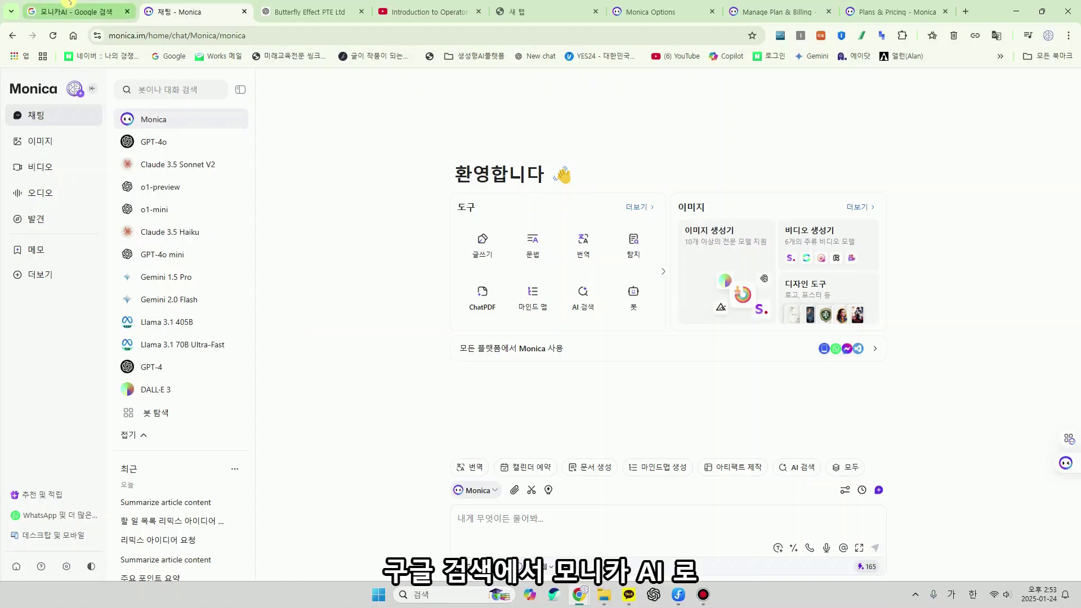
Step: Look at the Google search results for 모니카AI and open Monica's official website from the web app
left_click(69, 3)
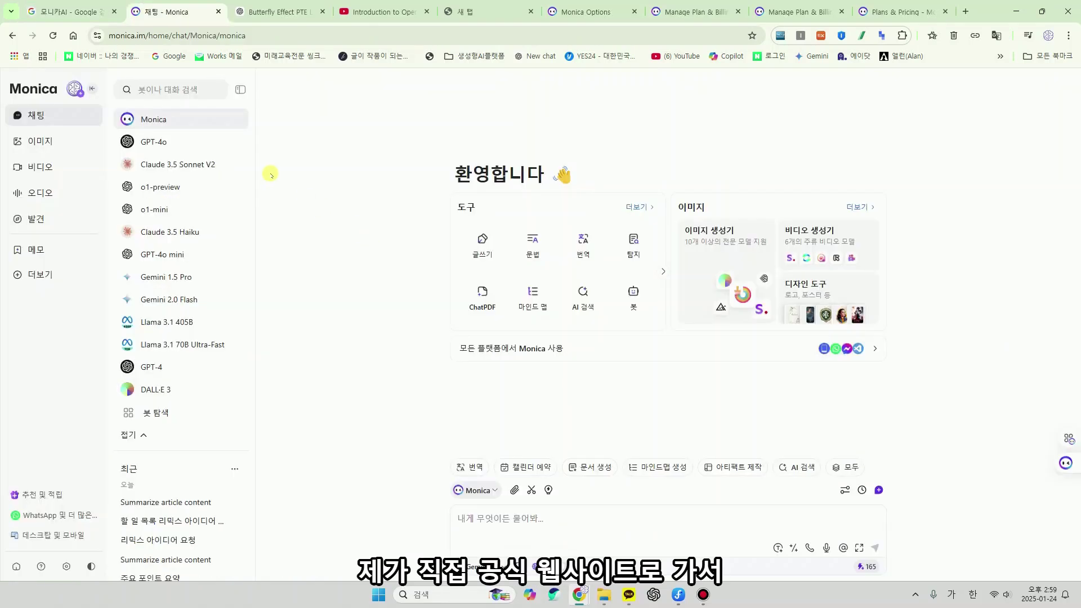
left_click(16, 566)
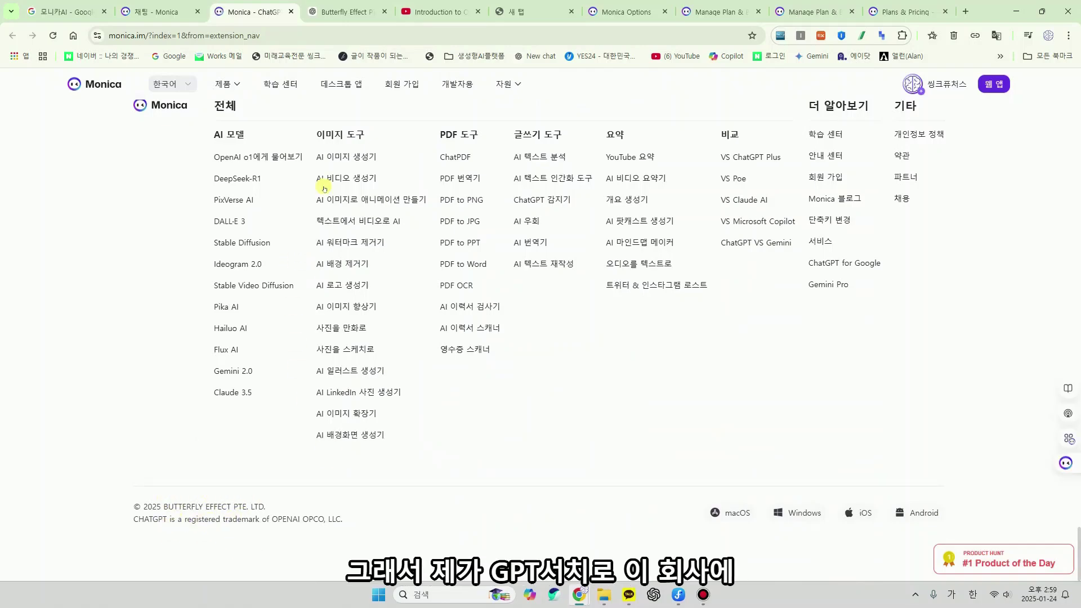
Step: Switch to the ChatGPT conversation about Butterfly Effect PTE Ltd and highlight the passages on where it was established and who founded it
left_click(335, 6)
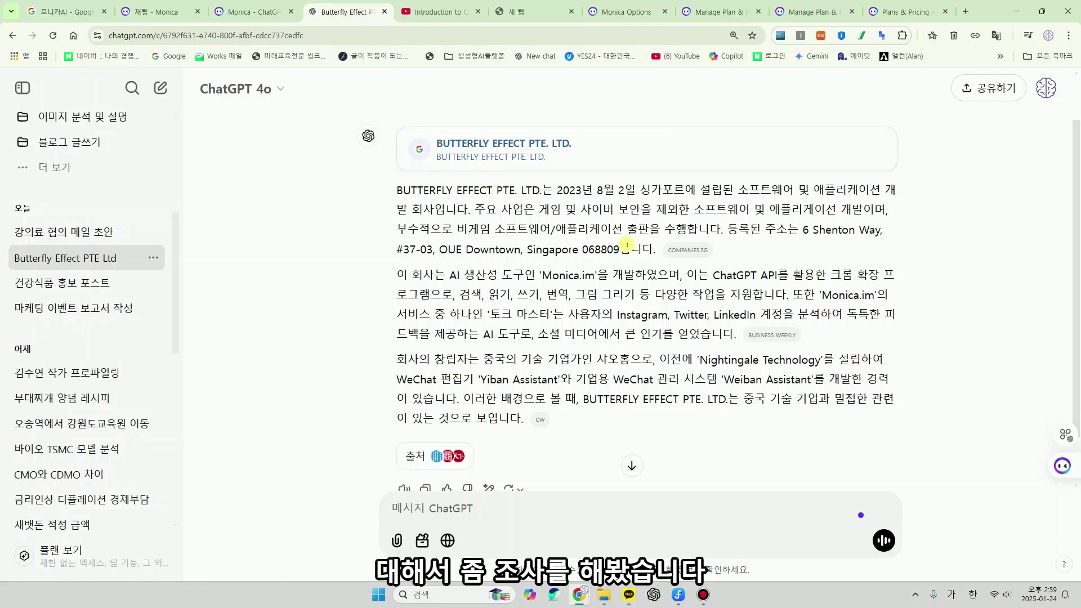
left_click_drag(555, 190, 722, 189)
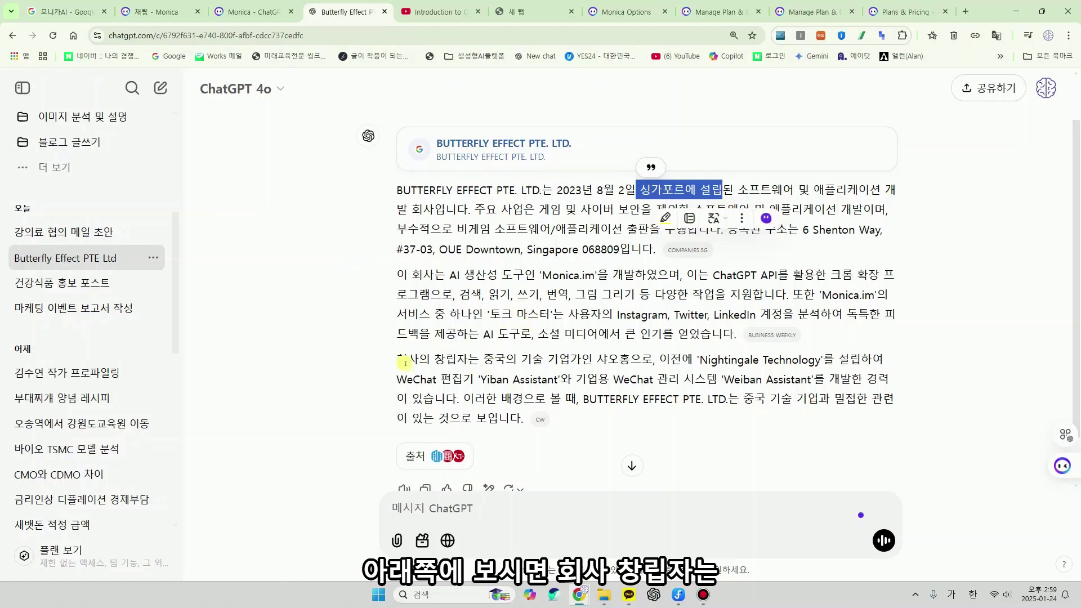
left_click_drag(398, 361, 596, 362)
mouse_move(653, 349)
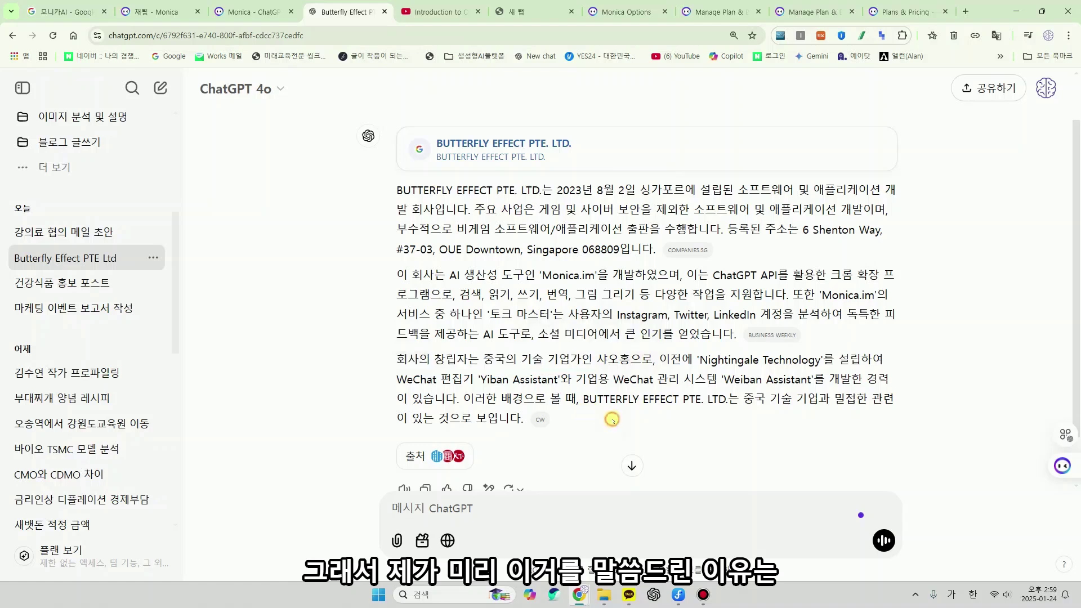
left_click(611, 419)
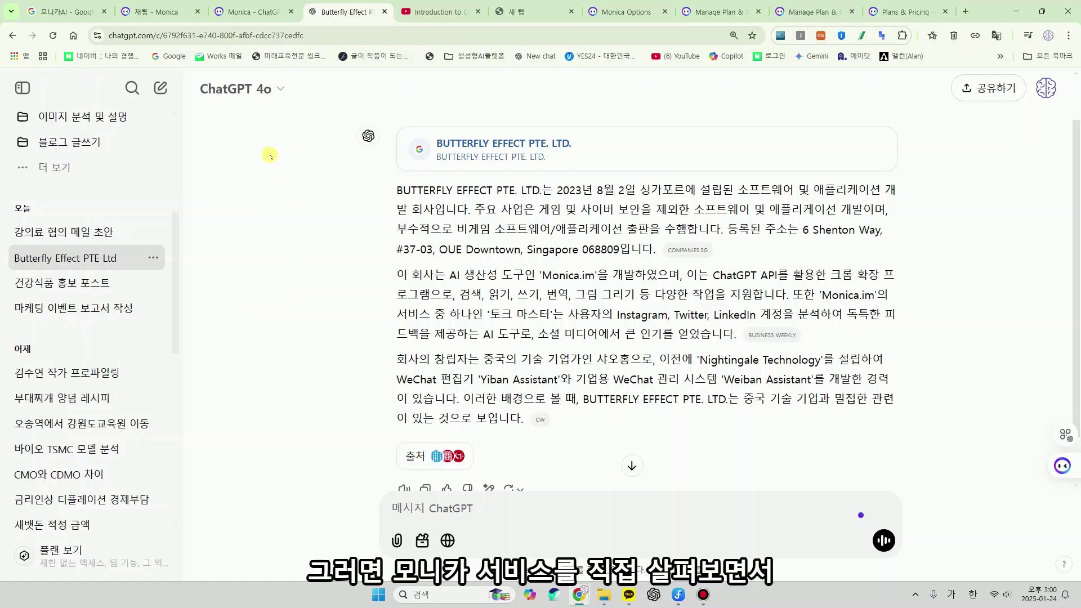
Step: Return to the Monica chat page, view the subscription and usage through its settings, and open the plan upgrade page
left_click(164, 10)
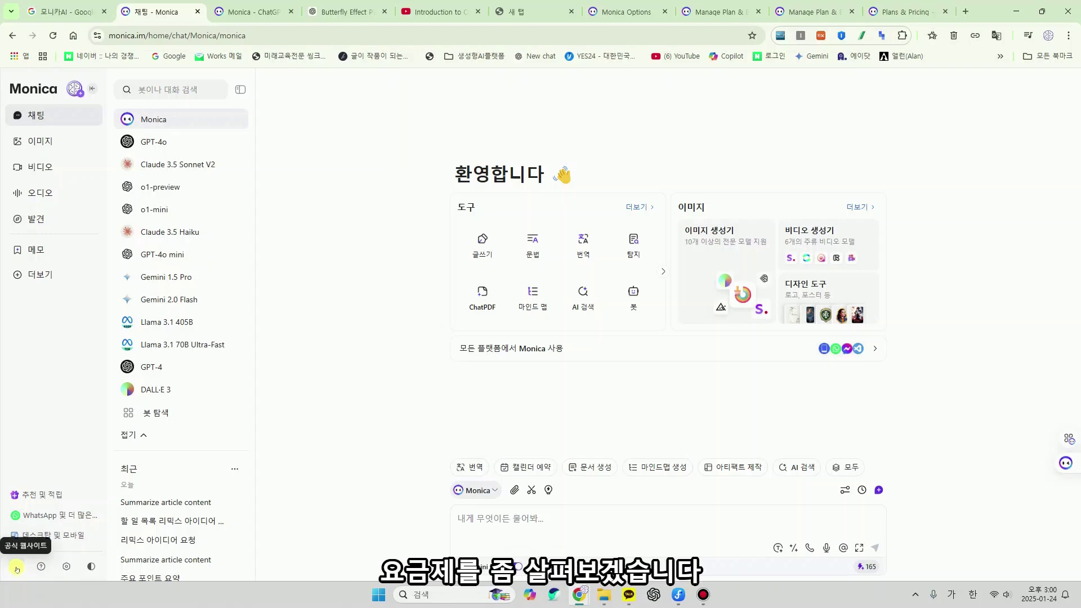
left_click(66, 568)
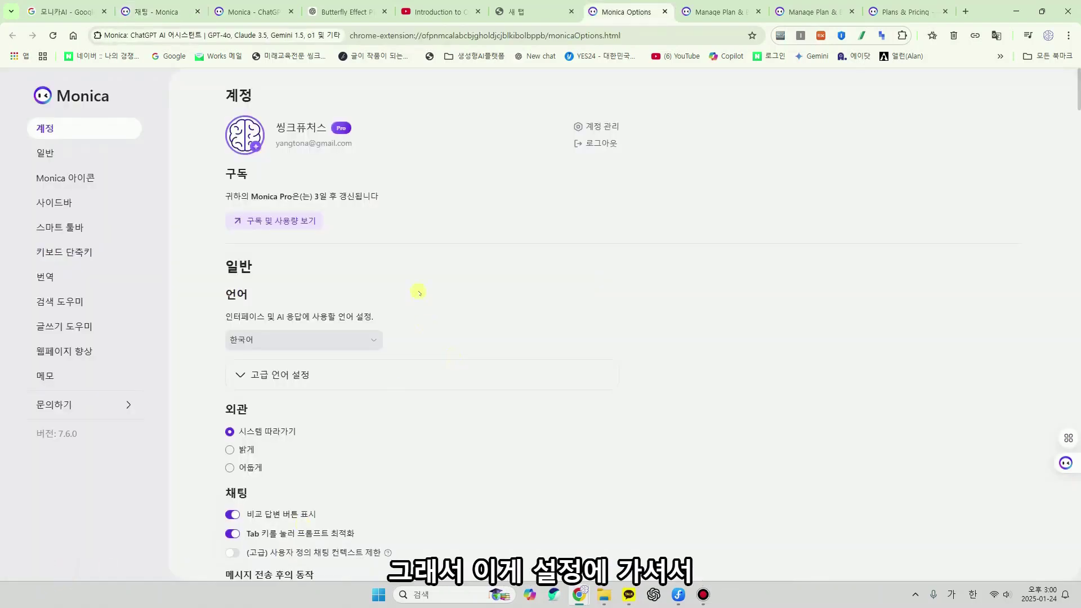
left_click(277, 222)
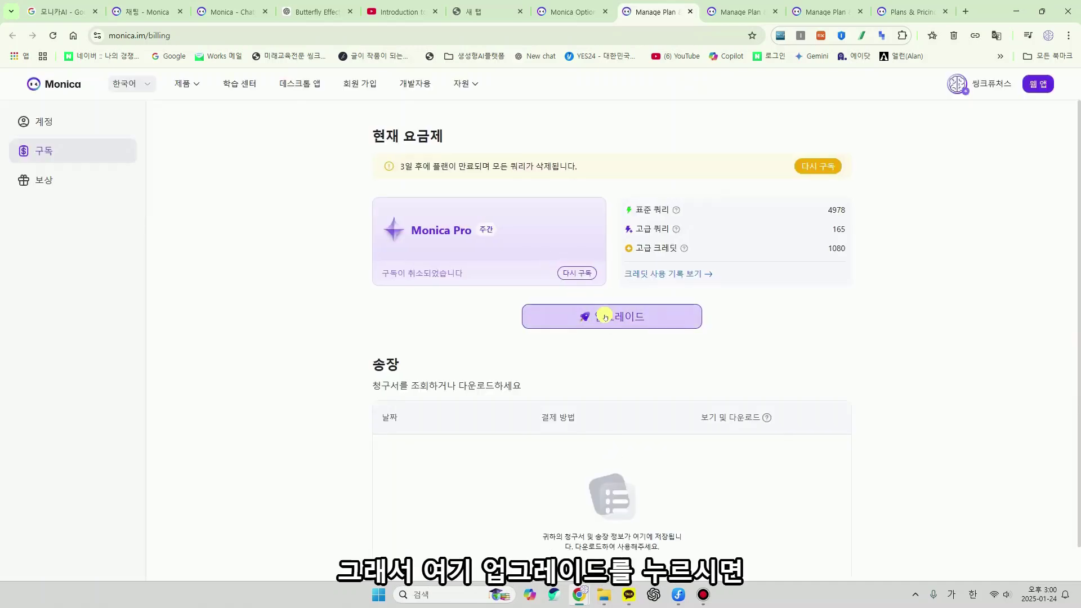
left_click(605, 316)
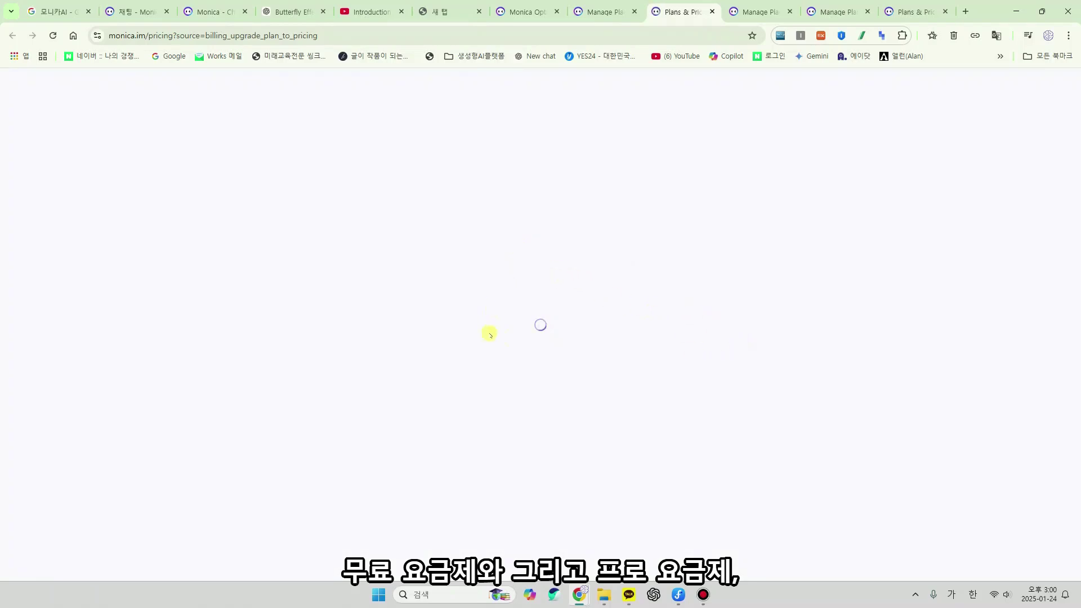
Step: Compare the prices and included models of the Unlimited, Pro and Free plans
scroll(332, 368, "down", 1)
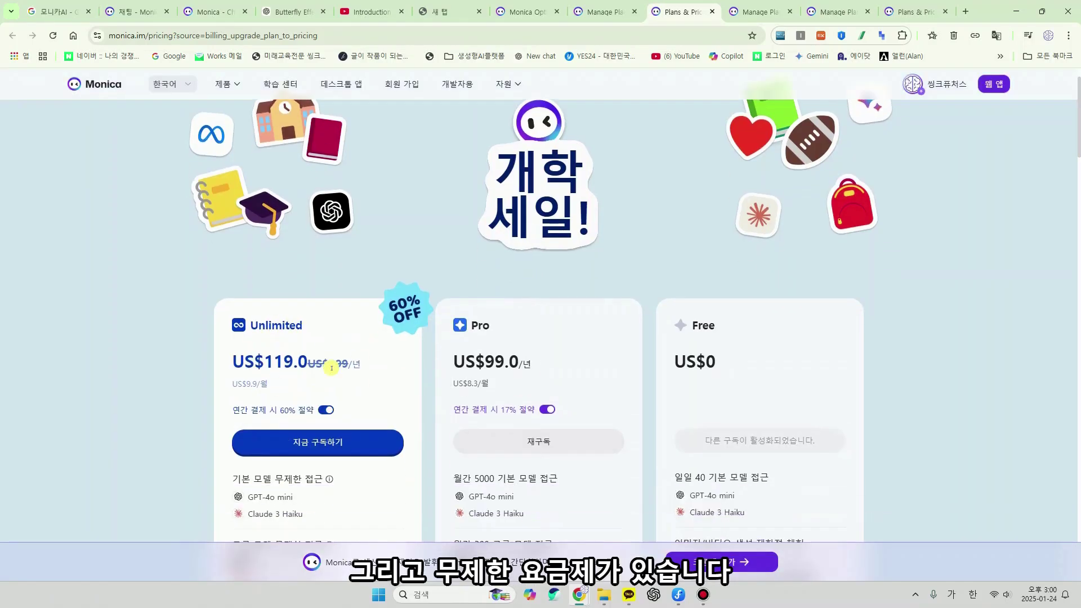
scroll(698, 212, "down", 5)
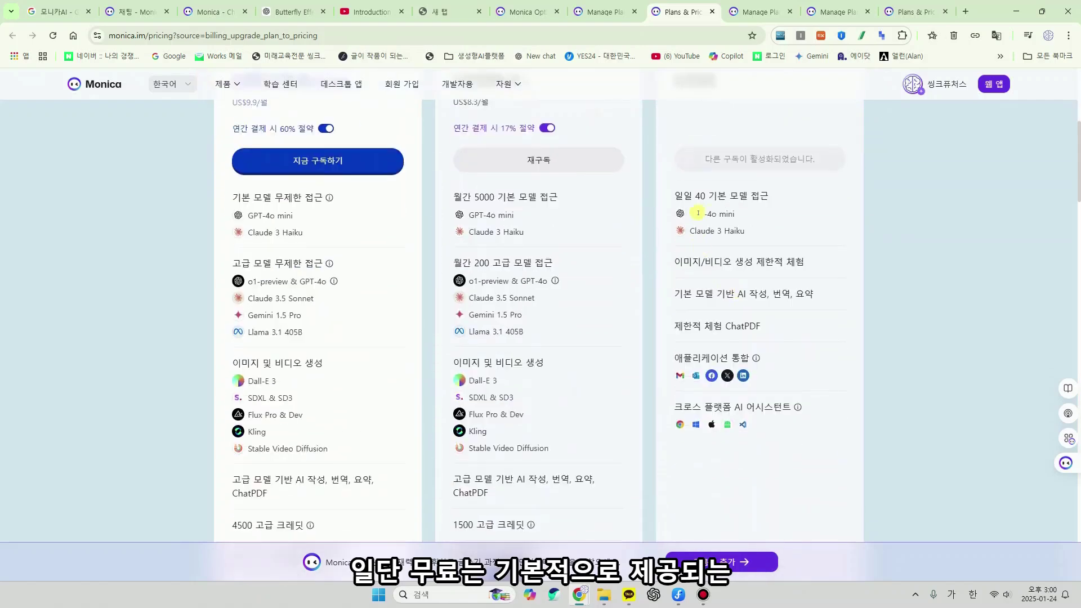
scroll(684, 251, "up", 1)
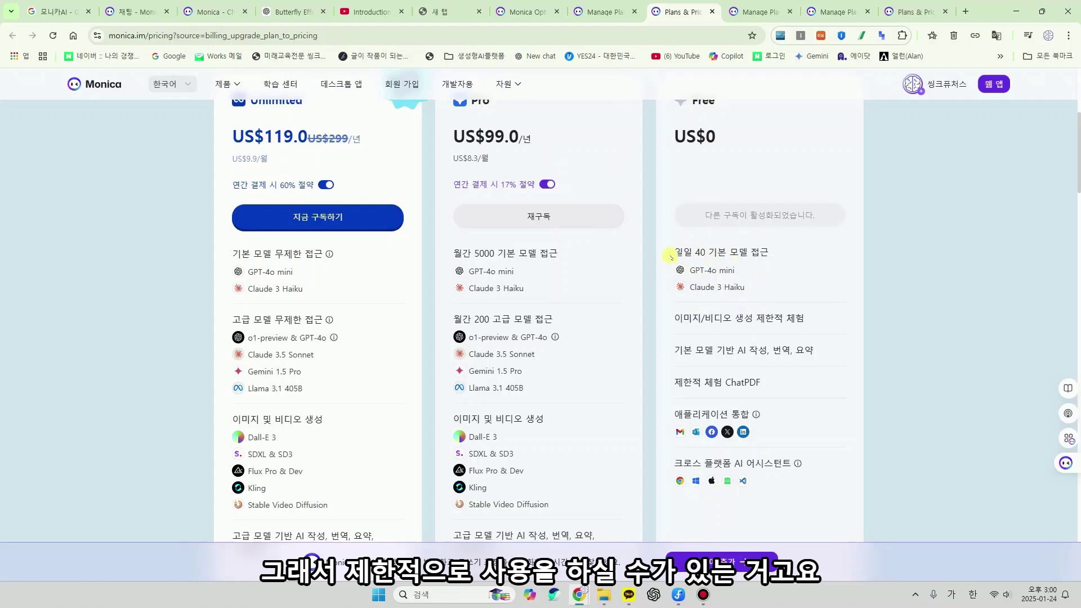
scroll(469, 202, "up", 2)
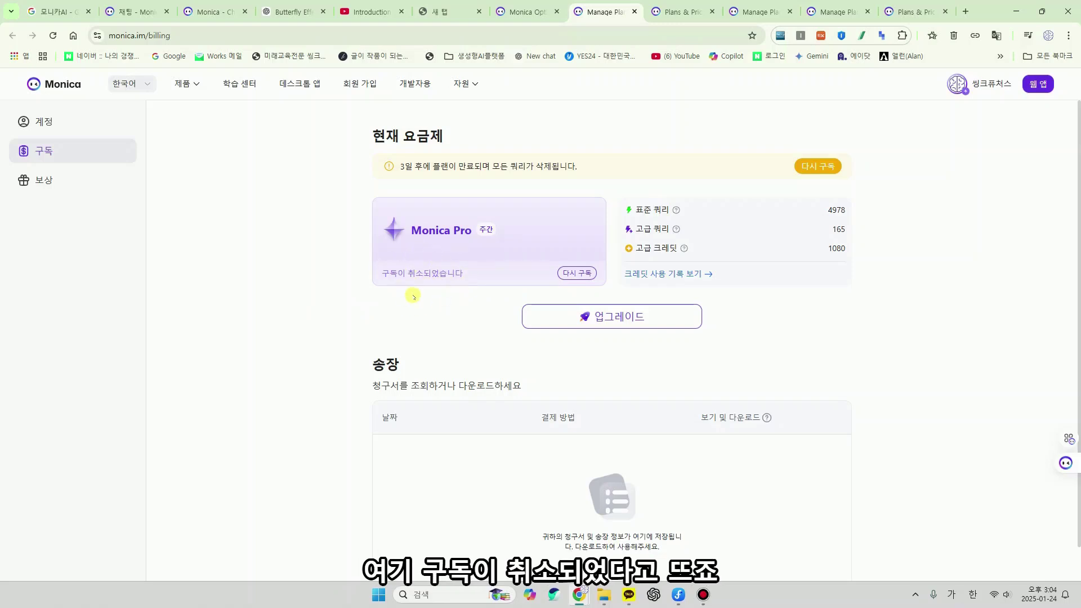
Step: Switch to the mirrored phone's Google Play Store and search for 모니카
left_click(678, 595)
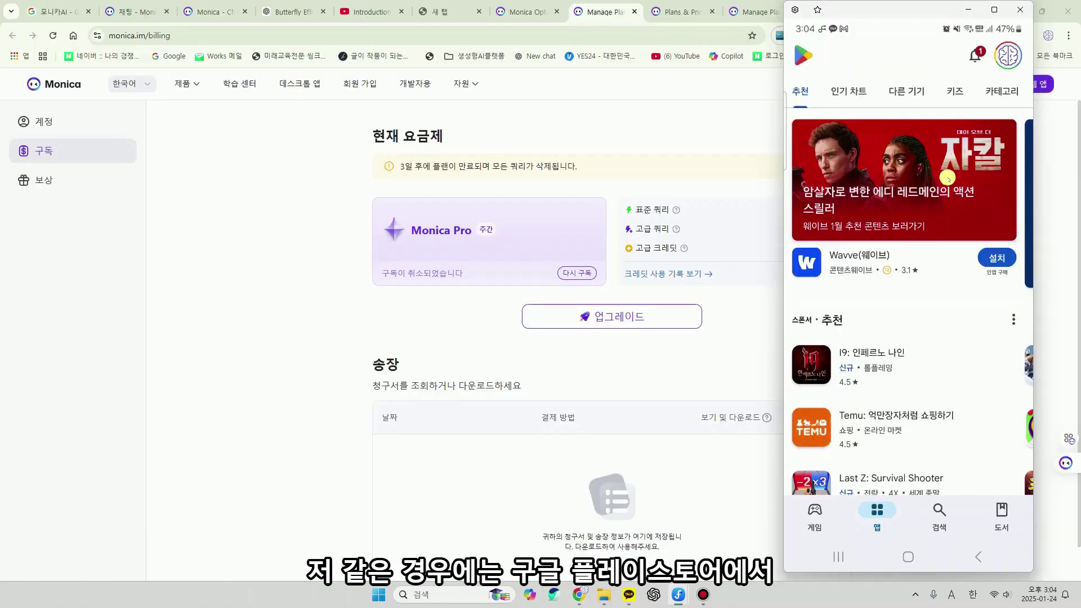
left_click(939, 511)
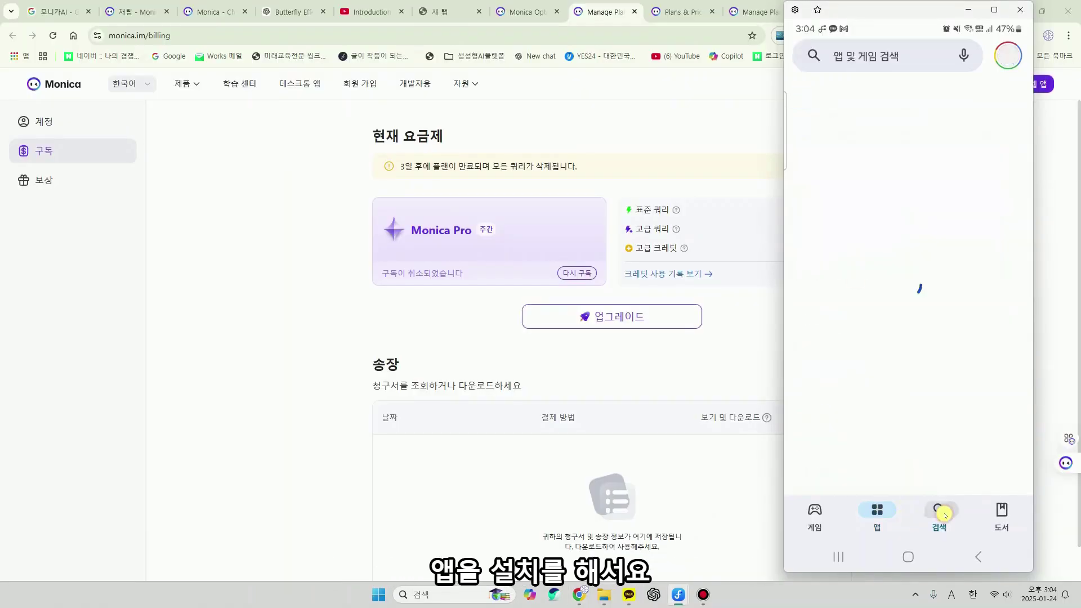
left_click(885, 61)
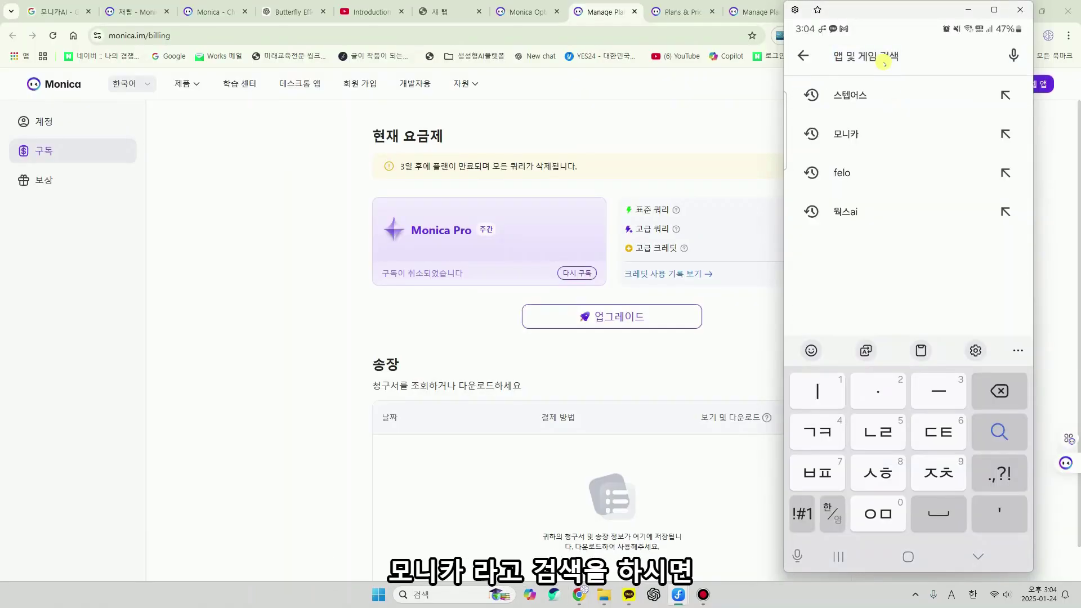
left_click(849, 134)
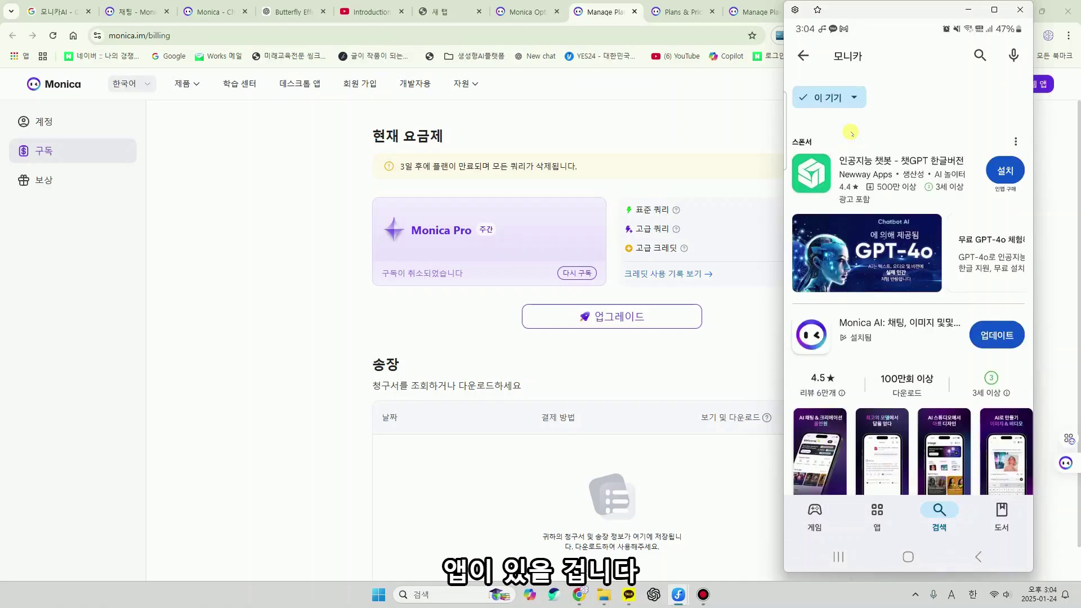
Step: Open the payments and subscriptions page of the Play Store account, then minimize the phone window
left_click(806, 56)
left_click(1008, 56)
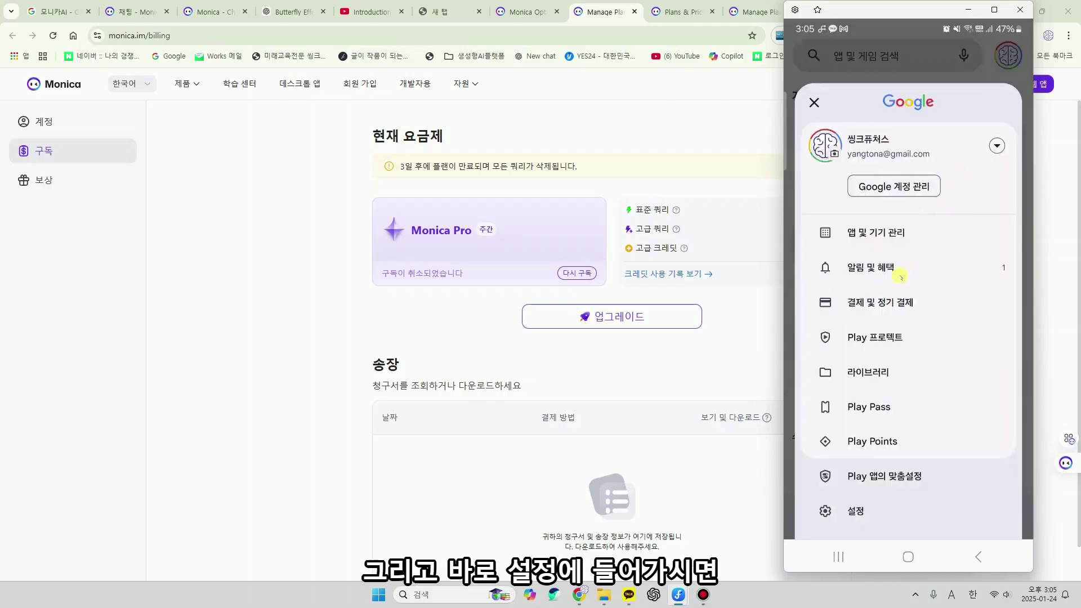
left_click(884, 306)
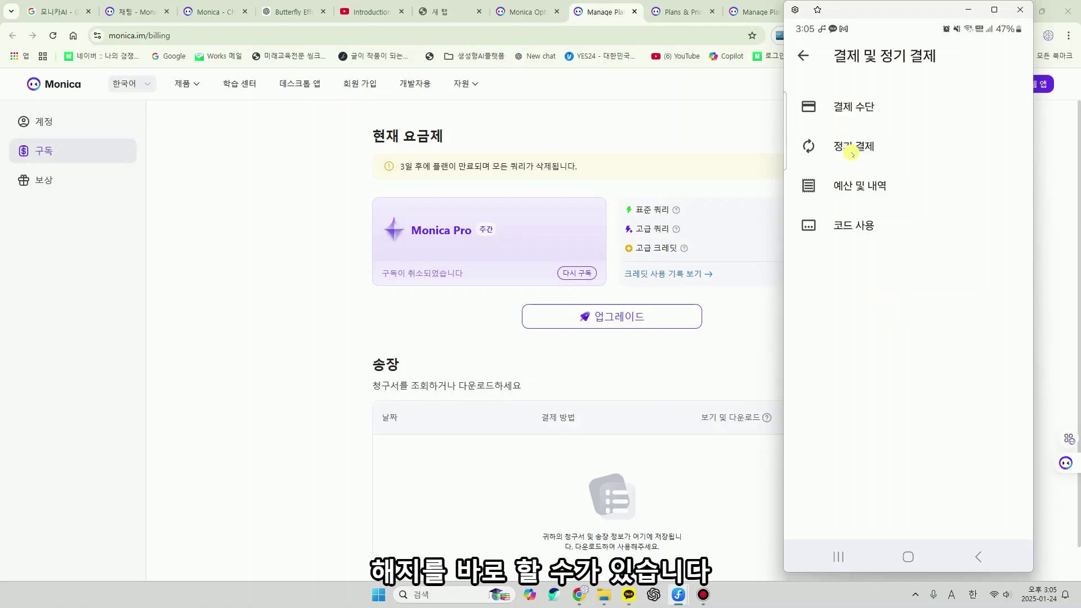
left_click(968, 9)
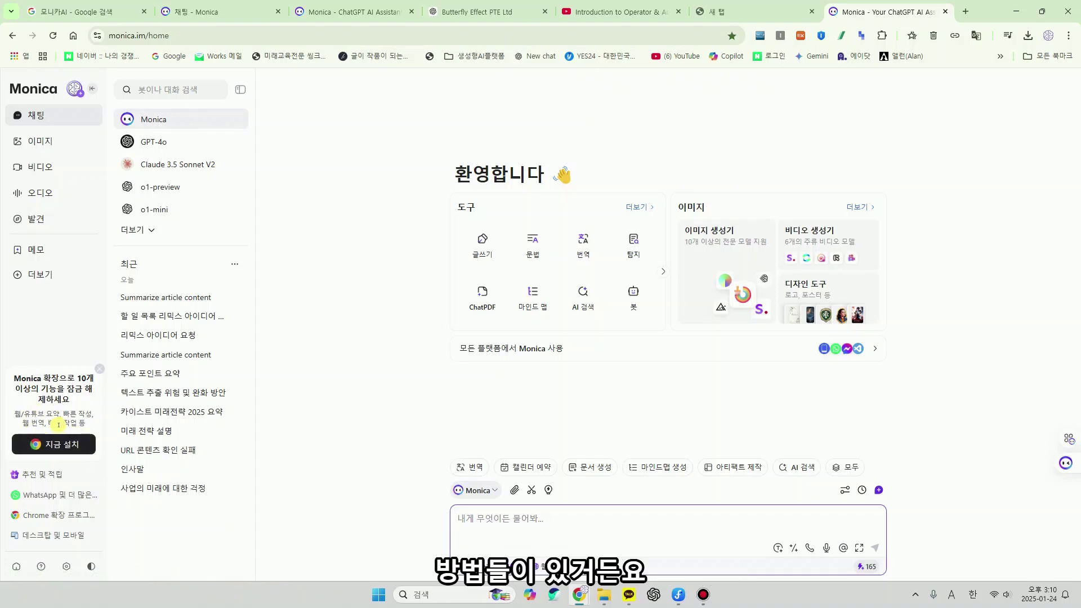
Step: Open Monica's Chrome Web Store page and check the options for its entry in the browser's installed extensions list
left_click(53, 444)
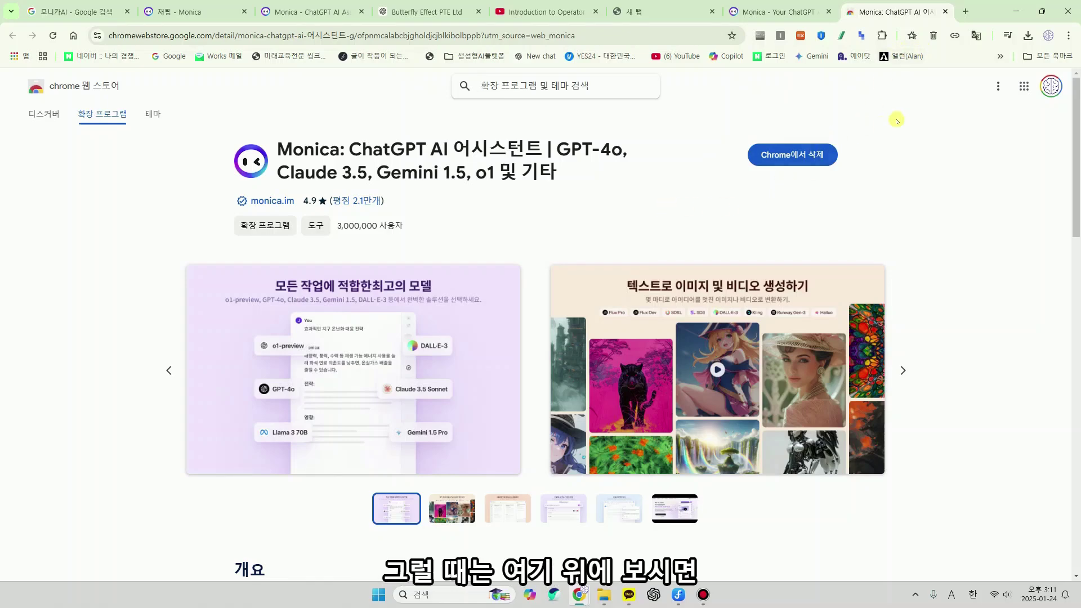
left_click(882, 36)
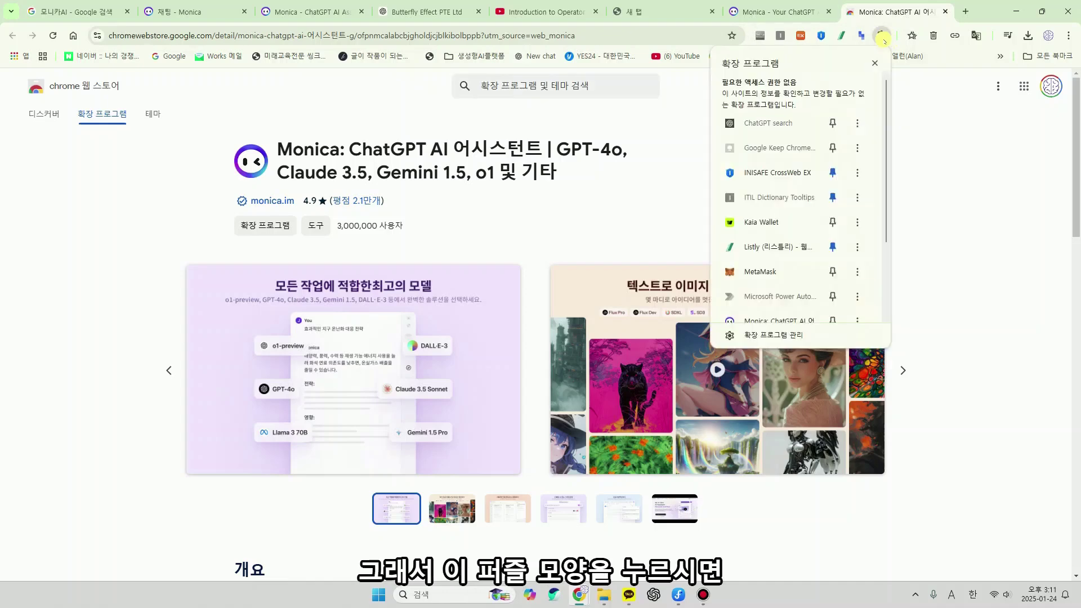
scroll(801, 287, "down", 2)
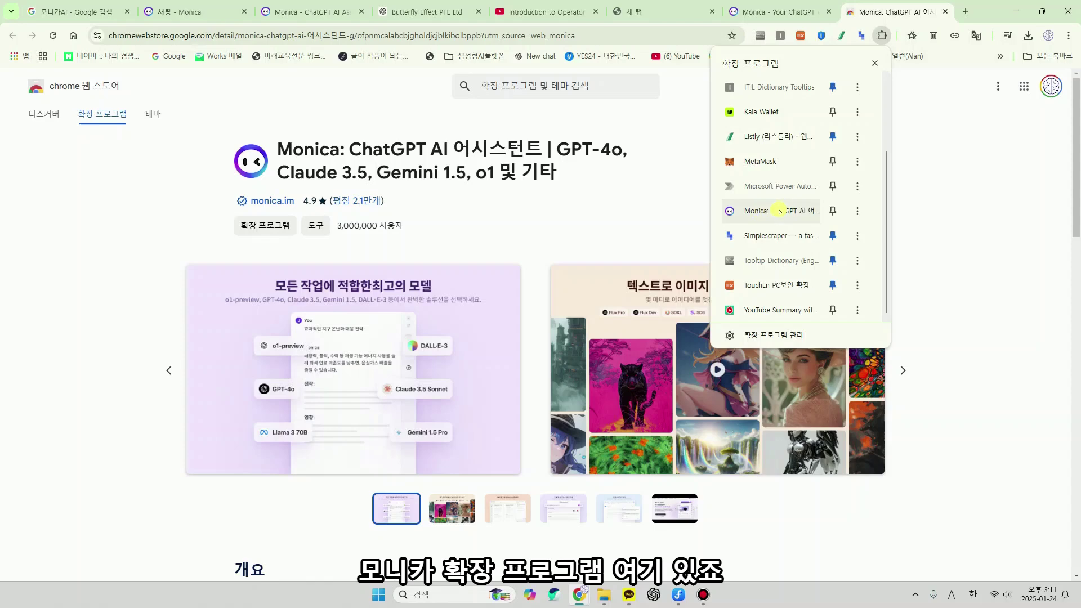
left_click(857, 210)
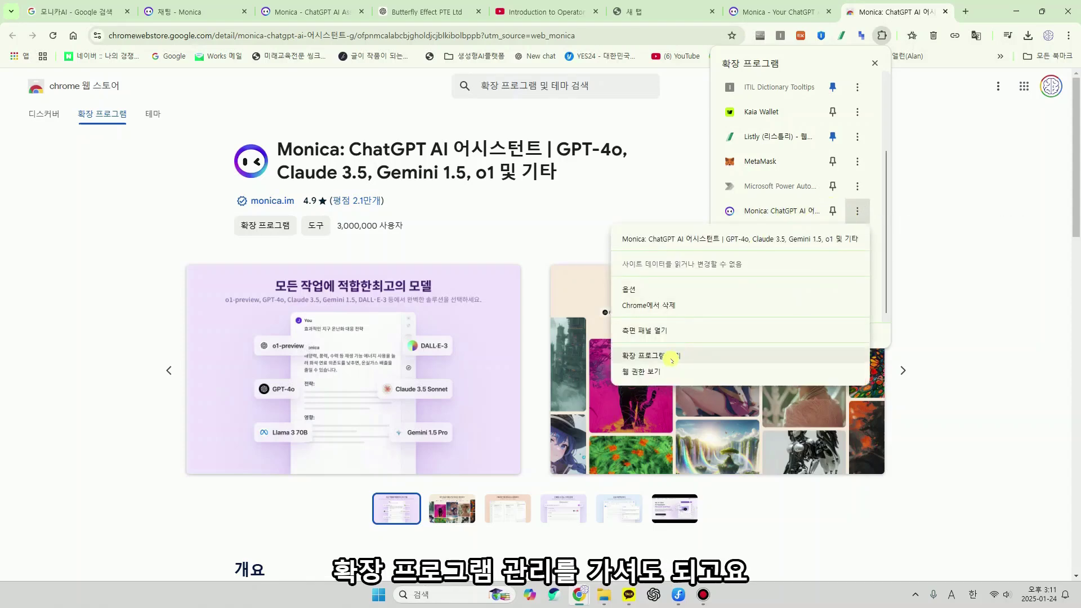
left_click(667, 178)
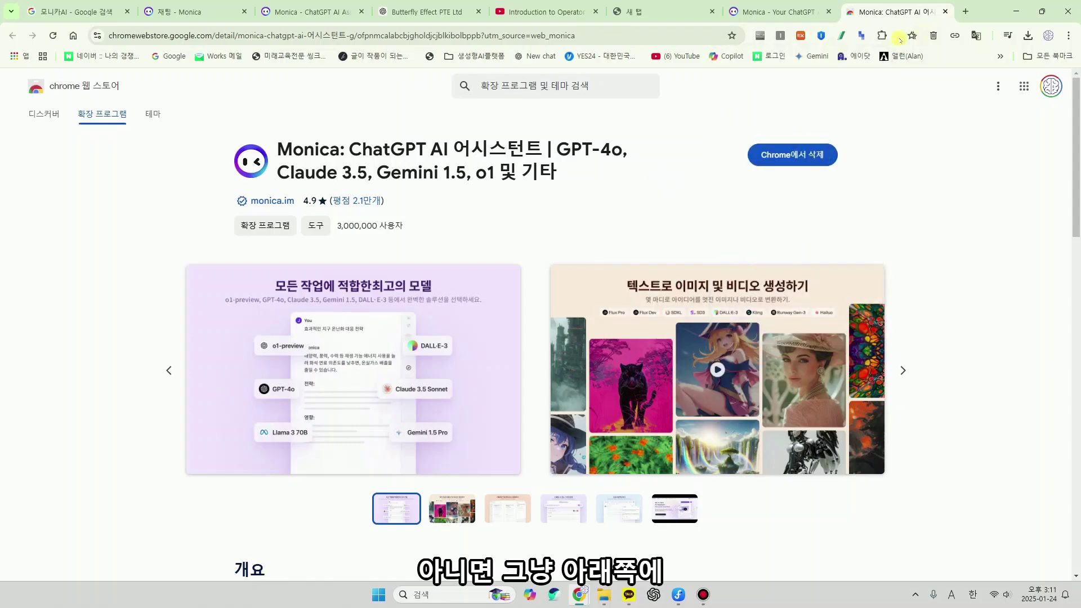
Step: Open Chrome's extension management page and turn the Monica extension off and back on
left_click(882, 37)
left_click(771, 335)
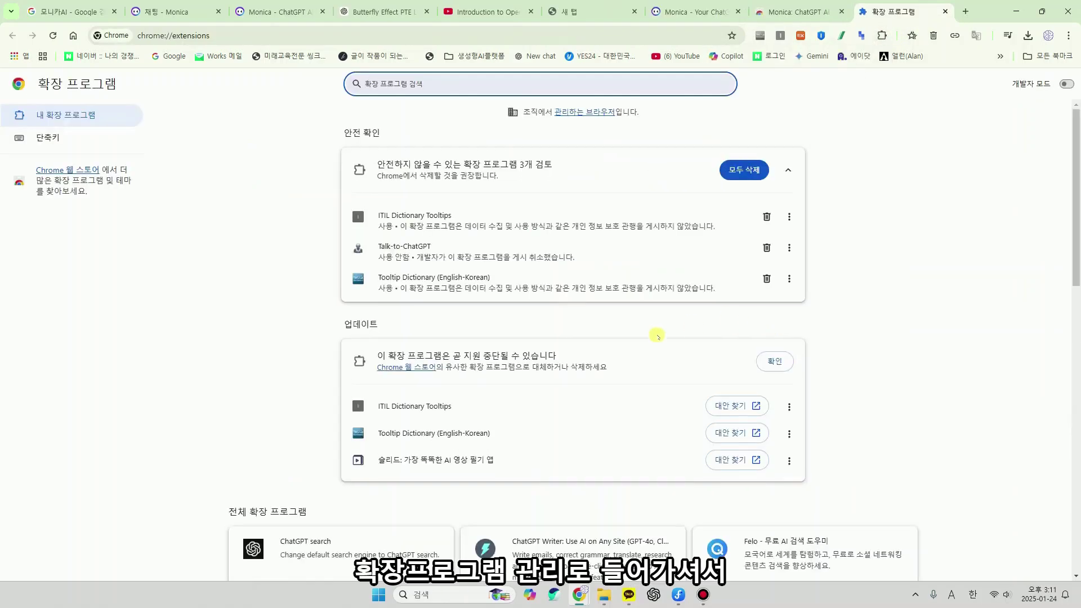
scroll(608, 369, "down", 8)
scroll(782, 397, "down", 2)
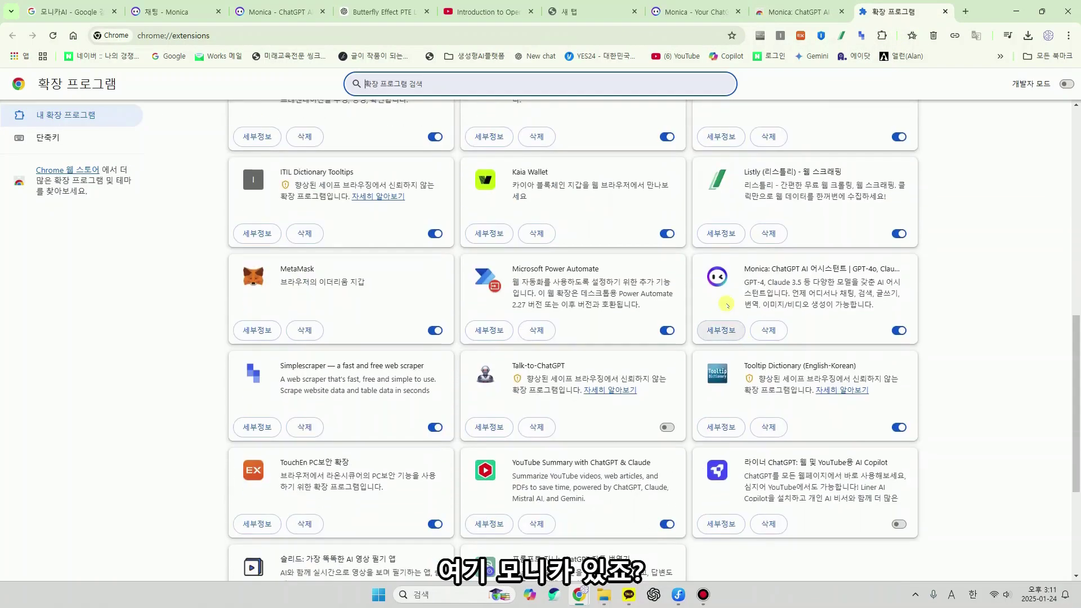
left_click(898, 331)
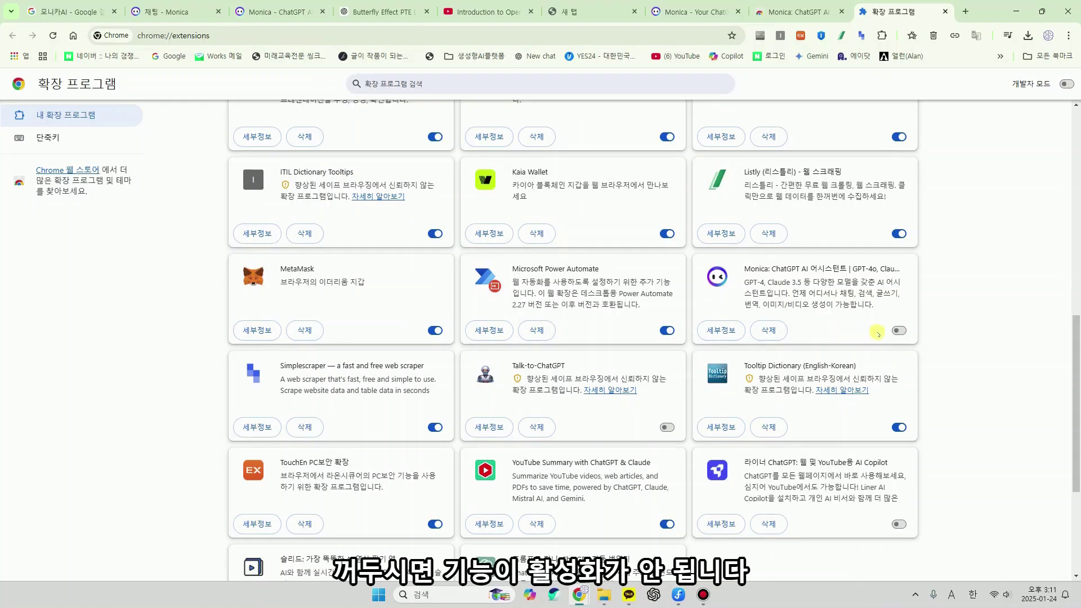
left_click(897, 331)
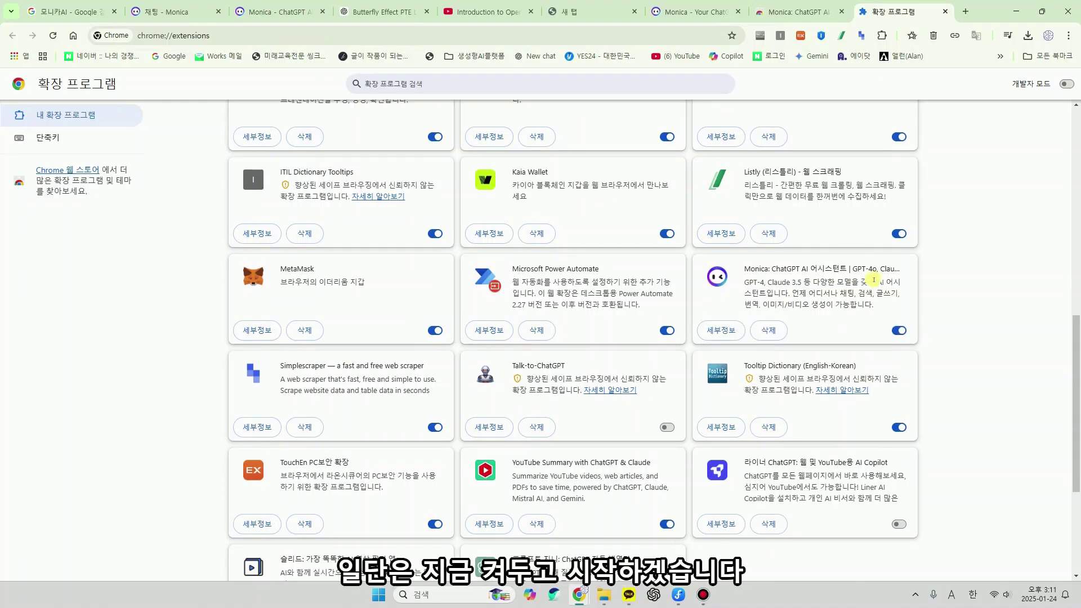
Step: Return to the Monica web app and look through its image, video, audio and discover sections
scroll(901, 332, "up", 2)
left_click(799, 11)
left_click(672, 9)
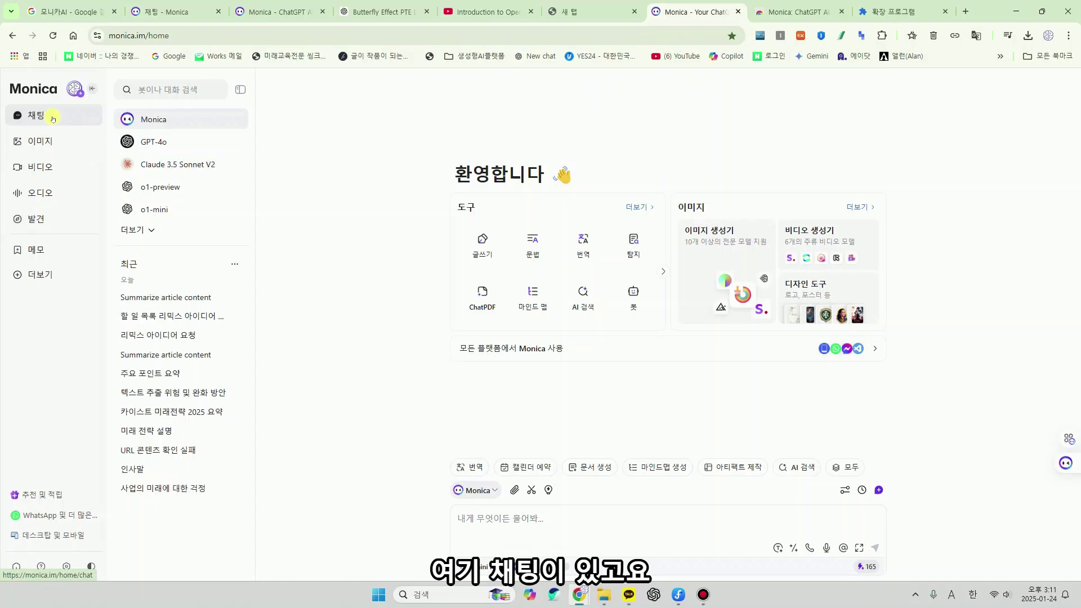
left_click(37, 139)
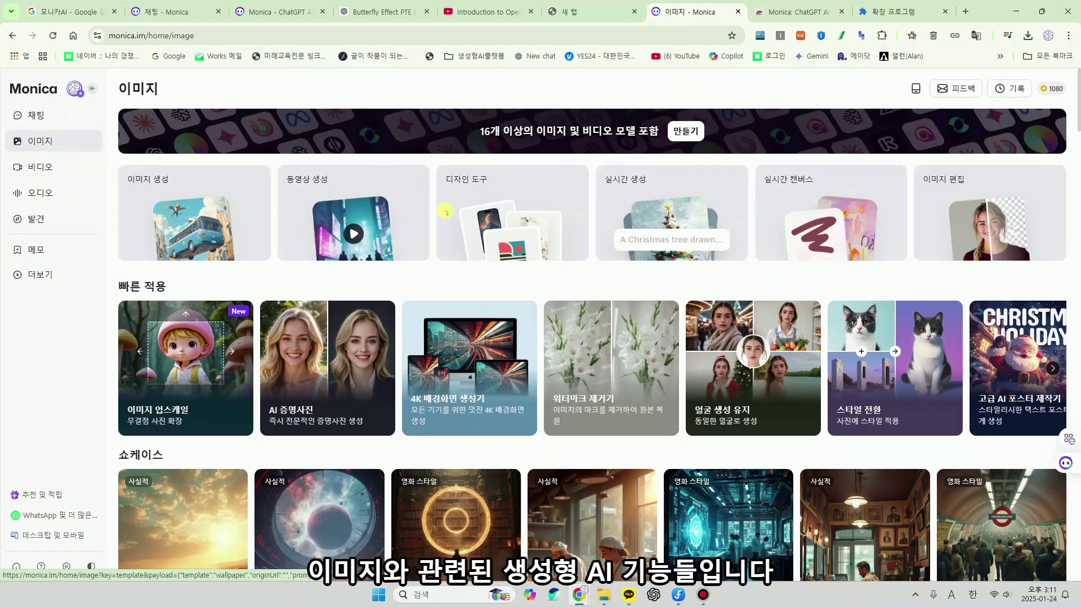
left_click(37, 171)
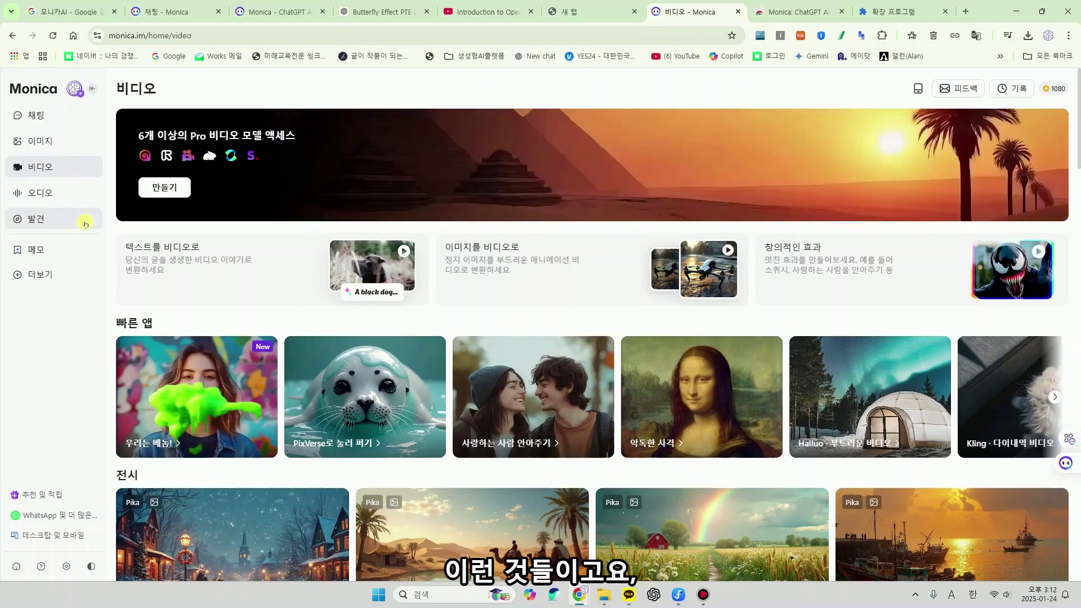
left_click(36, 195)
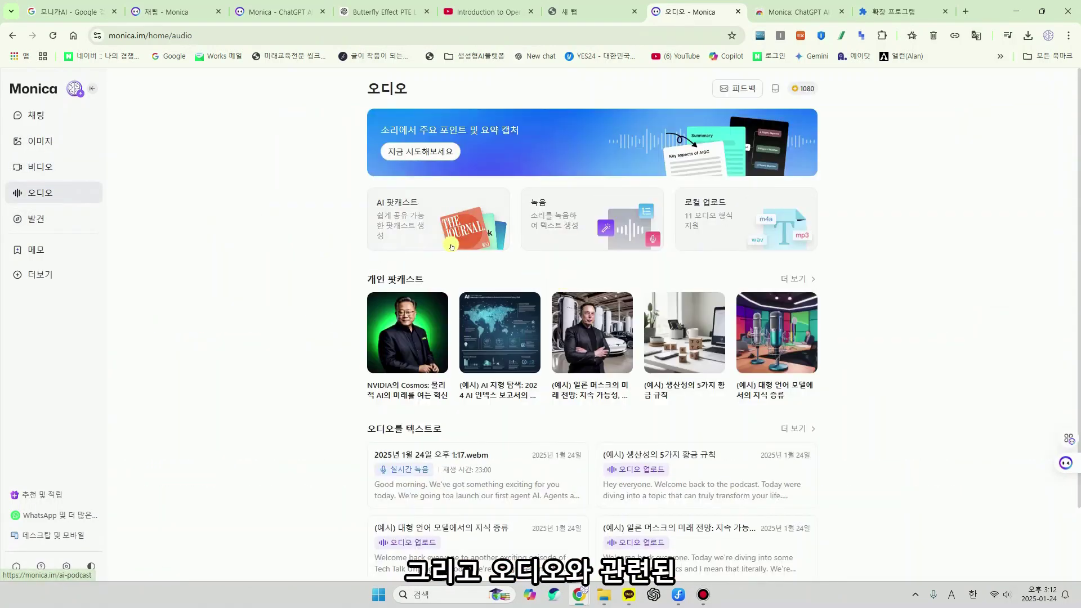
left_click(38, 220)
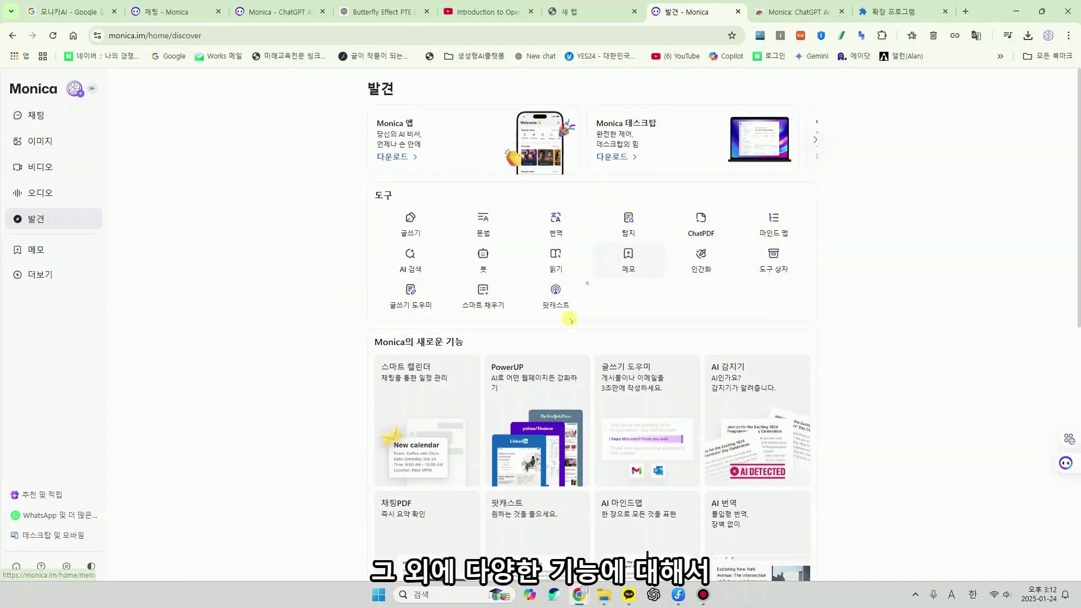
Step: Look through the discover page's feature cards, the saved memos, and the full list of additional tools
scroll(563, 304, "down", 4)
scroll(540, 336, "down", 4)
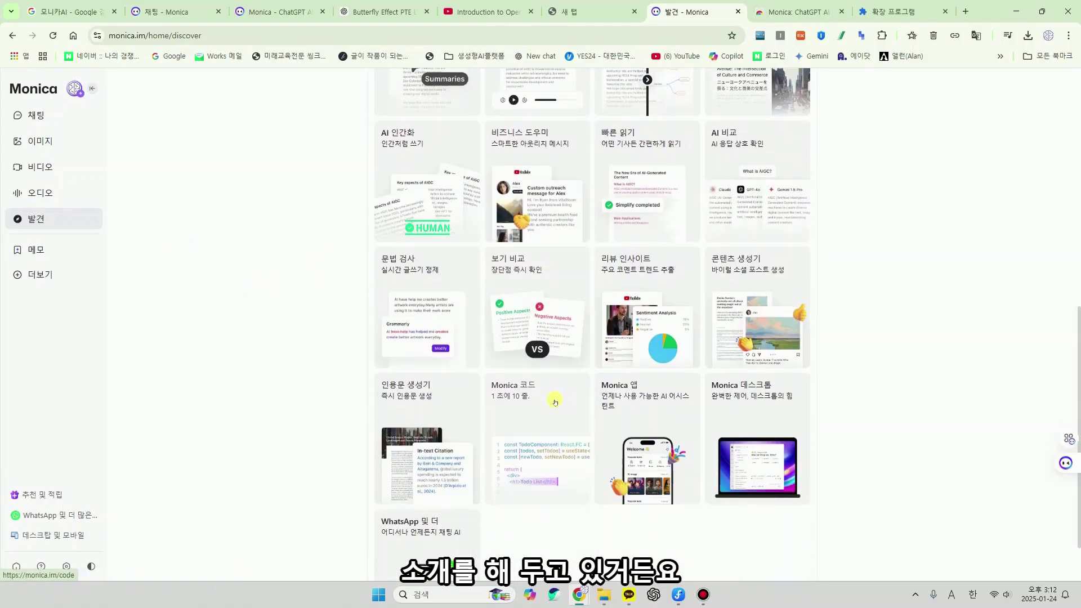
scroll(555, 403, "up", 9)
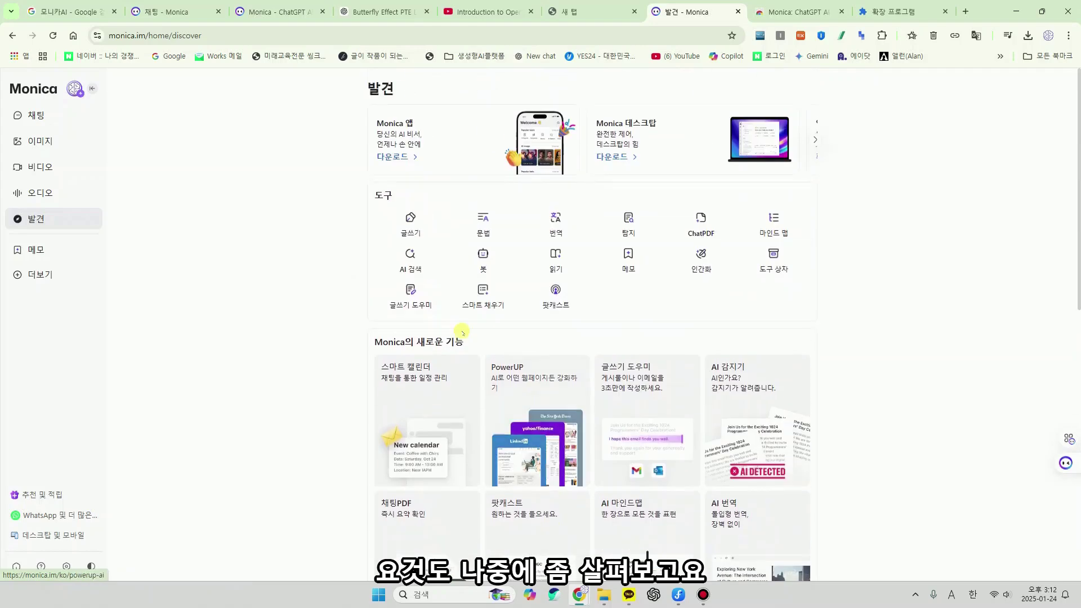
left_click(39, 250)
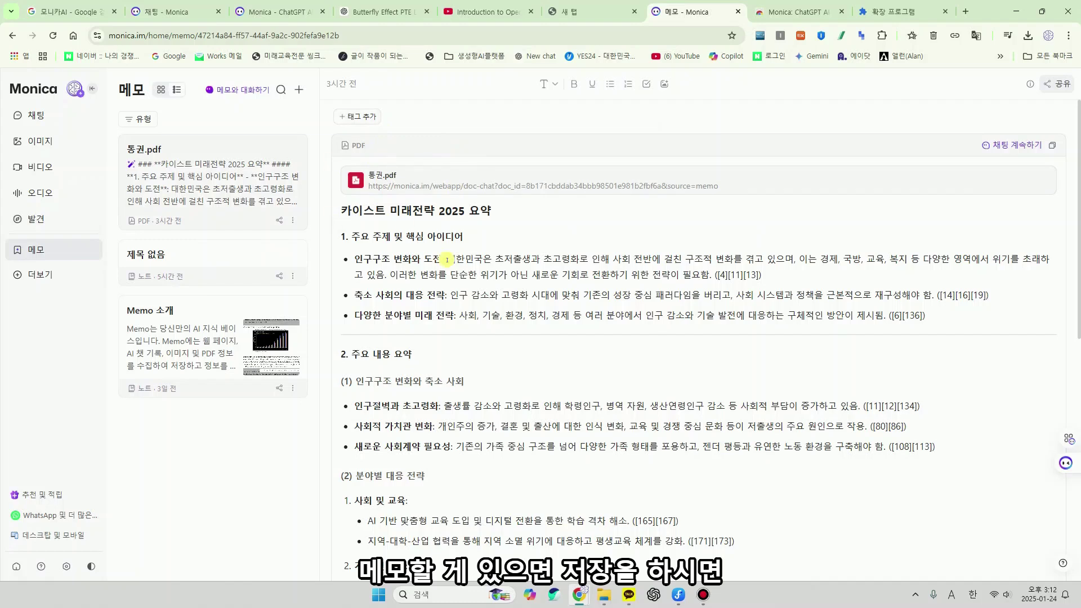
left_click(27, 275)
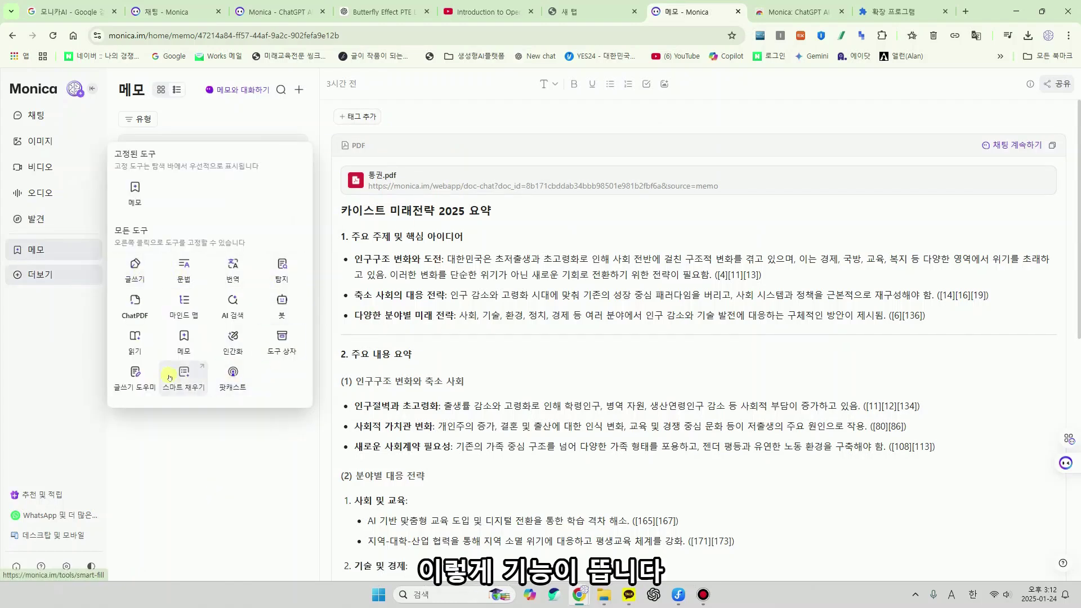
Step: Open the chat section, expand its list of bots, and view the GPT-4o and Claude 3.5 Sonnet V2 chats
left_click(36, 115)
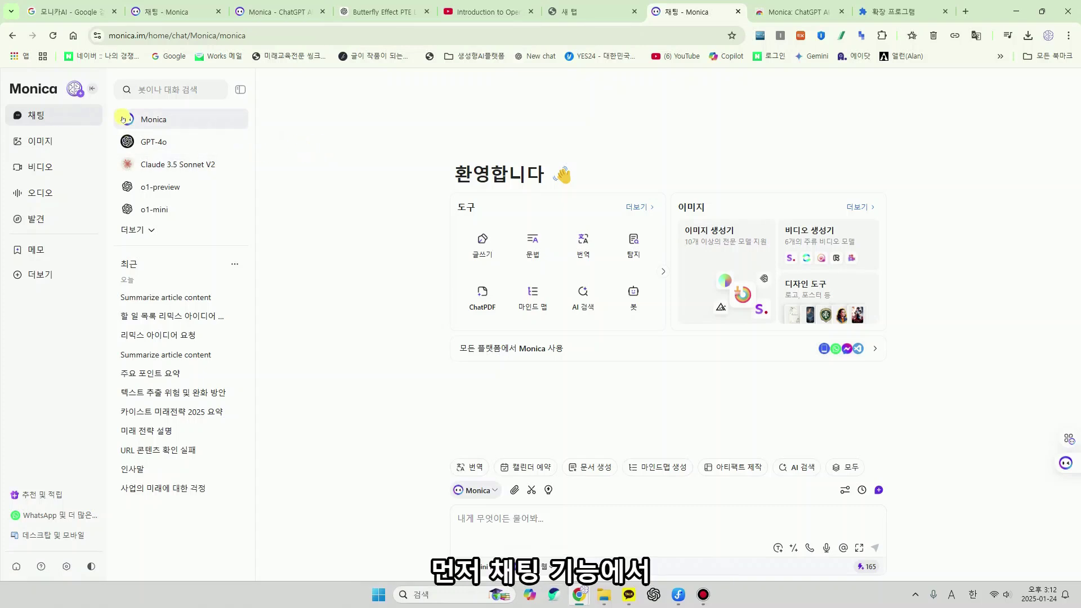
left_click(149, 230)
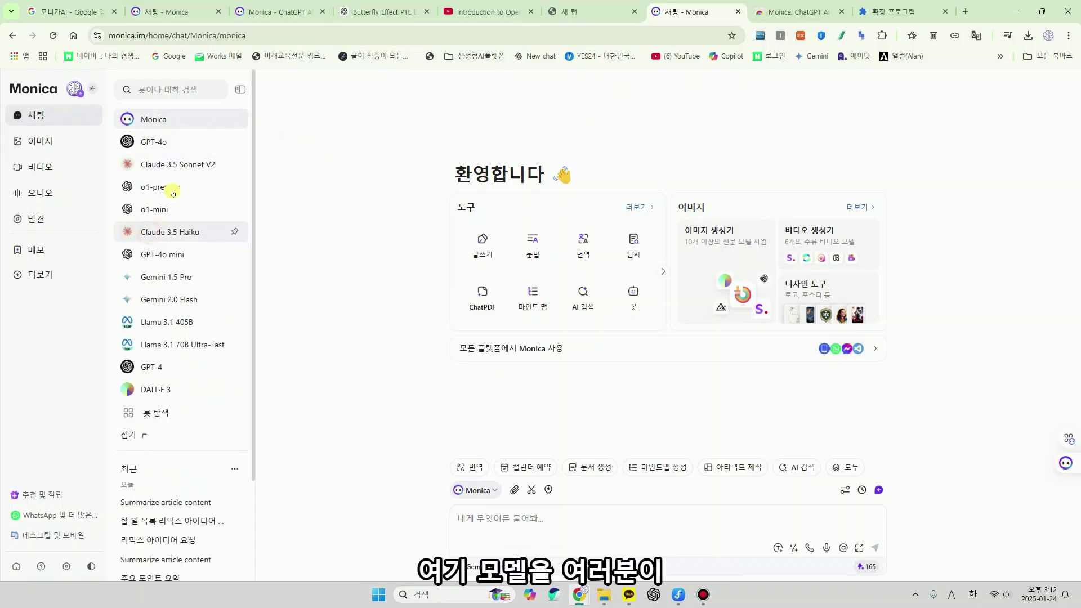
left_click(162, 138)
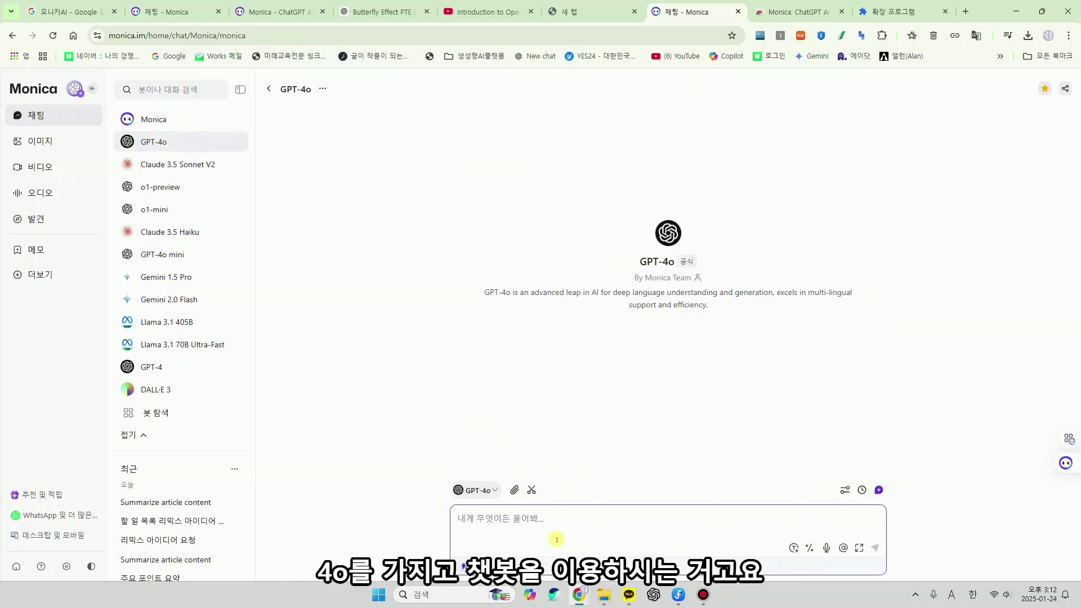
left_click(172, 165)
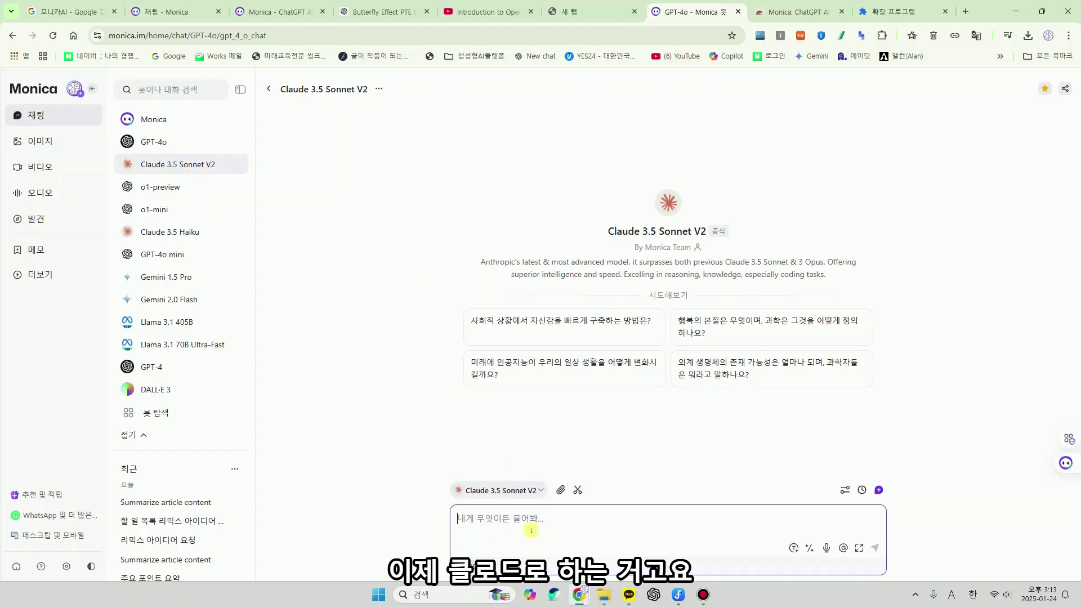
left_click(526, 491)
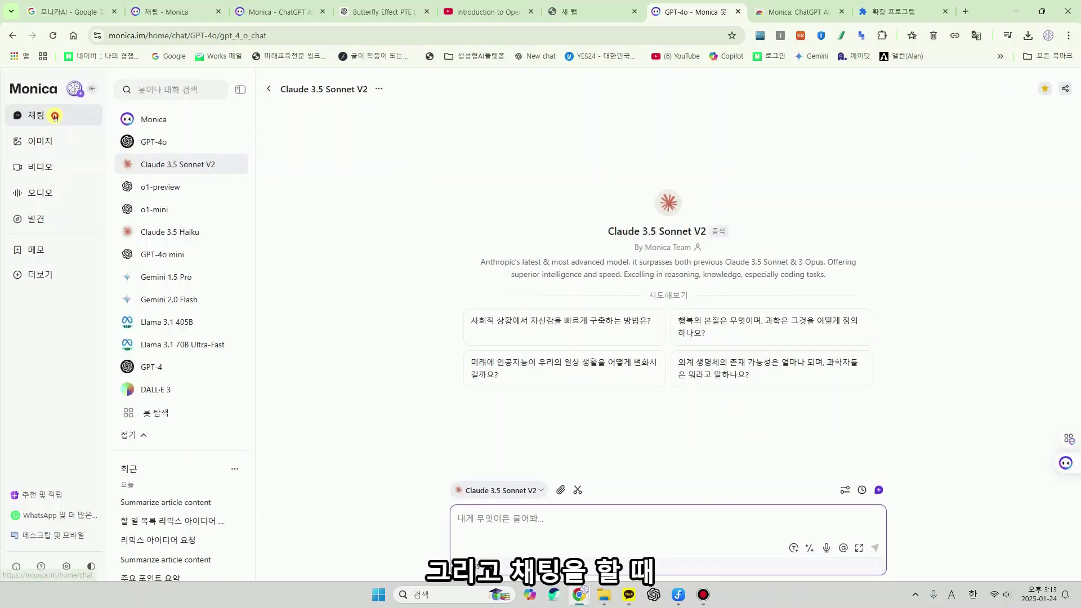
Step: Ask the default Monica chat "오늘 서울 날씨 알려줘" using the Claude 3.5 Haiku model with web knowledge turned on
left_click(54, 117)
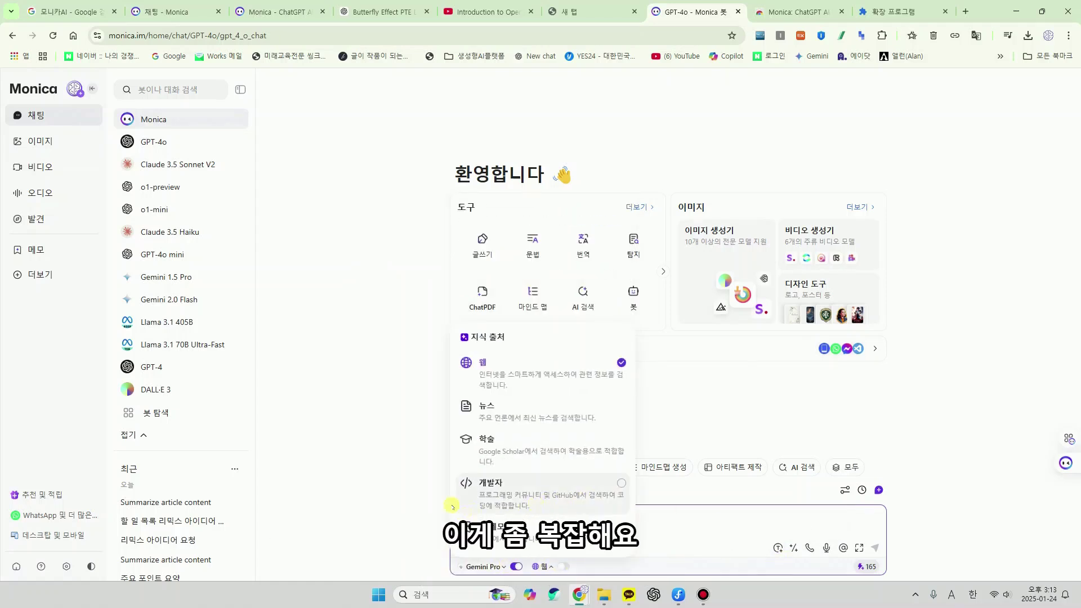
mouse_move(483, 567)
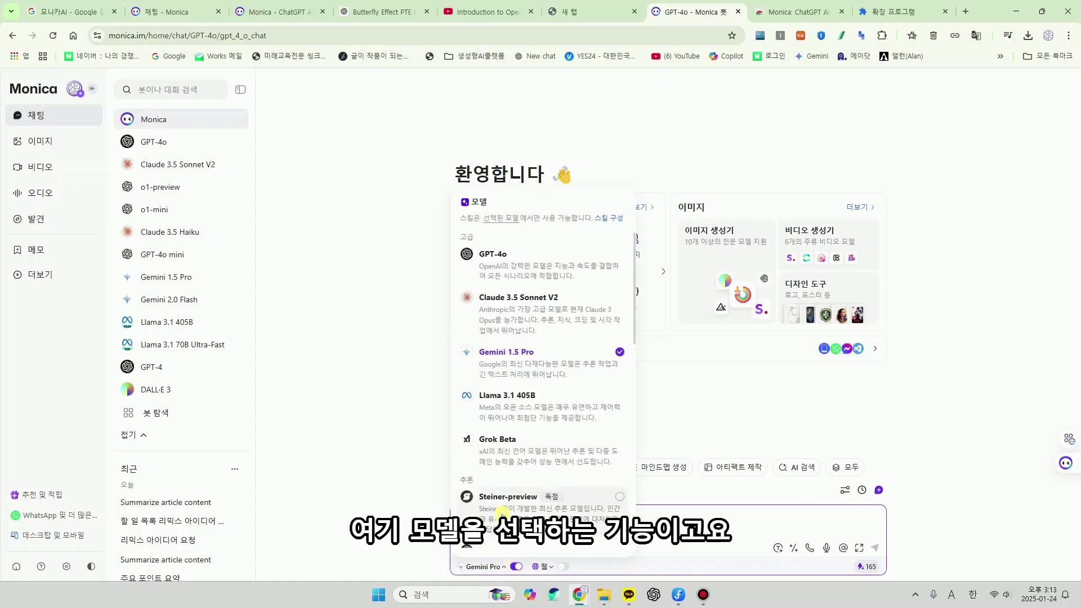
scroll(514, 383, "down", 10)
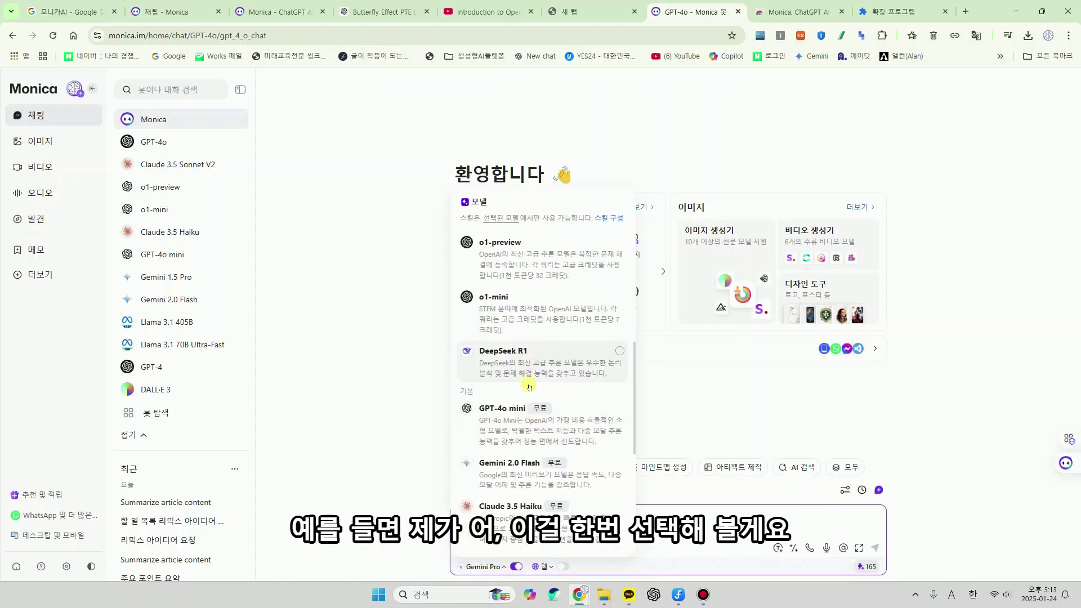
scroll(518, 388, "down", 2)
left_click(504, 424)
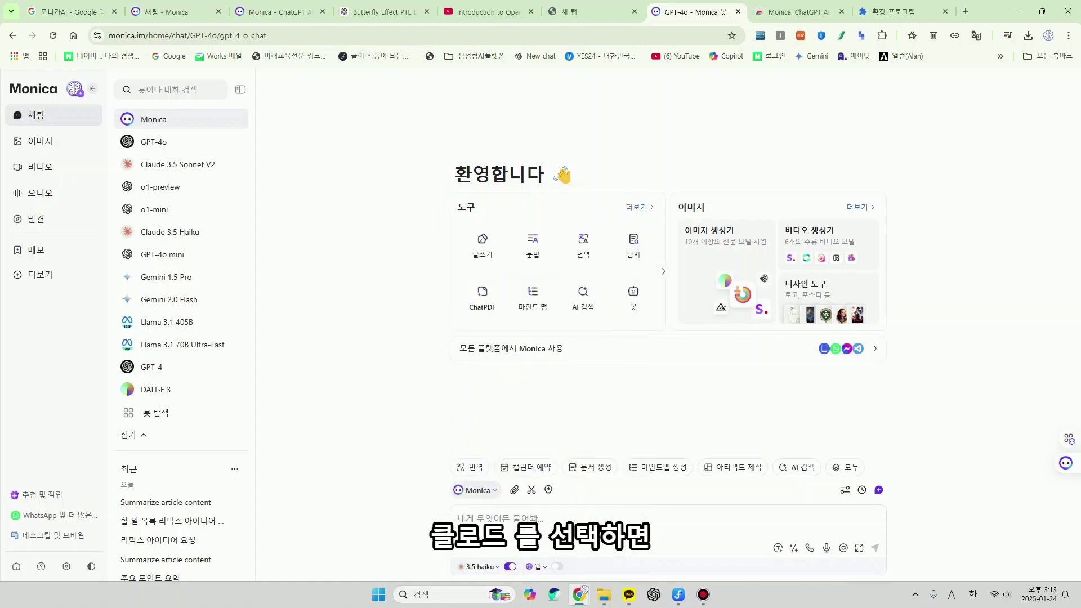
left_click(557, 567)
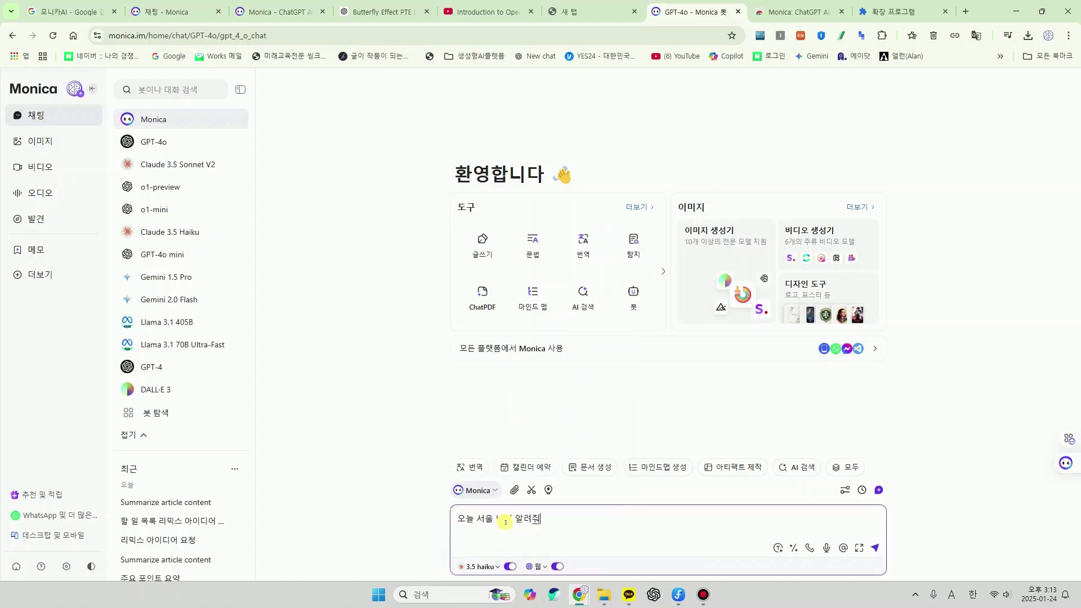
key("Return")
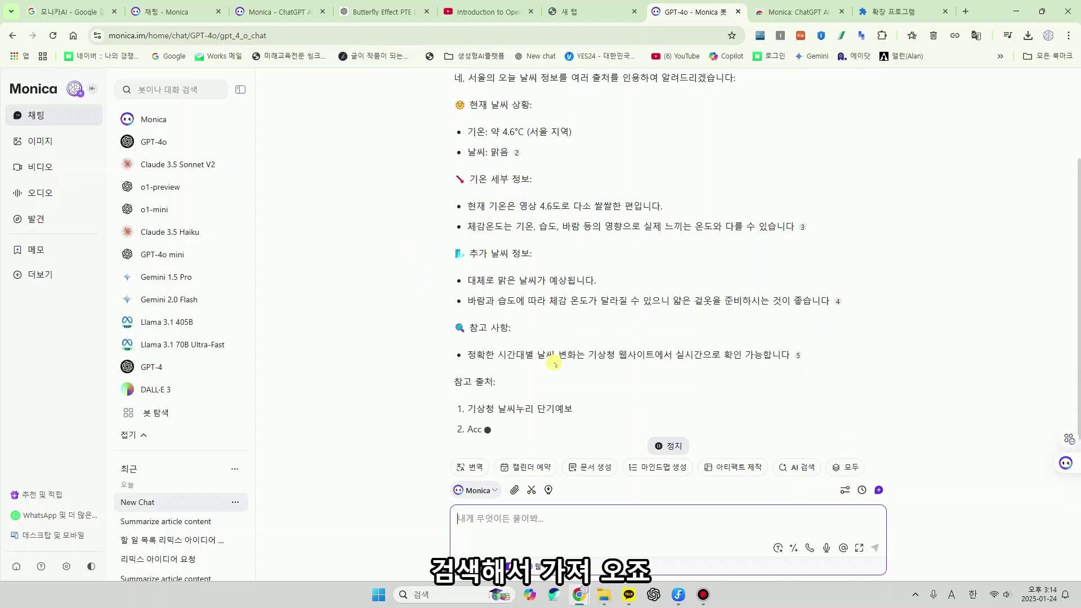
Step: Switch the chat's model to Grok Beta and accept that the knowledge source is disabled
left_click(523, 329)
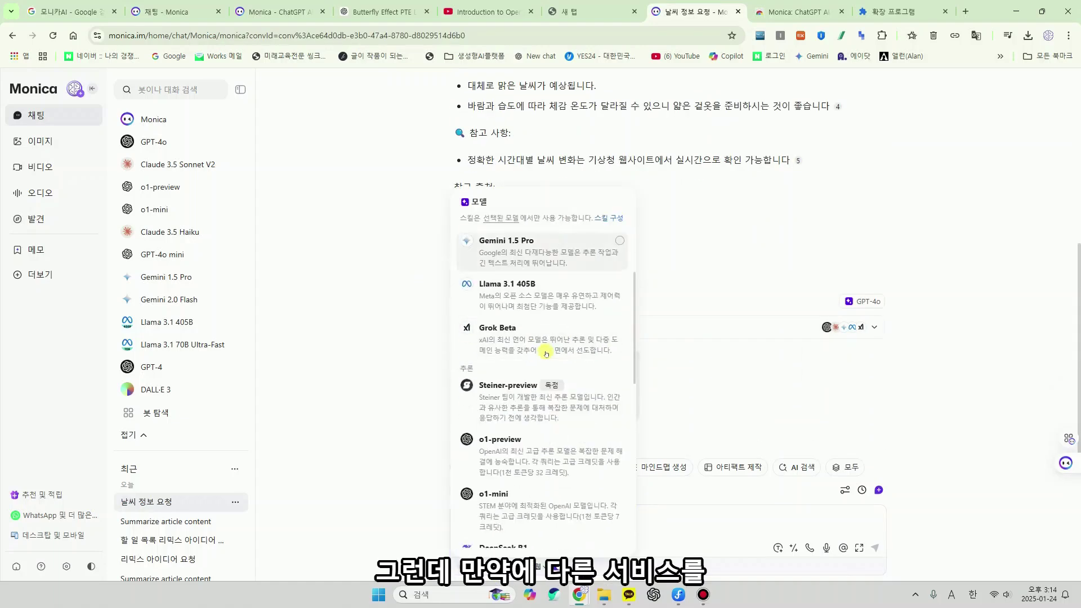
left_click(523, 337)
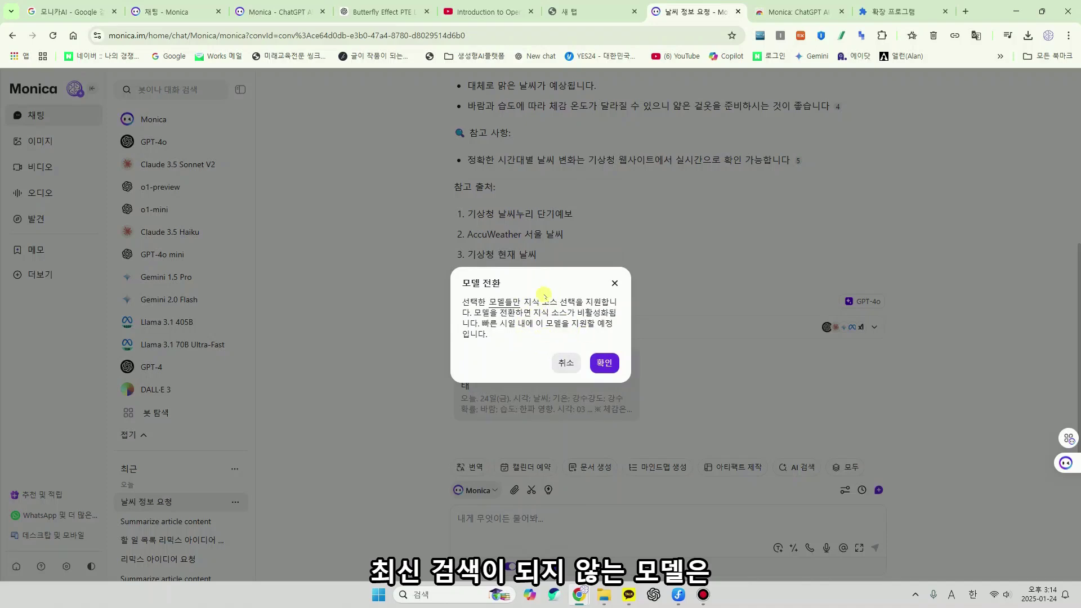
left_click(603, 363)
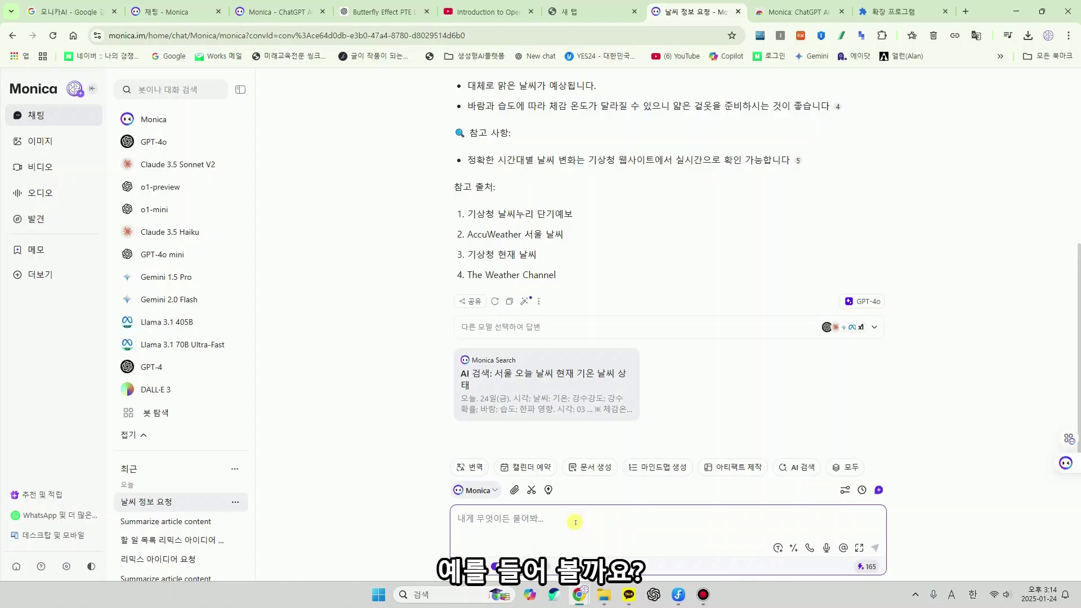
Step: Draft a prompt about today's Seoul weather, rewrite it with prompt optimization, and clear the message
type("외")
left_click(776, 548)
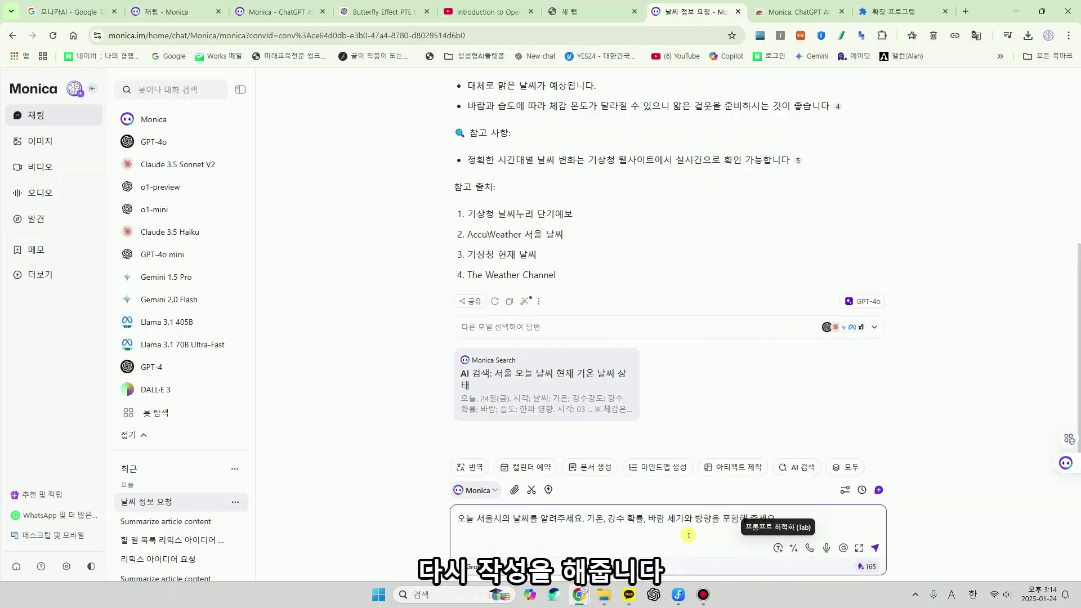
key("ctrl+a")
key("Delete")
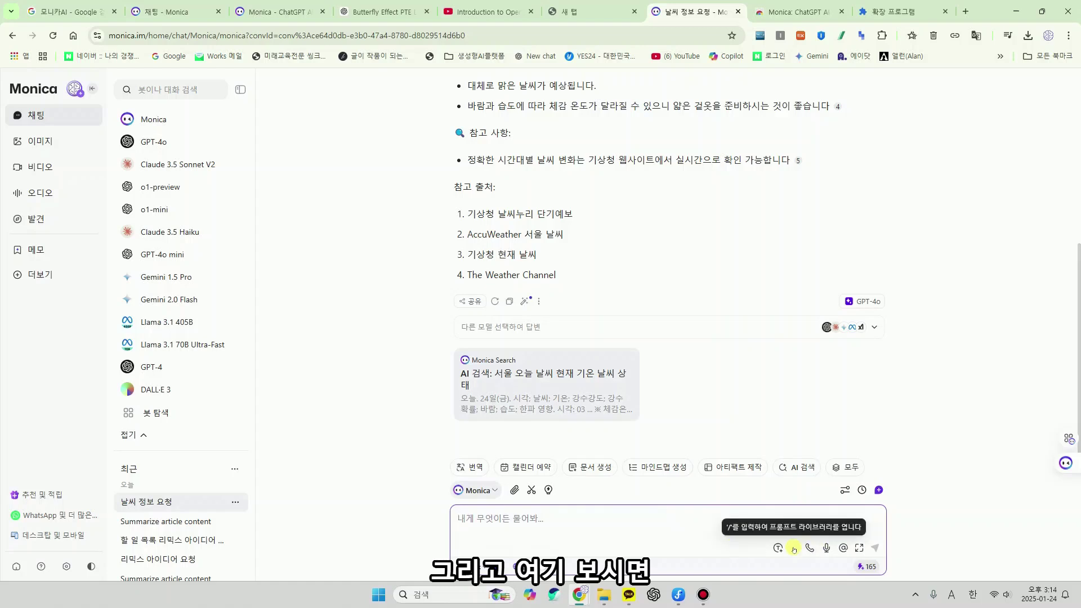
Step: Run the Marketing strategy generator from the prompt library with industry 유통, competitor 이마트 and target market 시니어
type("/")
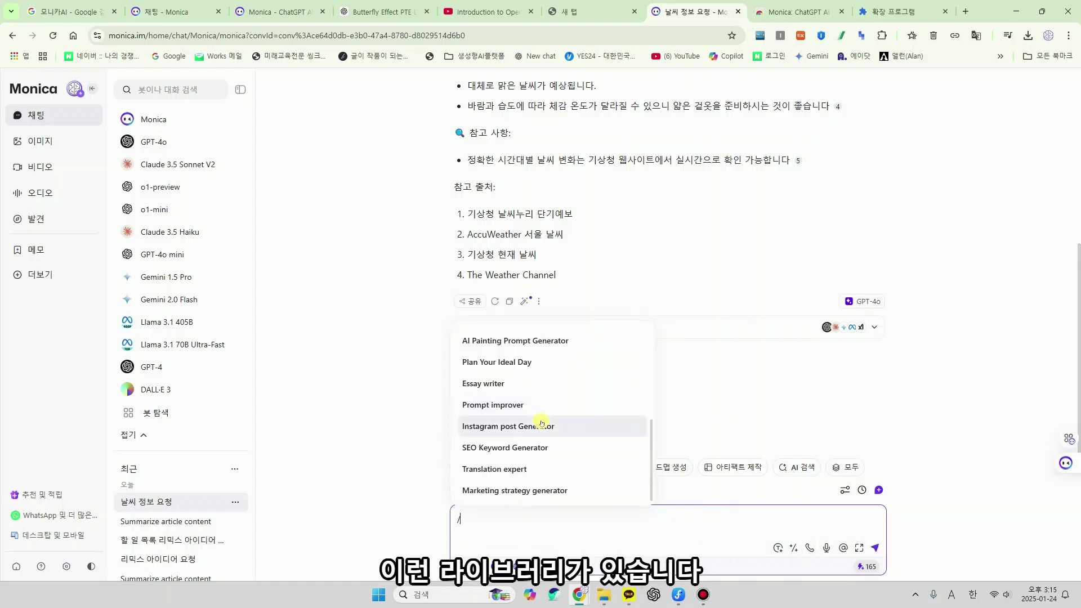
left_click(539, 492)
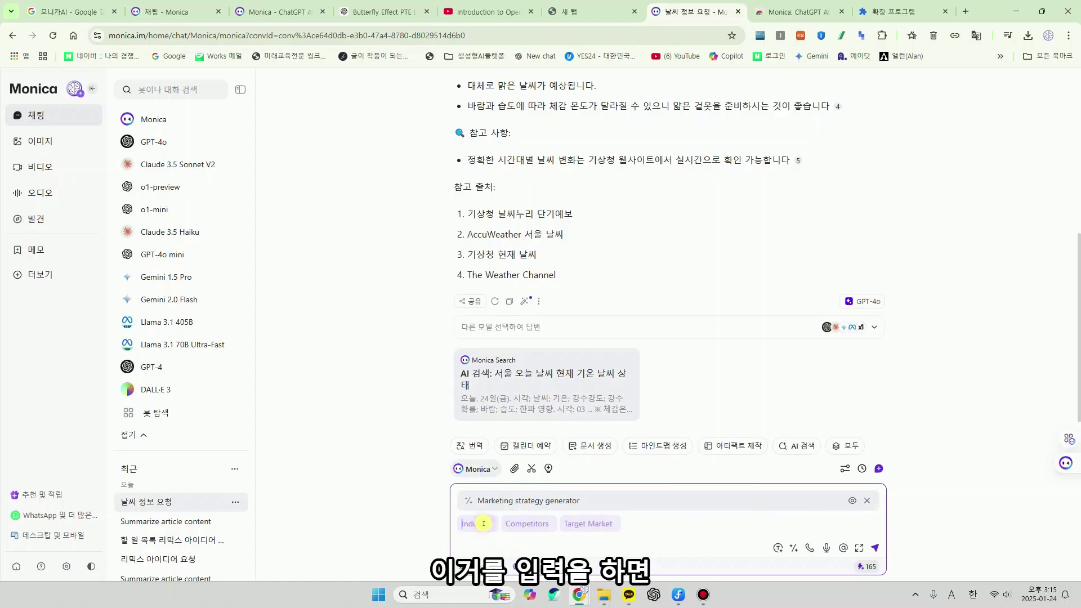
type("유튜")
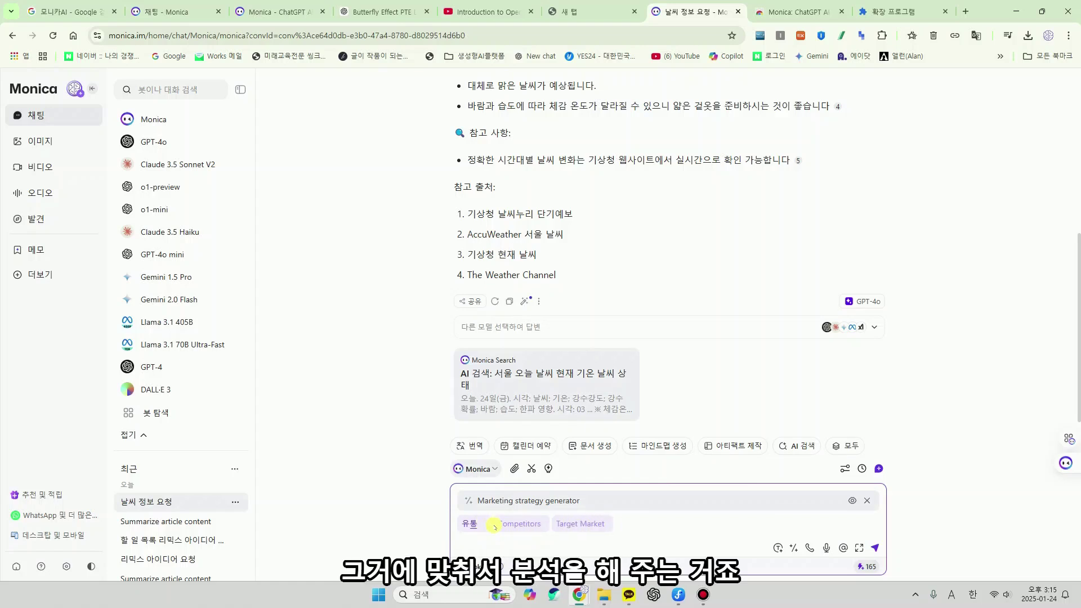
left_click(509, 524)
type("이마트")
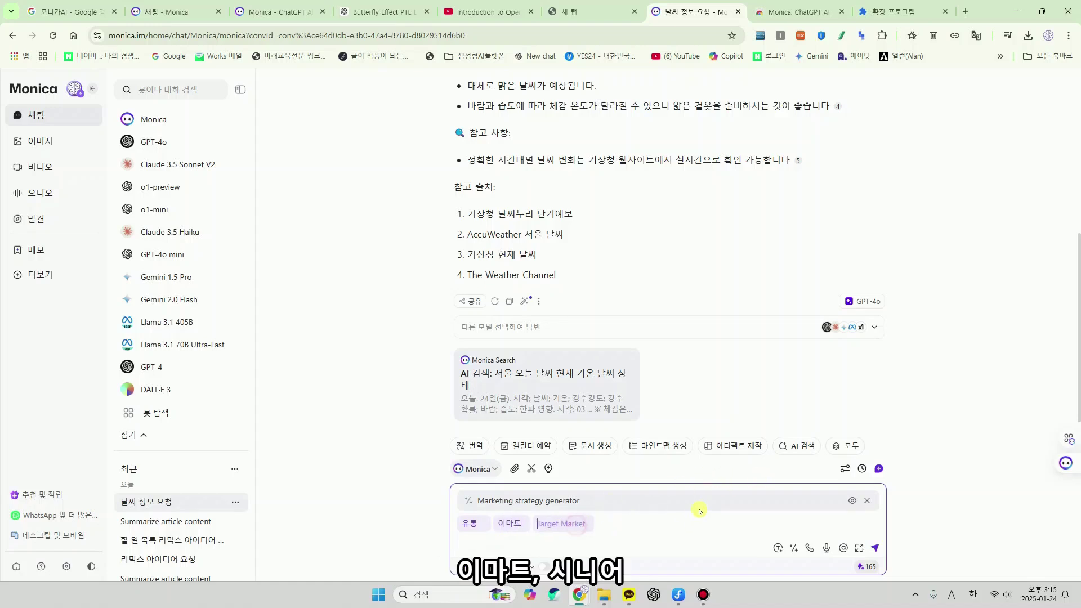
key("Tab")
type("시니어")
key("Return")
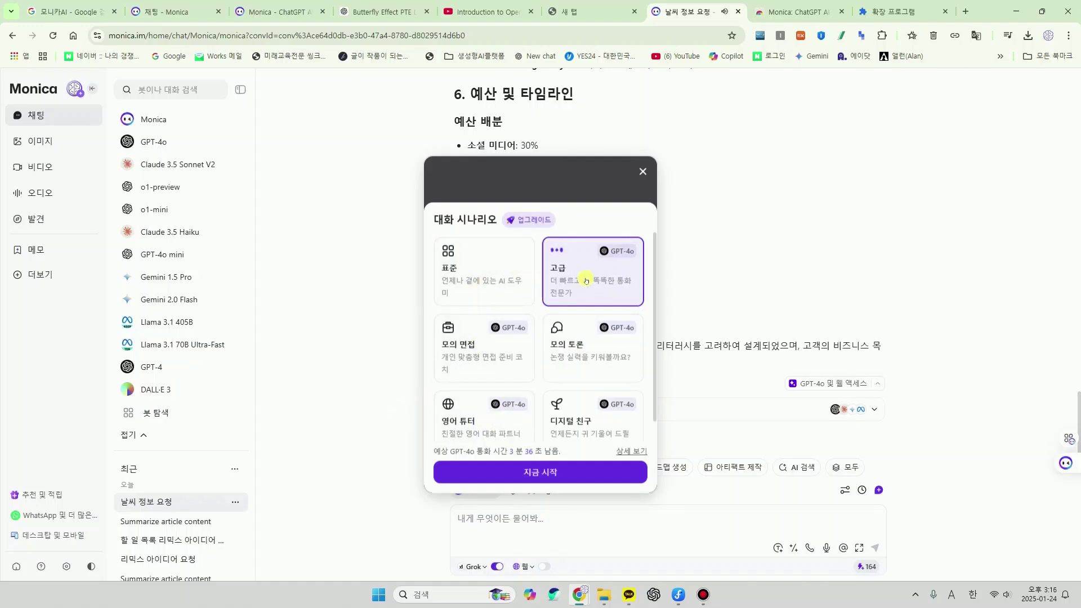
Step: Hold a voice call with Monica in the Standard (표준) scenario, then hang up
left_click(497, 272)
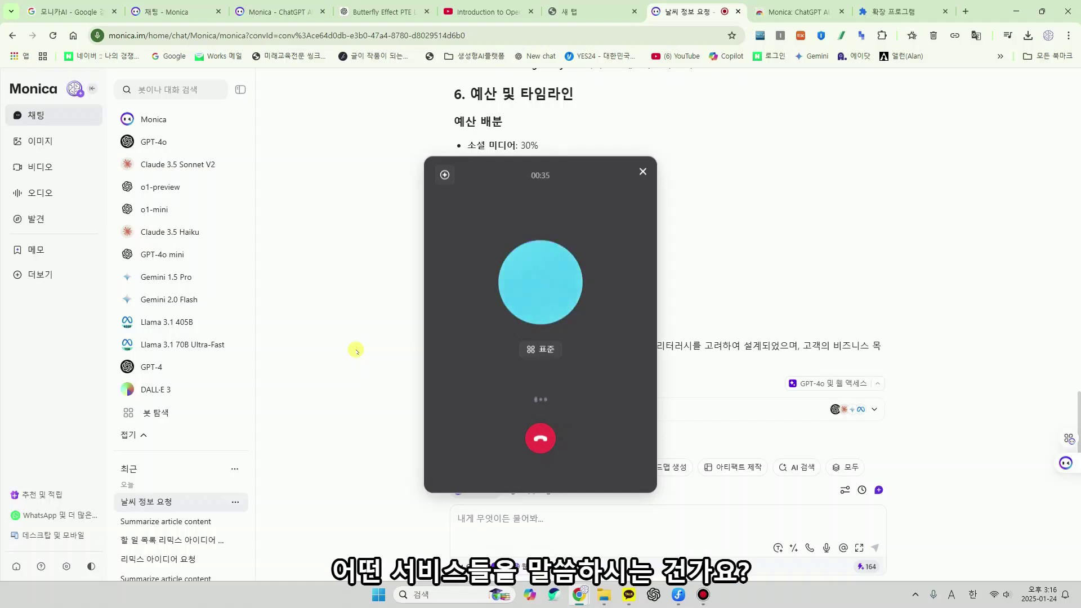
left_click(543, 437)
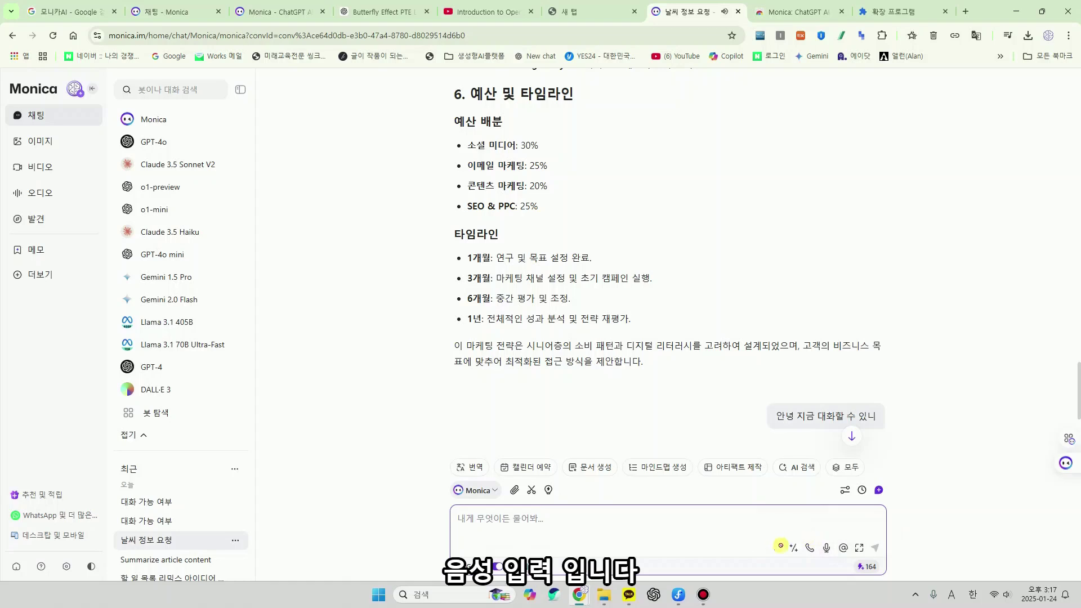
Step: Dictate a message asking what AI is by voice input, stop the dictation, and clear the text
left_click(825, 548)
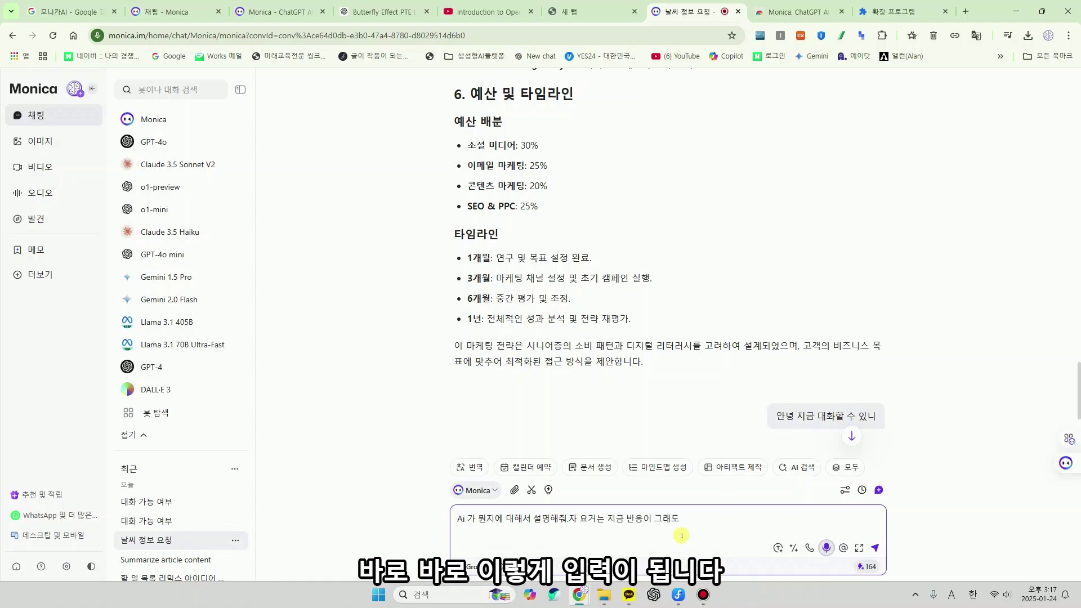
left_click(824, 551)
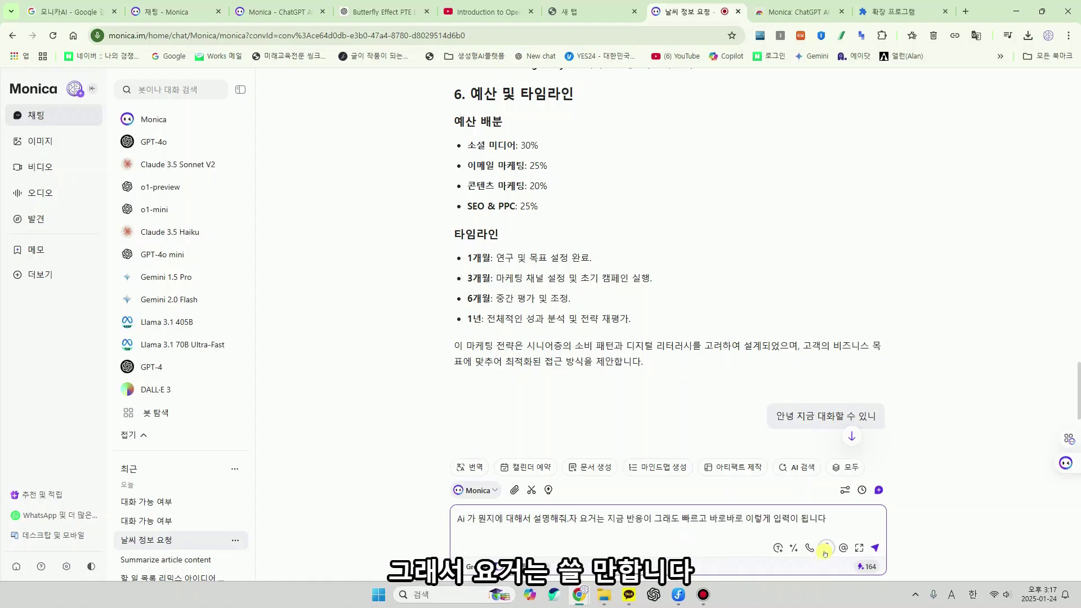
left_click(584, 532)
key("ctrl+a")
key("BackSpace")
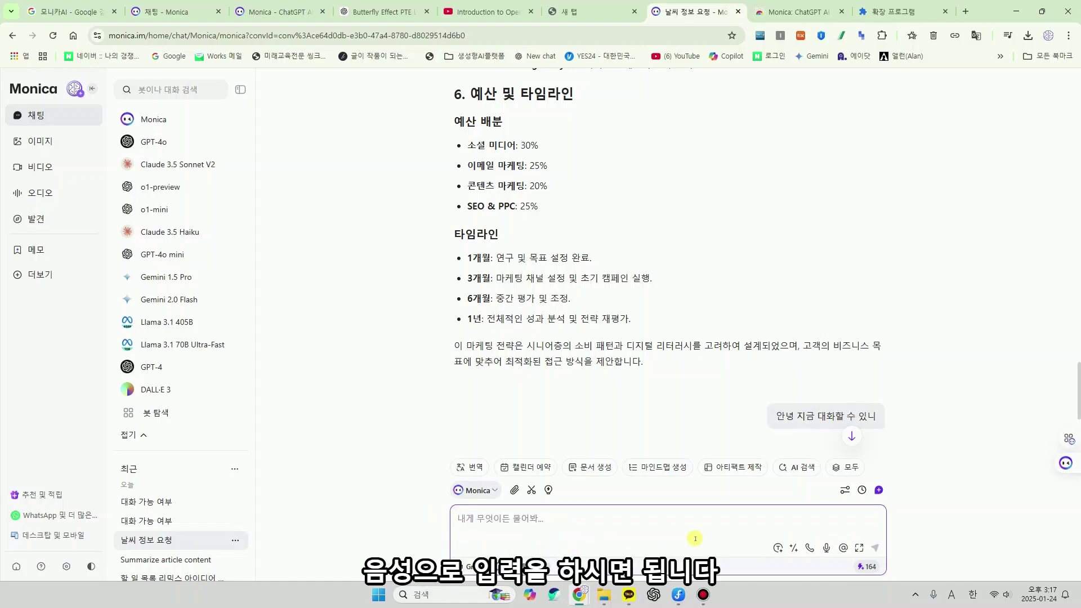
Step: Mention the memo lookup skill (메모 조회) in the chat and ask it "메모에 어떤 메모가 있니?"
left_click(845, 549)
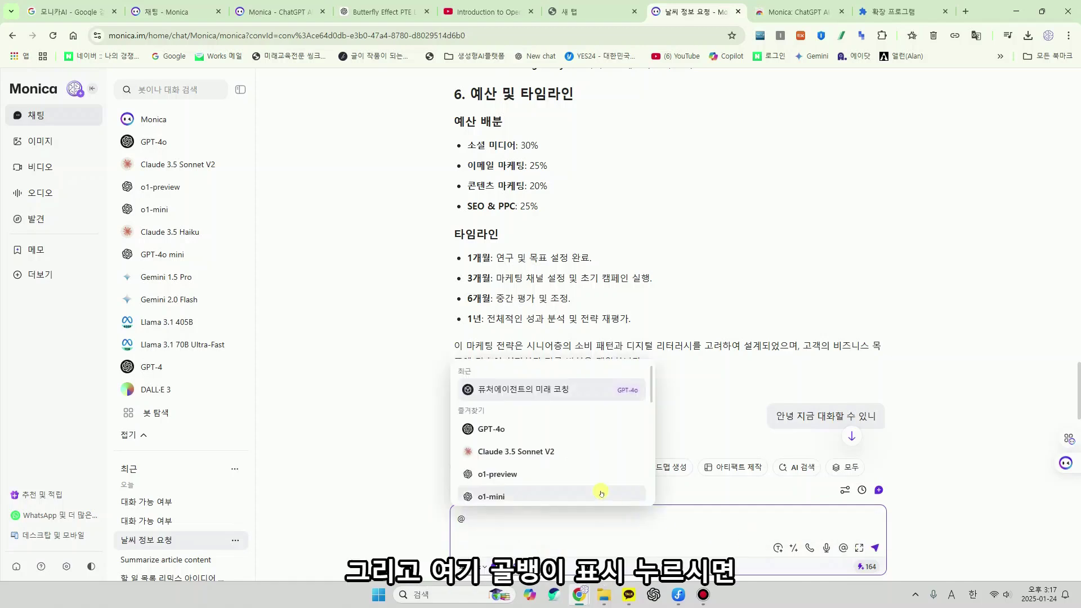
scroll(507, 452, "down", 5)
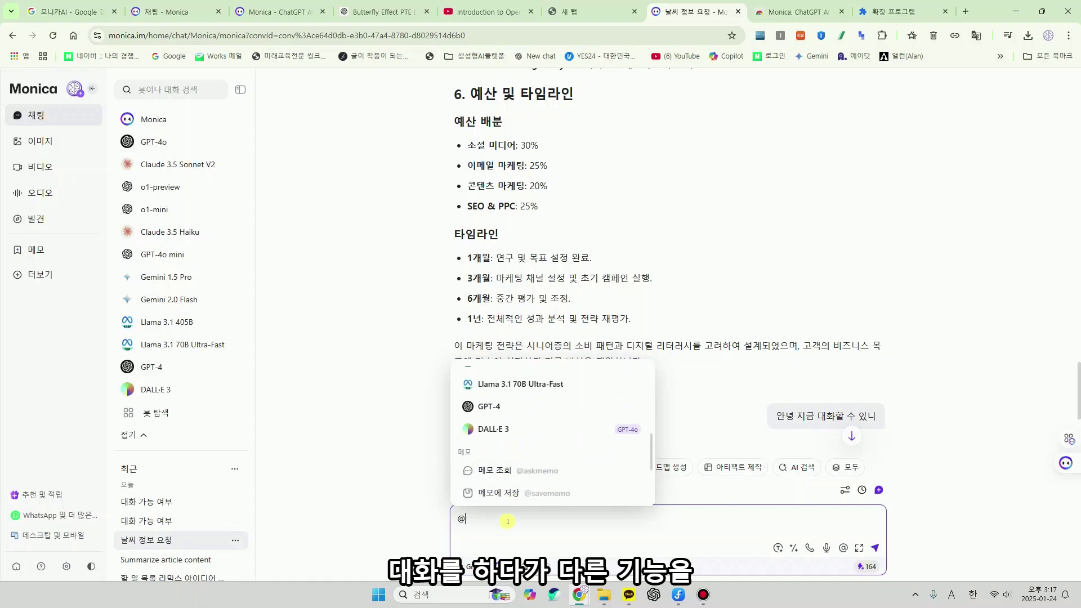
left_click(508, 472)
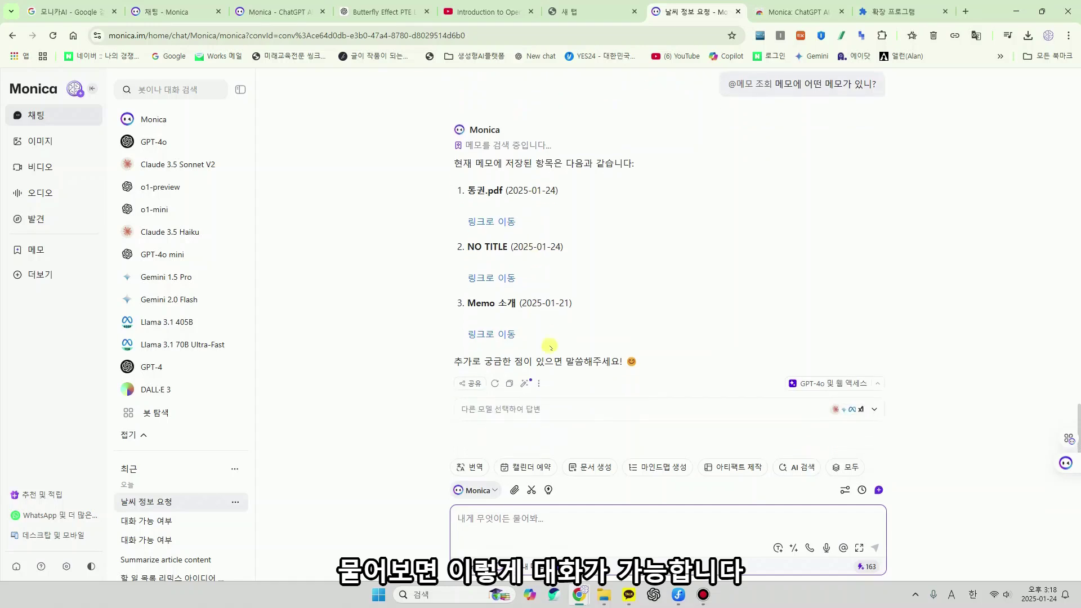
Step: Expand the chat's message box into the large editor
scroll(620, 388, "up", 4)
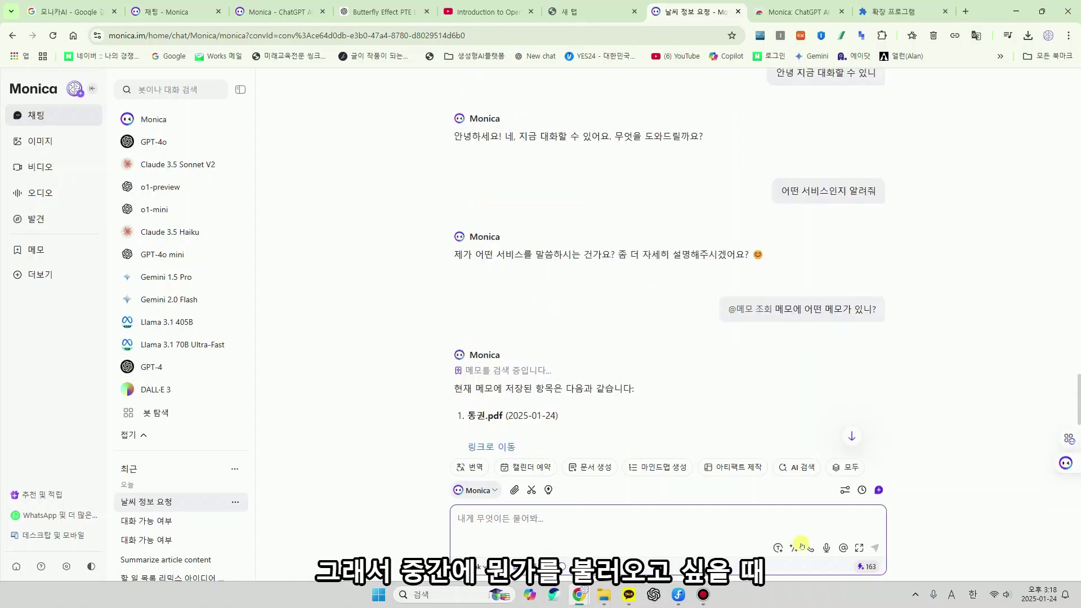
left_click(859, 548)
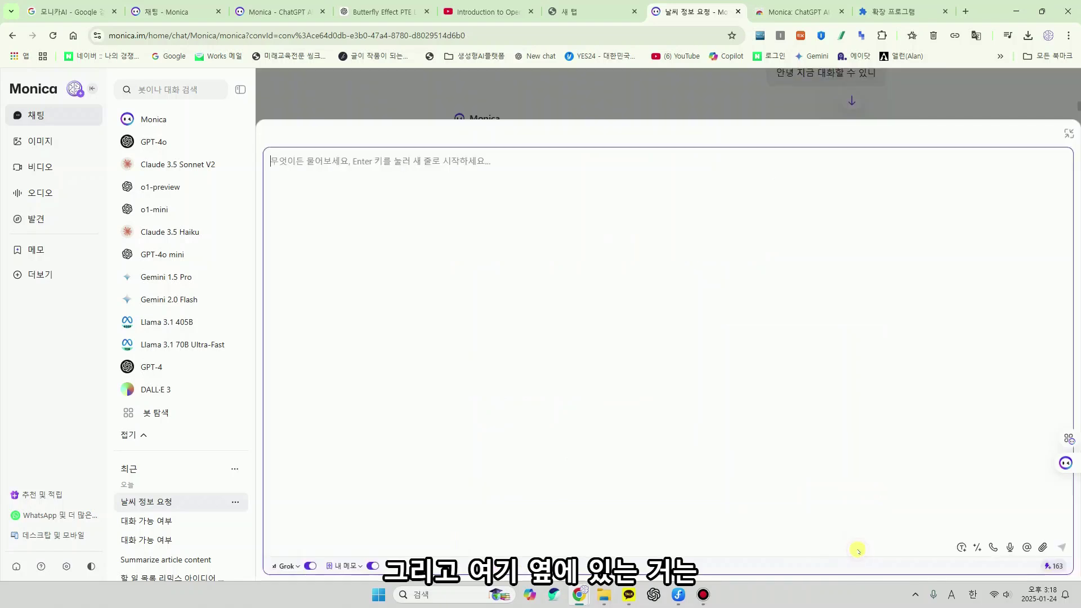
Step: Collapse the large message editor back to the normal chat box
left_click(1064, 134)
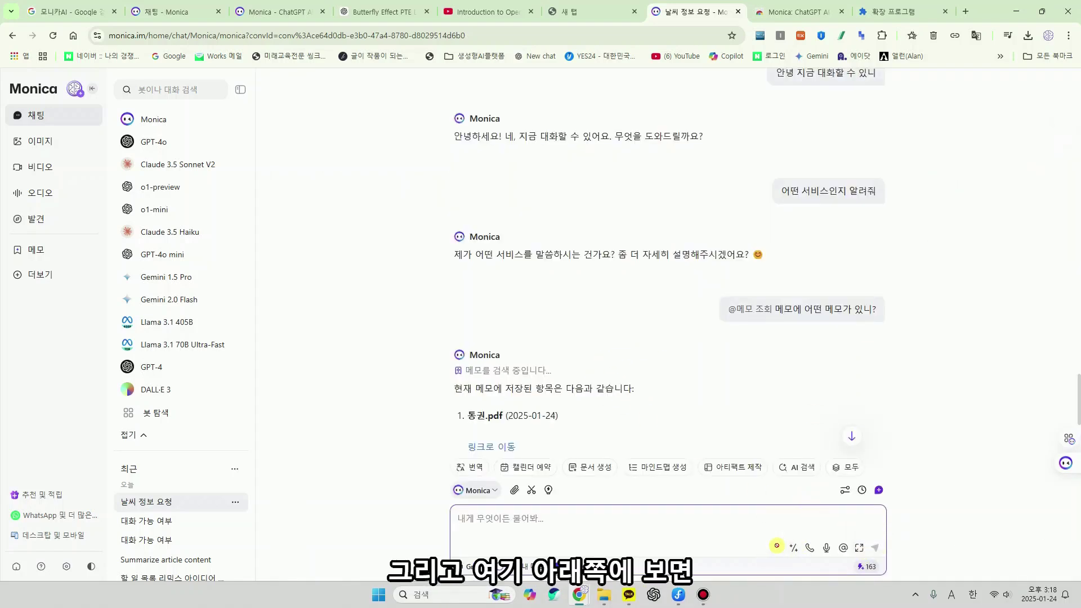
mouse_move(861, 569)
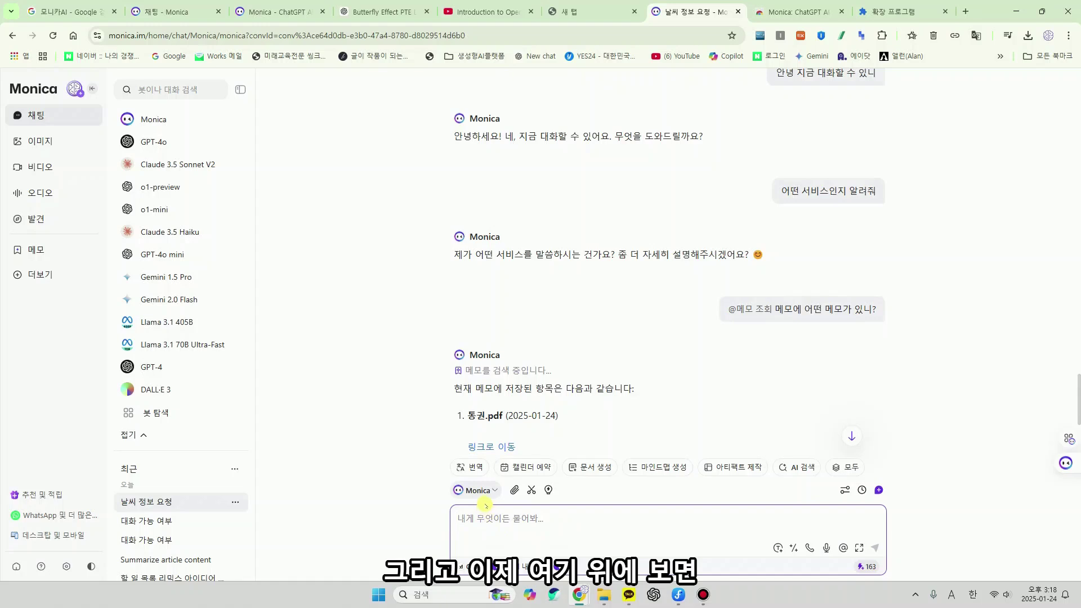
Step: Check the chat's screenshot option, dismiss its Windows desktop download offer, and open the extension's PowerUPs kit to view its basic tools
mouse_move(516, 488)
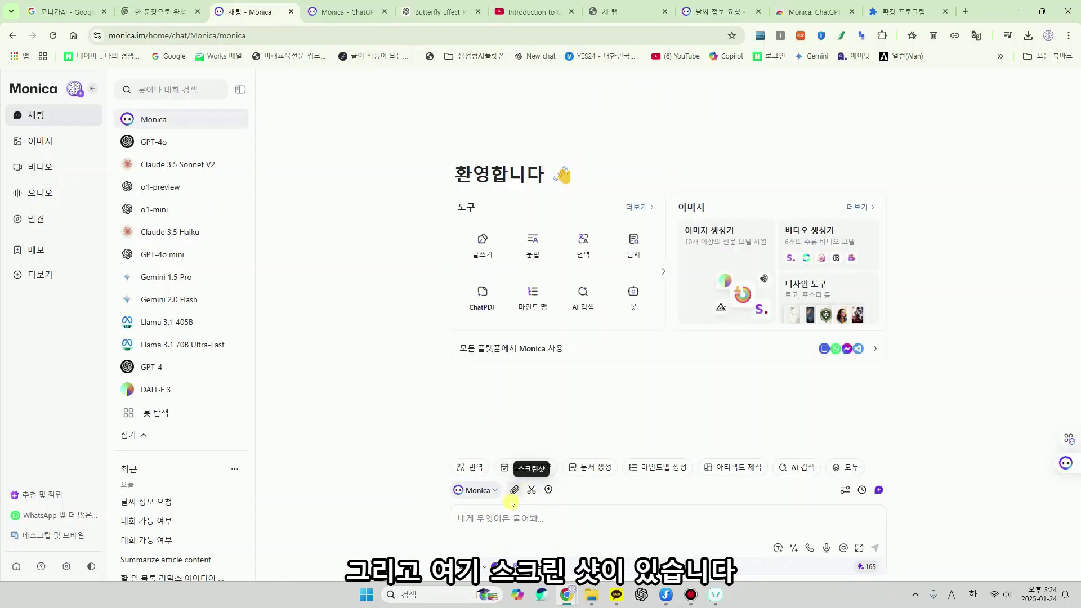
left_click(532, 490)
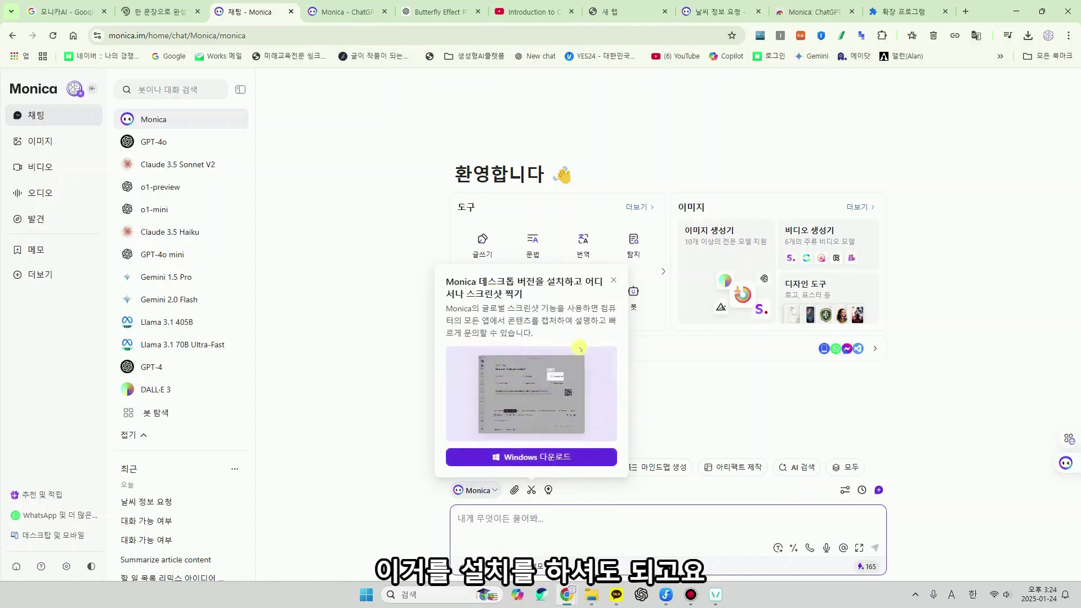
left_click(992, 409)
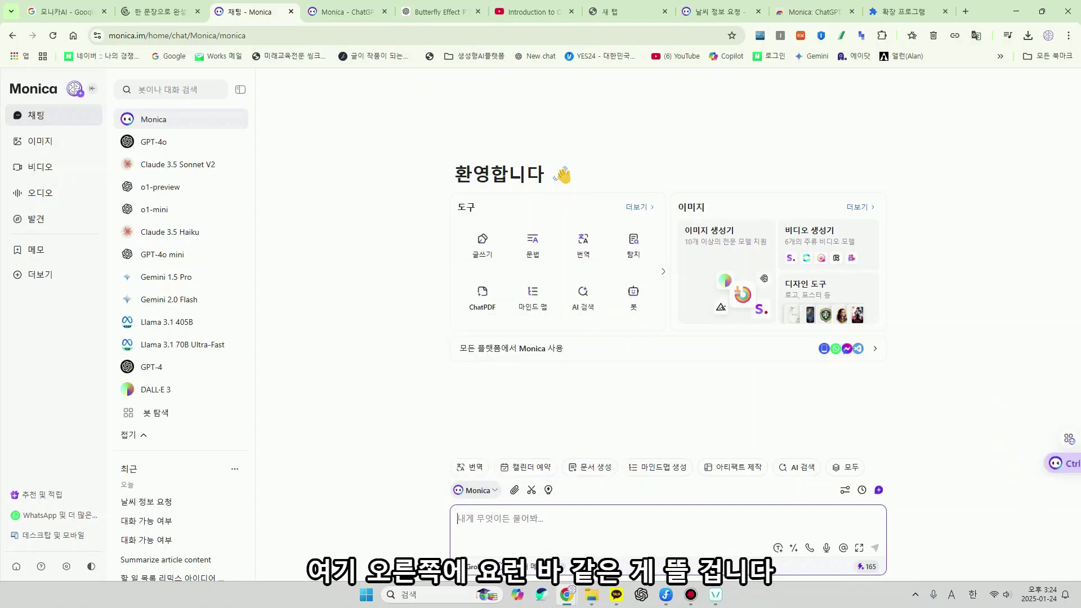
mouse_move(1063, 451)
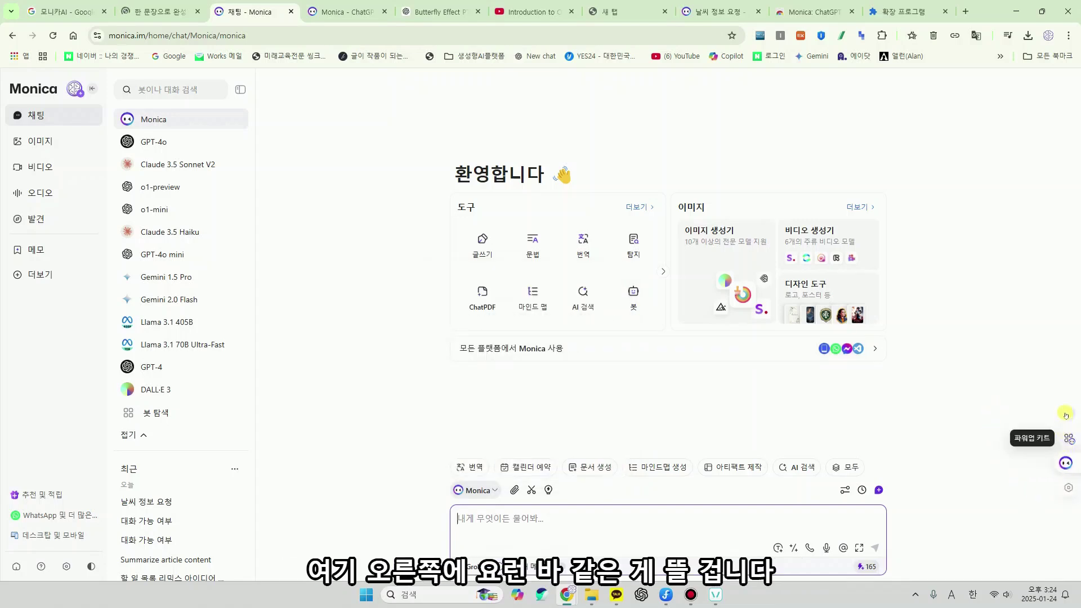
left_click(1071, 442)
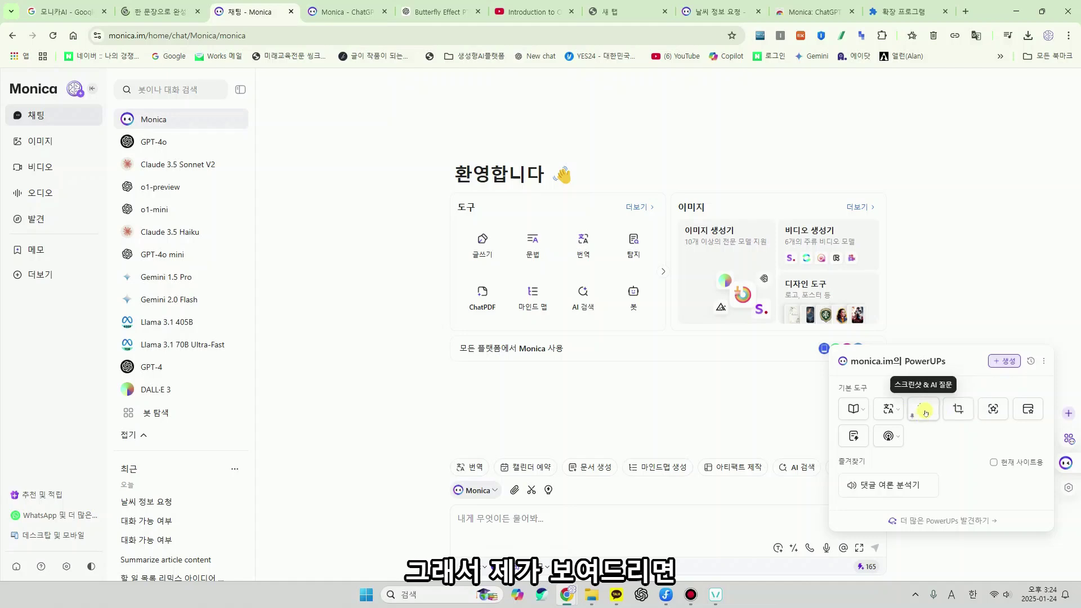
Step: On the IT Chosun article, capture the introductory paragraphs with Screenshot & AI question (스크린샷 & AI 질문), ask "미리캔버스가 뭐야?", and close the capture
left_click(160, 12)
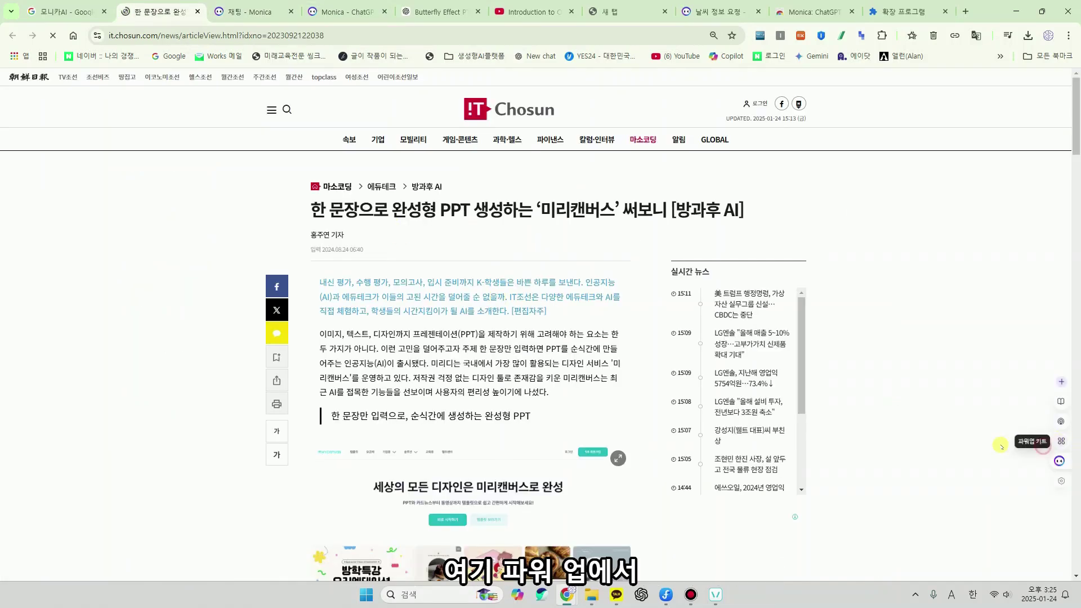
mouse_move(1061, 441)
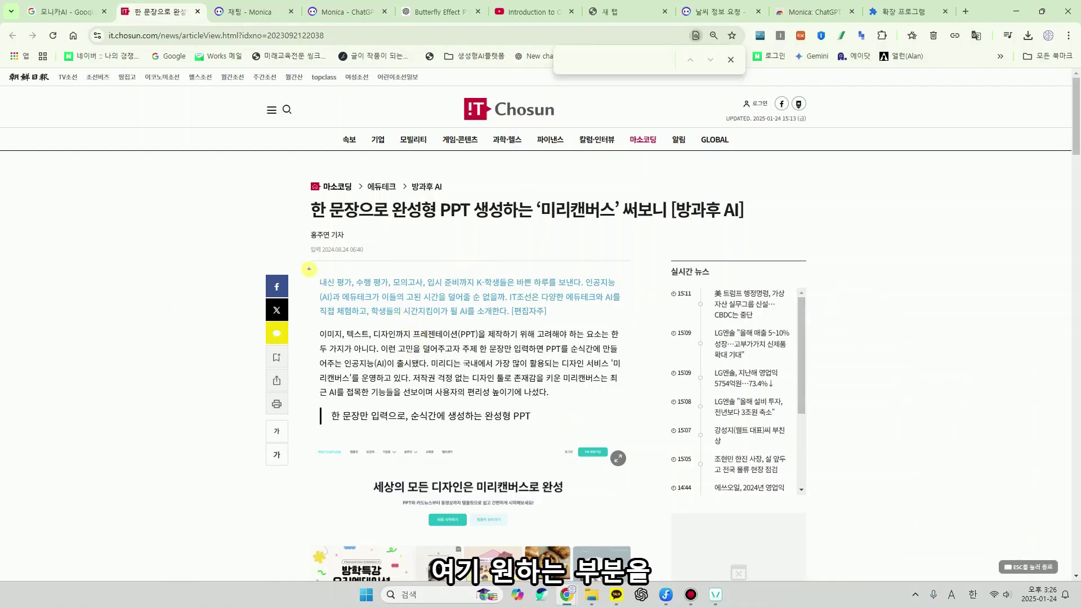
left_click_drag(309, 271, 636, 402)
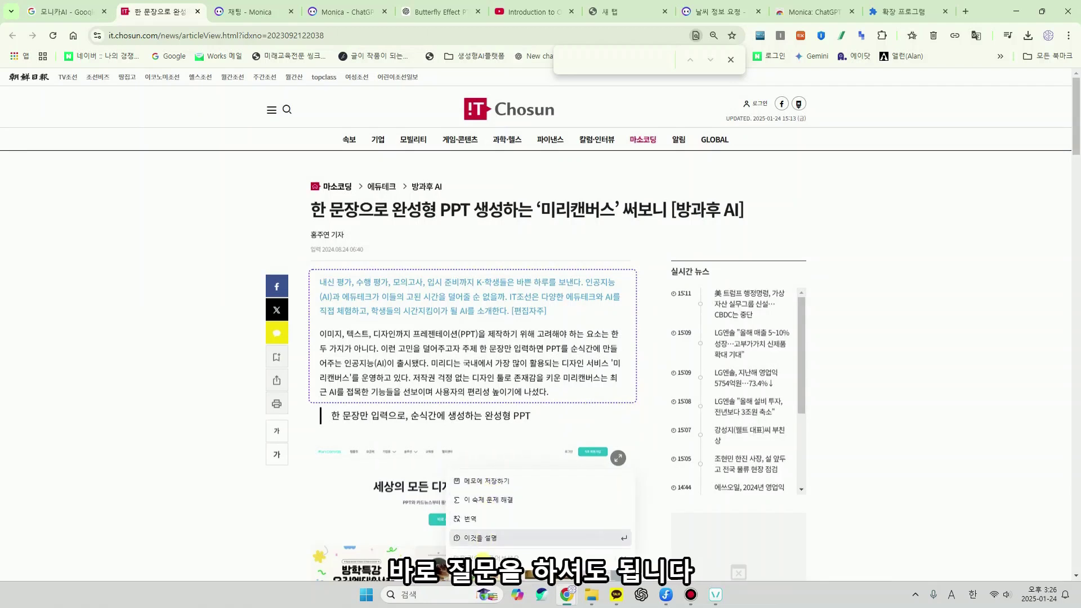
left_click(483, 560)
type("미리캔버스가 뭐야")
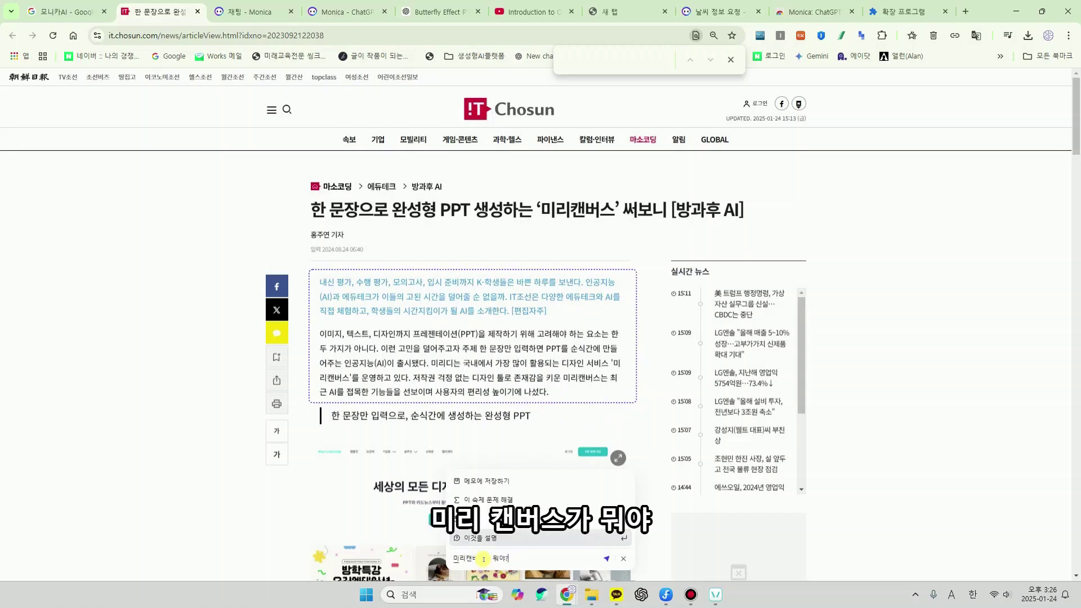
key("Return")
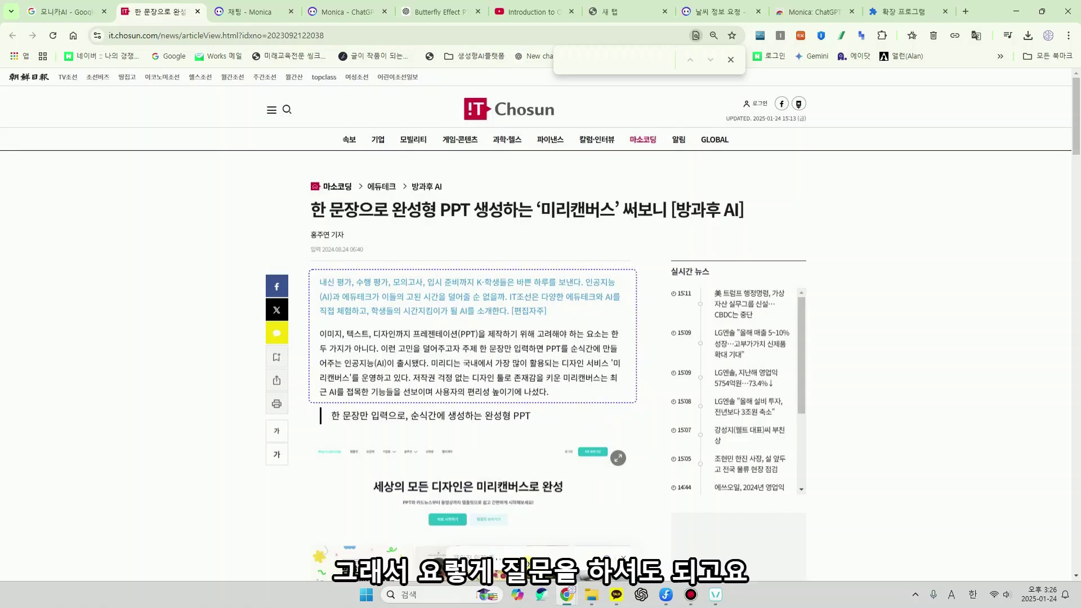
left_click(622, 557)
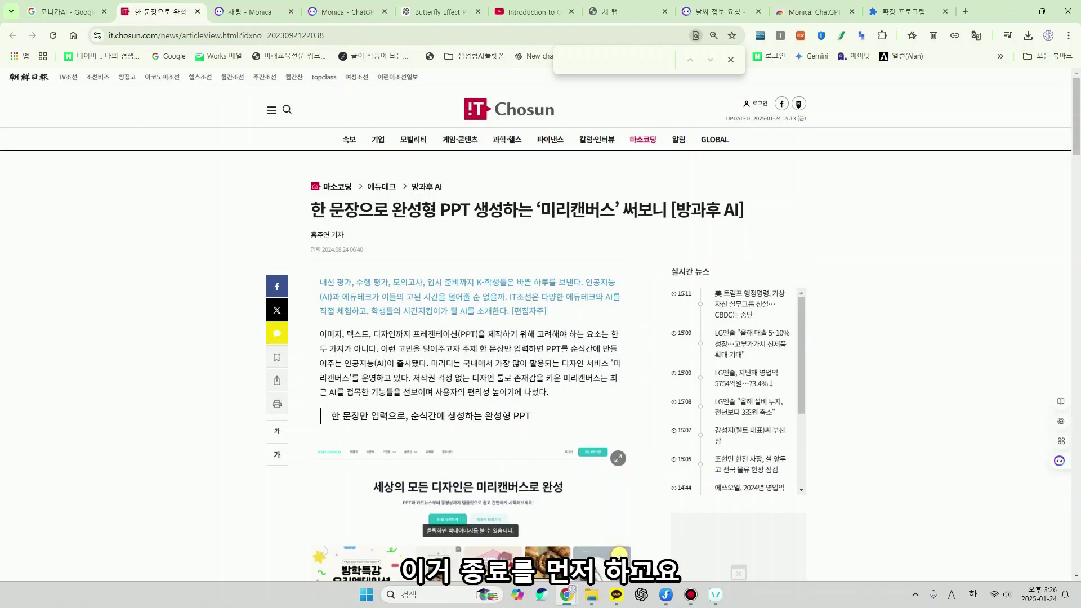
Step: Capture the article's headline and introduction as a screenshot of about 1050 × 464 and attach it to the Monica sidebar chat
left_click(1063, 446)
left_click(978, 421)
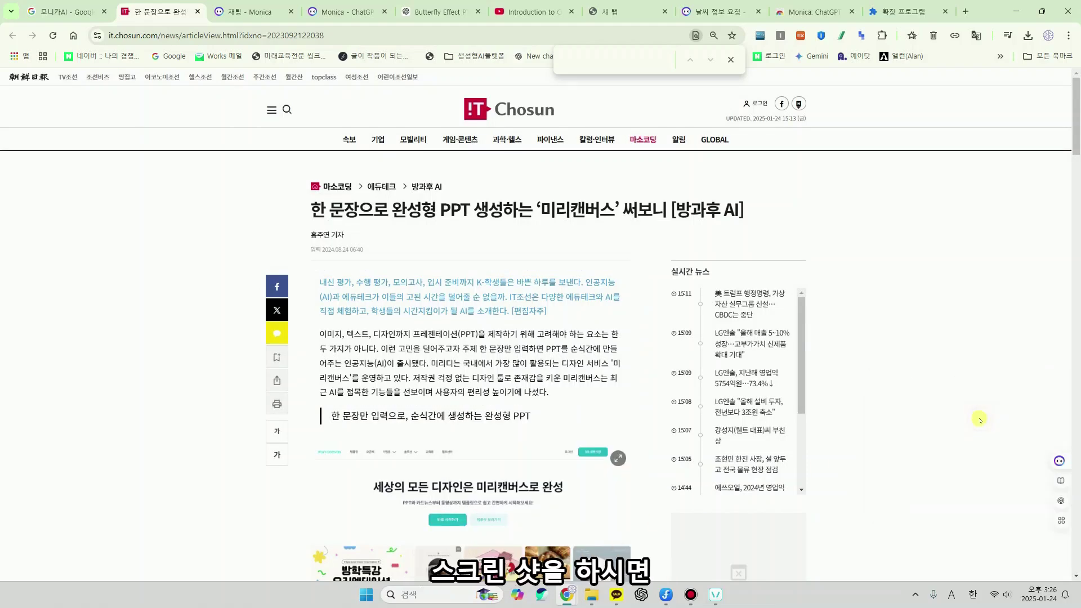
mouse_move(294, 198)
left_mouse_down()
mouse_move(625, 356)
mouse_move(764, 405)
left_mouse_up()
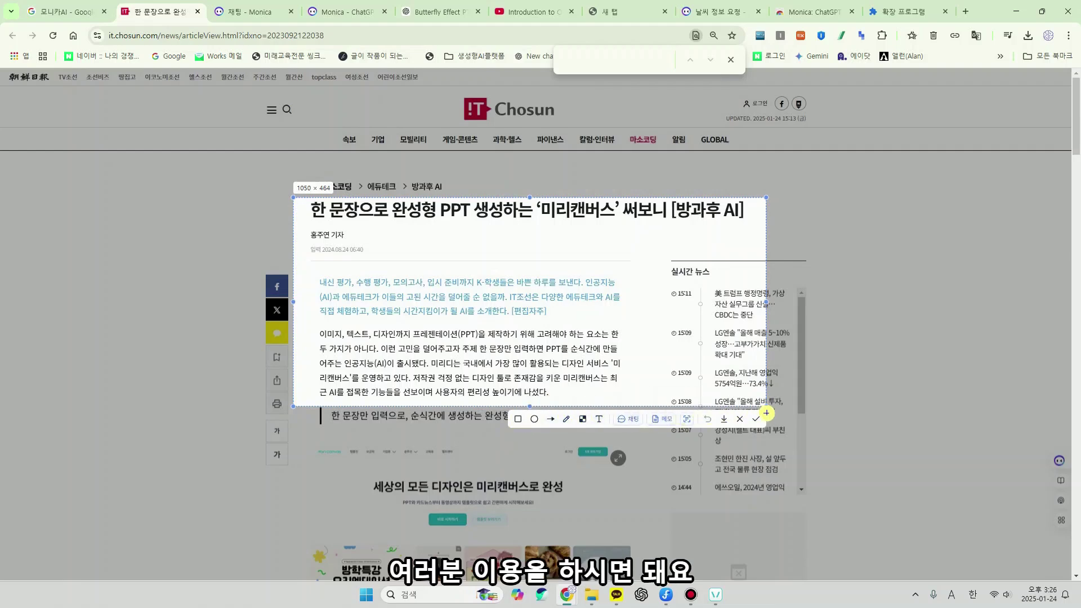
left_click(628, 419)
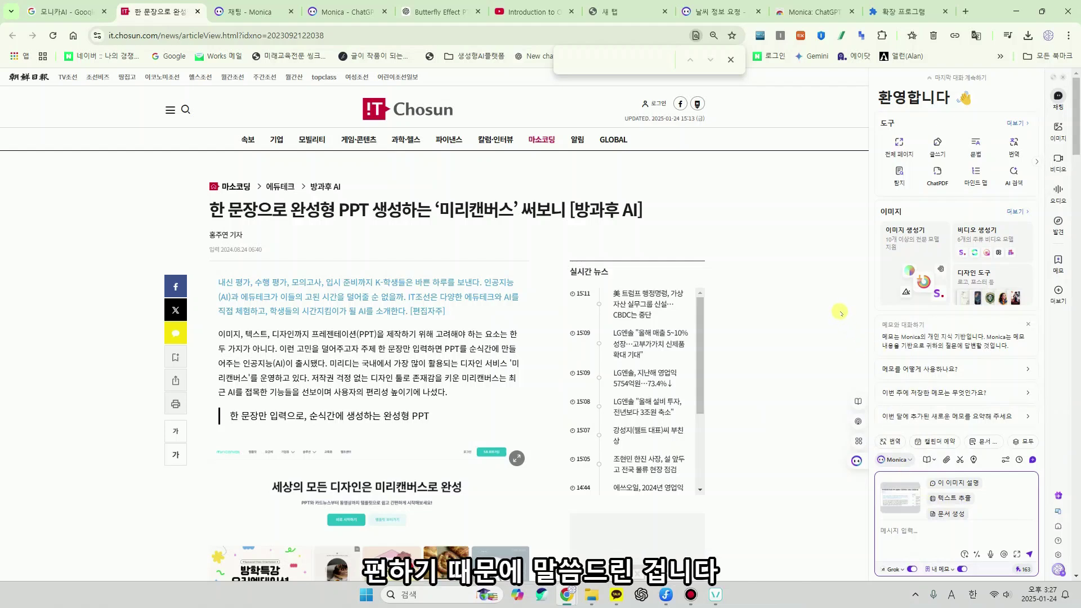
Step: Return to the Monica web chat, examine the memory settings (메모리) and the personalized prompt editor, and close the panel
left_click(255, 5)
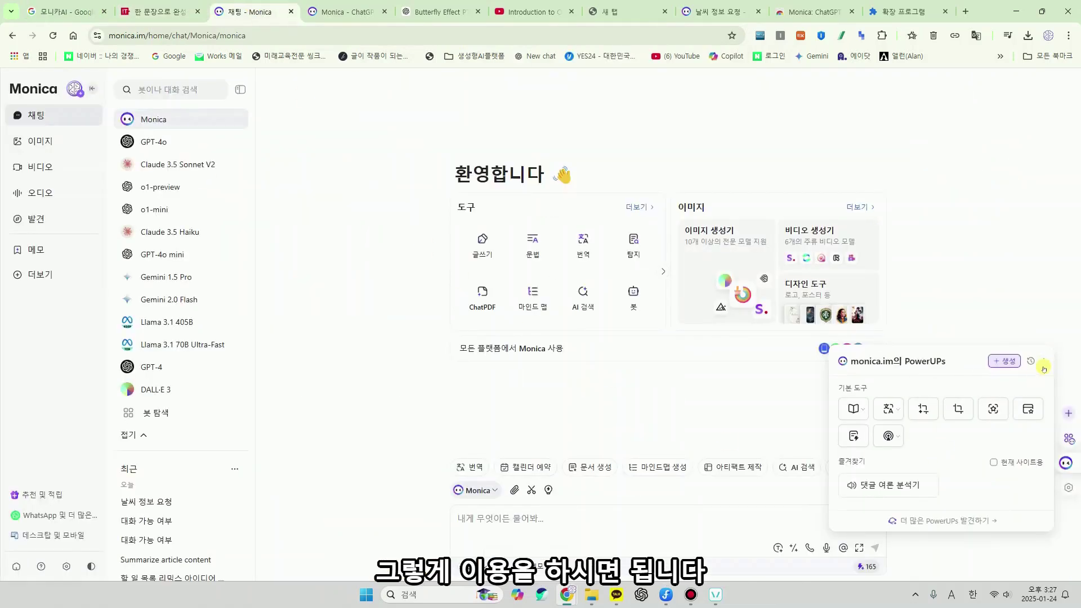
left_click(549, 491)
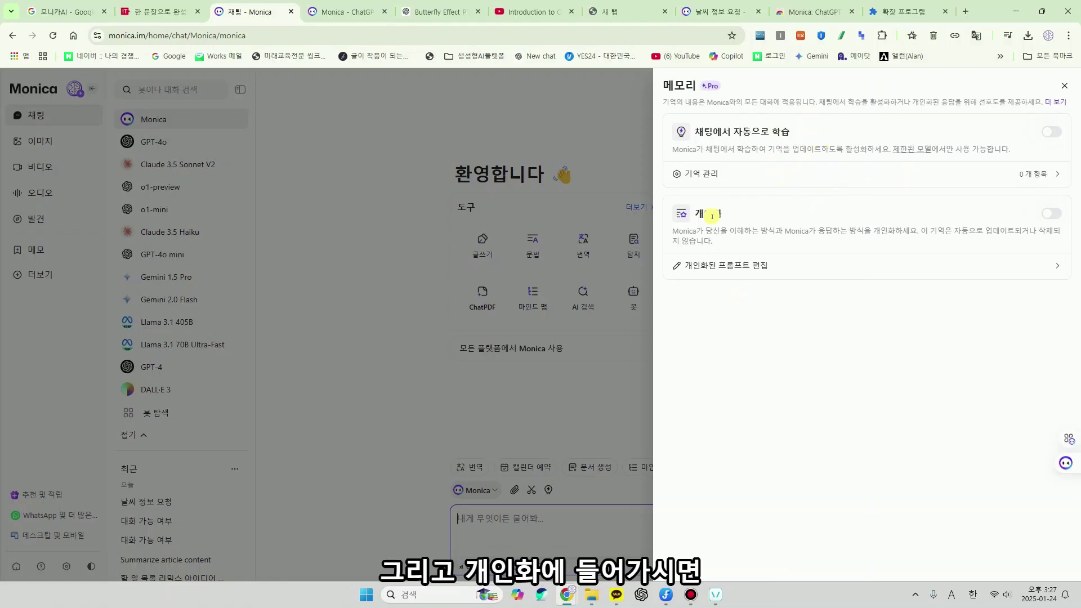
left_click(714, 266)
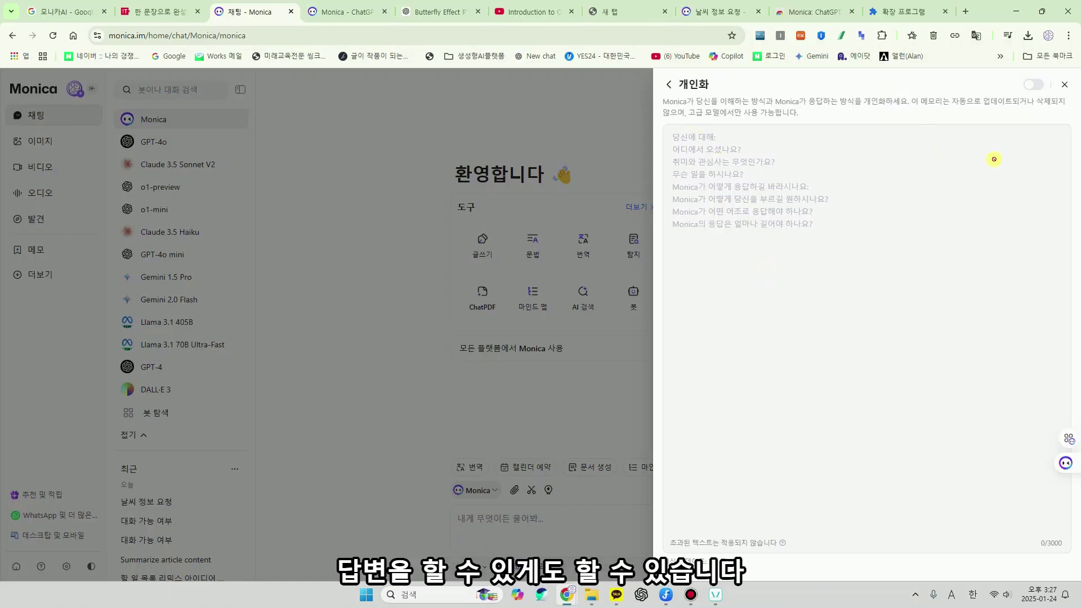
left_click(1064, 84)
left_click(548, 490)
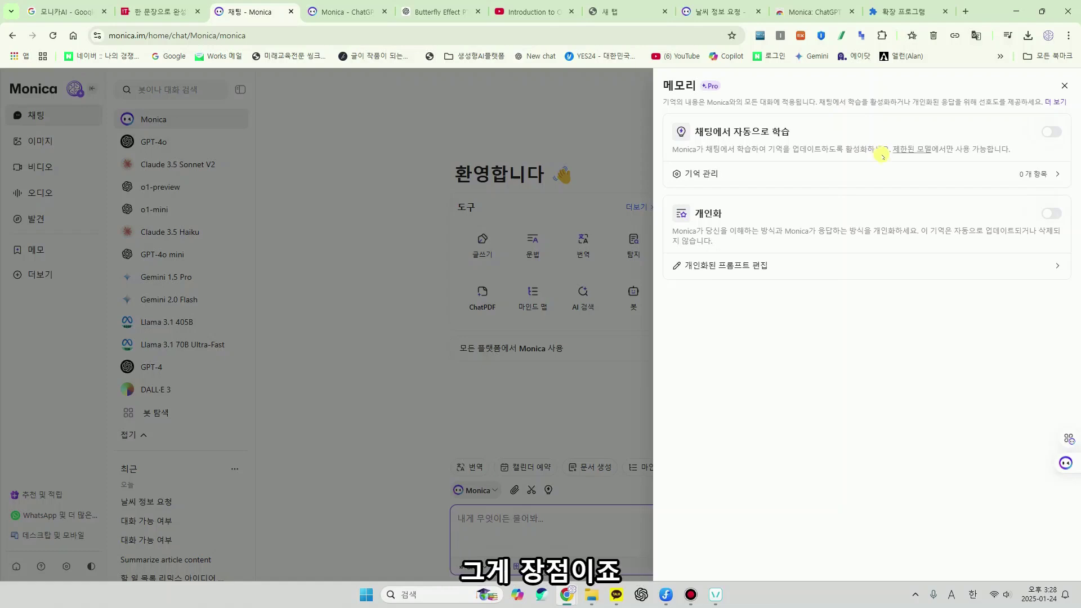
left_click(1062, 90)
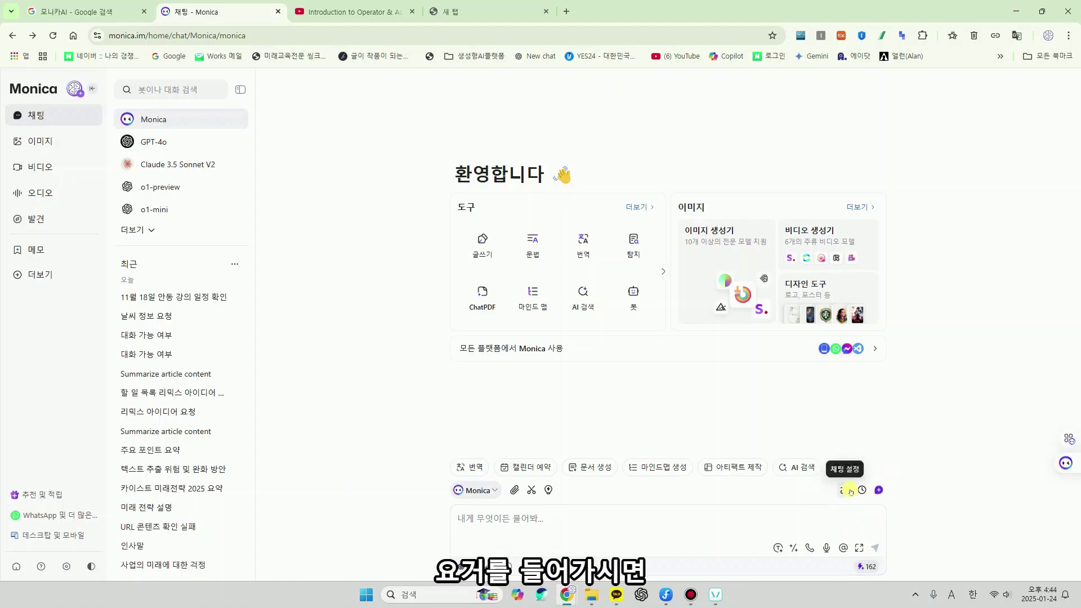
Step: Review the list of chat skills in the skill settings (기술 설정) and close the dialog
left_click(849, 491)
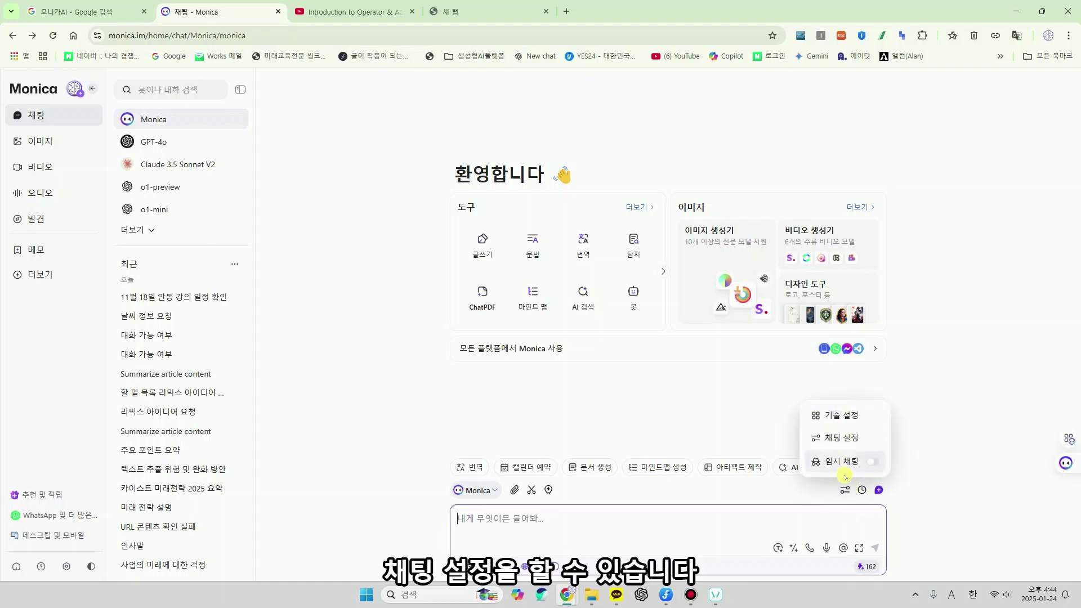
left_click(842, 417)
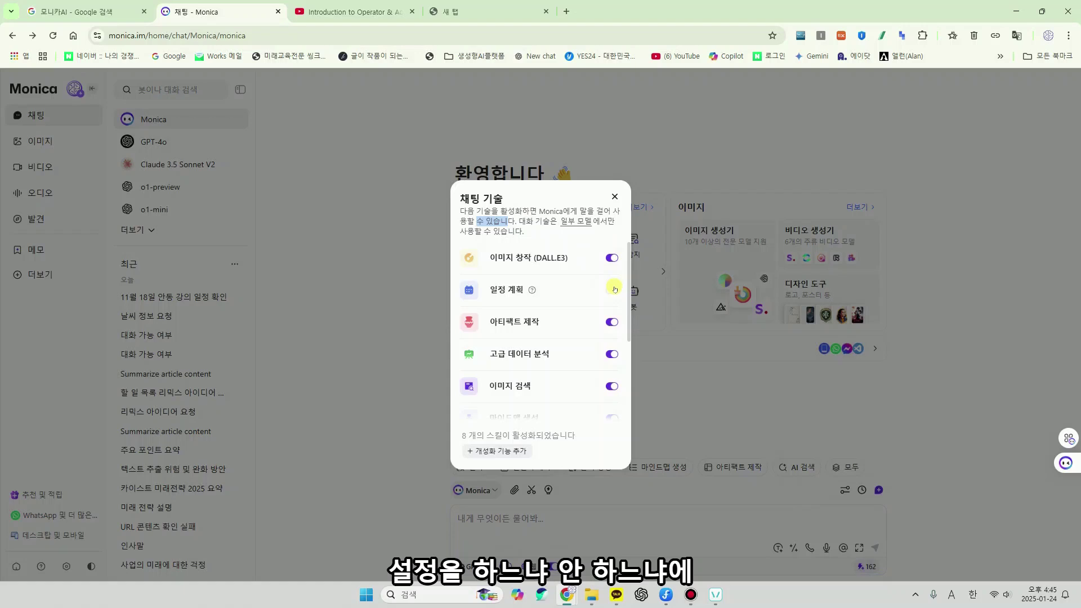
scroll(567, 343, "down", 3)
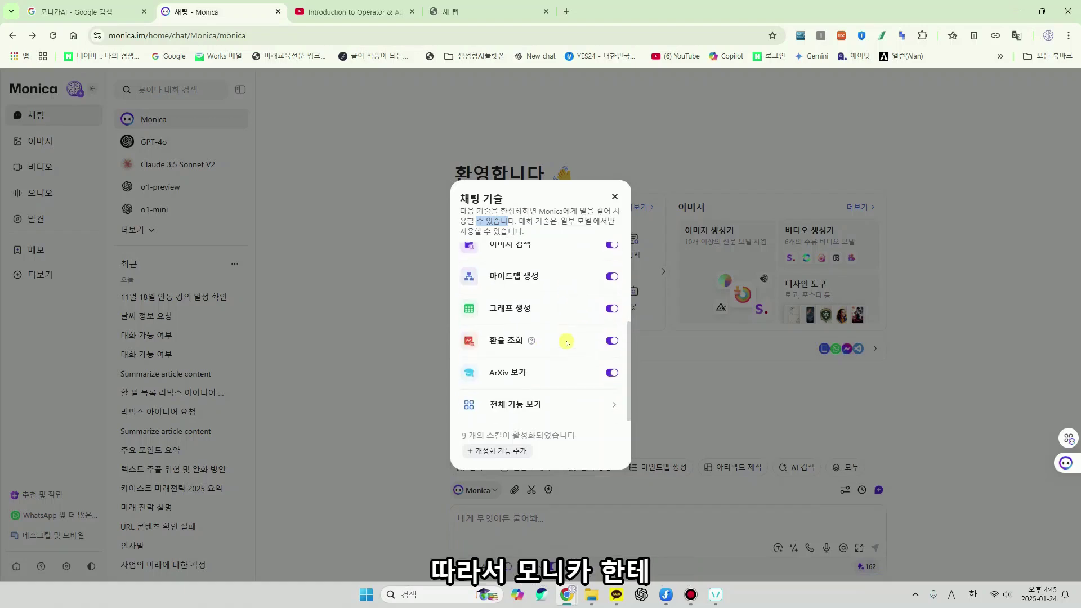
scroll(566, 343, "up", 3)
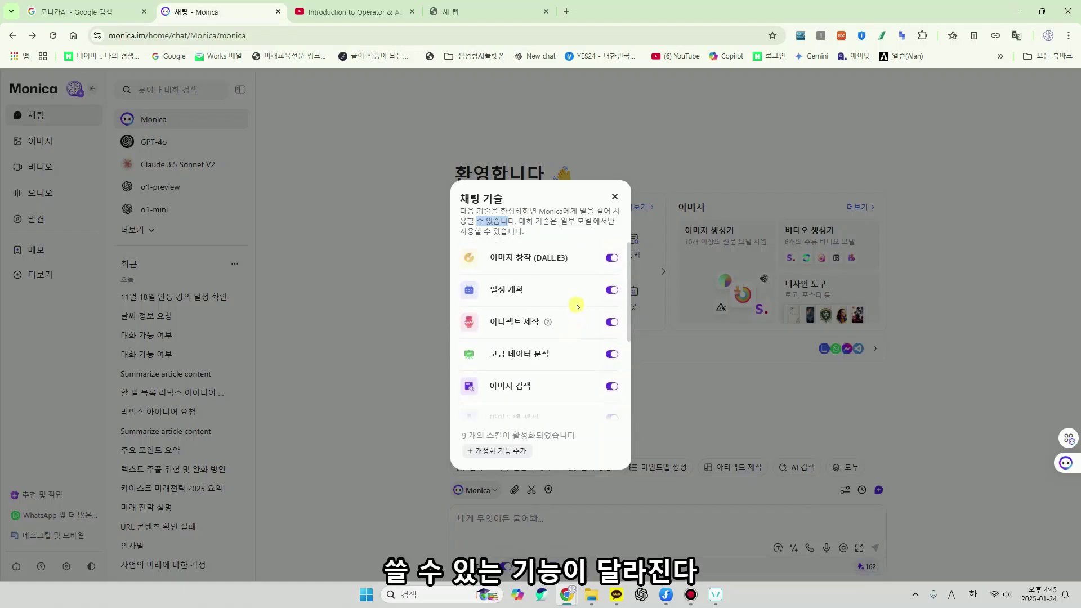
left_click(615, 196)
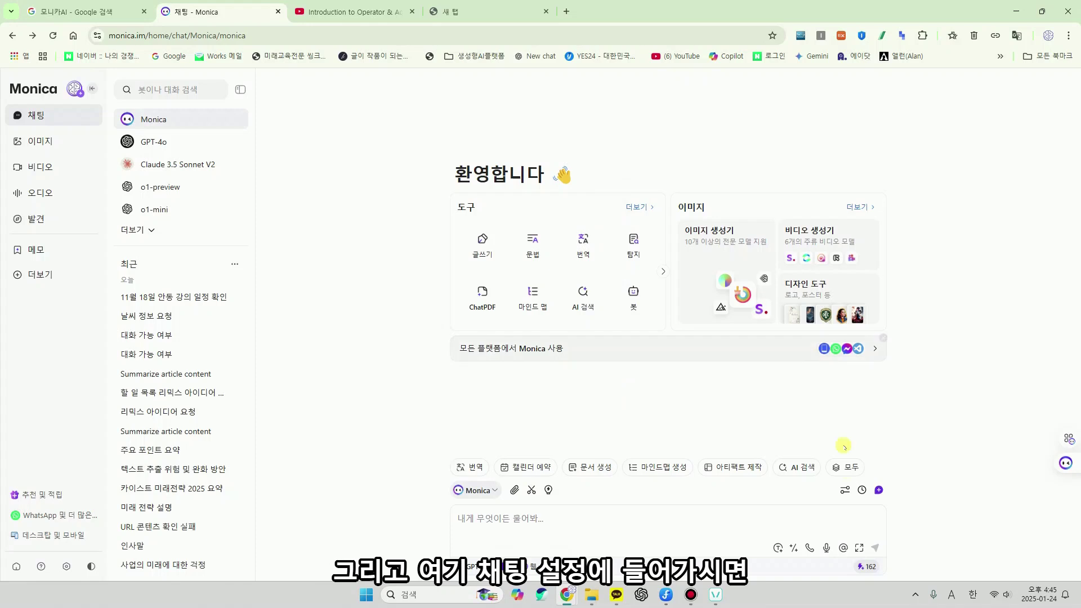
Step: Review the chat settings (채팅 설정), including the available auto-scroll options
left_click(843, 489)
left_click(862, 437)
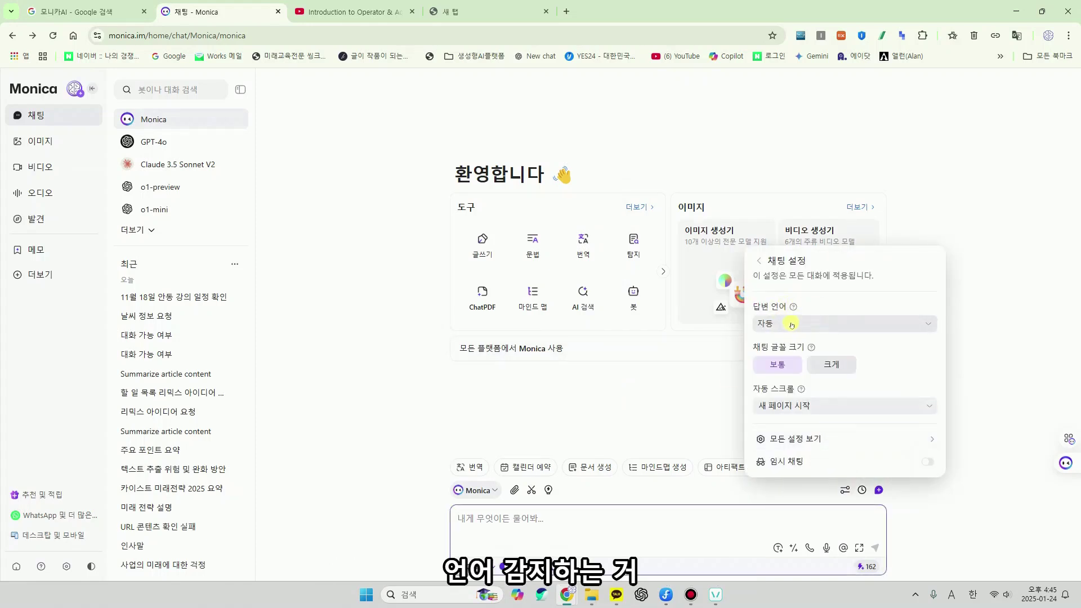
left_click(804, 403)
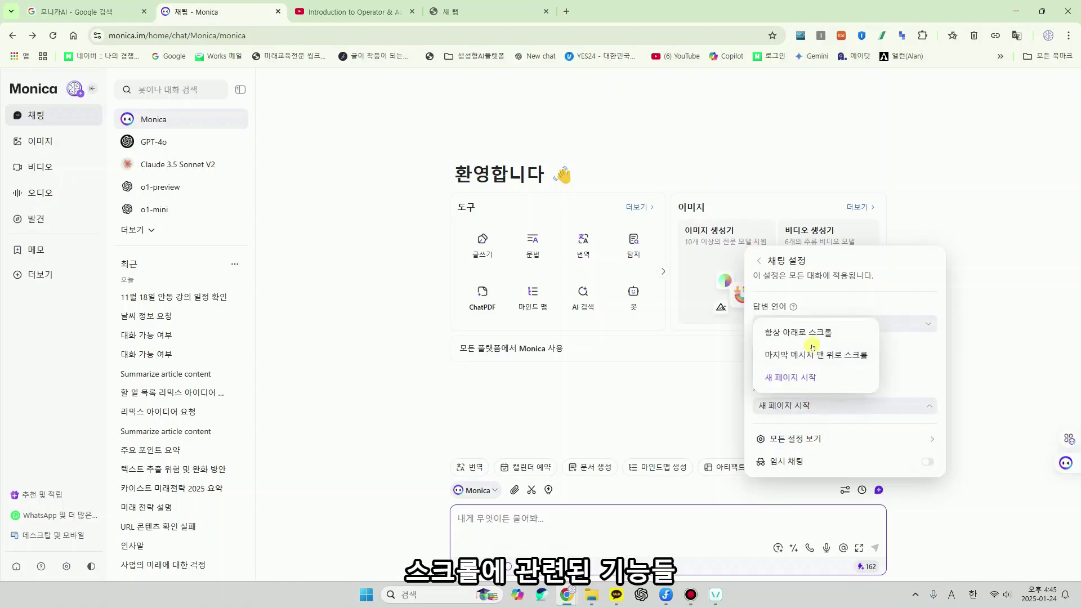
left_click(924, 374)
Step: Turn on temporary chat (임시 채팅), read its explanation, and turn it back off
left_click(932, 462)
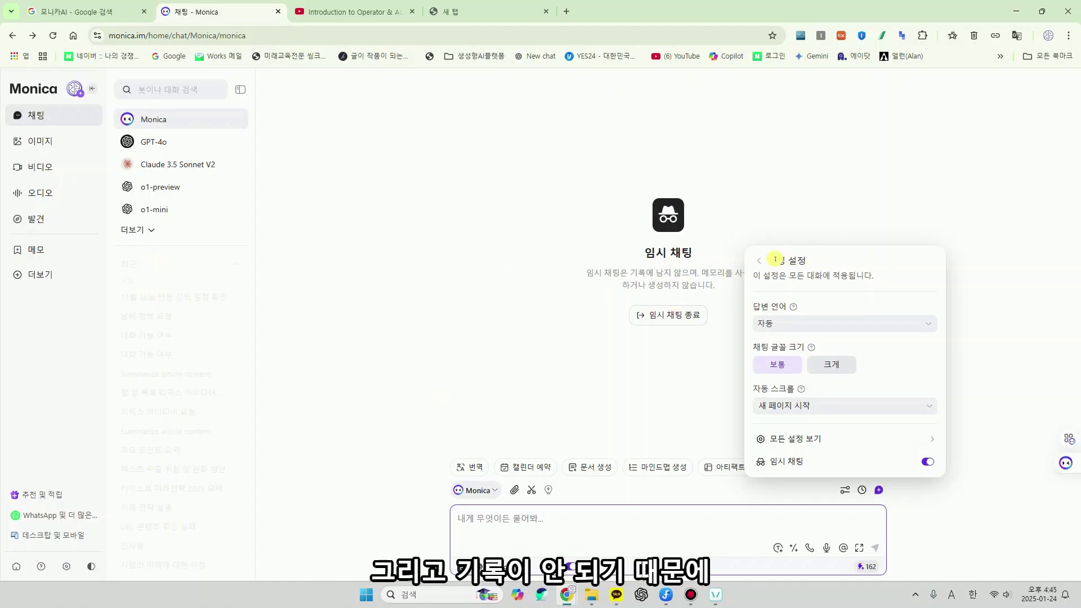
left_click(714, 348)
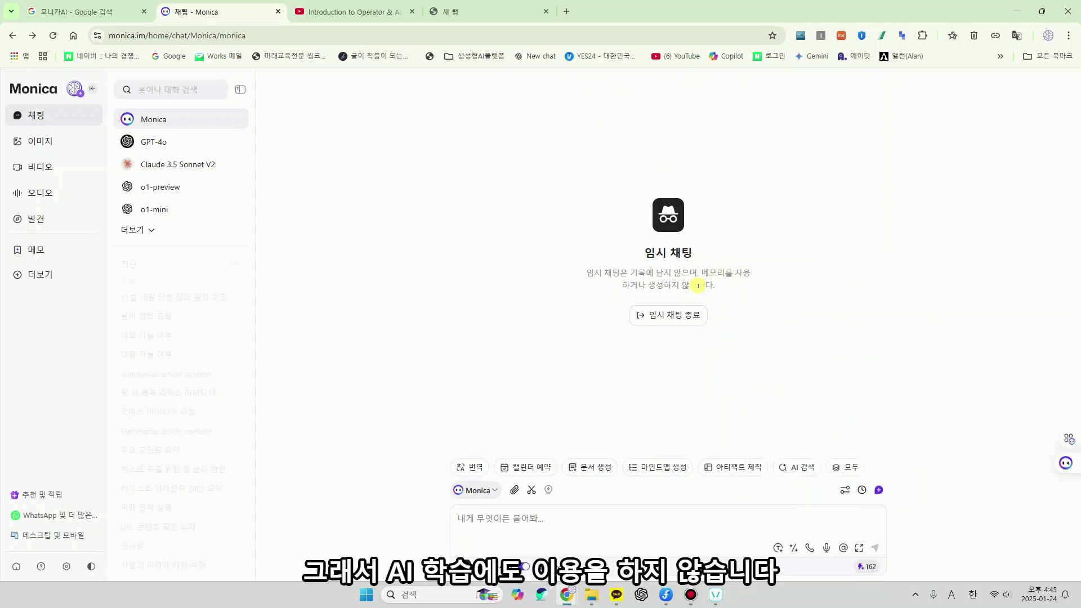
left_click(846, 489)
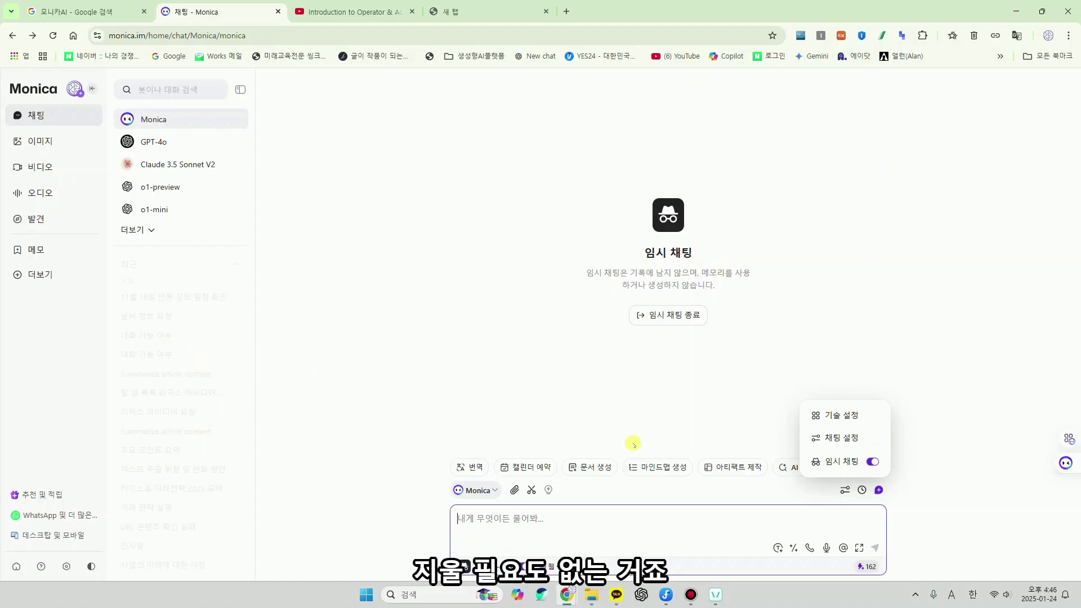
left_click(872, 461)
Step: Look through the chat history list (채팅 기록) and close it
left_click(862, 490)
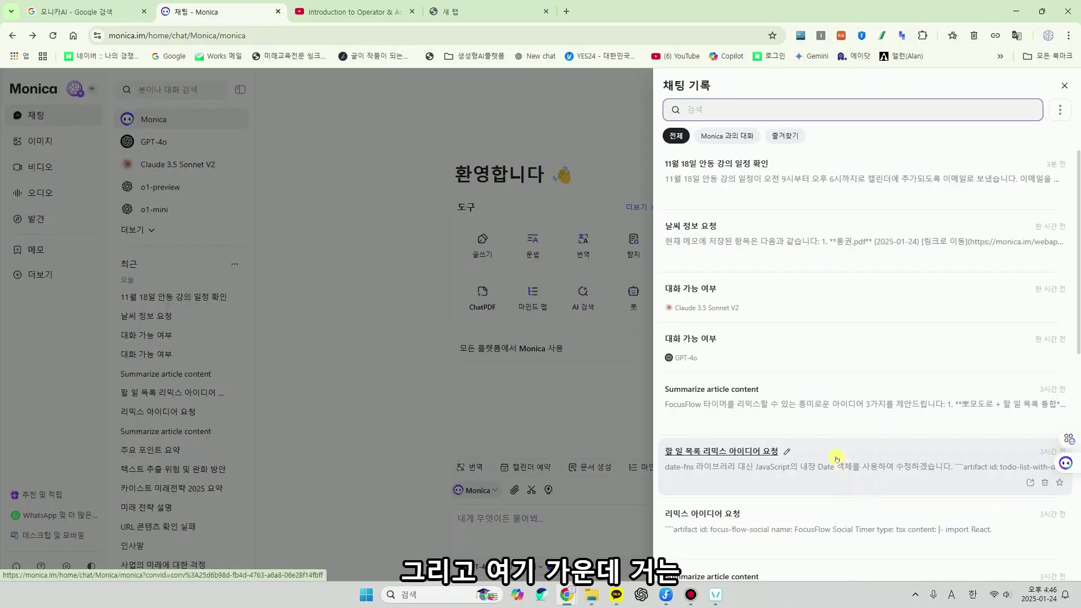
scroll(836, 459, "down", 5)
scroll(822, 338, "up", 5)
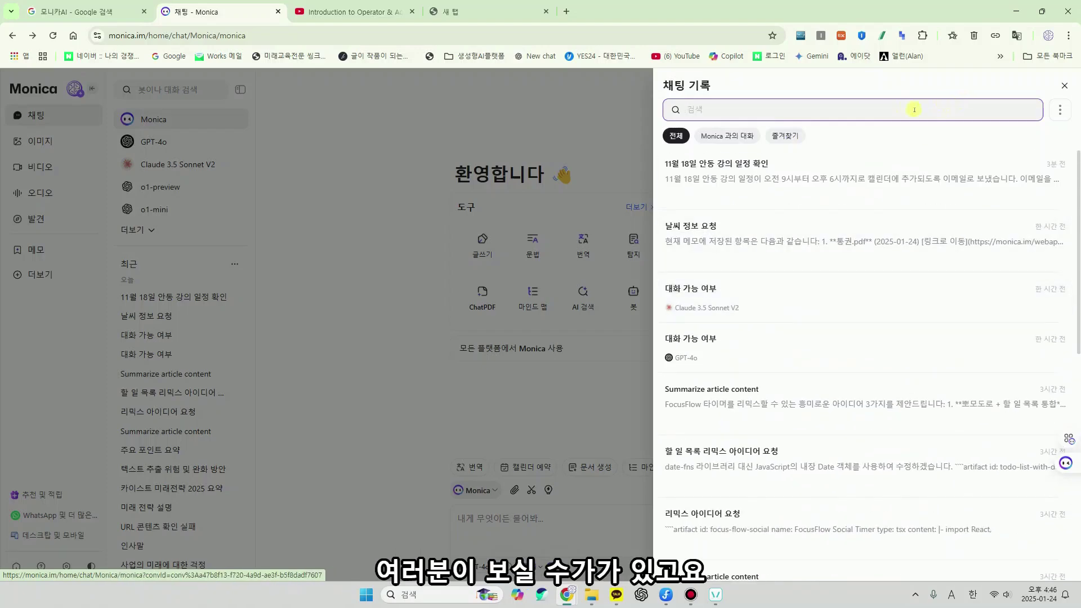
left_click(1065, 84)
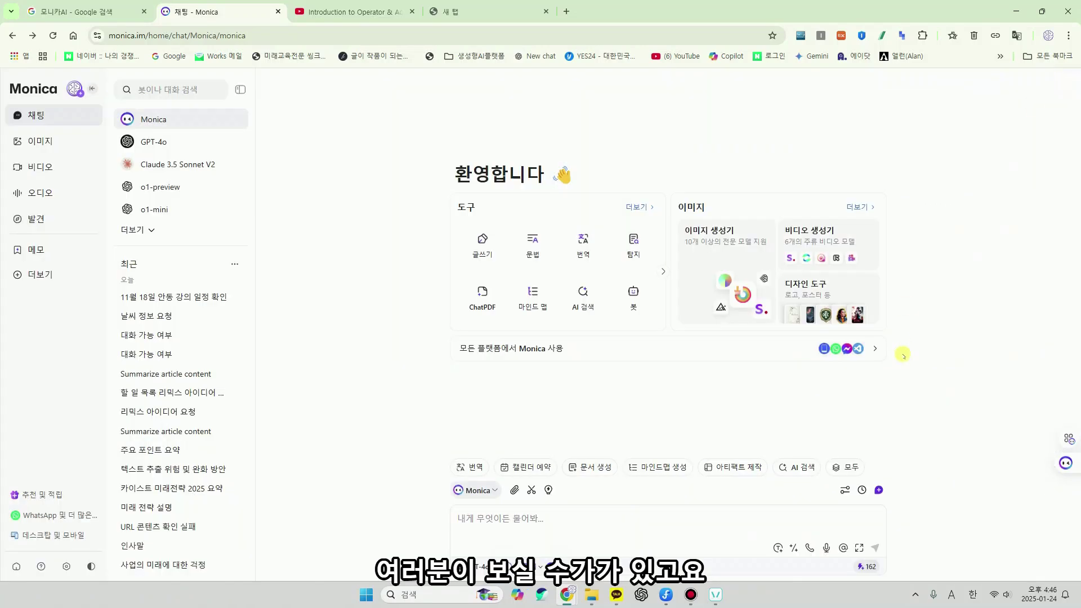
Step: Start a new chat with Monica
left_click(879, 490)
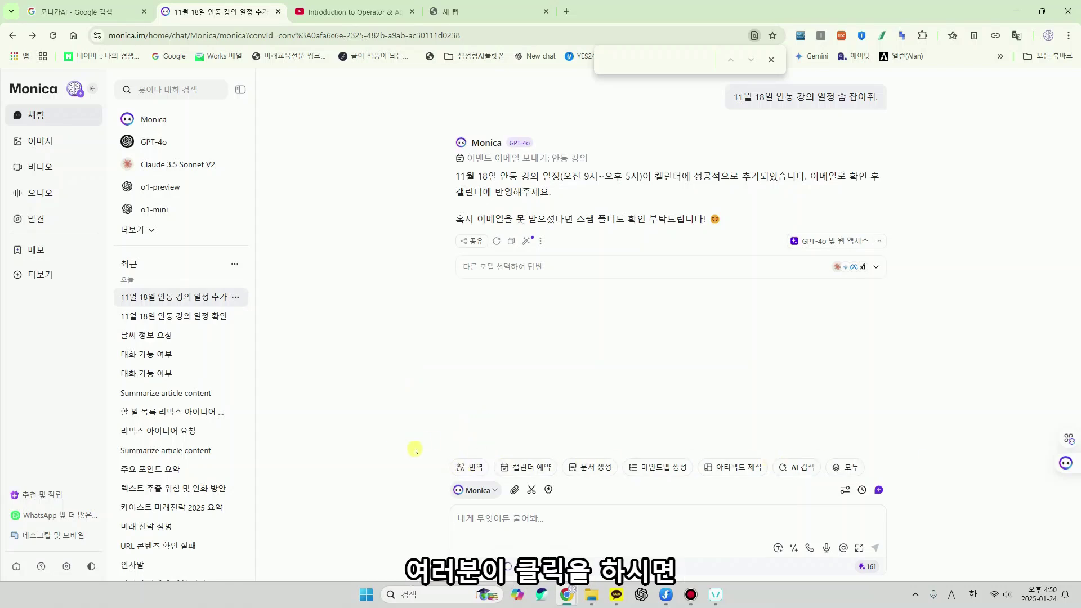
Step: Look at the translation tool (번역) with its language choices and close it
left_click(473, 467)
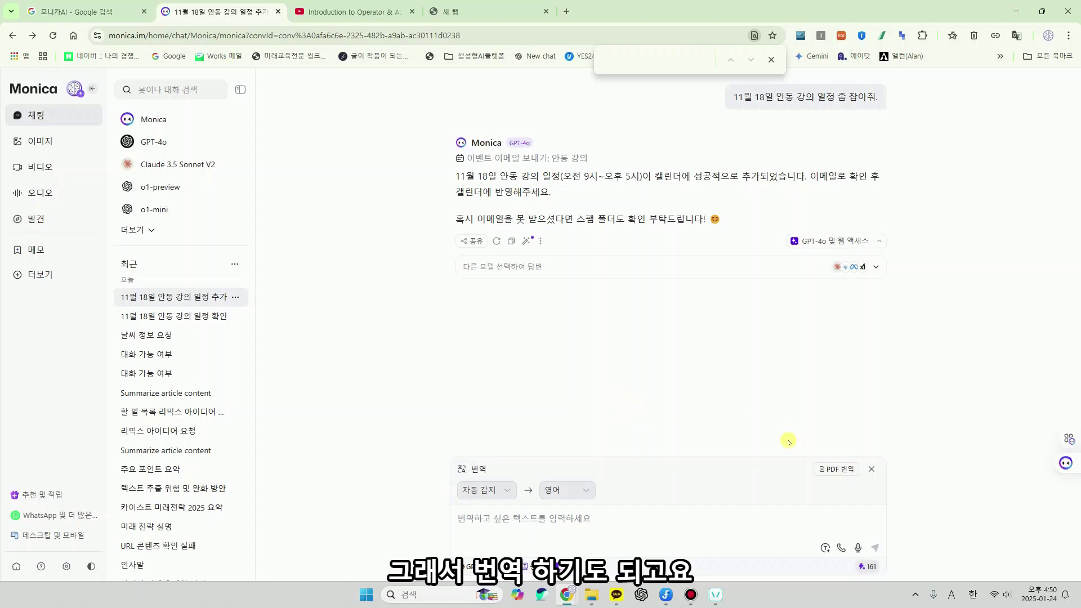
left_click(871, 469)
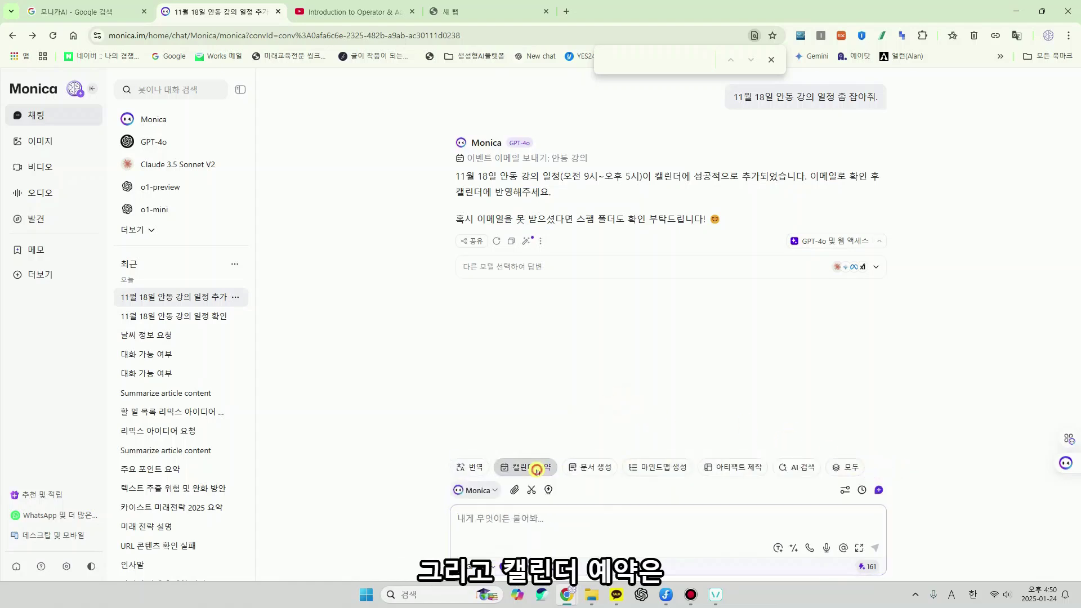
Step: Use calendar booking (캘린더 예약) to send the request "11월 18일 7시부터 8시30분까지 안동에서 강의 일정 잡아줘."
left_click(563, 482)
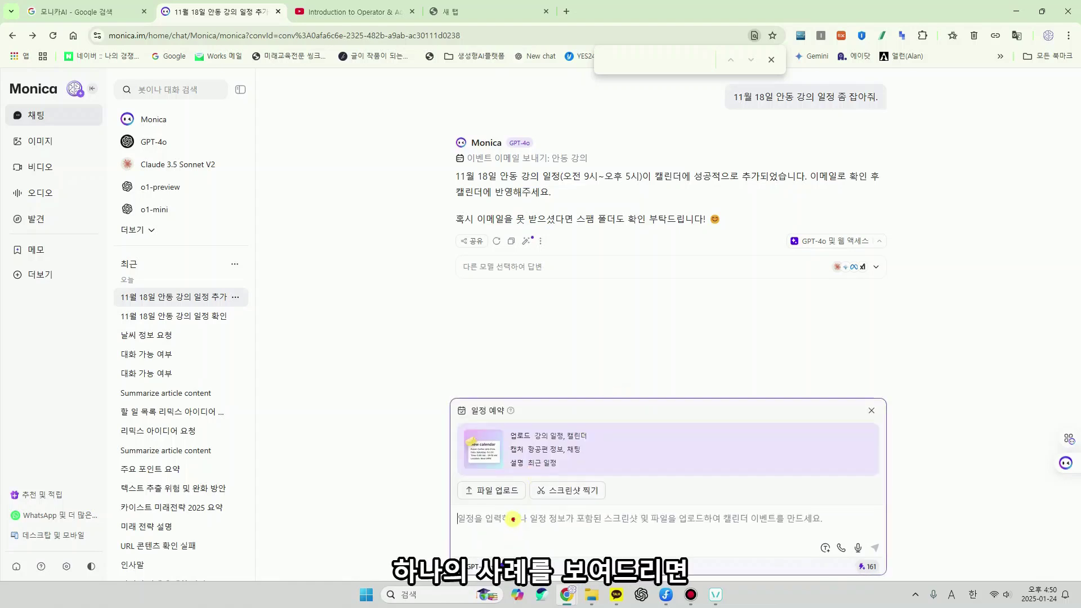
type("11월 18일 7시부터 8시30분")
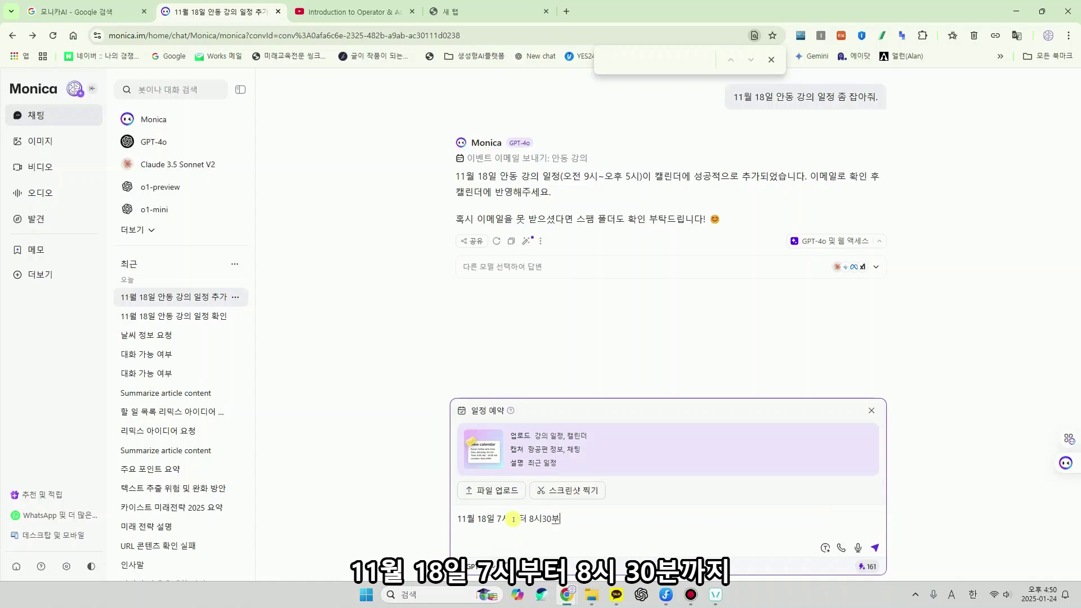
type("동")
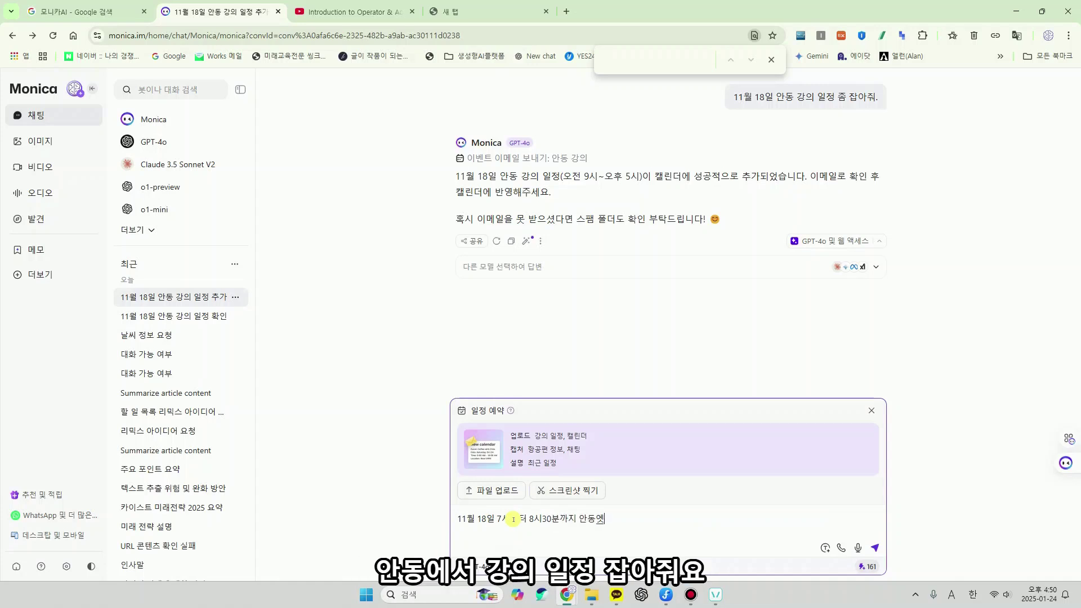
type("에서 강의 일정 잡ㅇ")
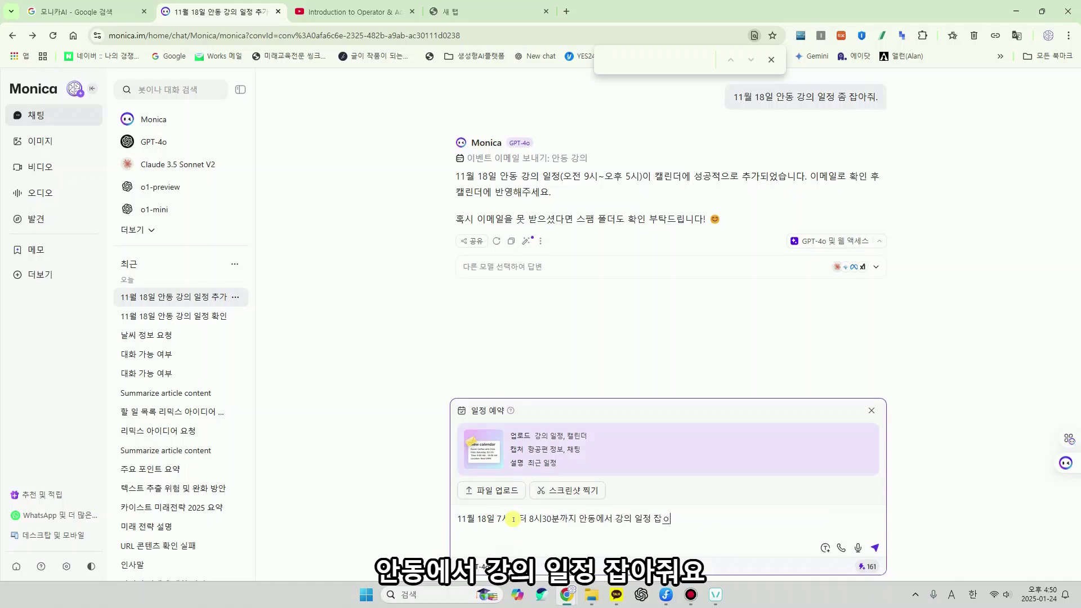
key("BackSpace")
type("아줘.")
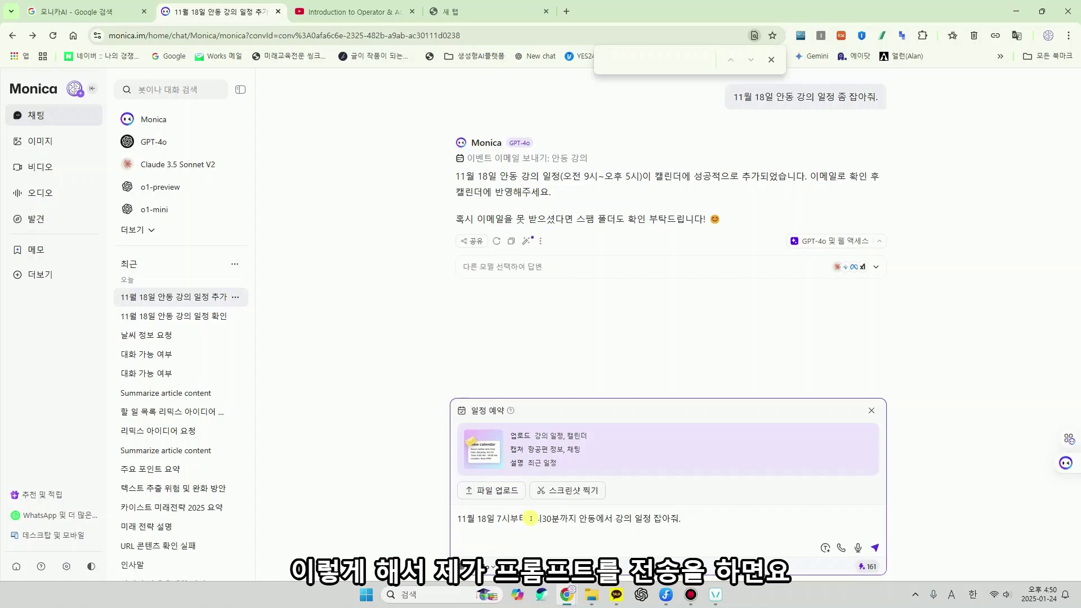
left_click(874, 549)
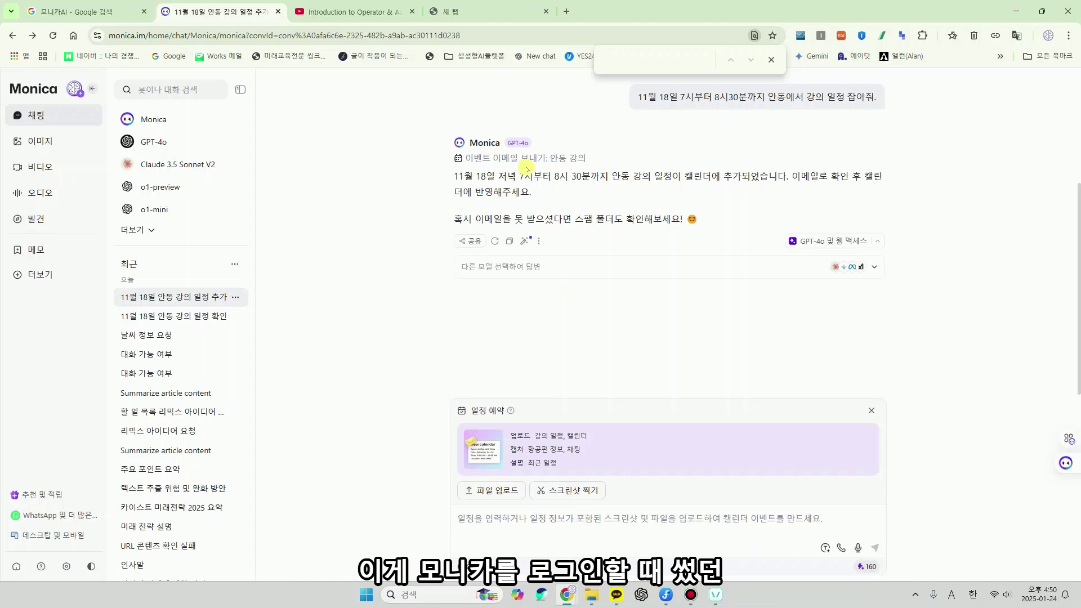
Step: Highlight the part of Monica's reply about the calendar entry, then clear the selection
double_click(687, 178)
left_click_drag(768, 177, 788, 178)
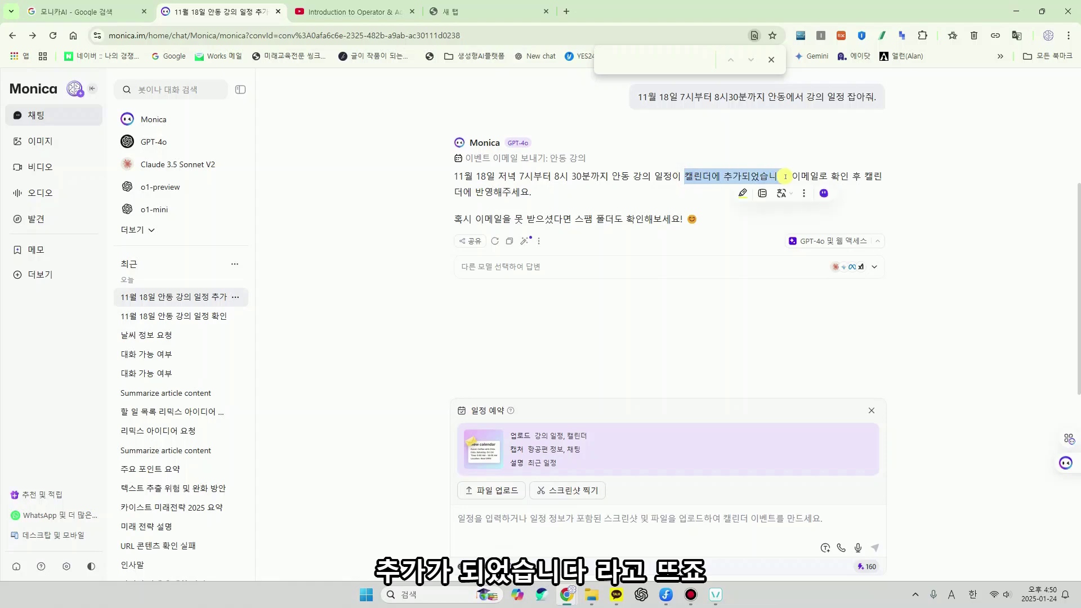
left_click(720, 239)
Step: Switch to the mirrored phone's mail inbox, read Monica's 안동 강의 event e-mail, and return to the inbox
left_click(666, 594)
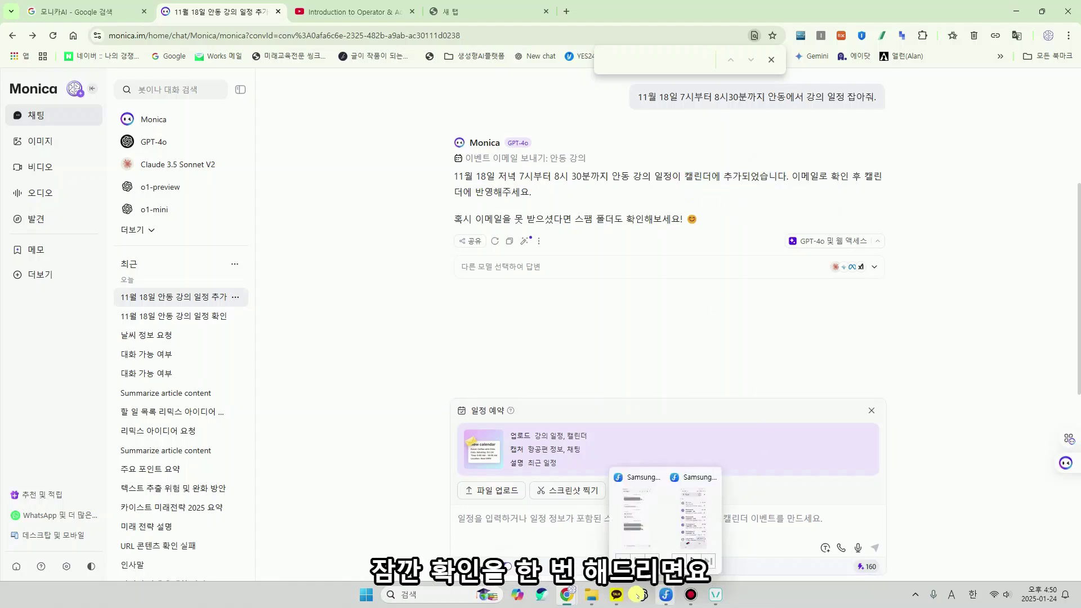
left_click(668, 593)
left_click(670, 590)
left_click(697, 549)
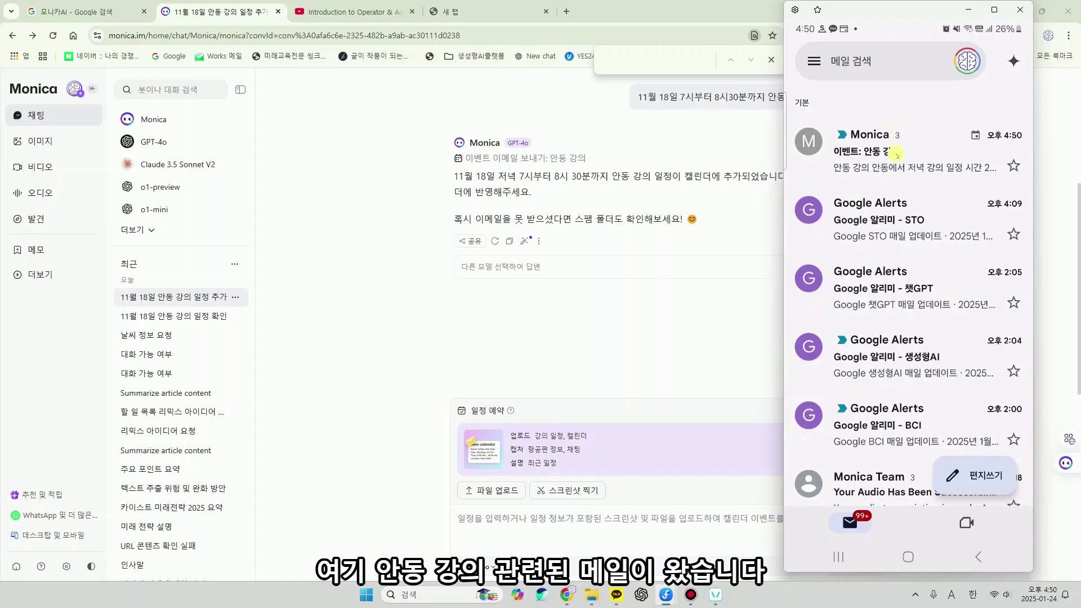
left_click(883, 153)
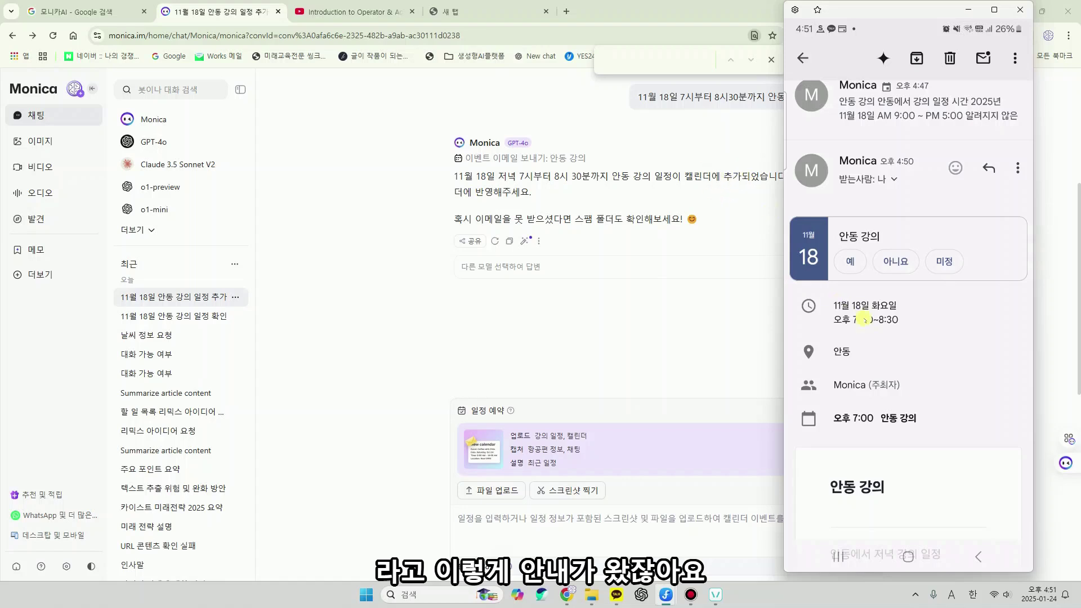
scroll(901, 358, "down", 4)
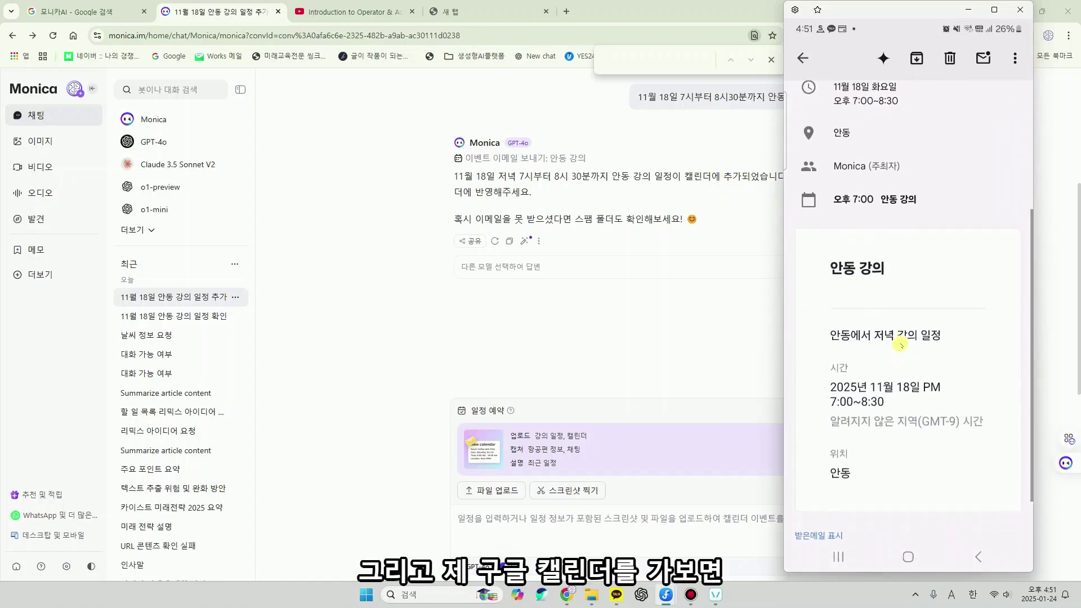
scroll(913, 349, "up", 4)
left_click(804, 58)
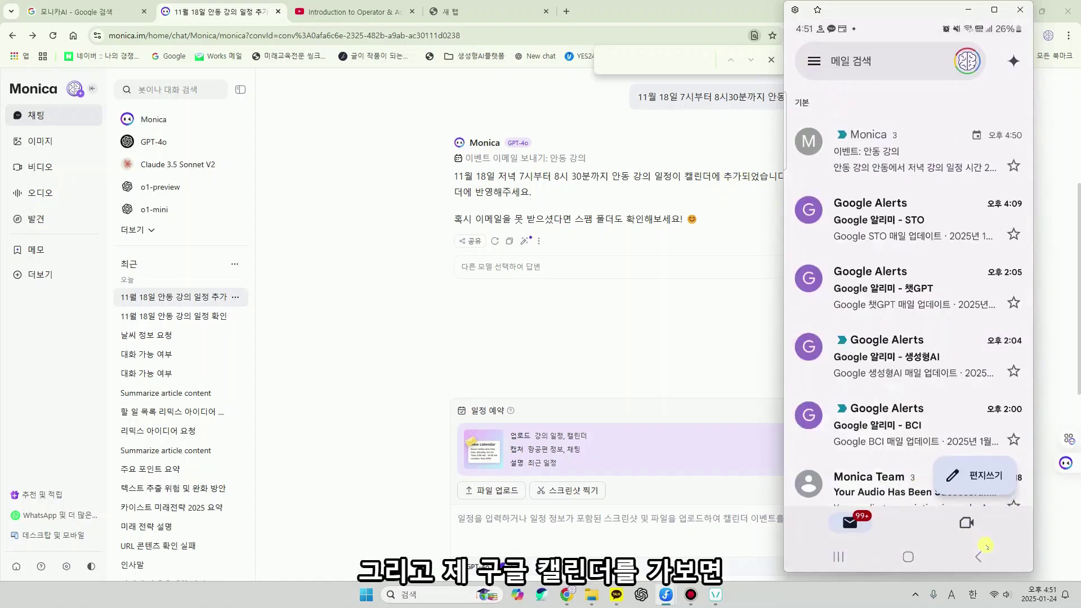
Step: Check the 안동 강의 event on November 18 in the phone's calendar
left_click(985, 546)
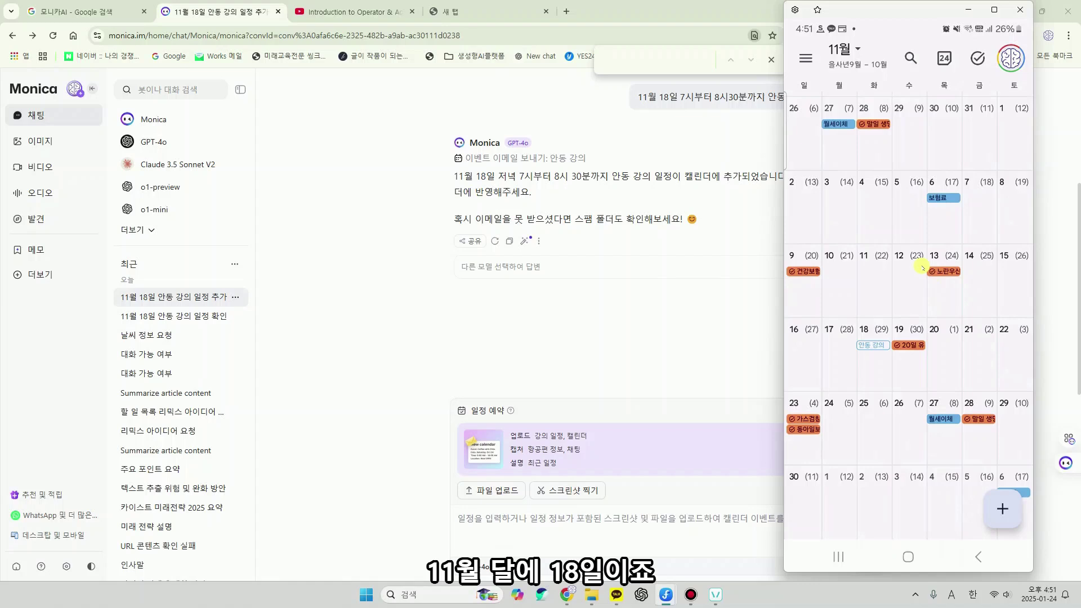
left_click(875, 346)
left_click(896, 343)
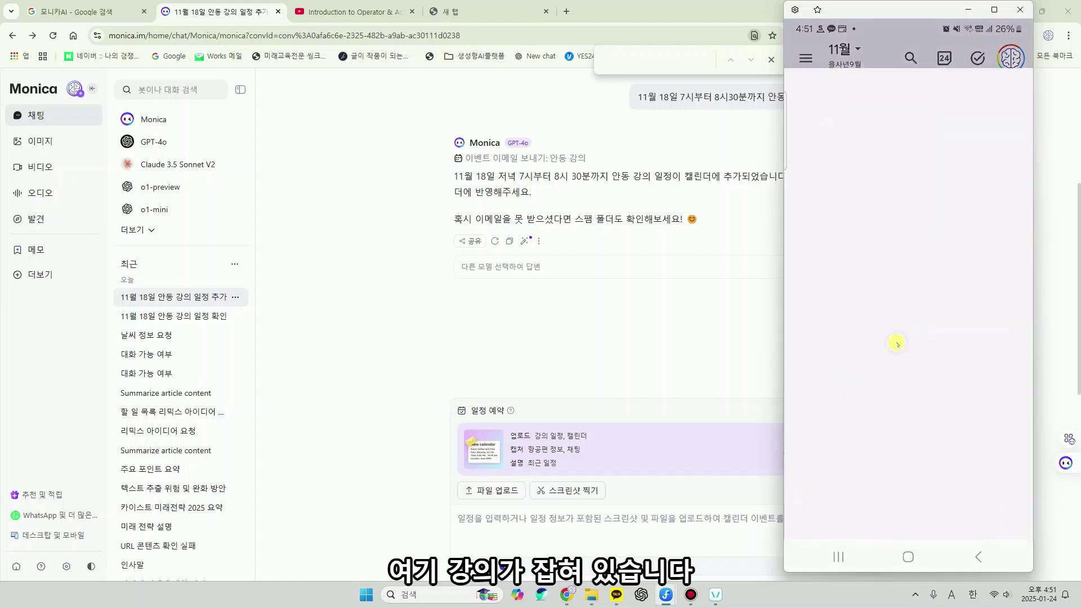
left_click(806, 53)
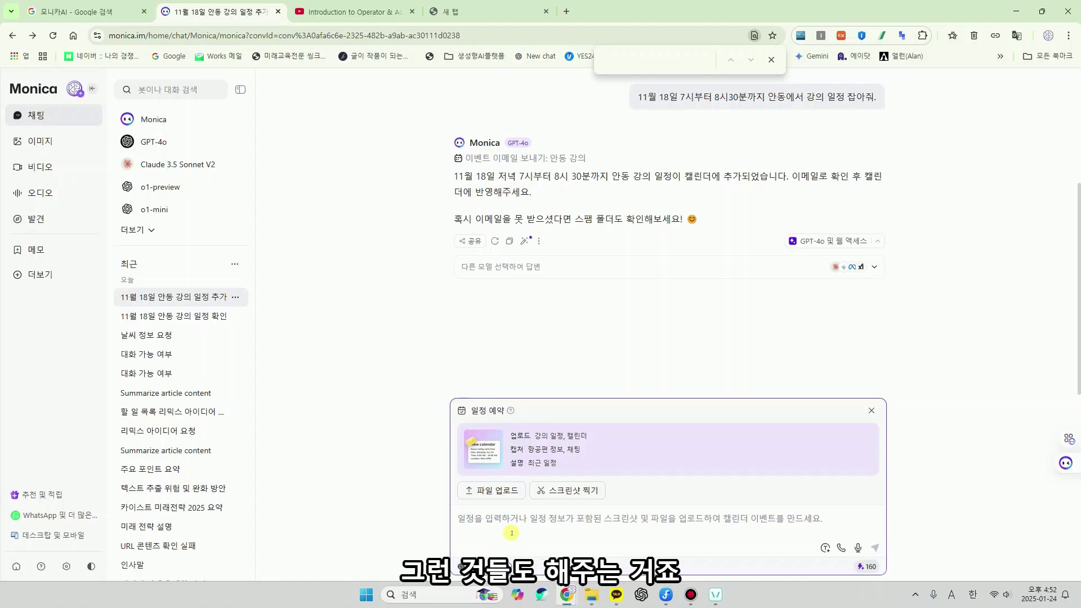
Step: Review the document generation (문서 생성) templates, reading through the 보고서 template's structure, and close the tool
left_click(585, 466)
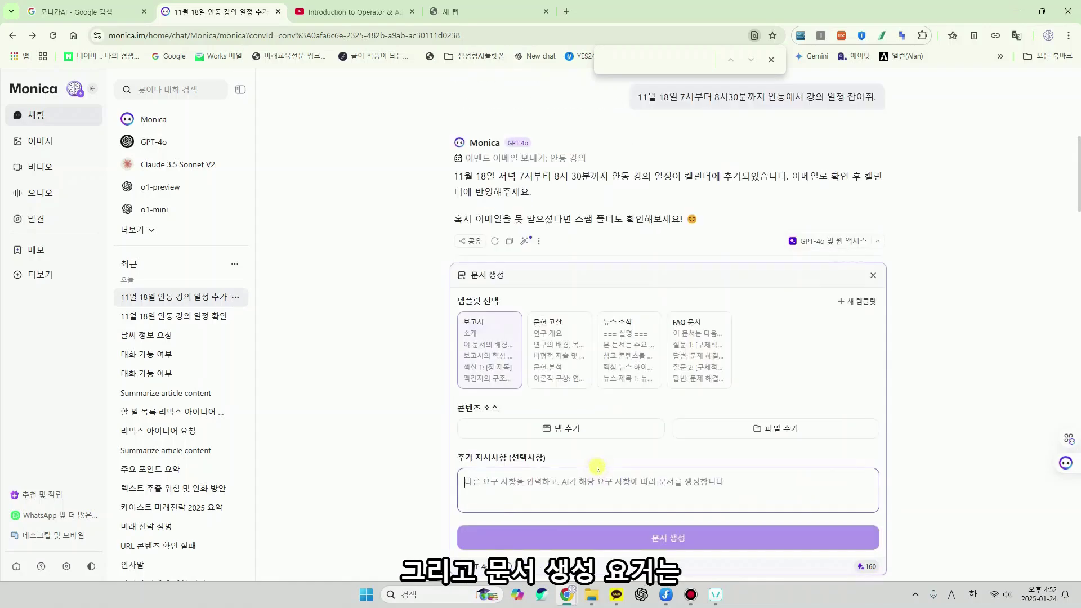
left_click(498, 382)
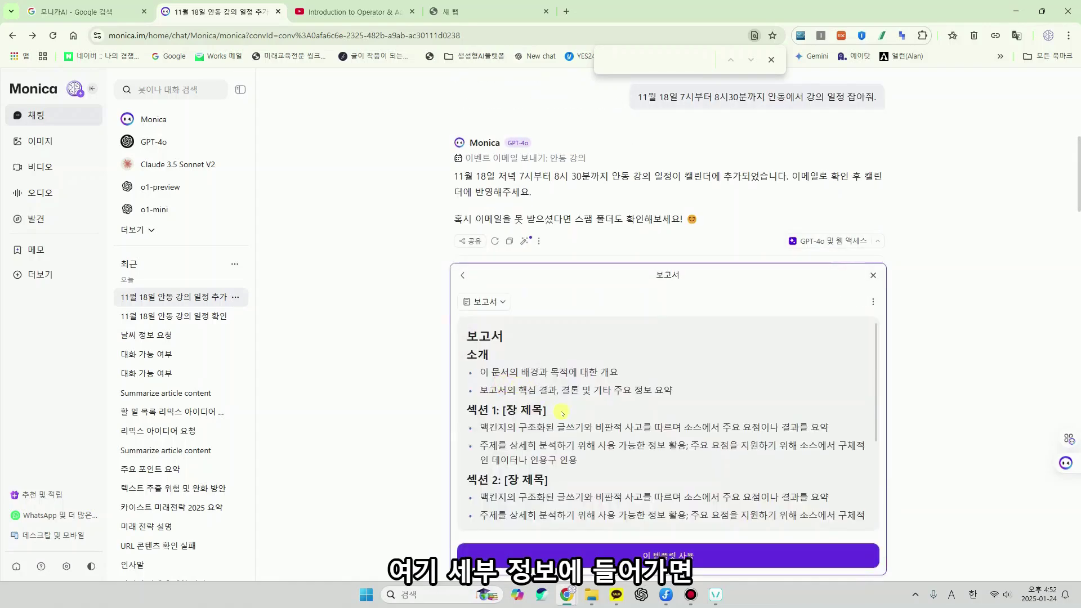
scroll(549, 381, "down", 3)
scroll(548, 381, "up", 3)
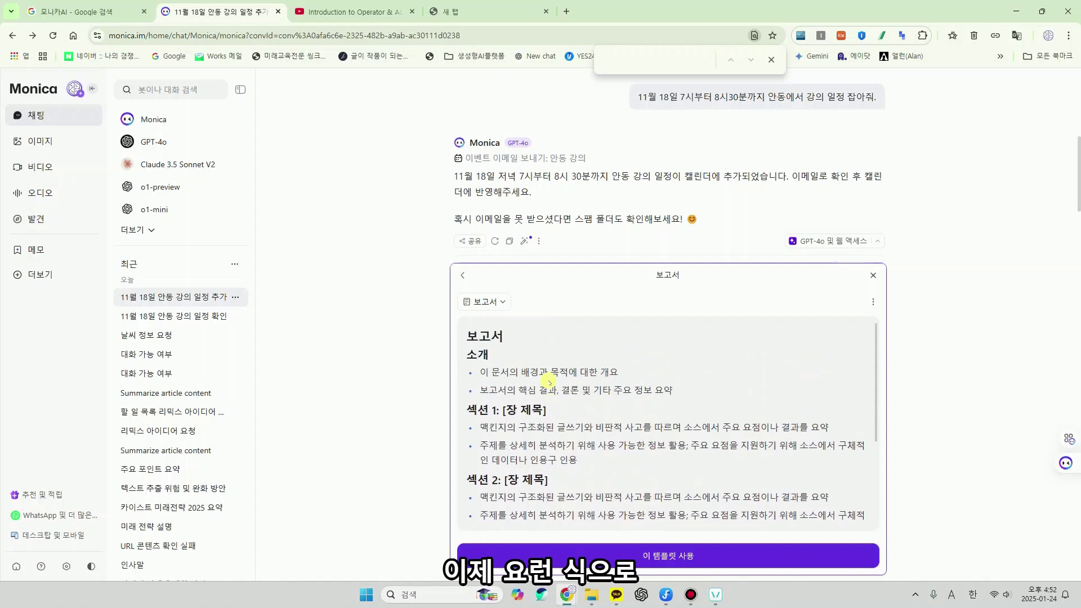
scroll(549, 381, "down", 3)
scroll(619, 403, "up", 3)
left_click(463, 274)
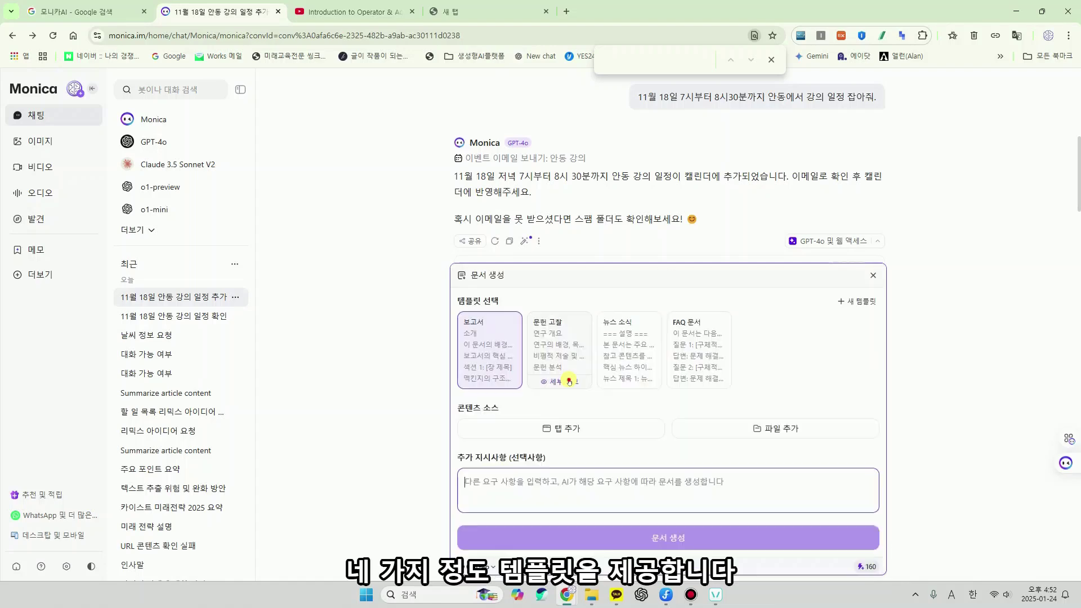
left_click(560, 382)
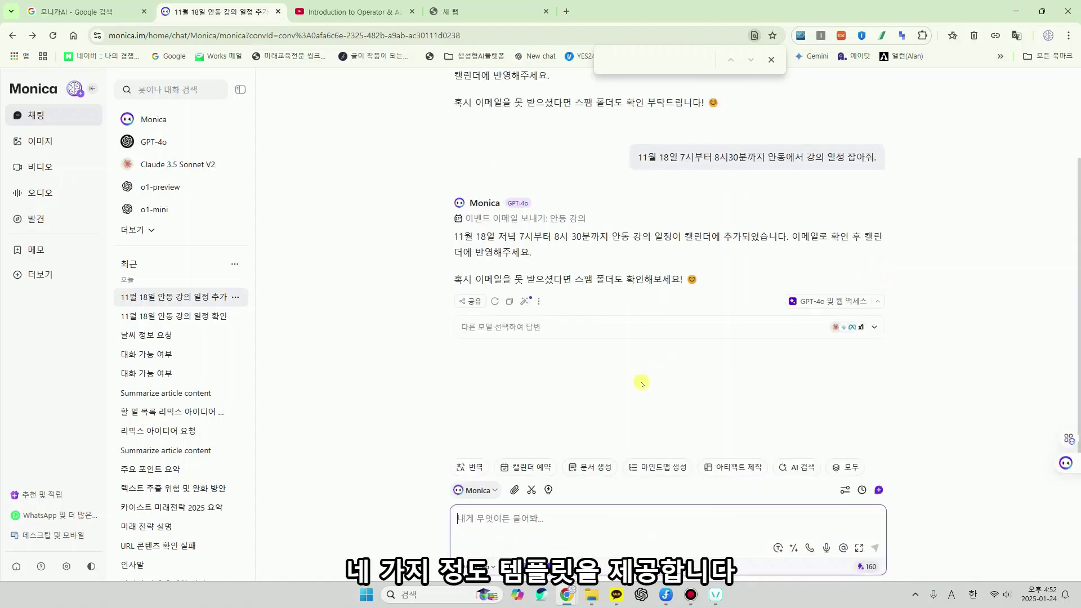
left_click(873, 274)
Step: Reopen document generation and look at both content source options, open browser tabs and local files, without adding any
left_click(591, 468)
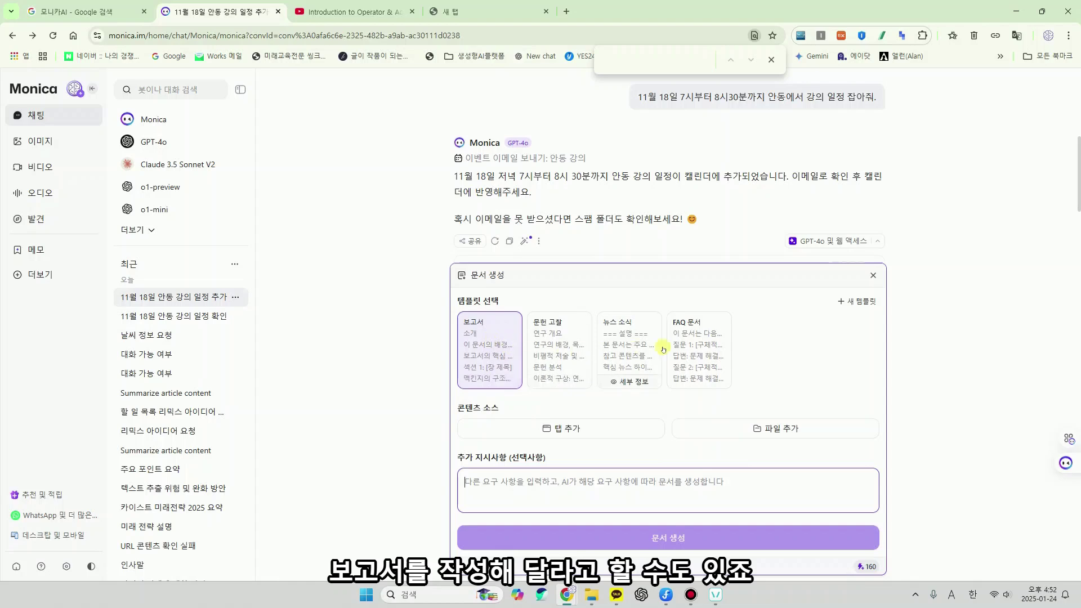
left_click(574, 433)
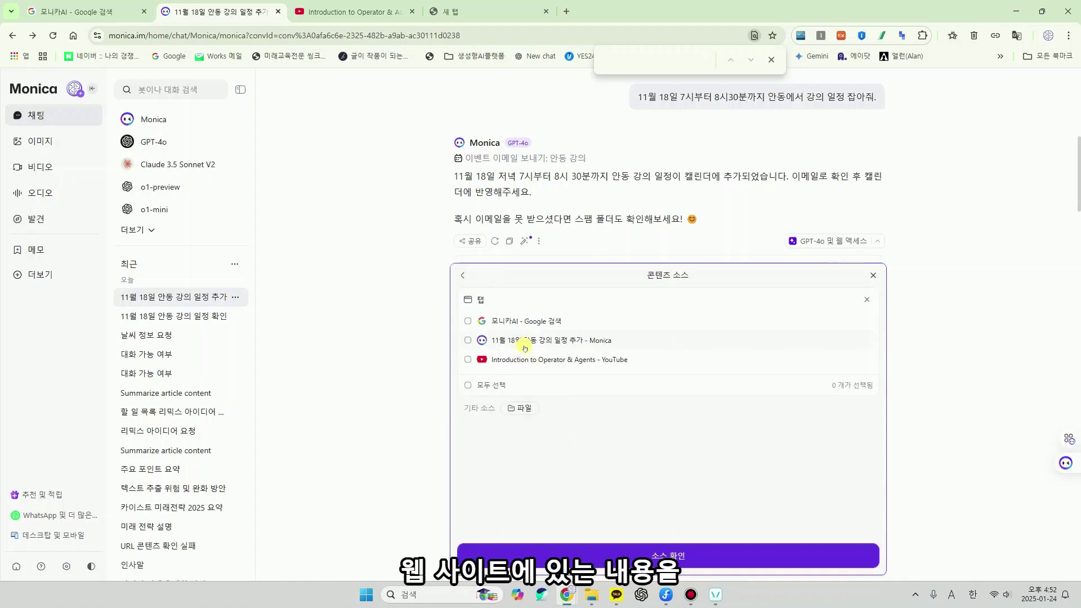
left_click(872, 276)
left_click(767, 357)
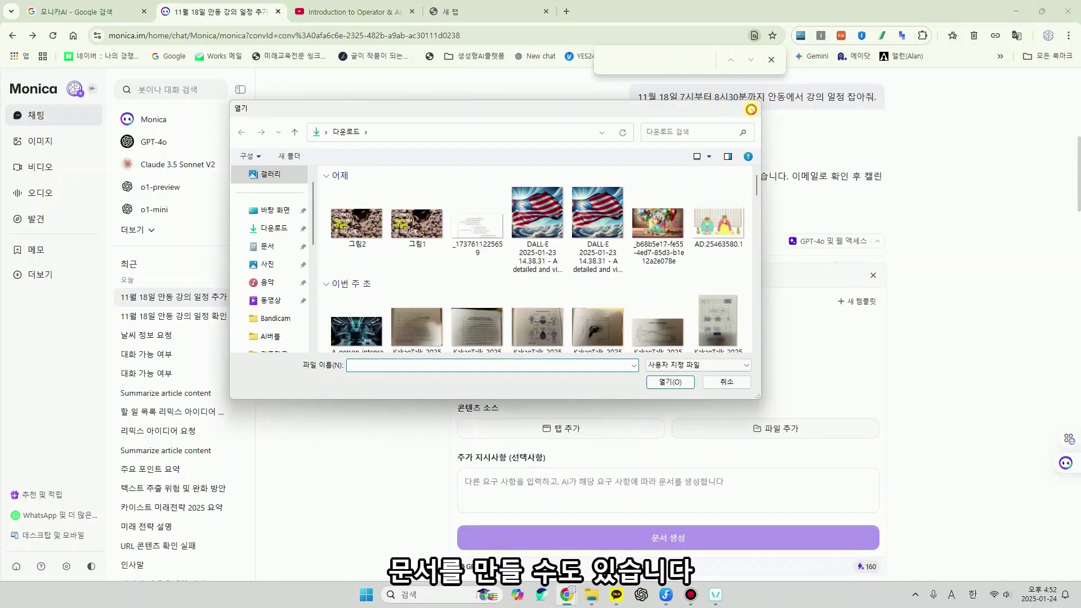
left_click(751, 109)
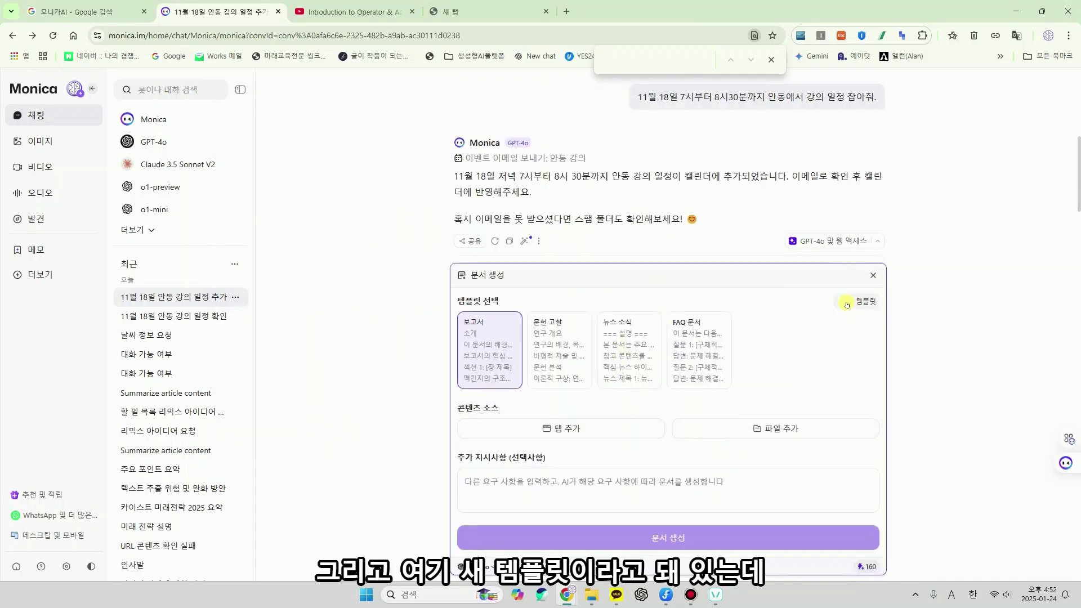
Step: Open a blank new template (새 템플릿) for document generation, look at its outline, and close it
left_click(847, 304)
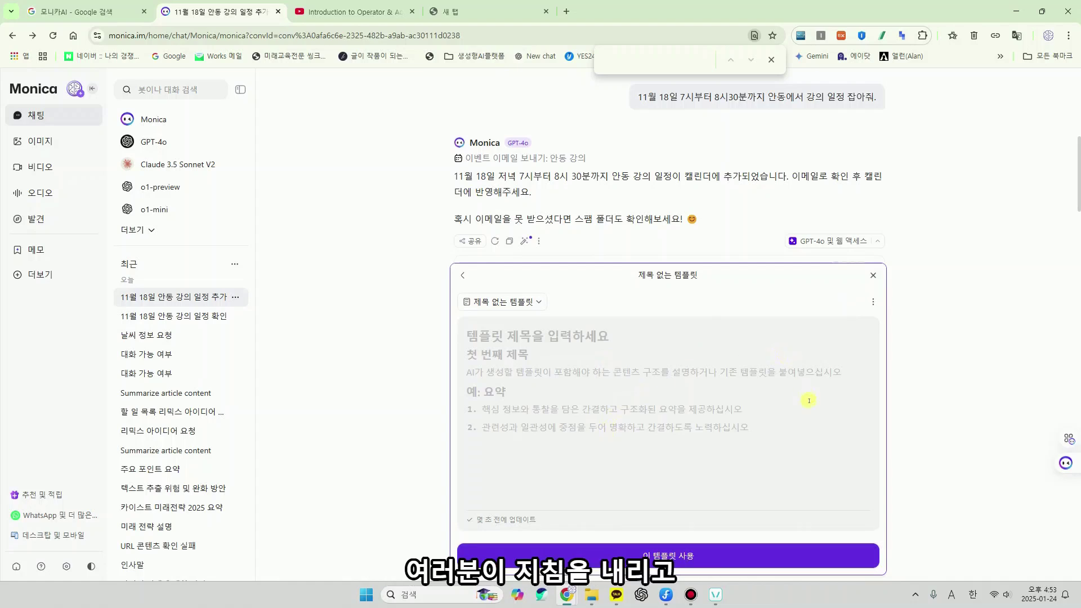
left_click(872, 276)
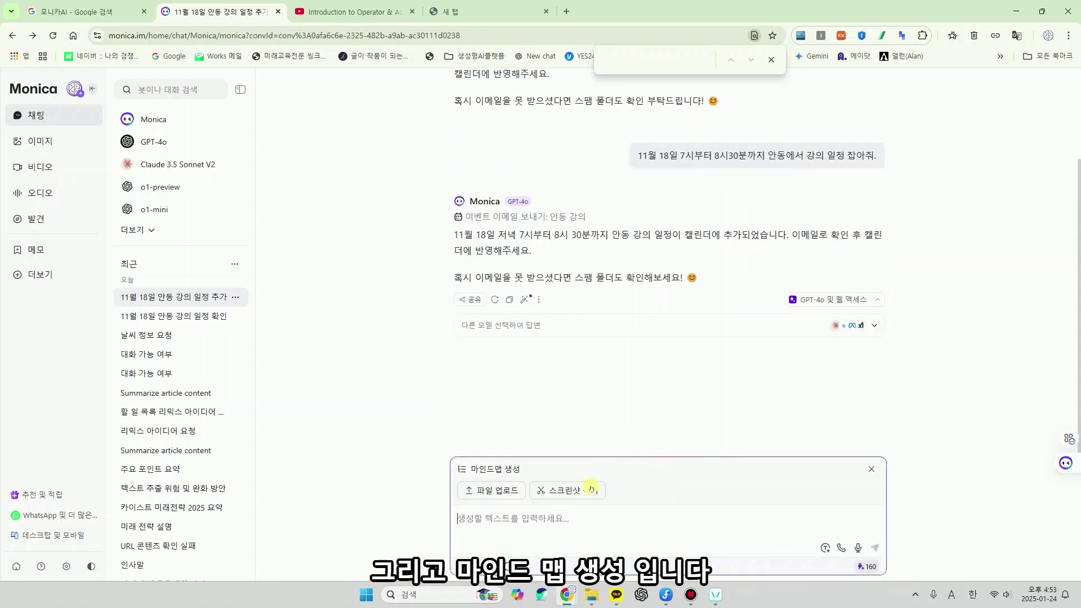
Step: Generate a mind map from the uploaded DX성공을위한로드맵전략 PDF with the prompt "마인드맵으로 생성해줘"
left_click(484, 521)
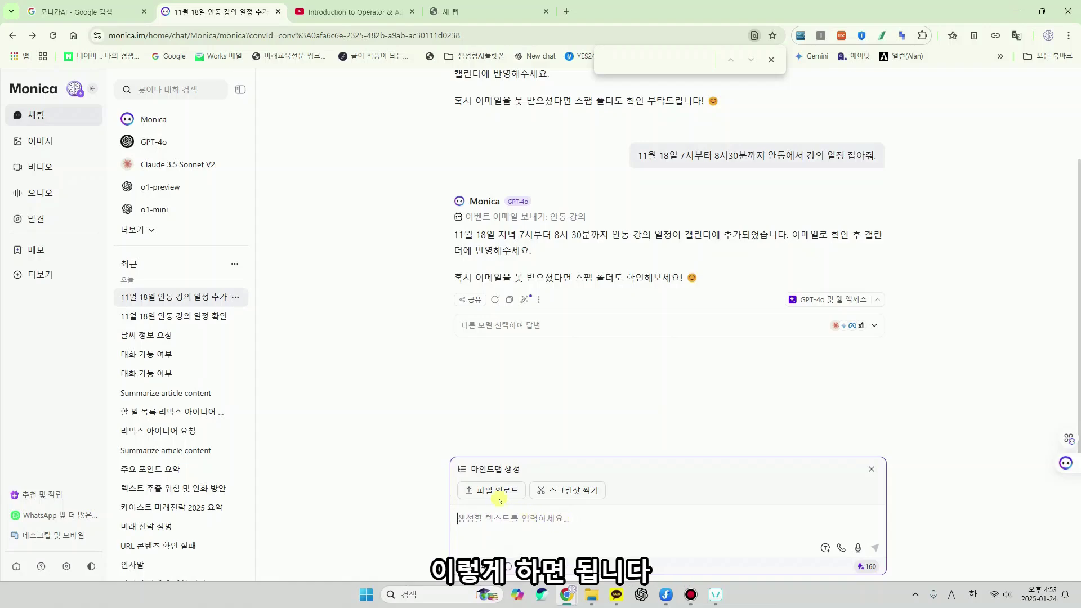
left_click(495, 491)
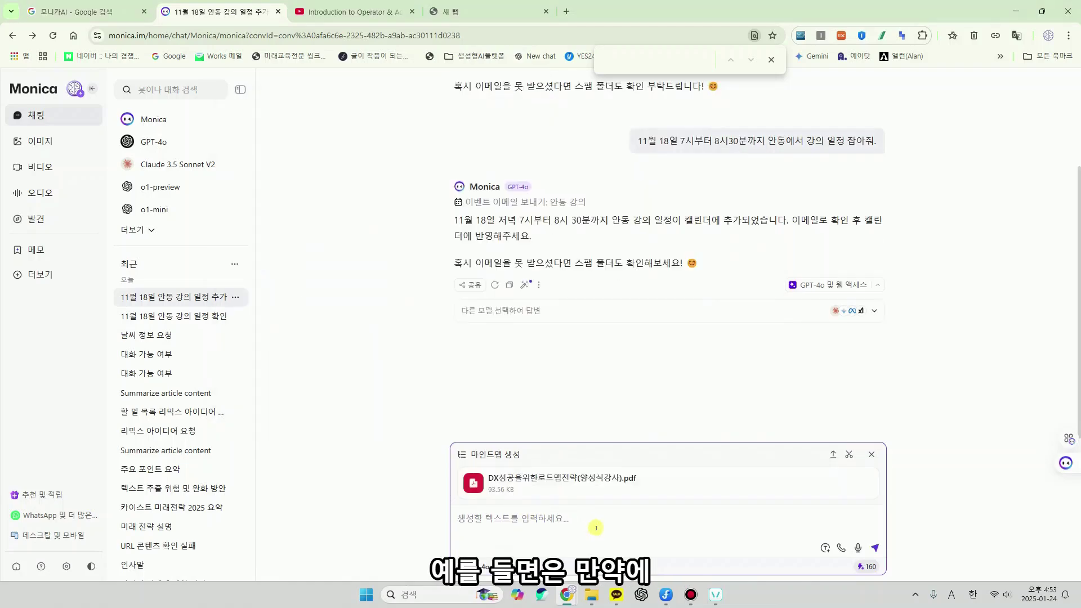
left_click(875, 547)
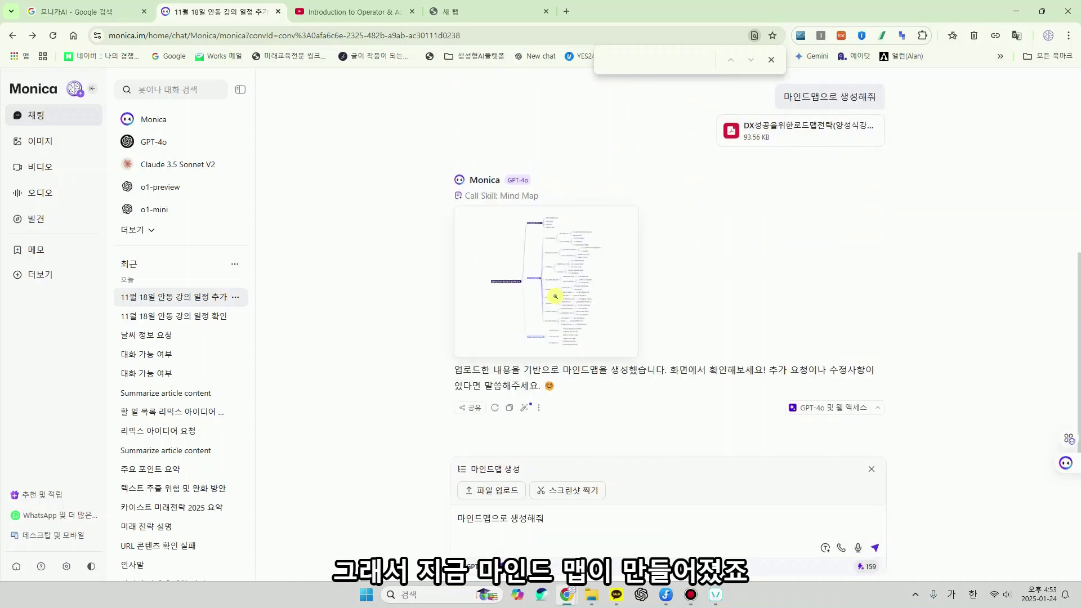
Step: Open the generated mind map full size, load it in the Monica mind map editor, and enlarge it for reading
left_click(561, 284)
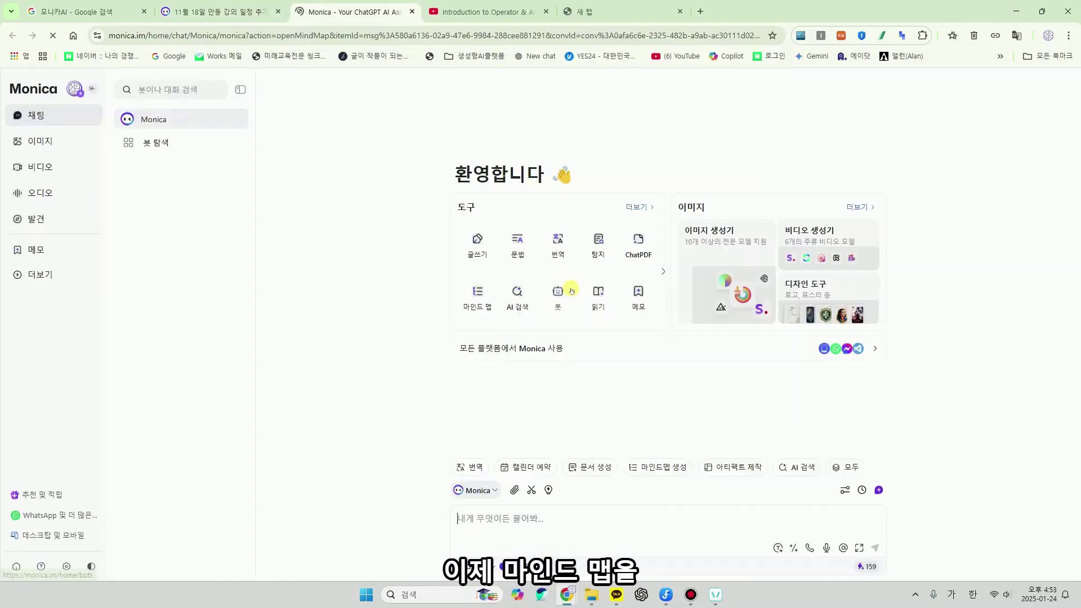
left_click(613, 339)
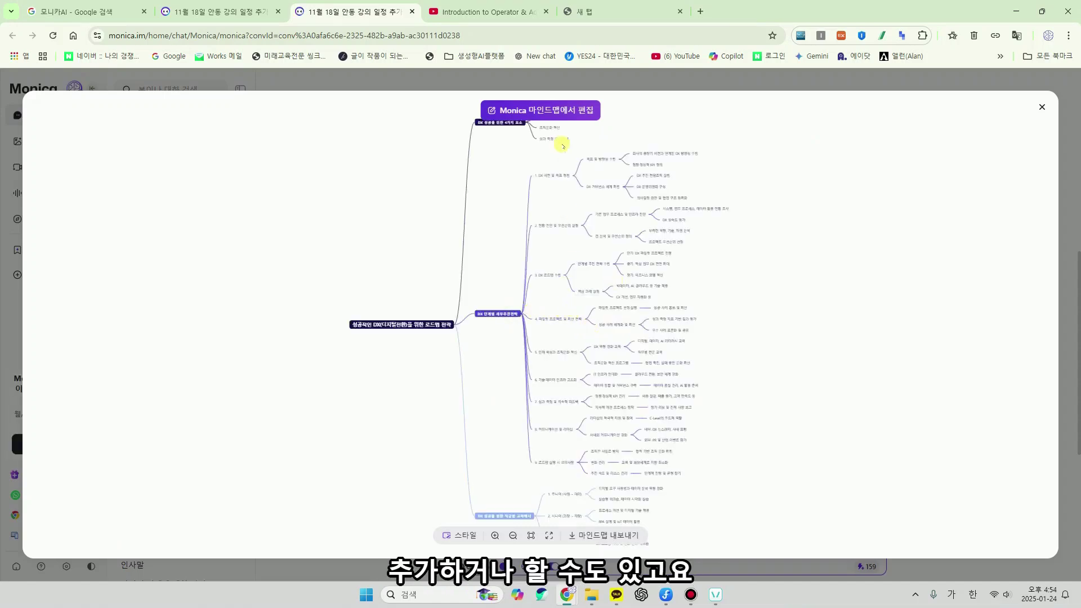
left_click(557, 108)
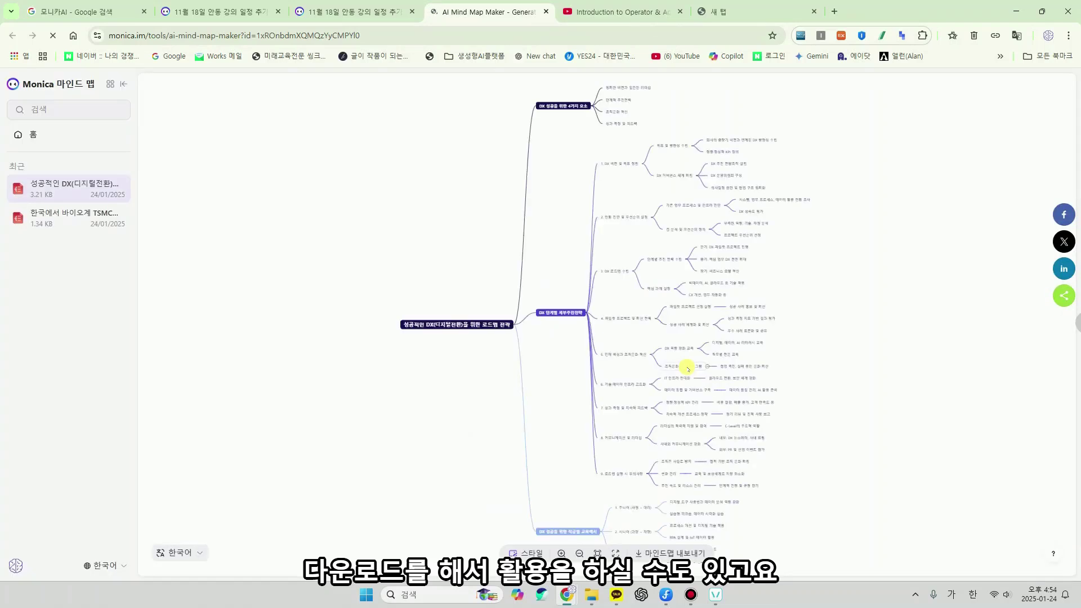
scroll(687, 363, "up", 3)
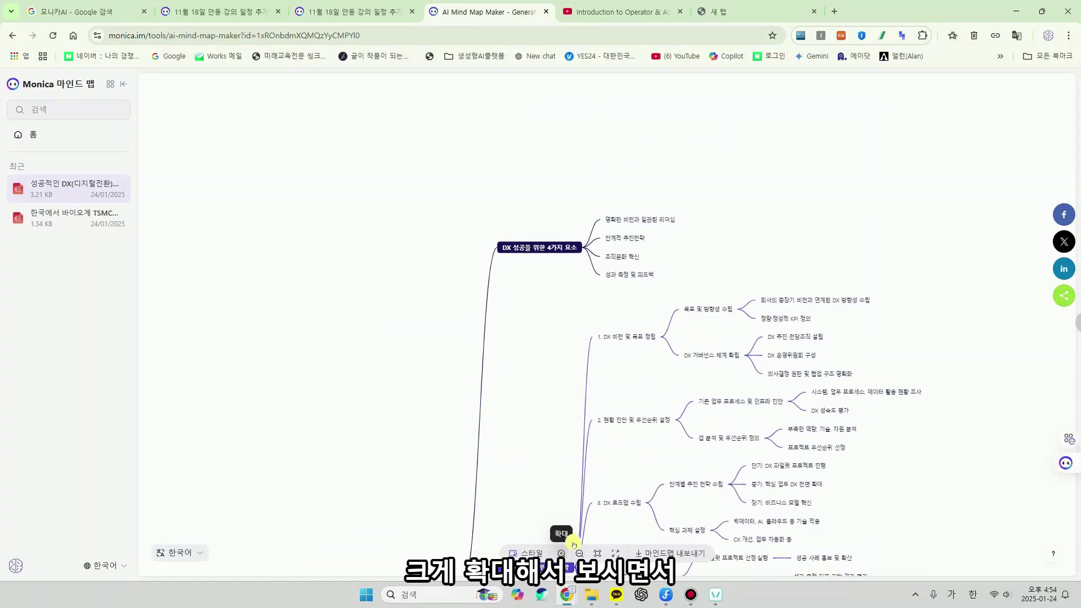
Step: Start an artifact in the chat from the 뽀모도로 타이머 template and read through its suggested remix ideas
left_click_drag(577, 333, 484, 234)
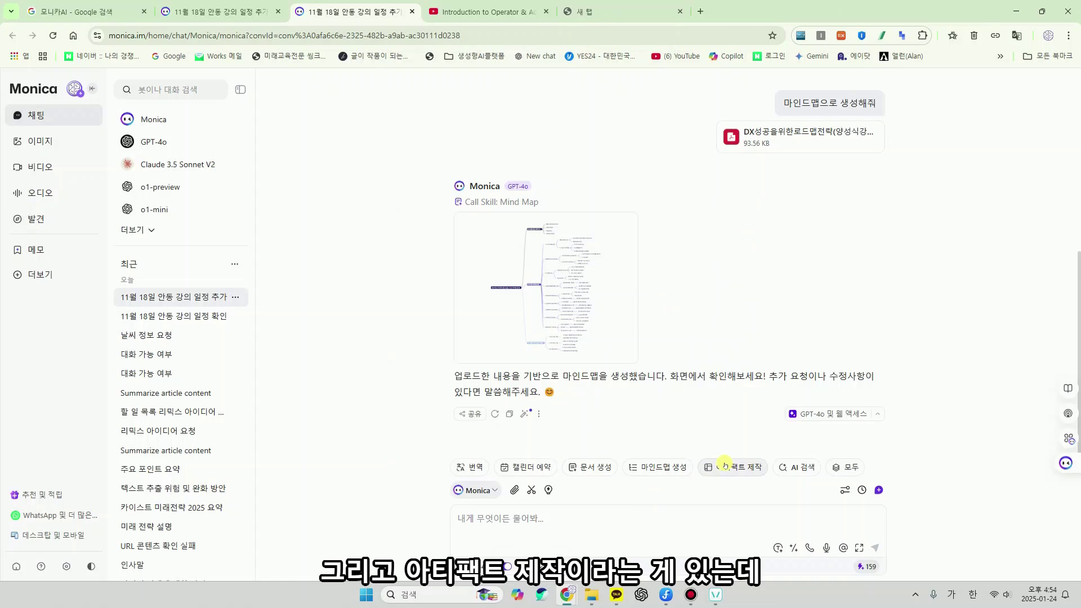
left_click(725, 464)
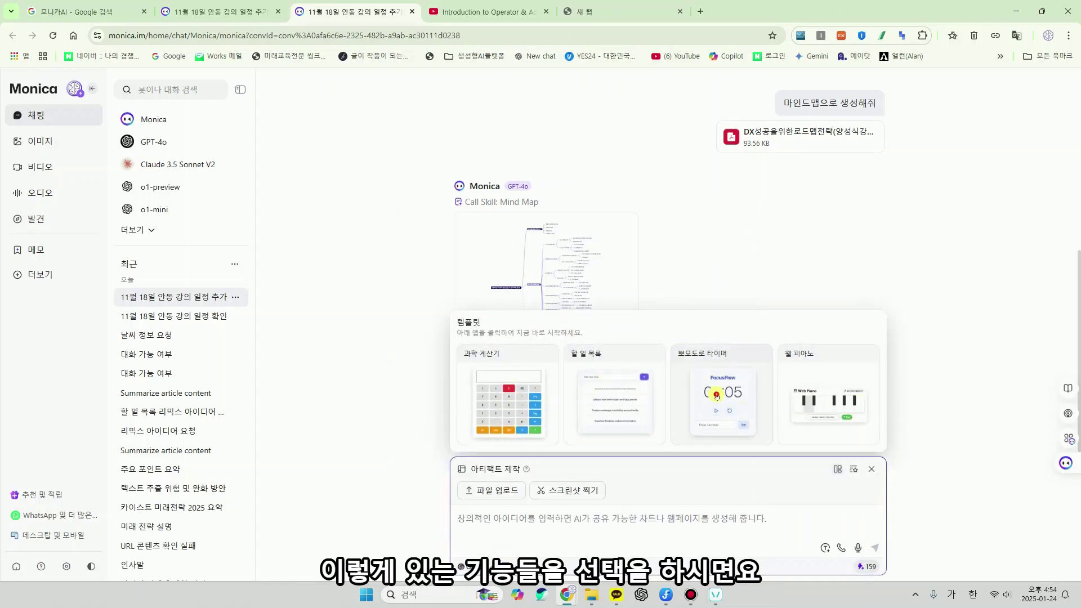
left_click(716, 395)
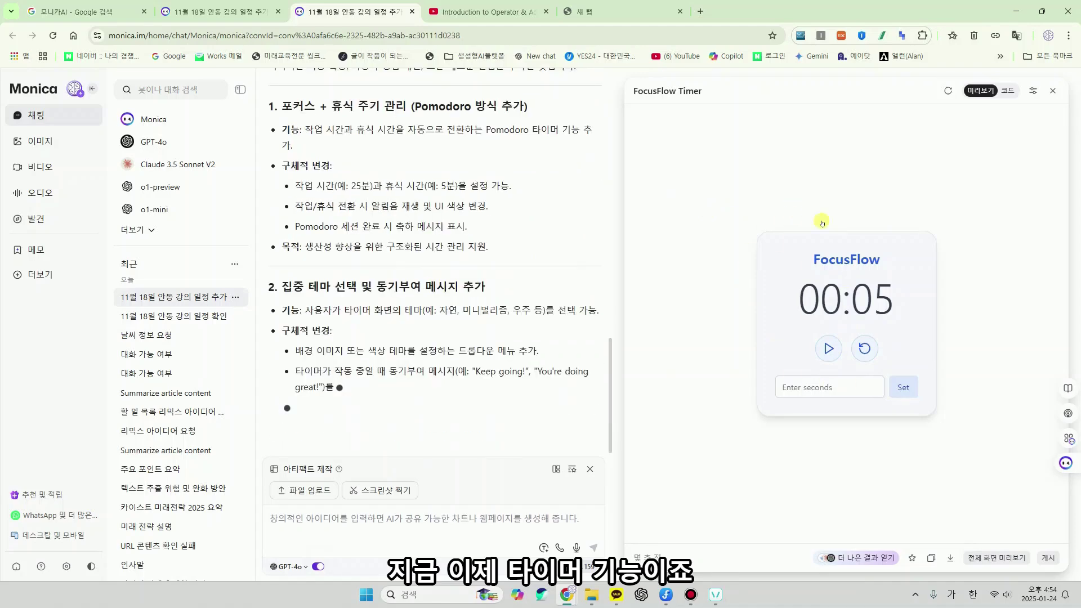
scroll(471, 259, "up", 5)
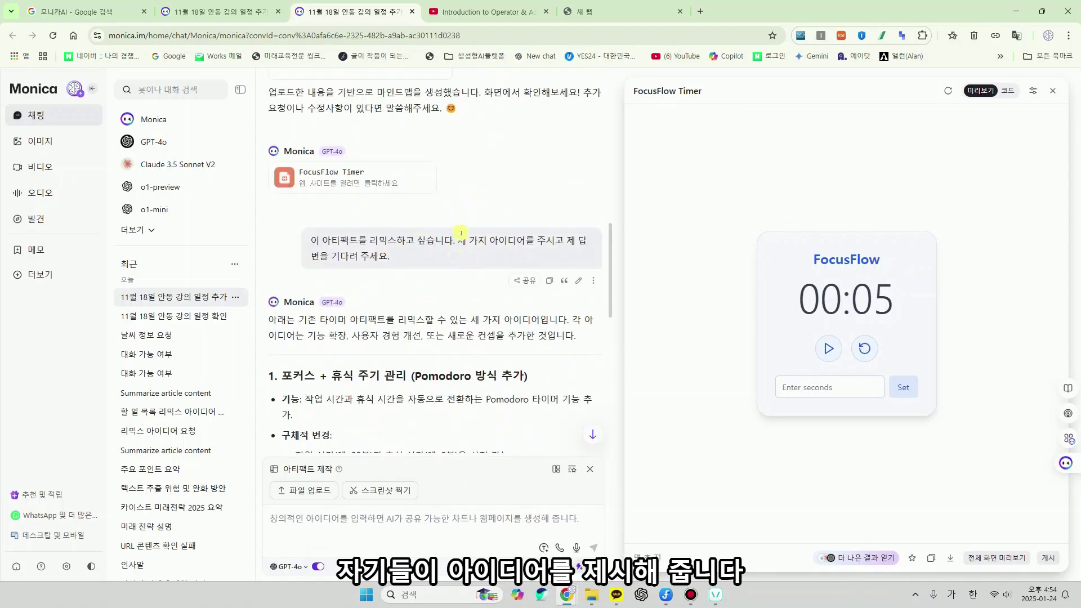
left_click_drag(472, 320, 549, 320)
left_click(375, 245)
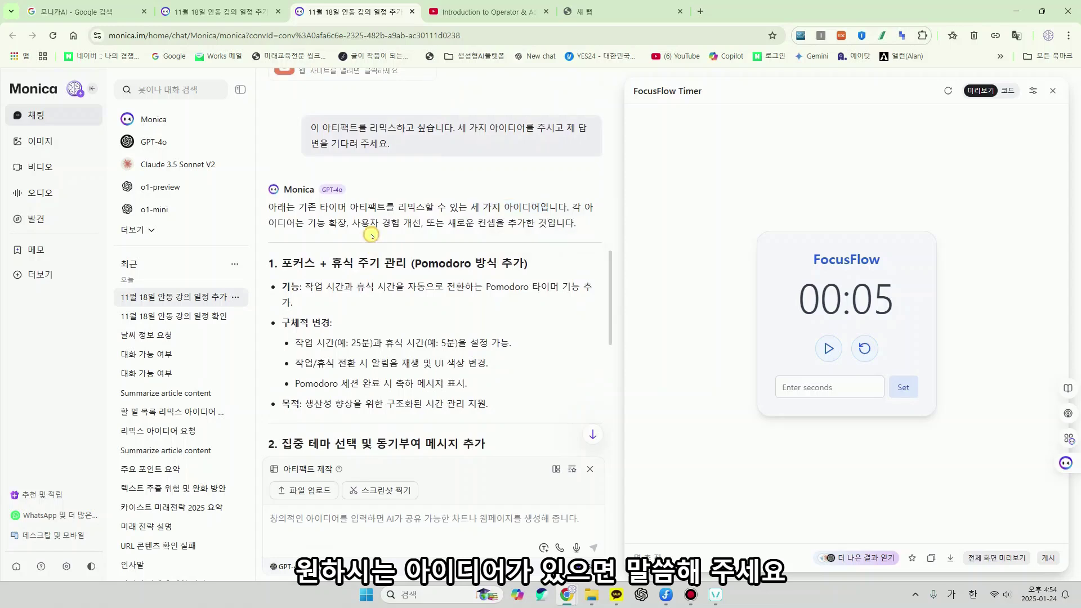
scroll(358, 290, "down", 5)
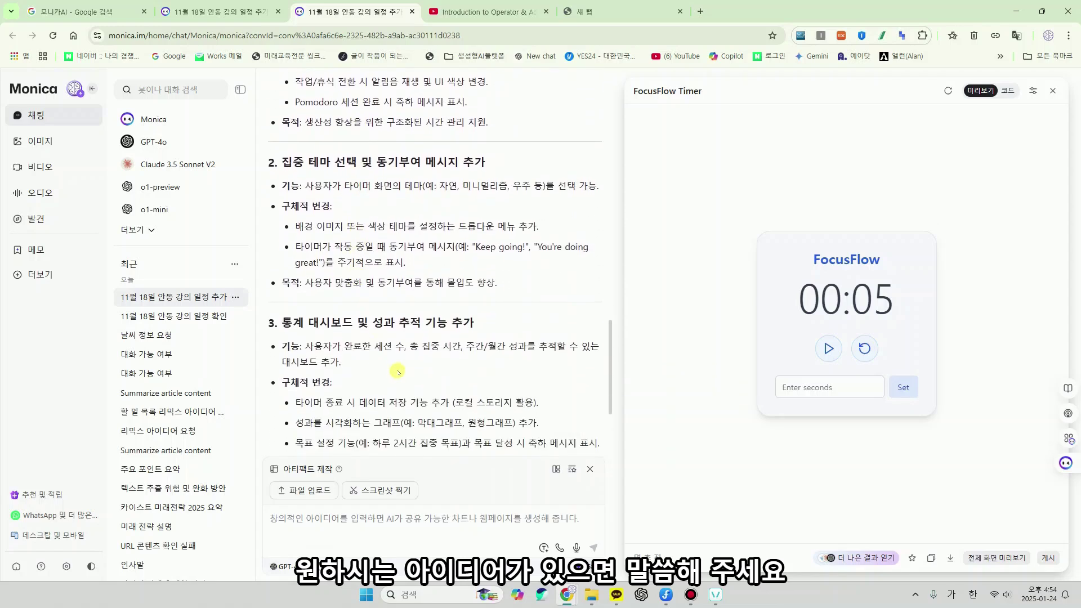
scroll(332, 434, "down", 2)
scroll(342, 389, "up", 2)
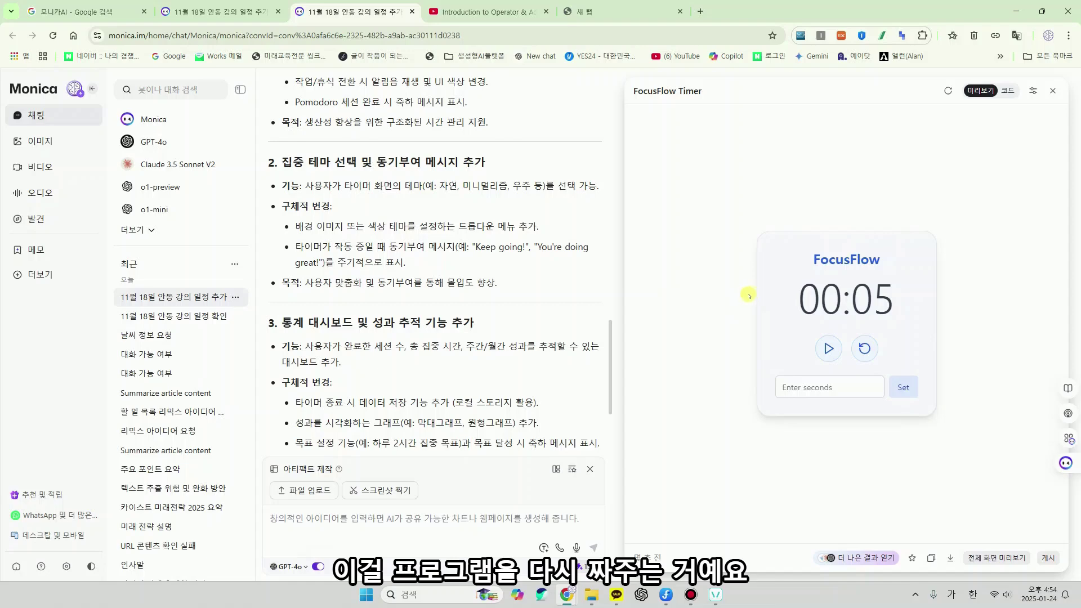
Step: Choose the second remix idea for the timer artifact by replying "2번"
left_click(348, 529)
type("2번")
key("Return")
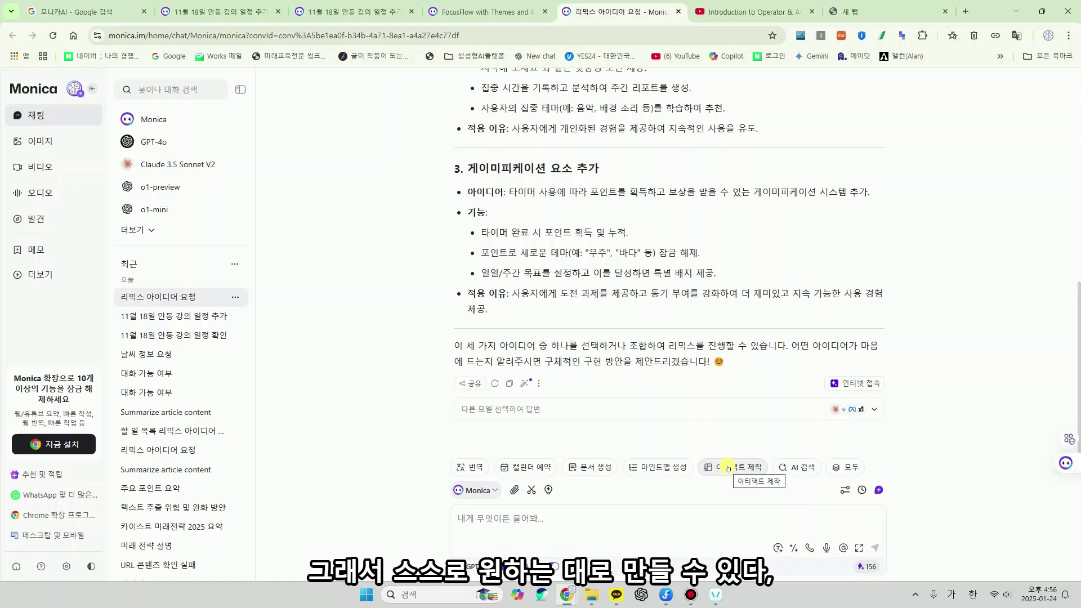
Step: Run an AI search with 심층 연구 enabled on "SMR 기술 트렌드와 미래전망"
left_click(800, 468)
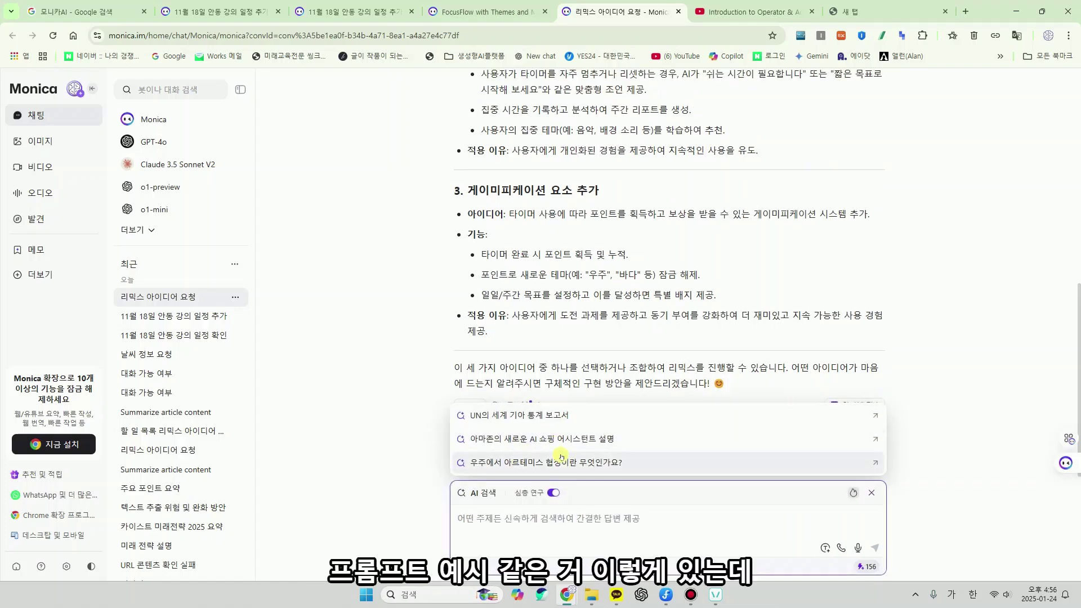
left_click(555, 492)
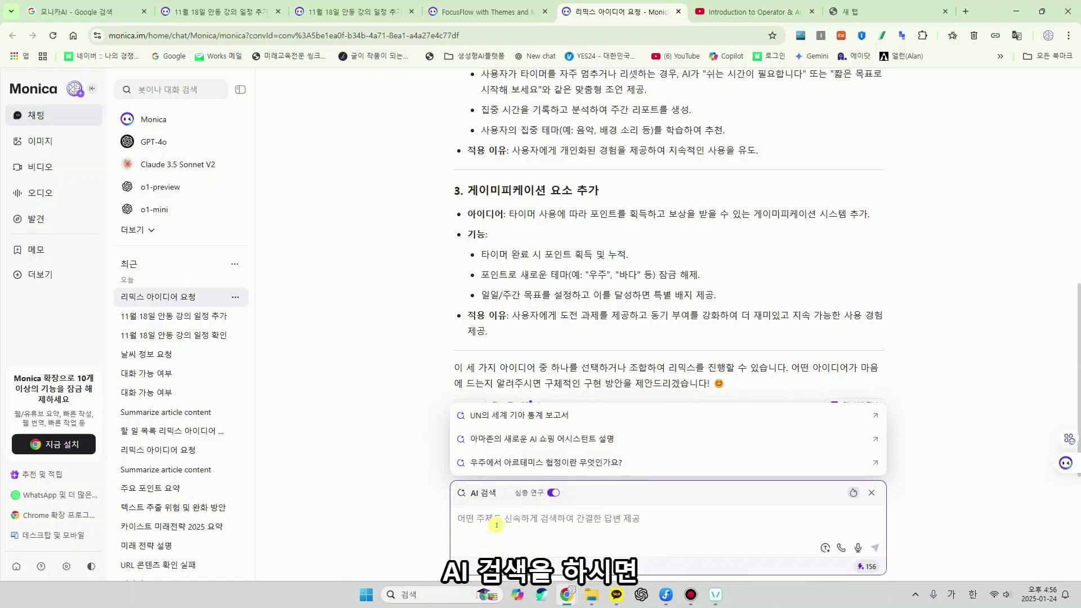
left_click(496, 524)
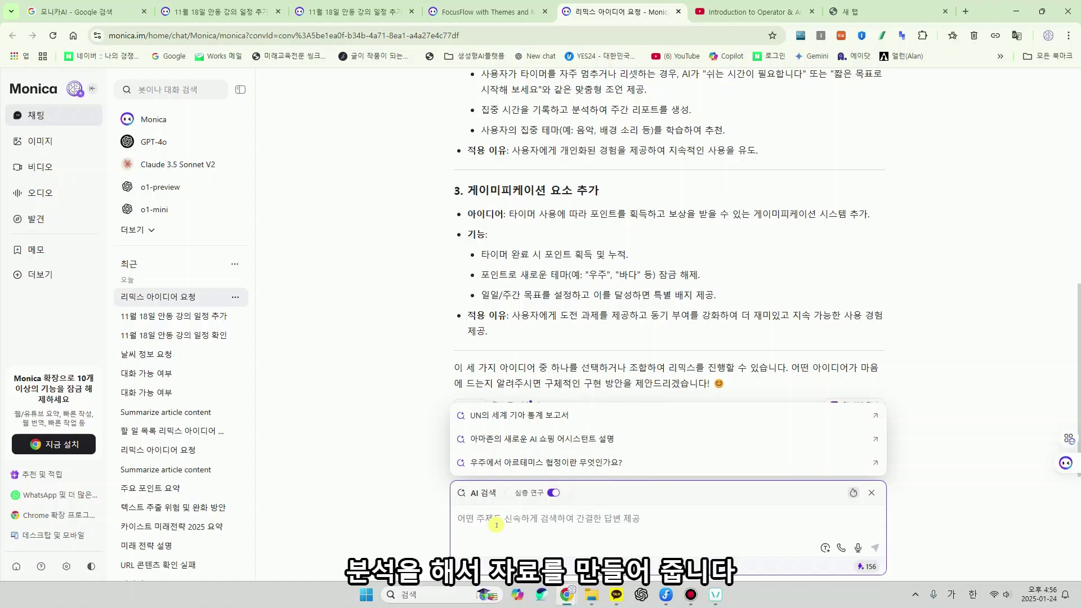
type("SMR 기술 트렌드와 미래전망")
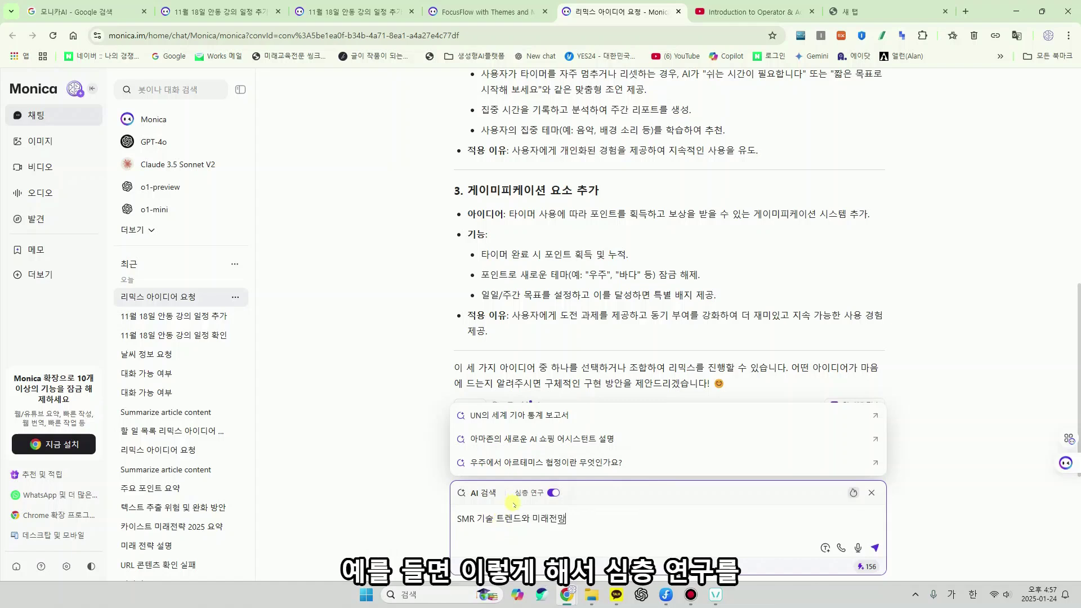
left_click(874, 547)
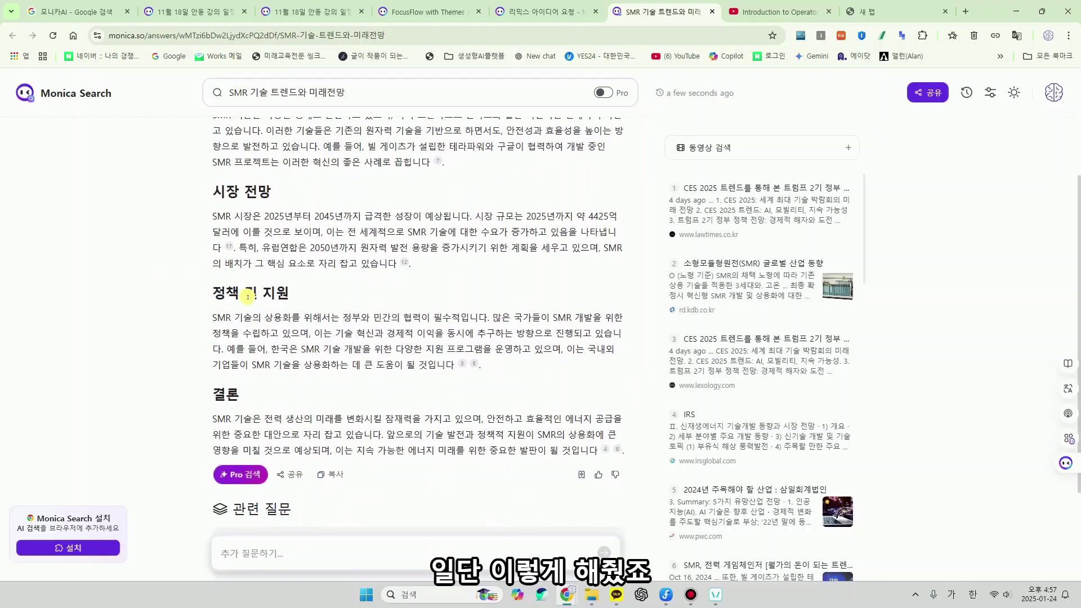
Step: Review the SMR answer, rerun the query as a Pro 검색, and read the Pro answer
scroll(291, 315, "up", 2)
scroll(247, 338, "down", 5)
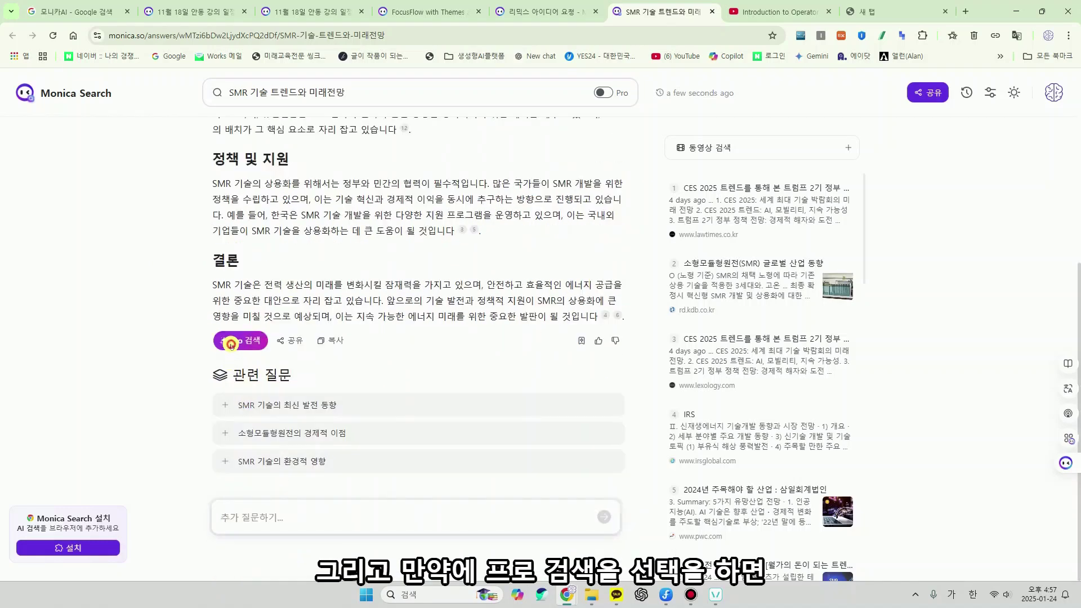
left_click(248, 341)
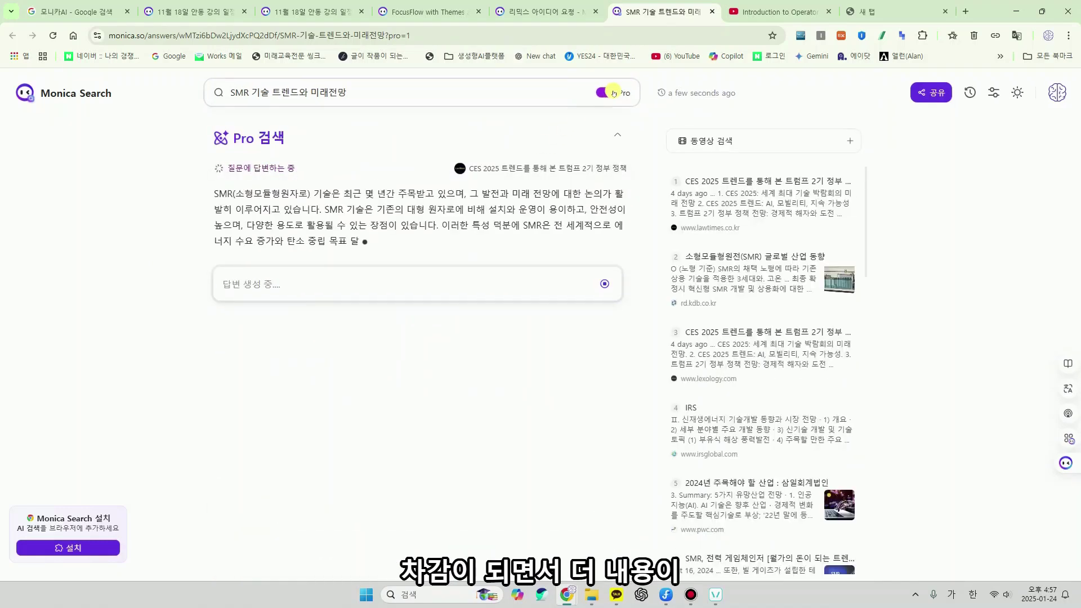
scroll(394, 290, "down", 5)
scroll(380, 279, "up", 3)
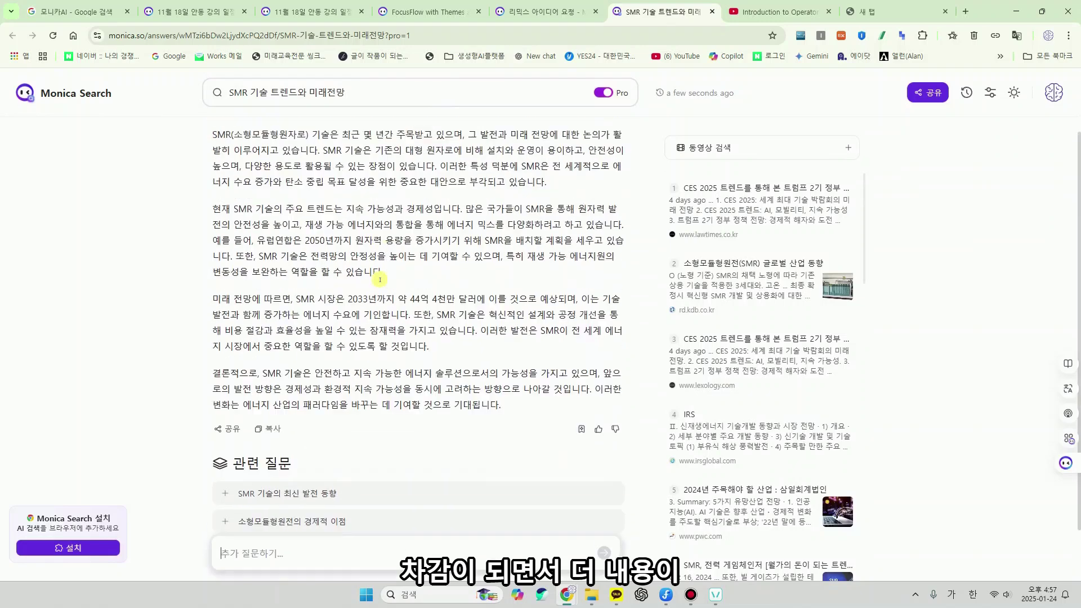
scroll(430, 249, "down", 3)
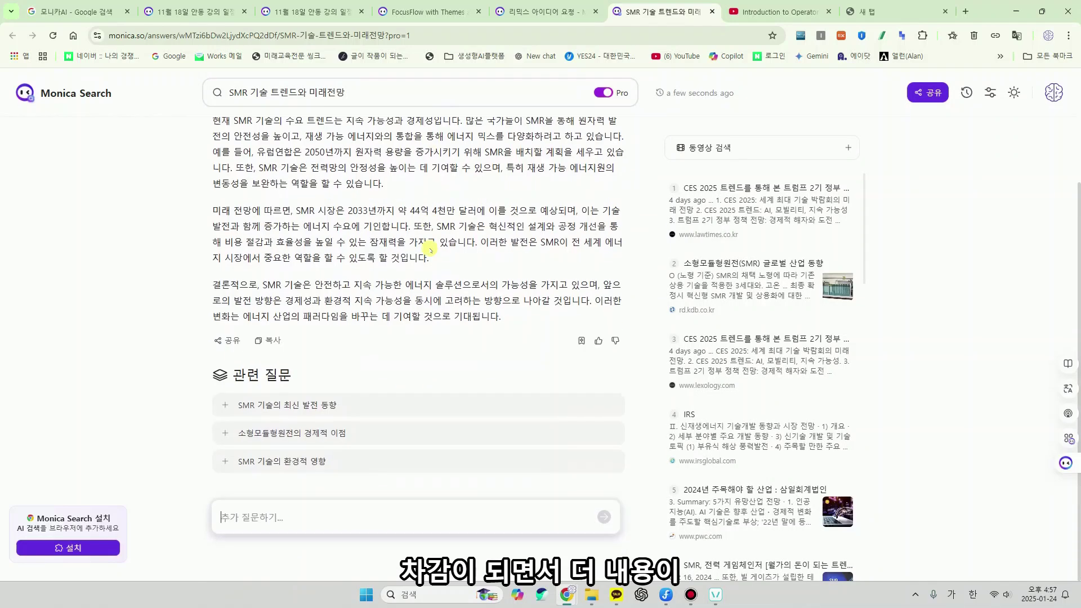
scroll(430, 250, "up", 3)
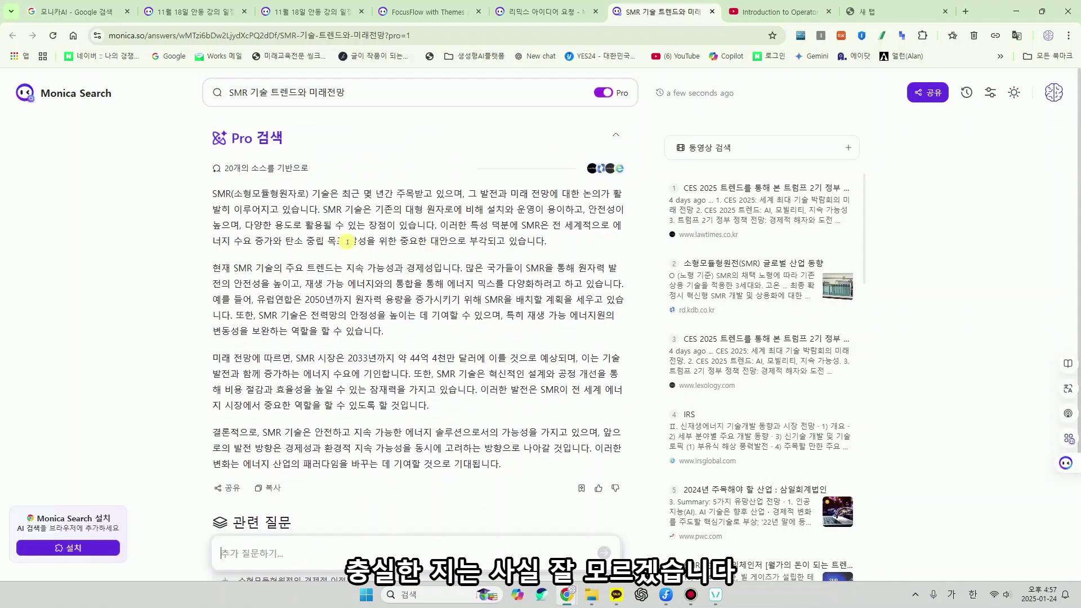
left_click(612, 135)
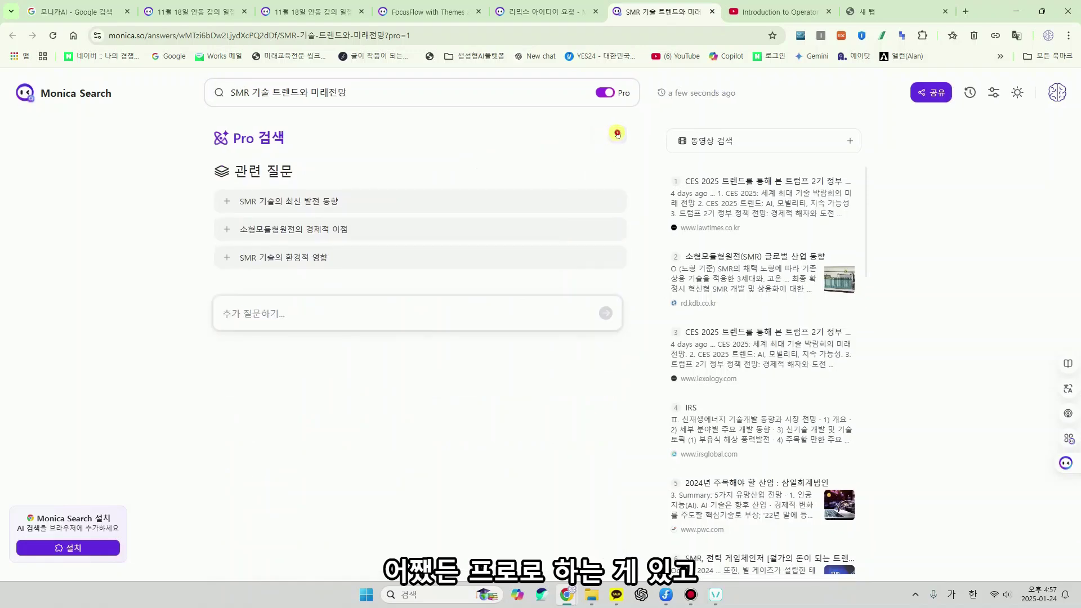
left_click(617, 134)
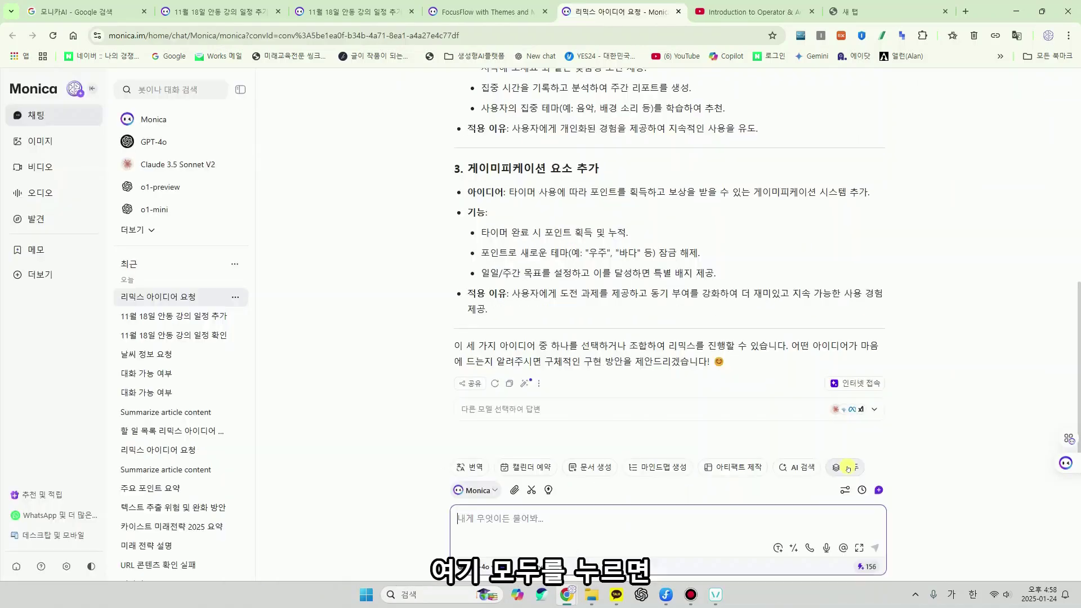
Step: Show all the chat tools, and open the 번역 tool from the chat start page
left_click(846, 467)
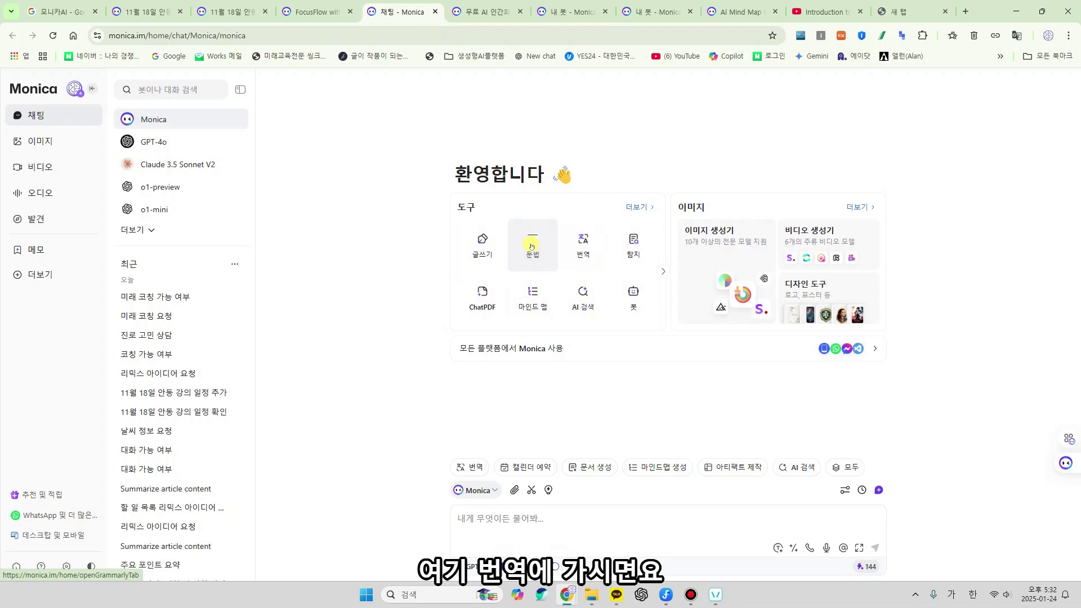
left_click(582, 244)
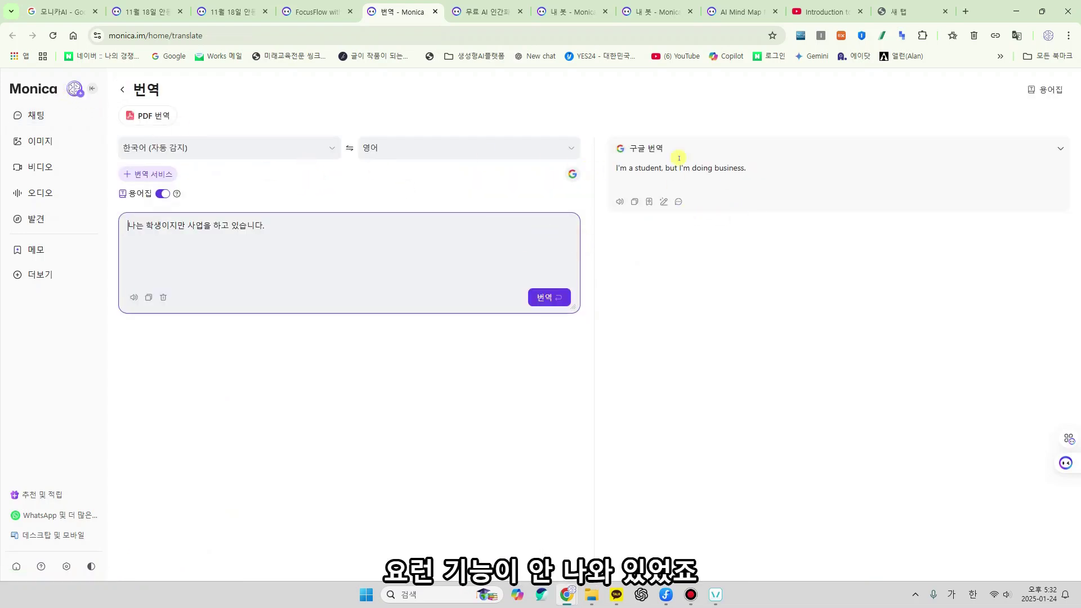
Step: Translate "나는 학생이지만 사업을 하고 있습니다." into English with all the remaining translation services added, from Microsoft to Claude 3.5 Sonnet, and compare the results
left_click(145, 174)
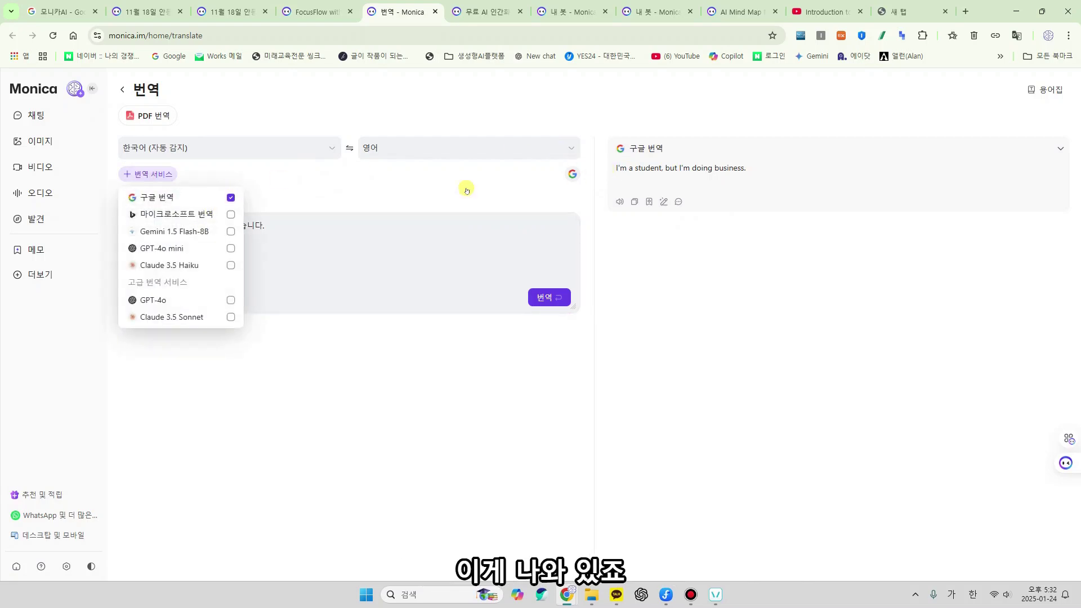
left_click(230, 214)
left_click(230, 231)
left_click(230, 248)
left_click(230, 265)
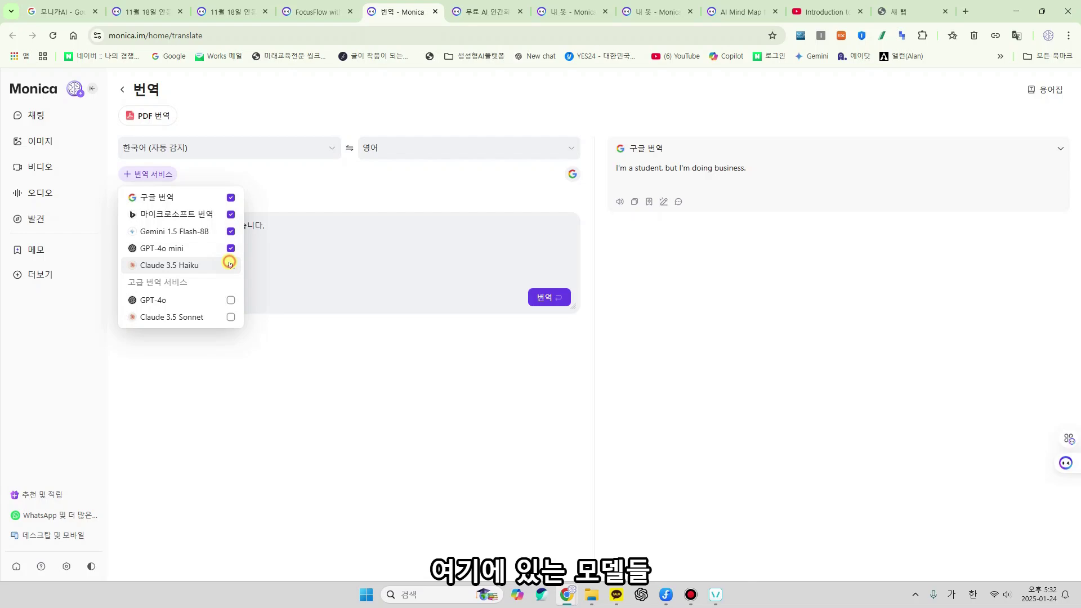
left_click(230, 300)
left_click(231, 318)
left_click(549, 297)
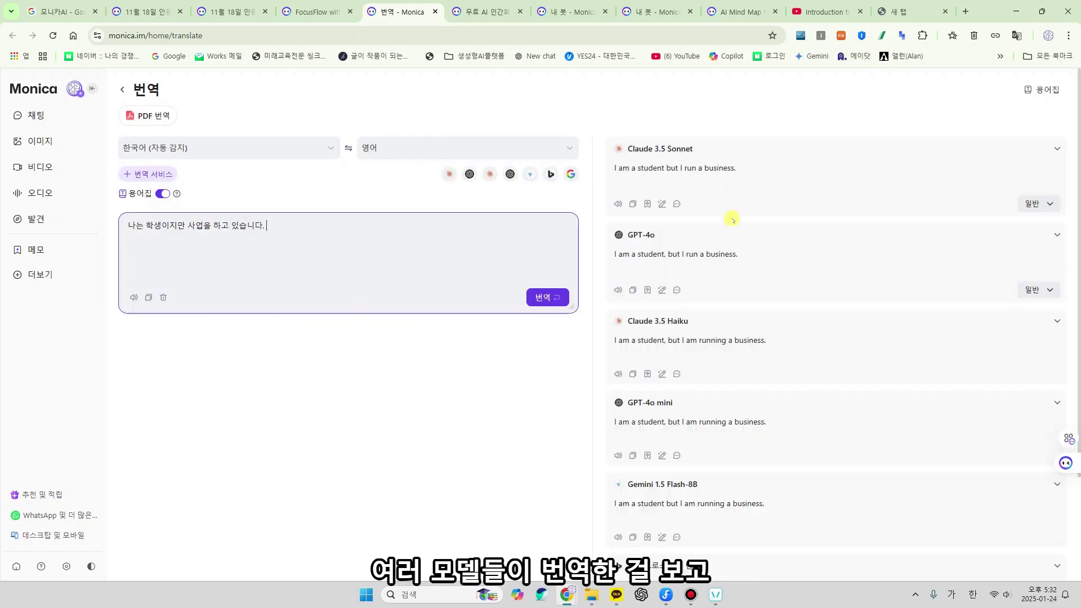
scroll(728, 250, "down", 3)
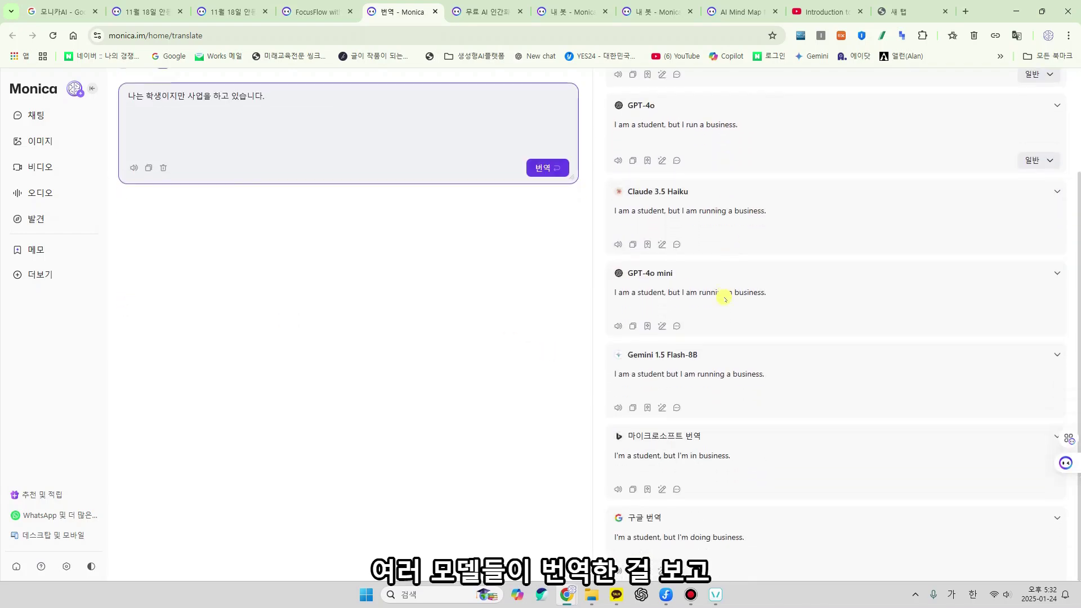
scroll(721, 282, "up", 3)
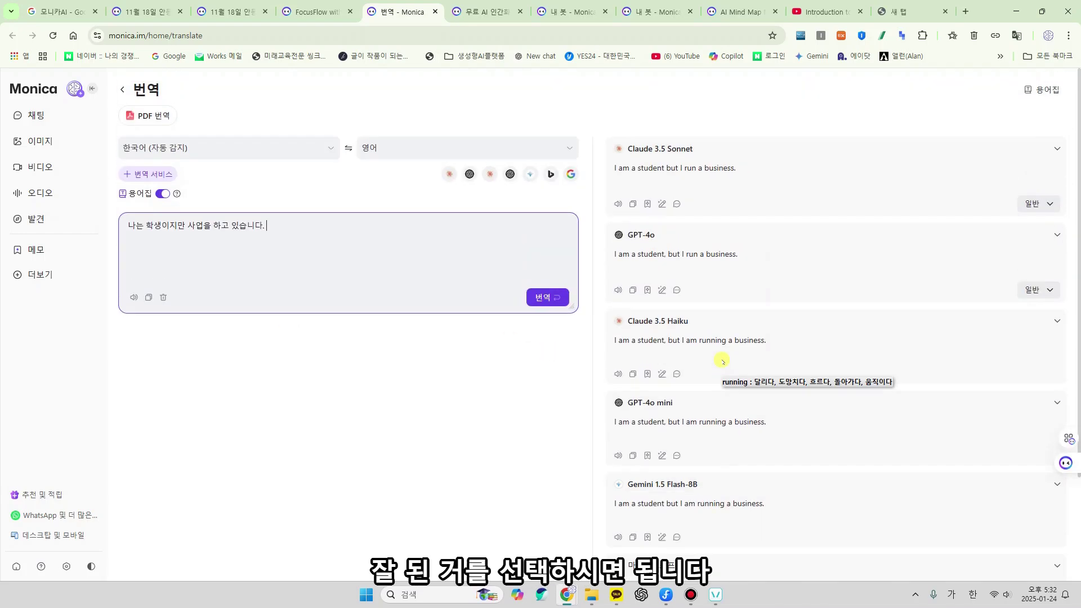
scroll(708, 264, "down", 1)
scroll(707, 267, "up", 1)
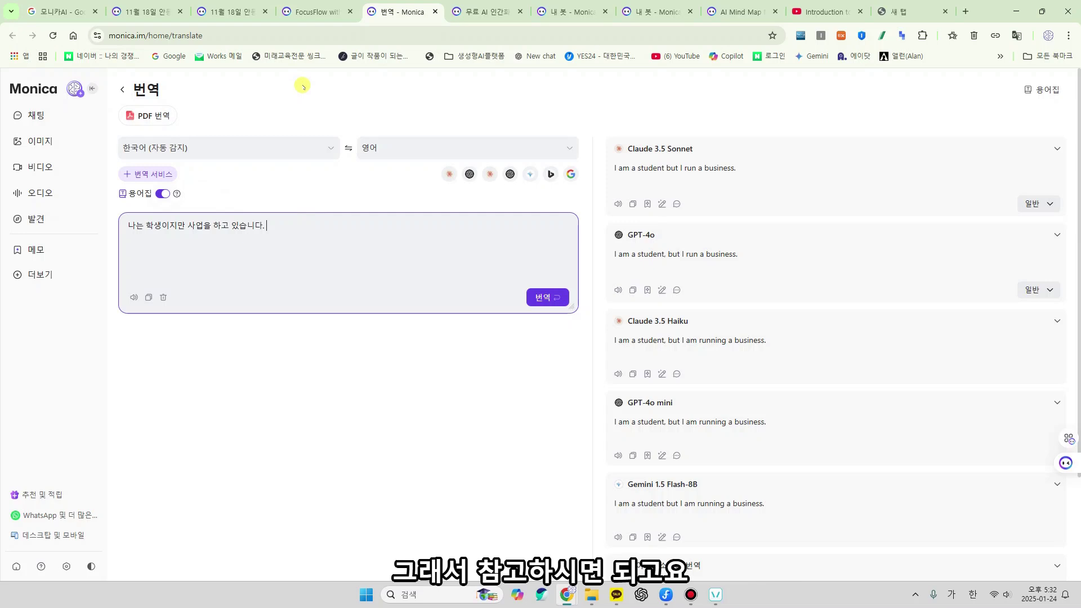
Step: Open the AI content detector (탐지) from the chat start page and look at its AI 감지기 and AI 우회 modes
left_click(45, 114)
left_click(632, 256)
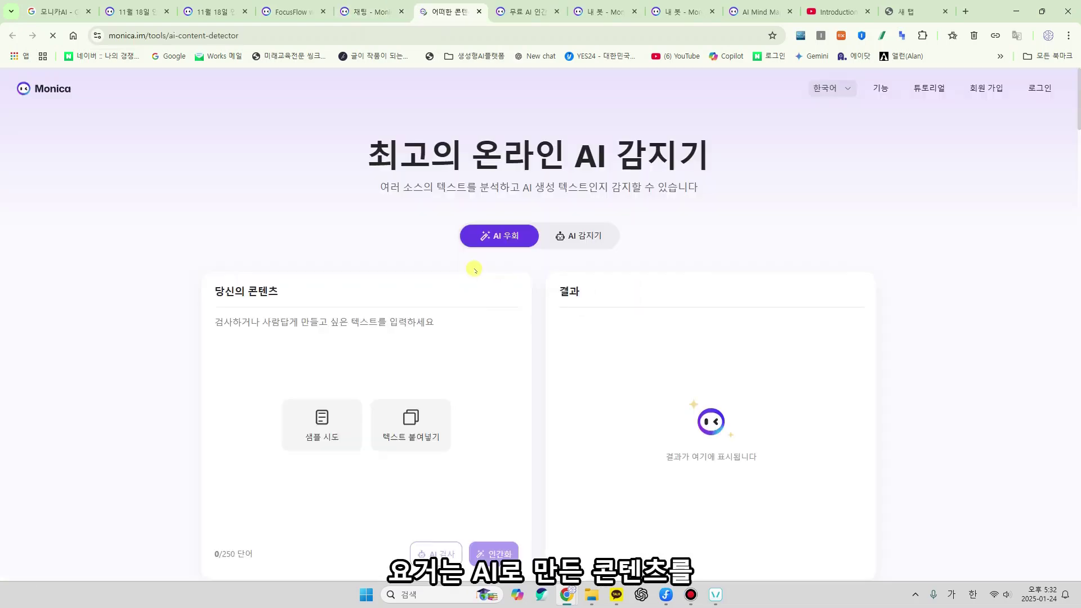
scroll(433, 307, "down", 2)
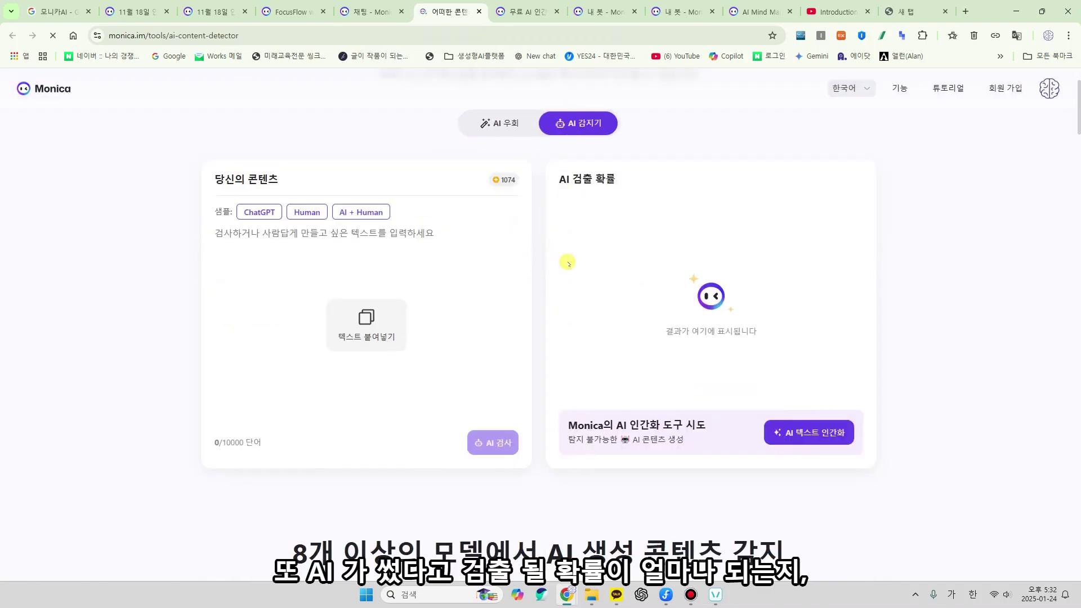
left_click(487, 134)
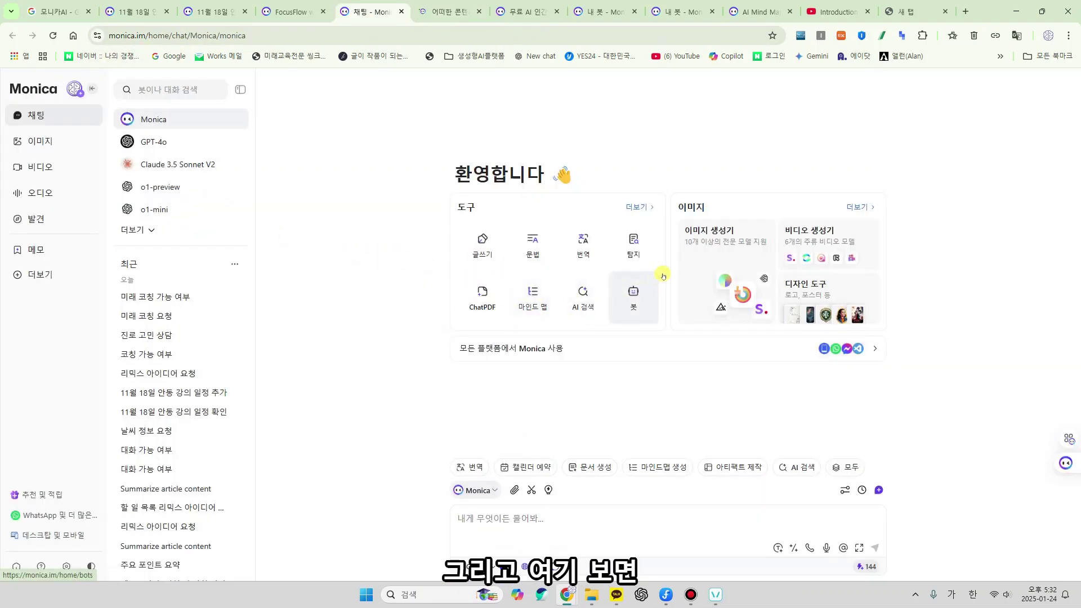
Step: Browse the bot directory's recommended bots, models and trending bots, and open the form for creating a new bot
left_click(633, 295)
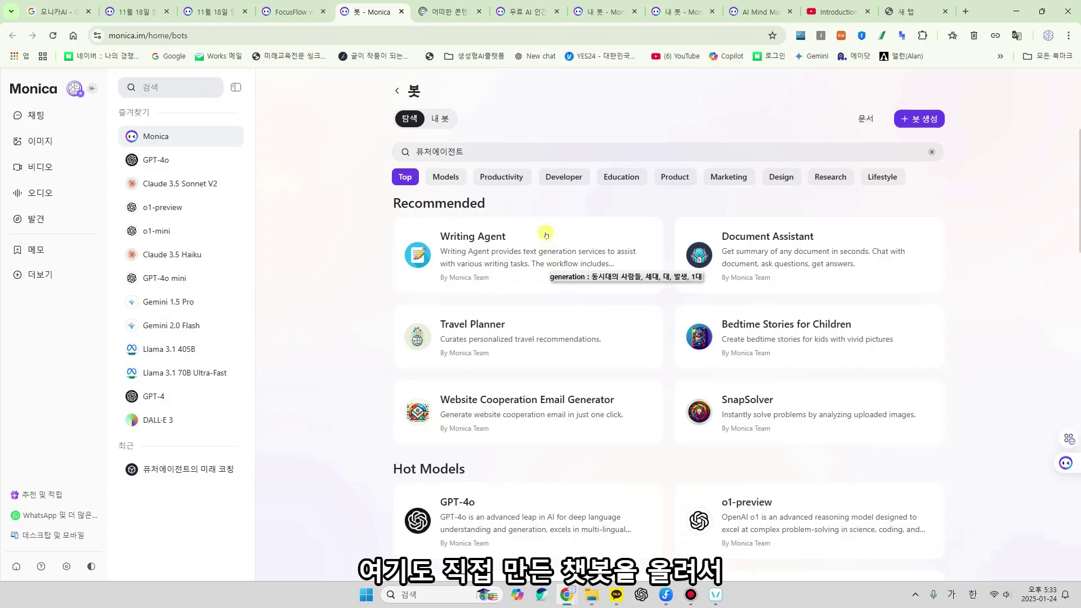
scroll(632, 314, "down", 10)
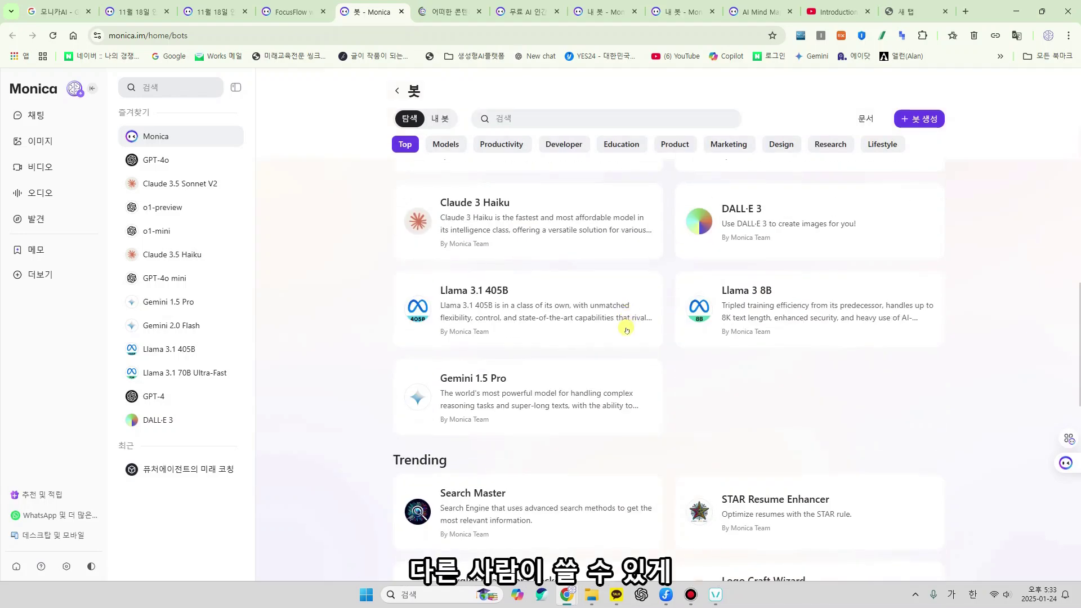
scroll(626, 330, "down", 10)
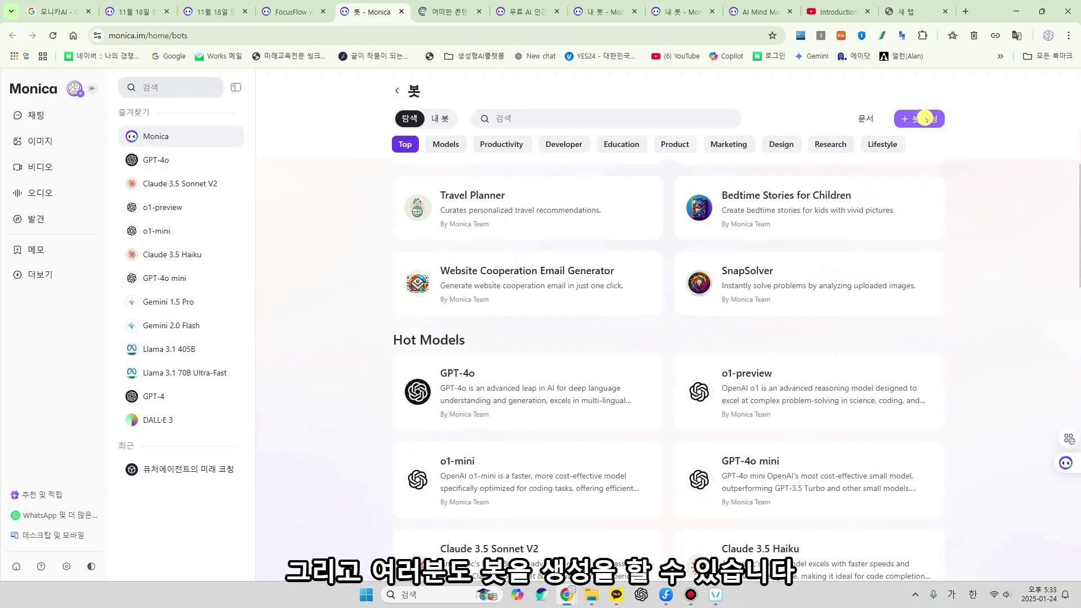
left_click(925, 118)
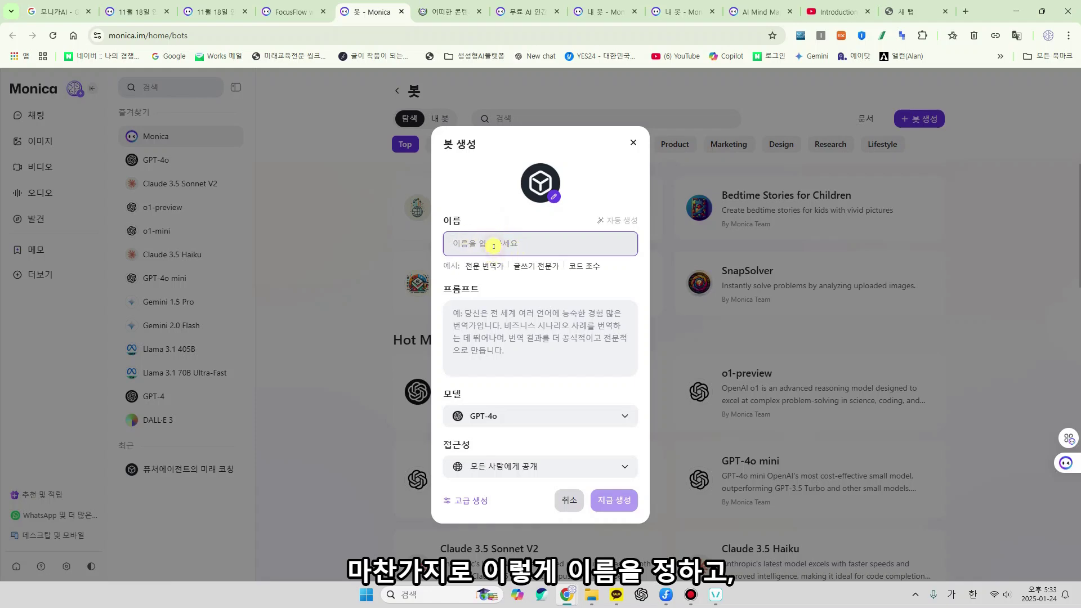
Step: Switch to the mirrored phone, open the Monica app and bring up the new bot form from its 봇 tool
left_click(491, 312)
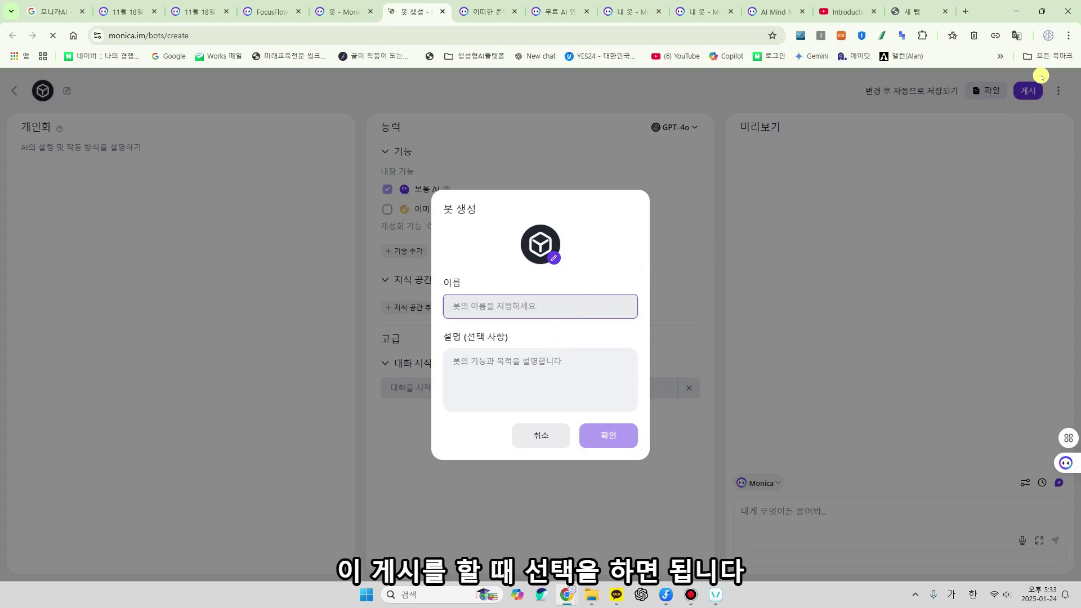
left_click(664, 591)
left_click(698, 544)
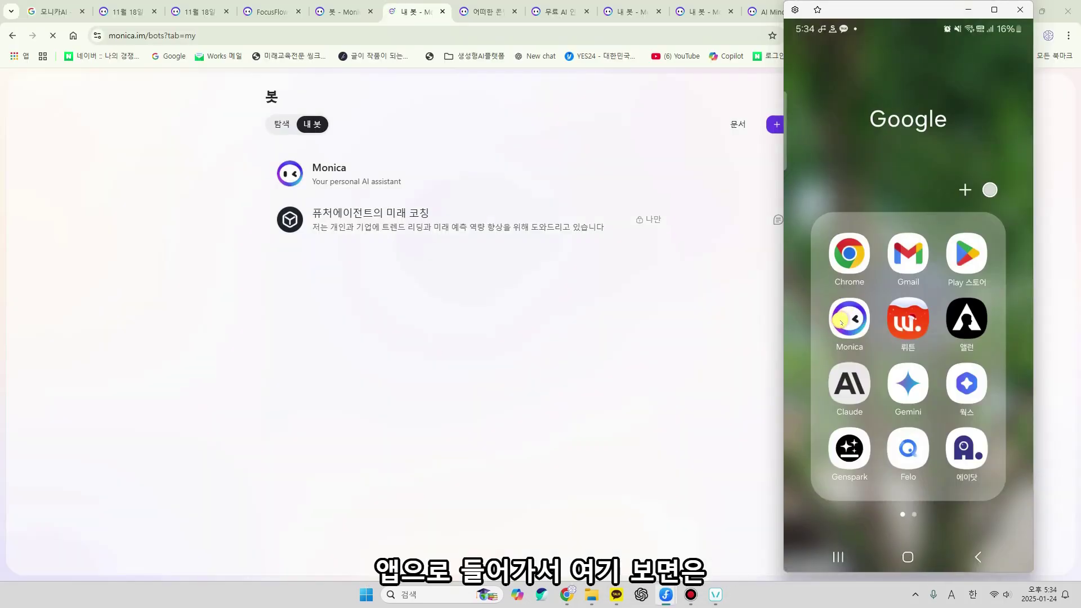
left_click(841, 322)
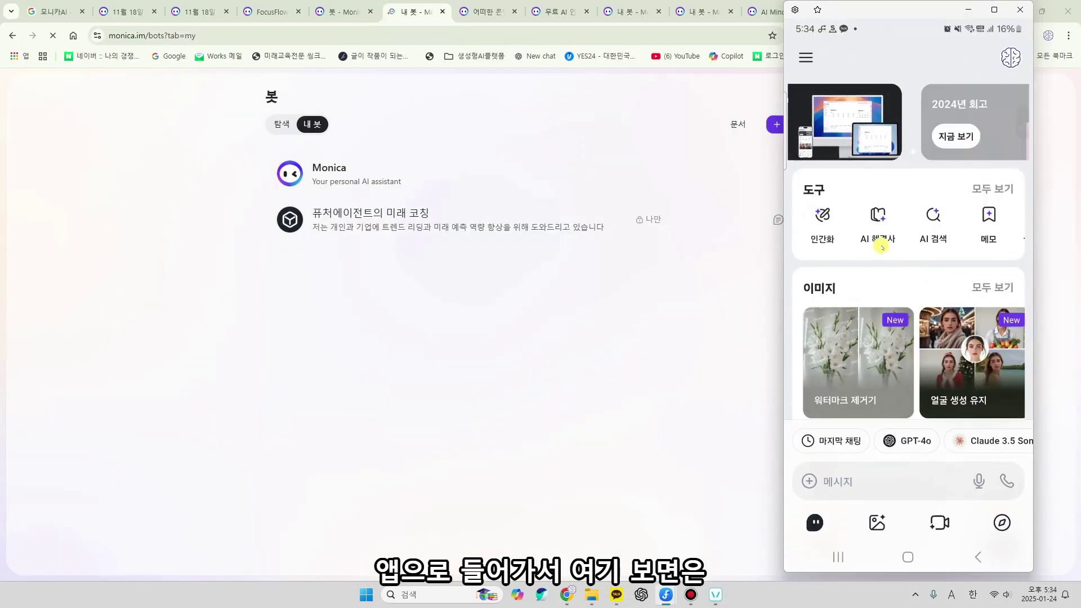
left_click(994, 190)
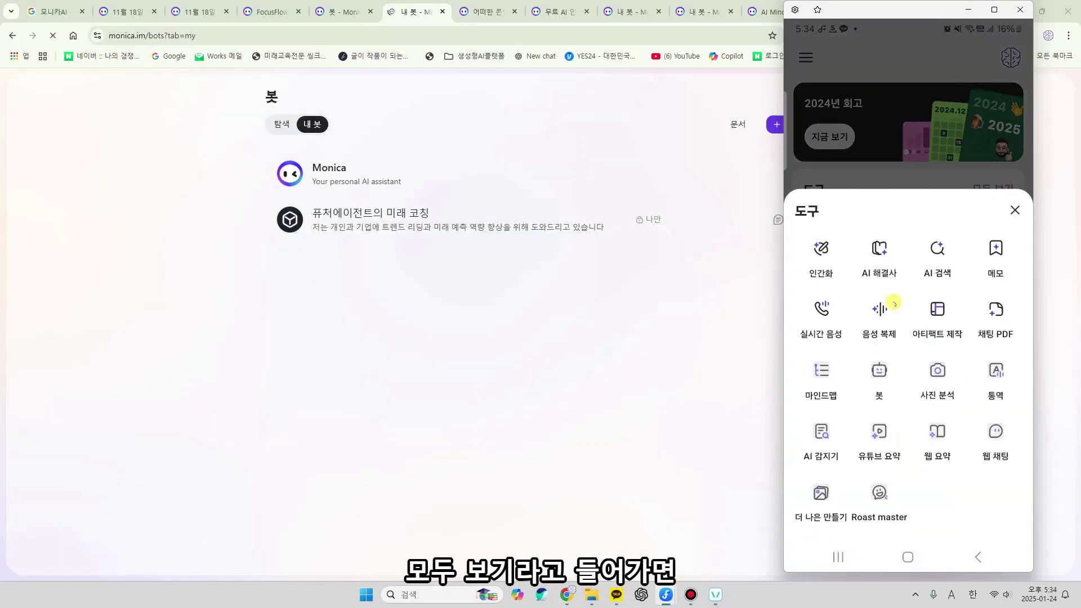
left_click(878, 376)
left_click(998, 56)
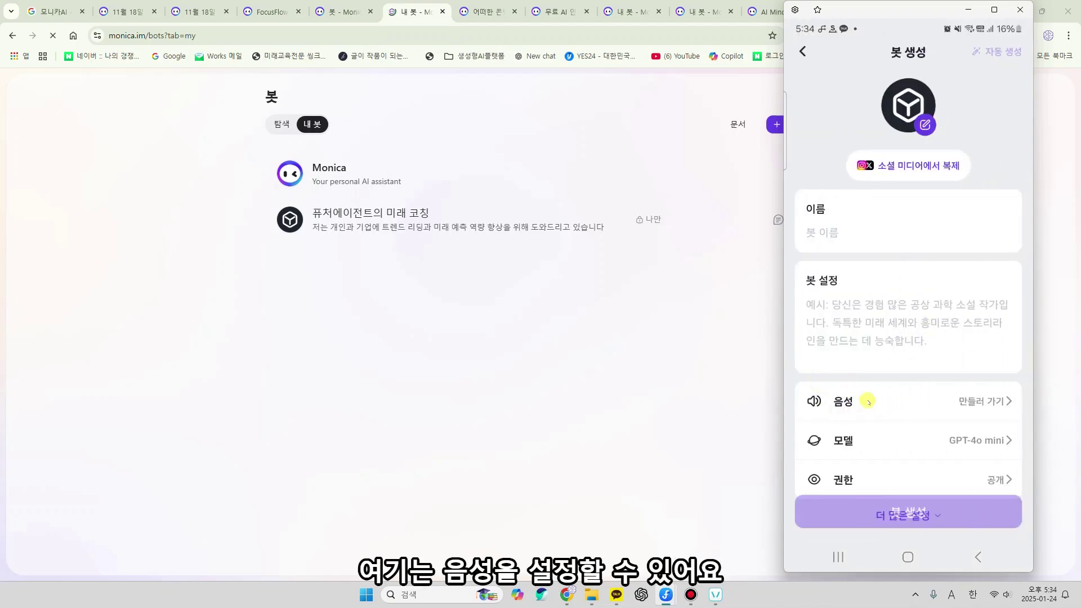
Step: Look at the 음성 choices offered for a new bot and return to the app's tool list without creating one
left_click(973, 404)
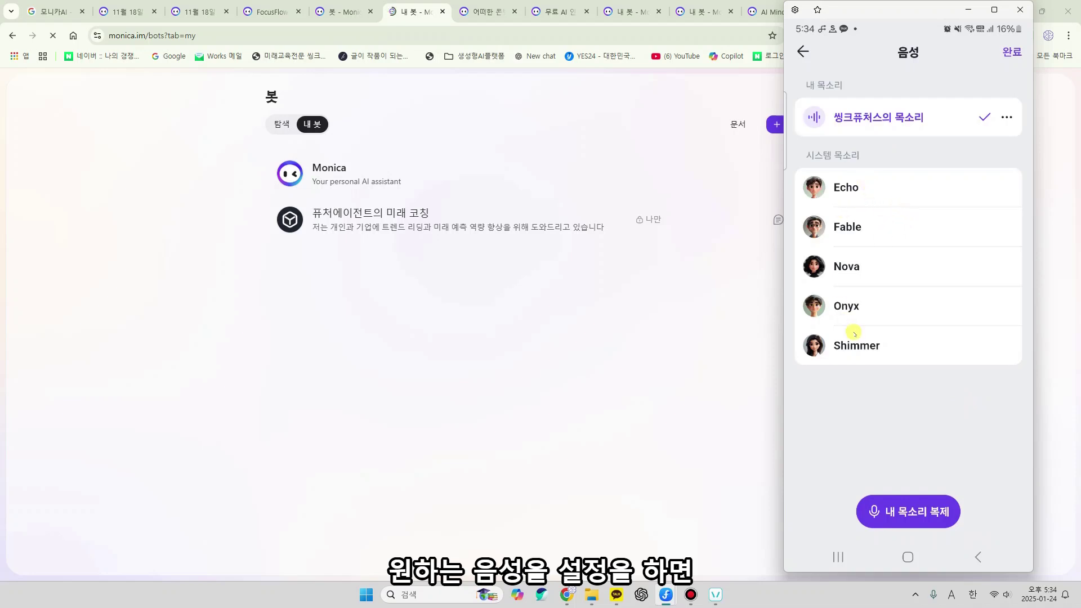
left_click(808, 52)
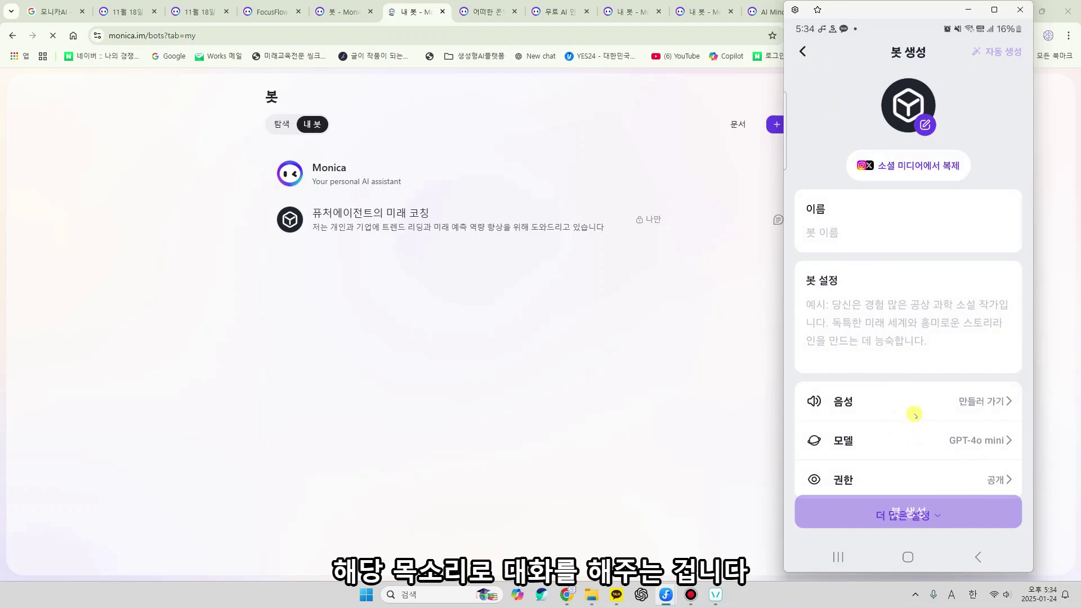
left_click(803, 51)
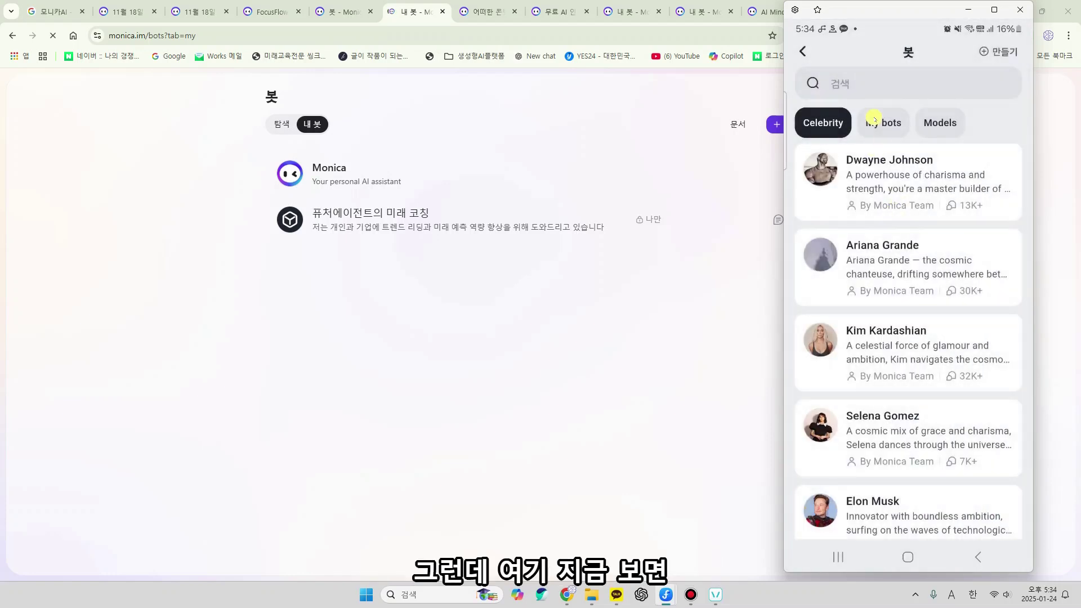
left_click(802, 50)
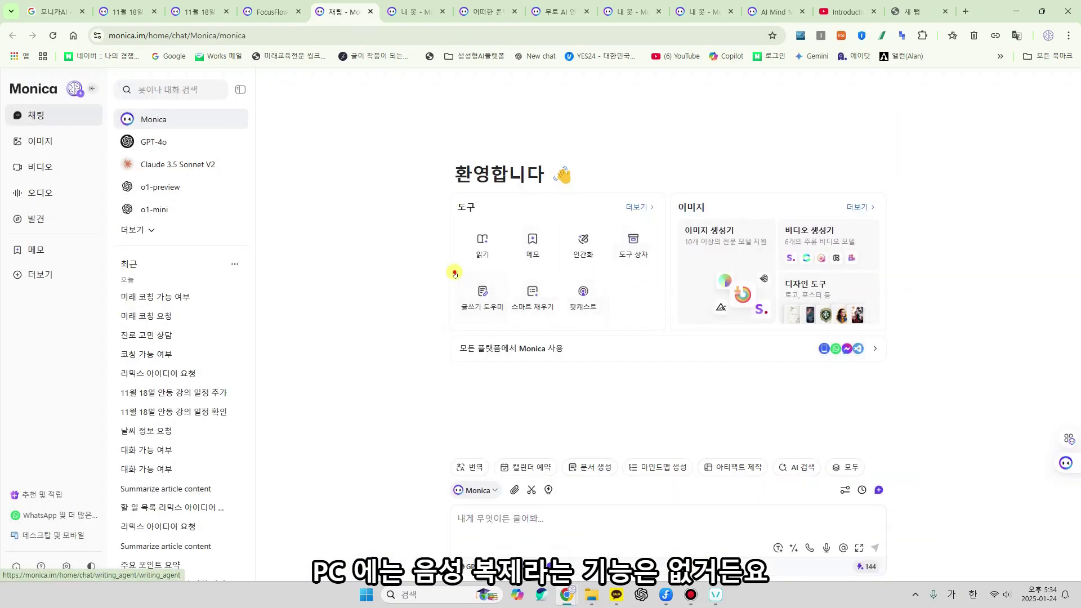
Step: Check the 오디오 page of the Monica website for voice tools and switch back to the mirrored phone
left_click(453, 271)
left_click(15, 193)
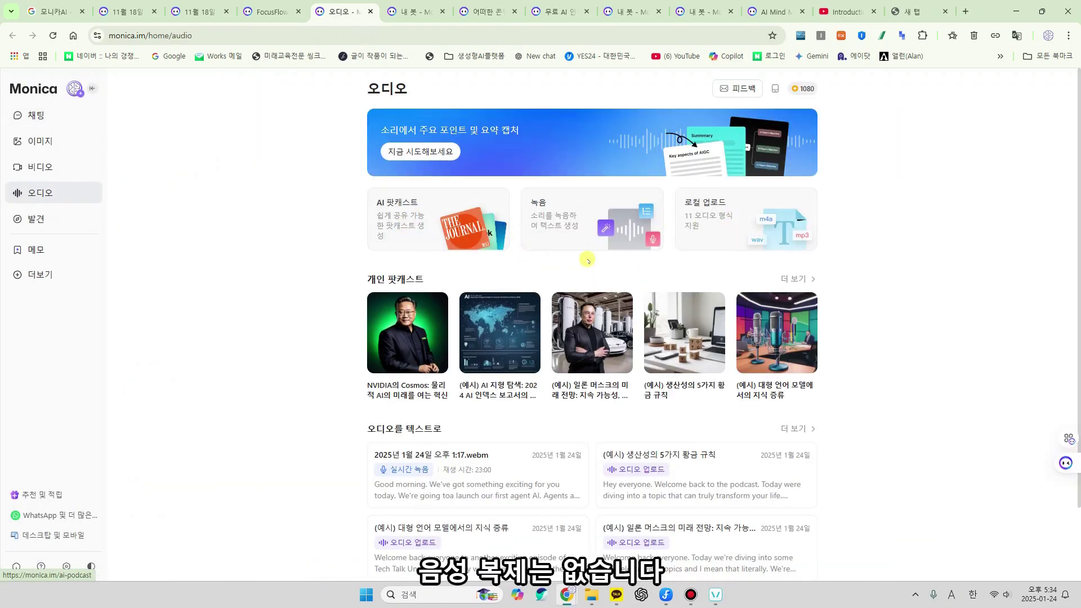
mouse_move(666, 595)
left_click(688, 538)
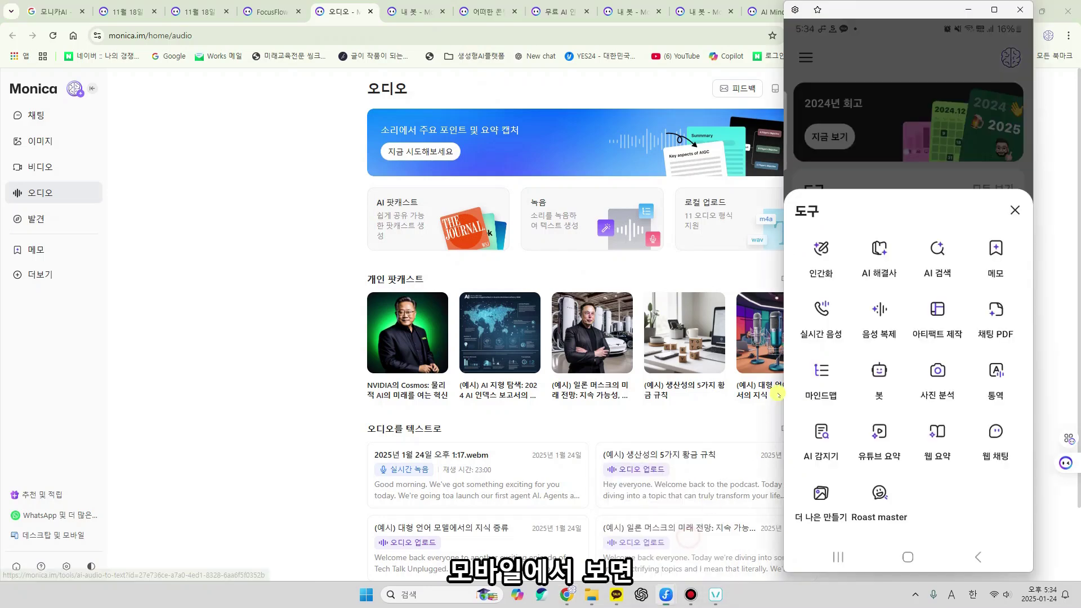
Step: Show the 음성 복제 tool's voice cloning flow with 한국어 as the language, and close the reading prompt without recording
left_click(881, 326)
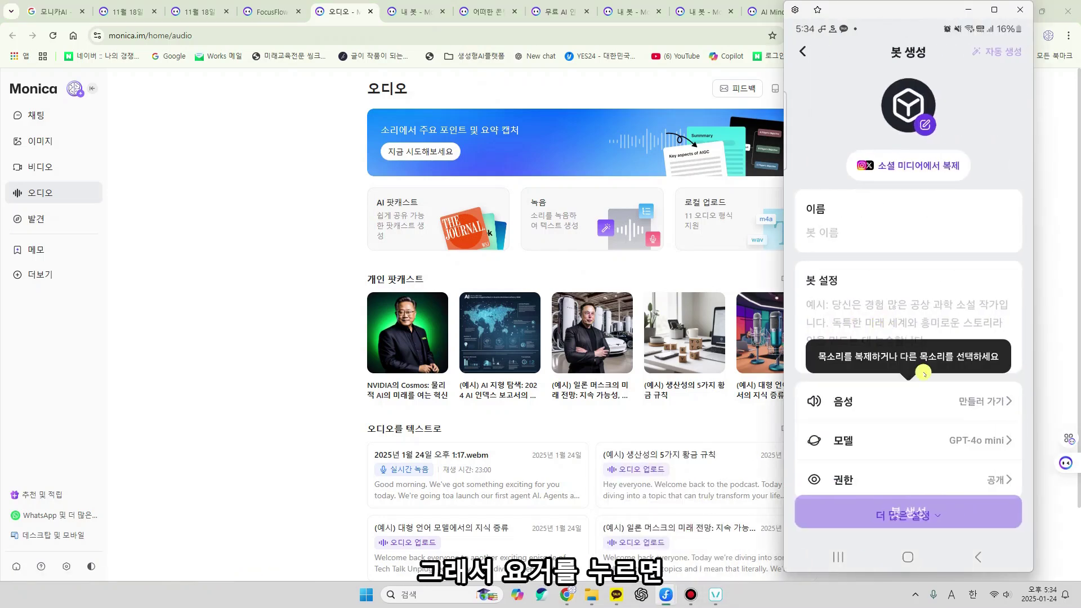
left_click(976, 405)
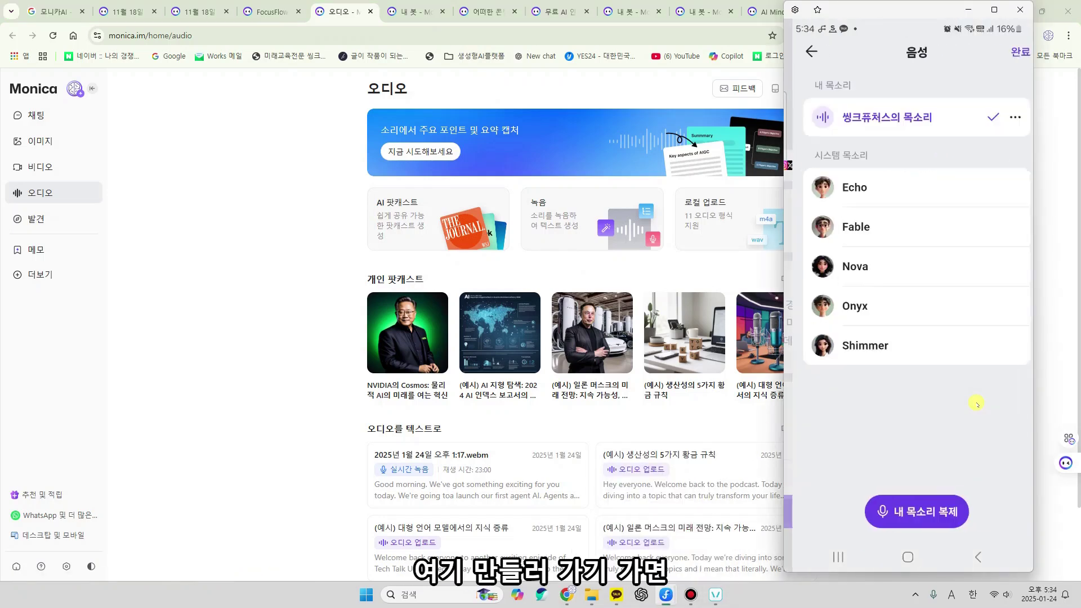
left_click(917, 510)
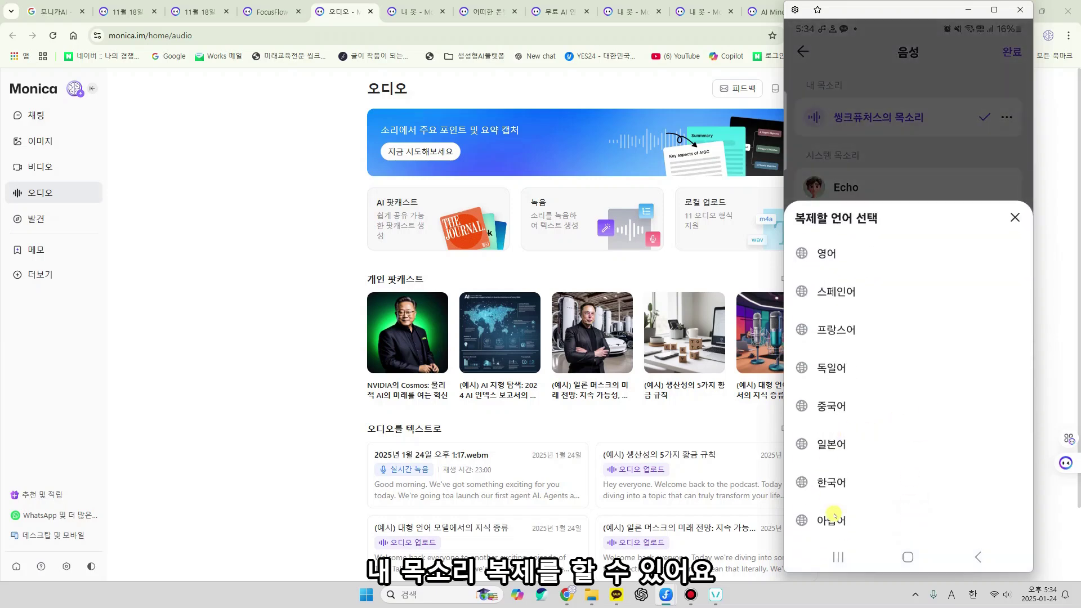
left_click(831, 483)
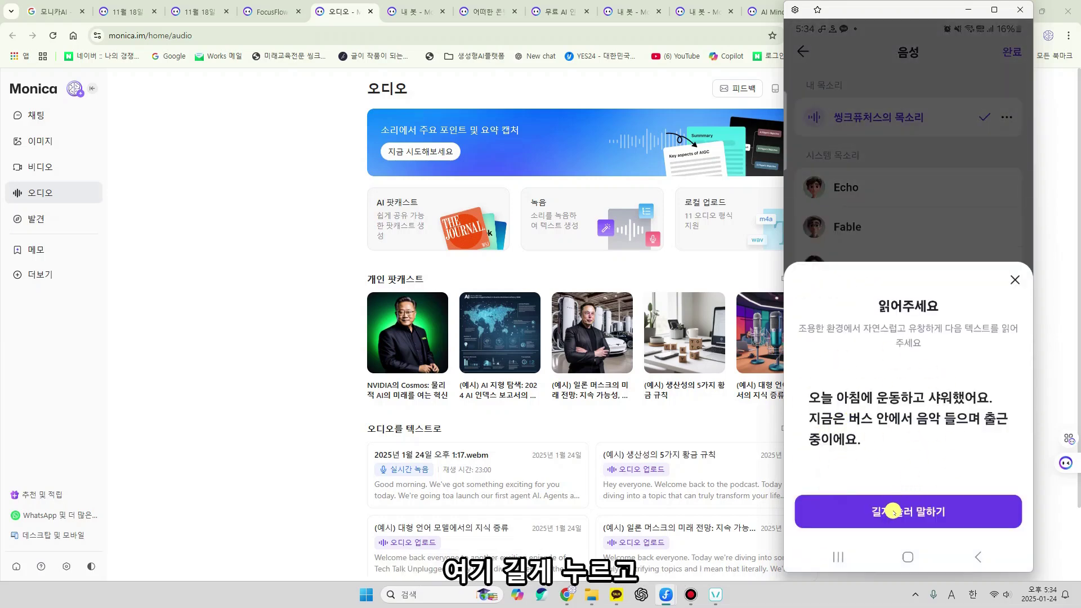
left_click(1012, 281)
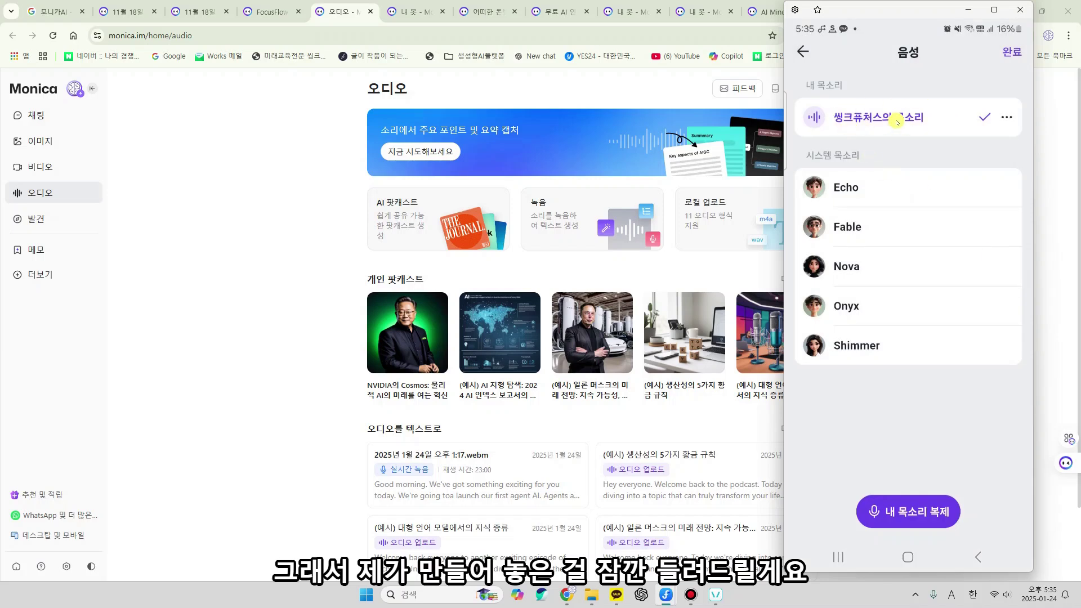
Step: Play the saved cloned voice under 내 목소리 and return to the mobile app's home page
left_click(896, 121)
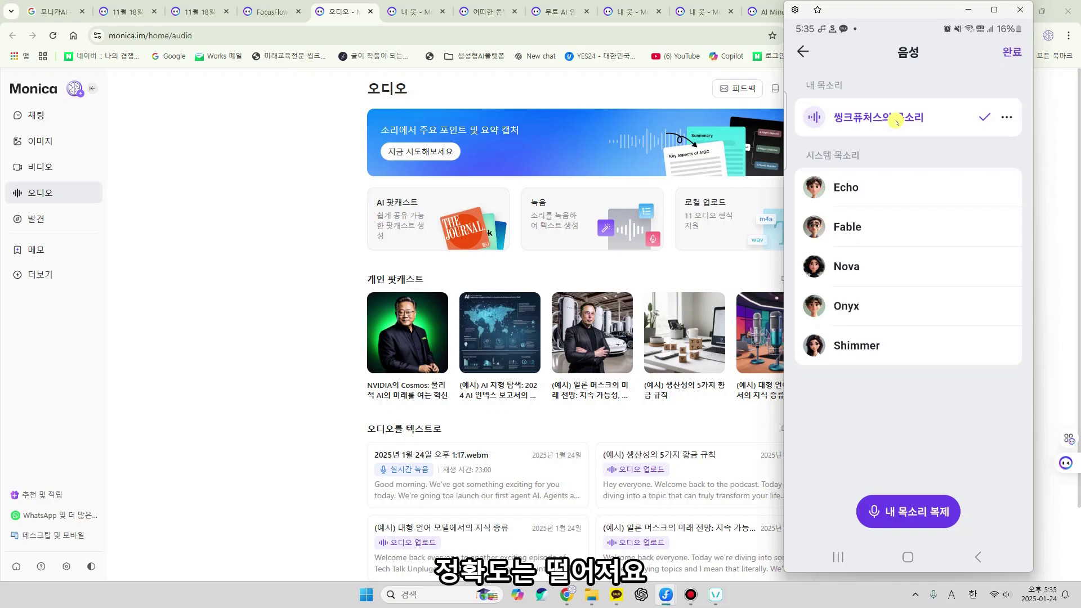
left_click(803, 51)
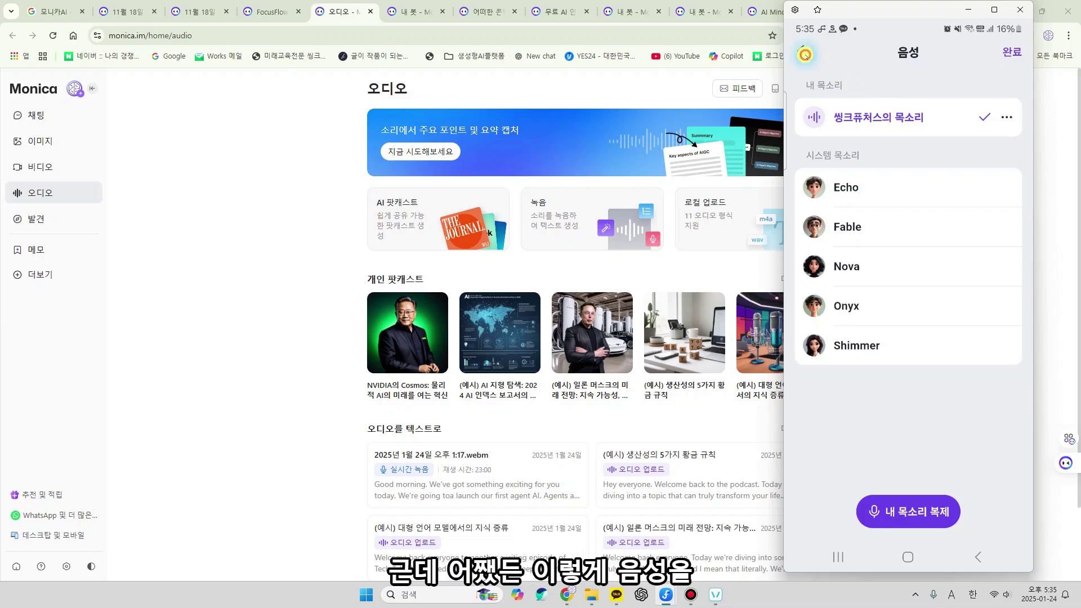
left_click(997, 410)
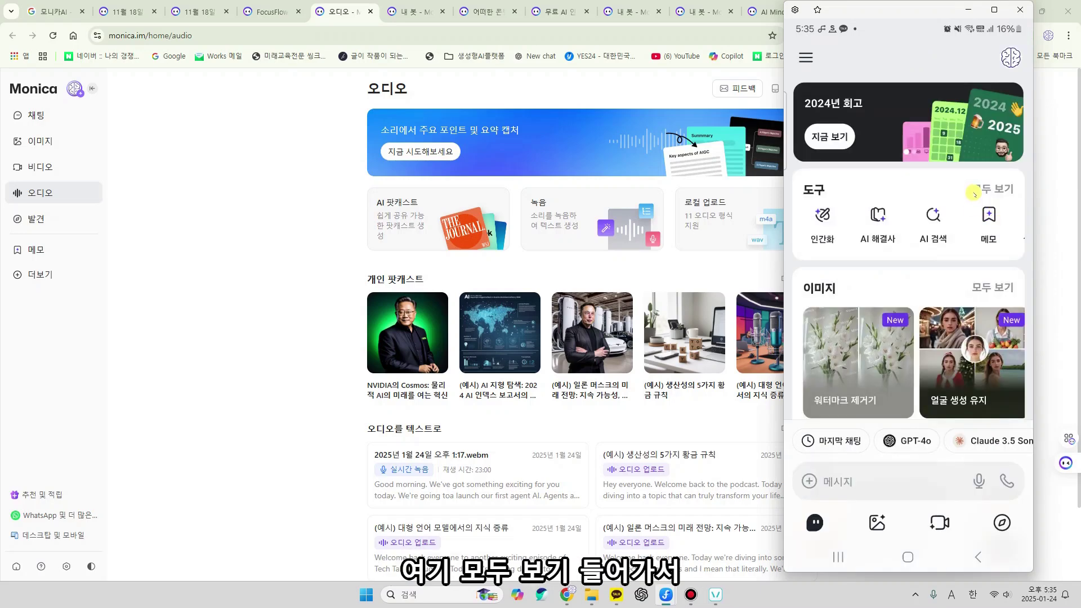
Step: Search the mobile app's bot directory for 퓨처에이전트 and open the 퓨처에이전트의 미래 코칭 bot
left_click(973, 194)
left_click(879, 378)
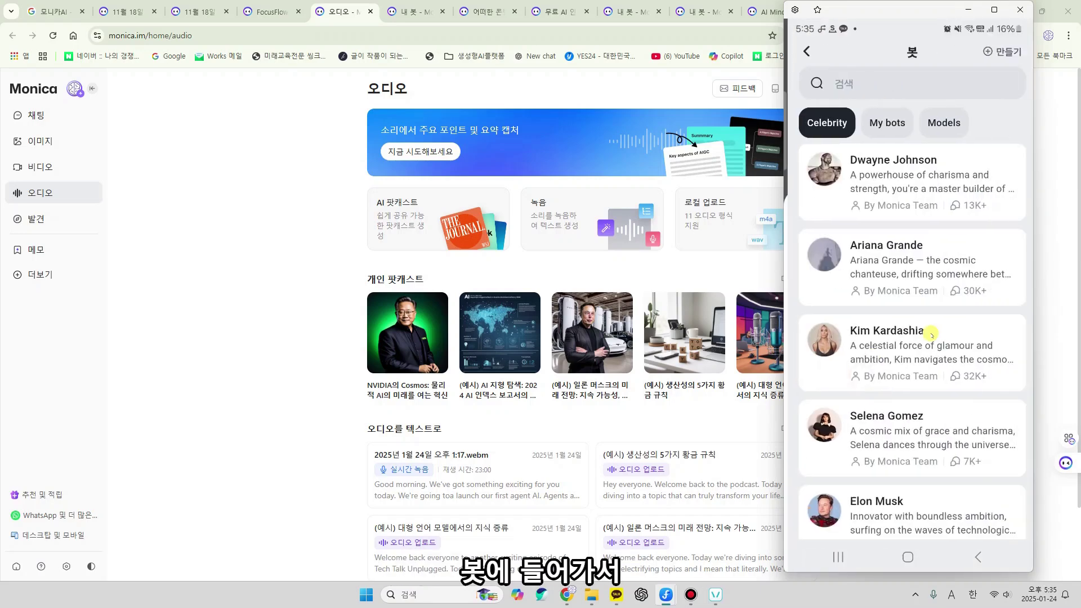
left_click(891, 91)
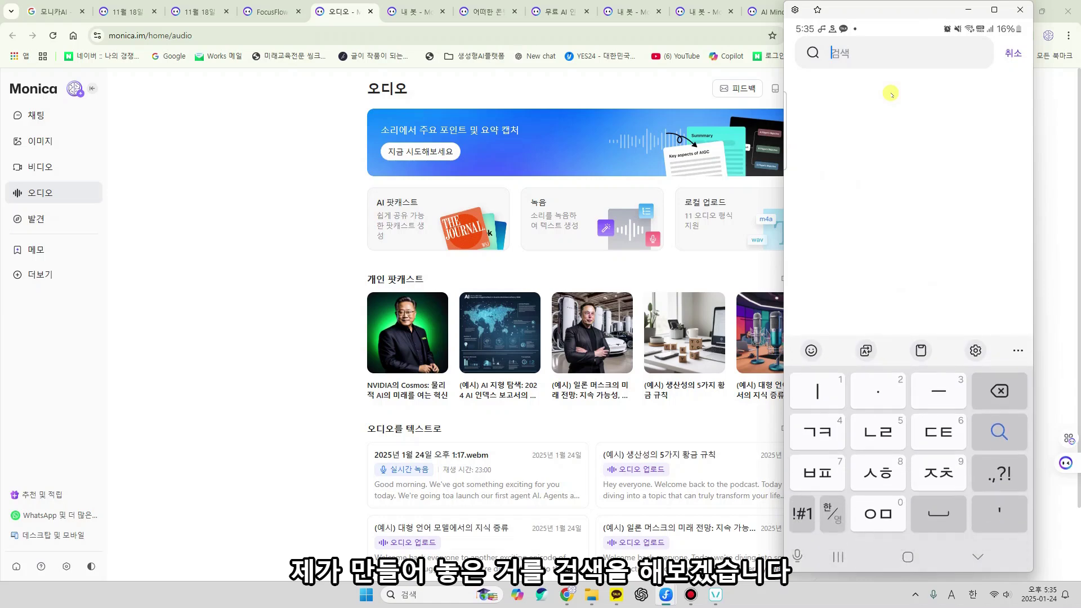
type("풀")
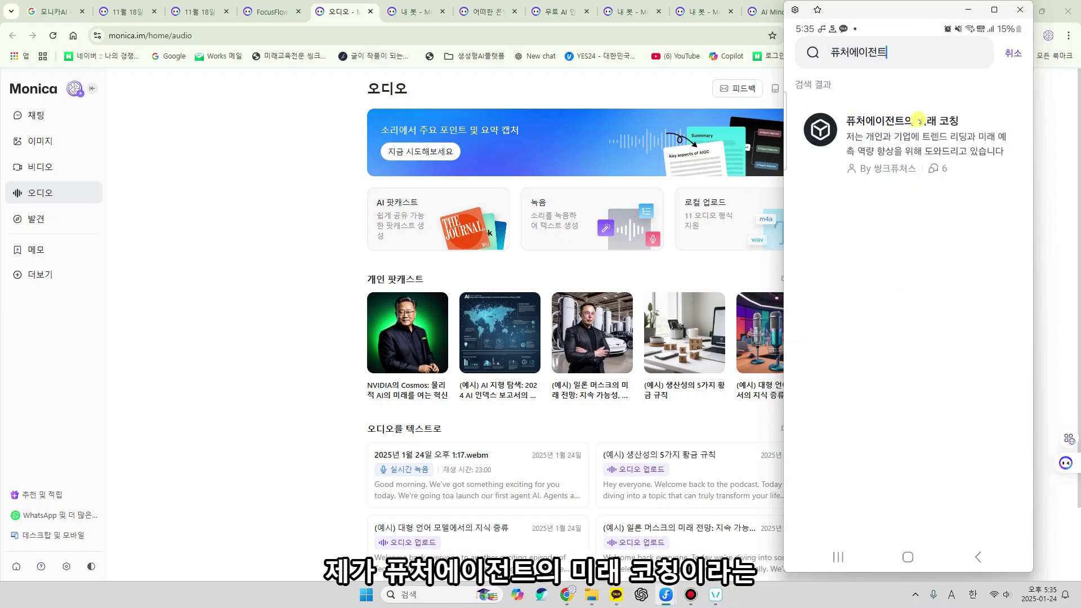
left_click(912, 130)
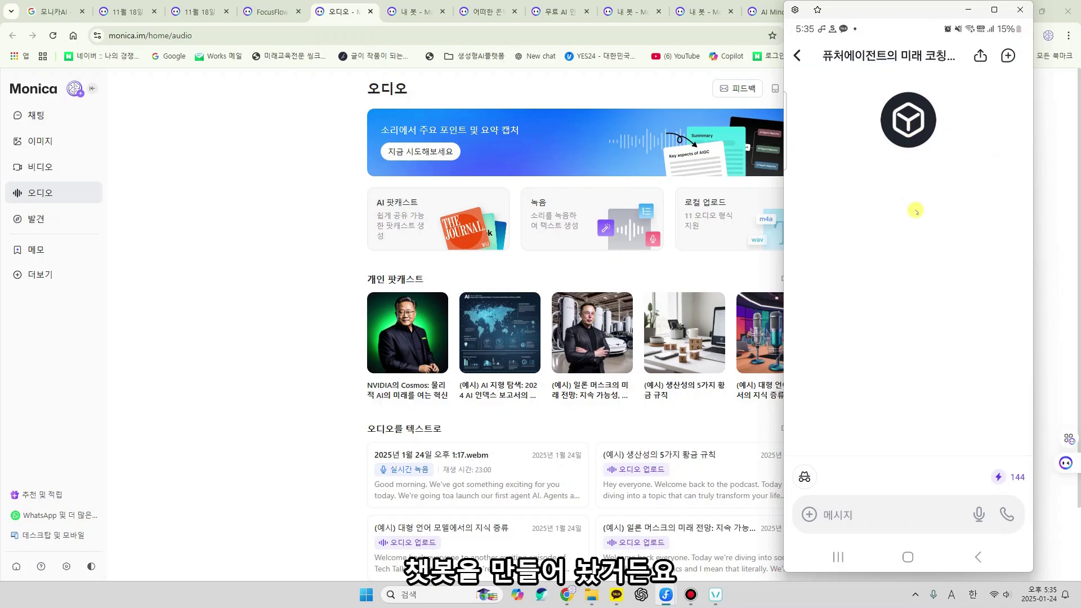
Step: Hold a voice call with the 퓨처에이전트의 미래 코칭 bot, end it and go back to the app's home page
left_click(1007, 515)
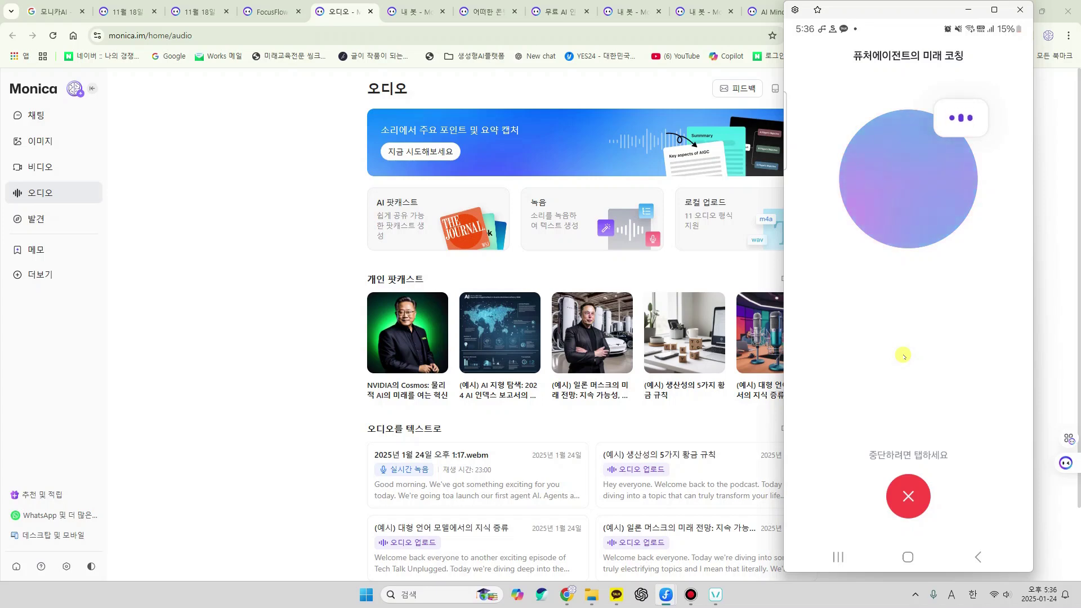
left_click(906, 494)
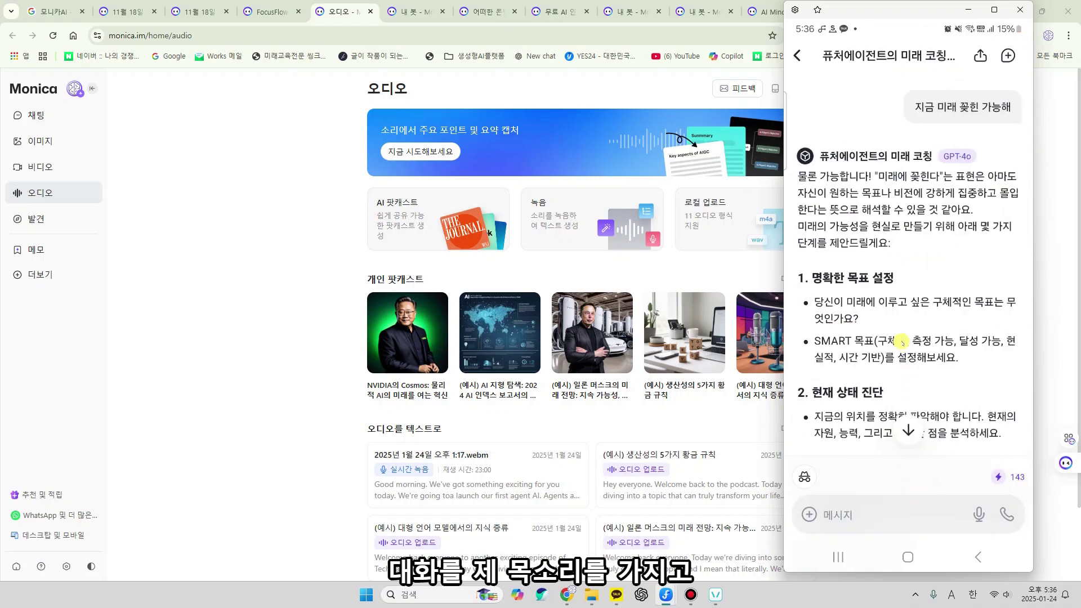
left_click(797, 55)
left_click(803, 53)
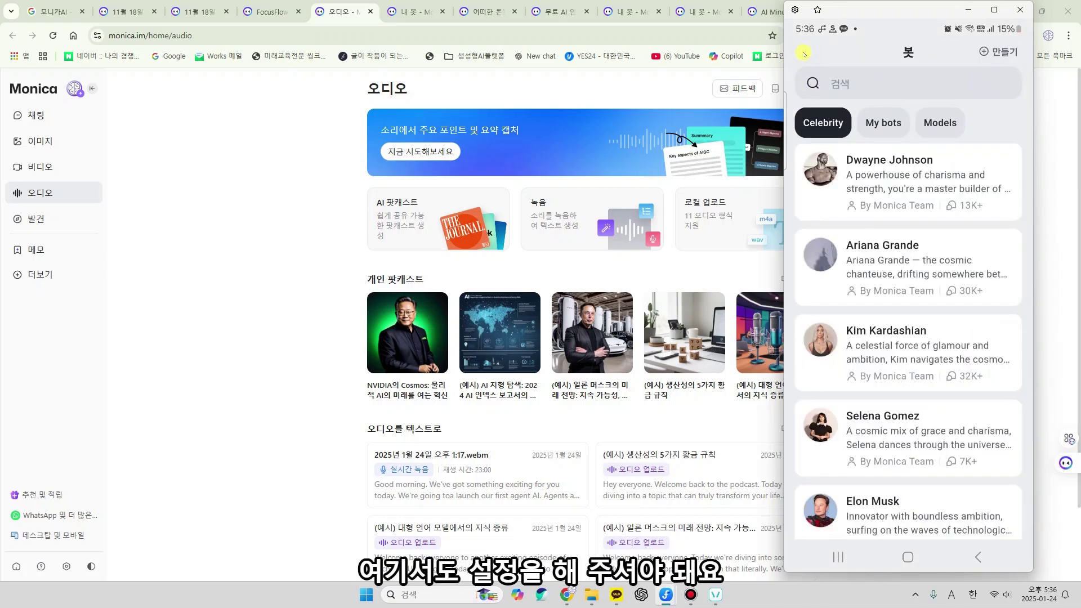
left_click(804, 54)
left_click(978, 556)
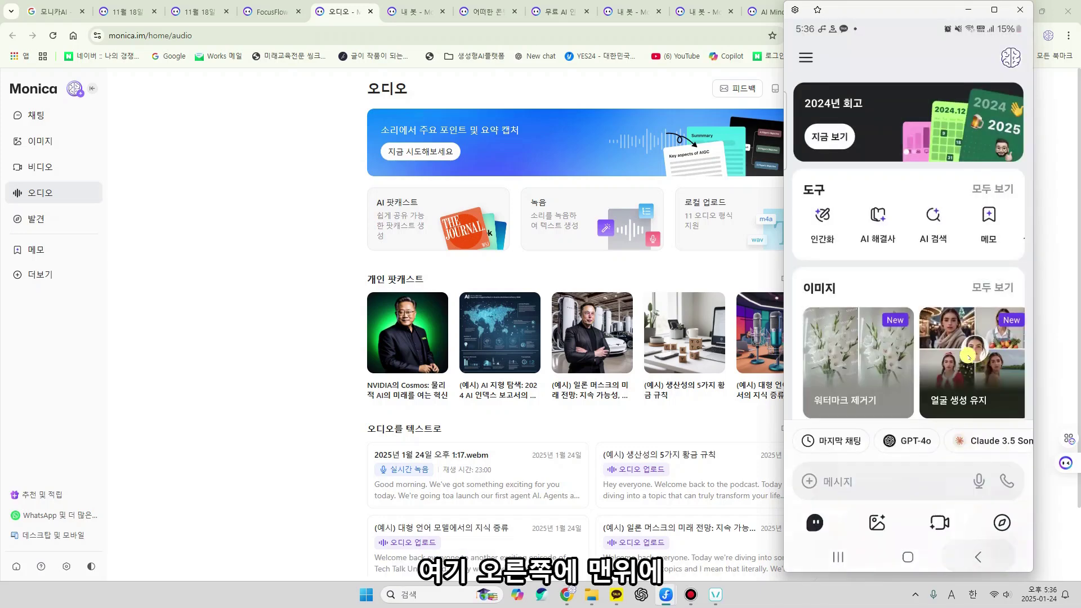
Step: Look at the default 음성 setting in the app's account settings and return to the home page
left_click(1010, 57)
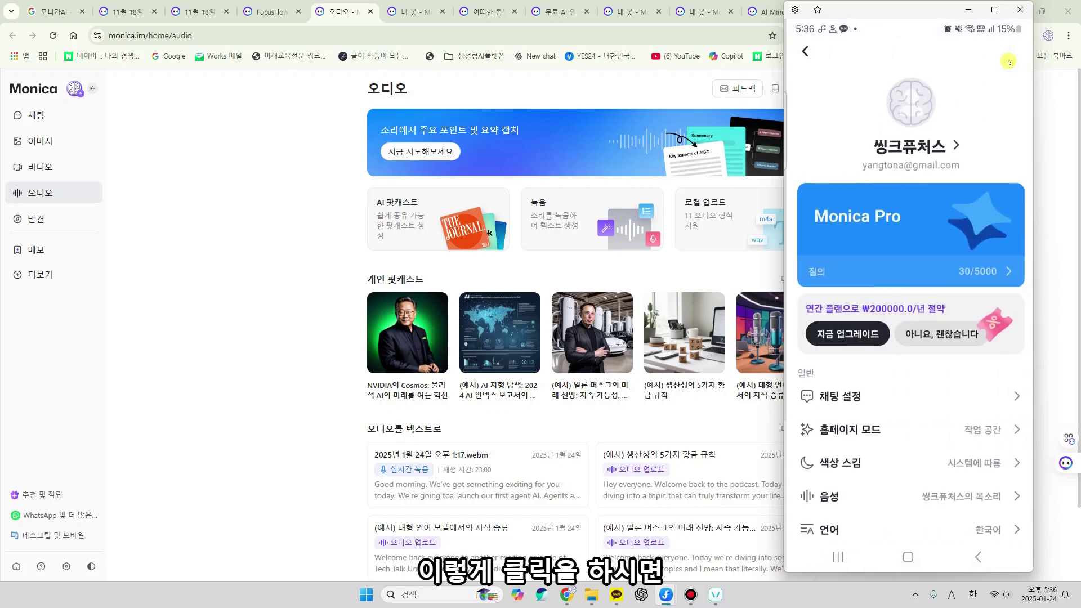
scroll(861, 465, "down", 2)
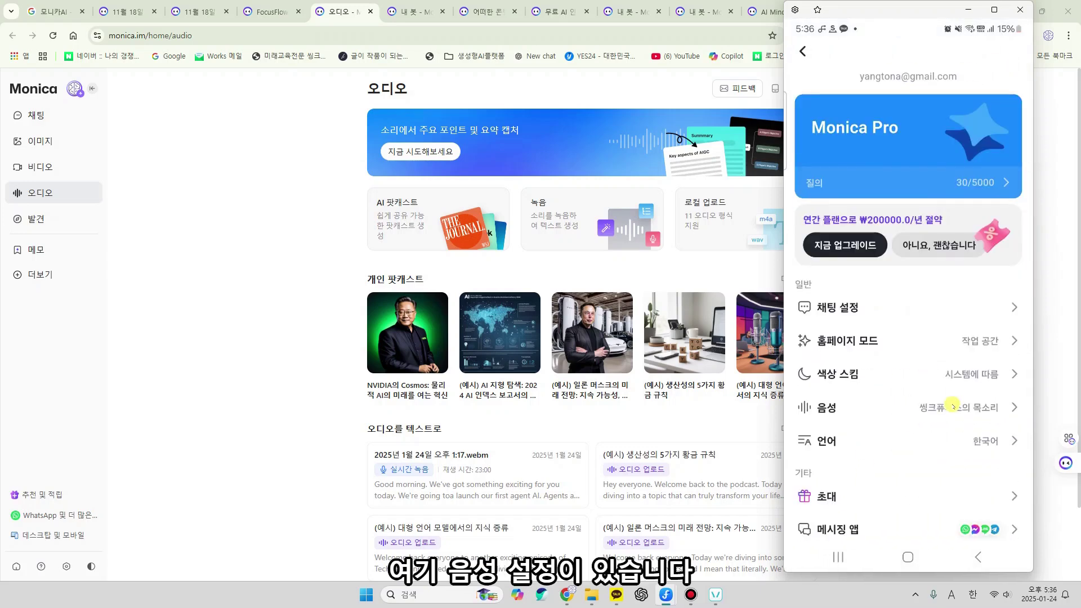
left_click(952, 406)
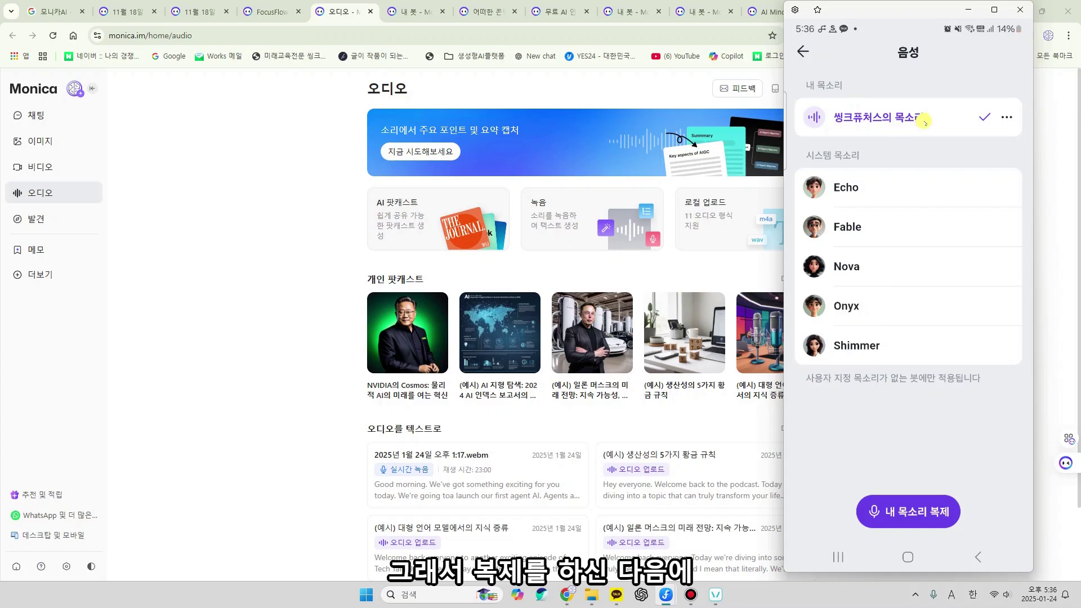
left_click(803, 51)
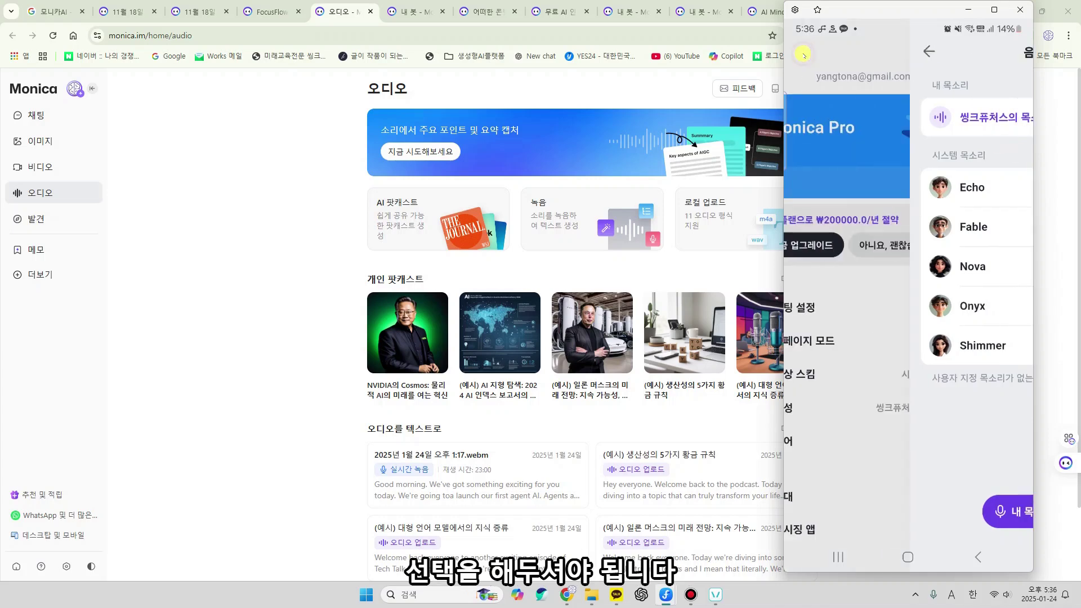
left_click(805, 51)
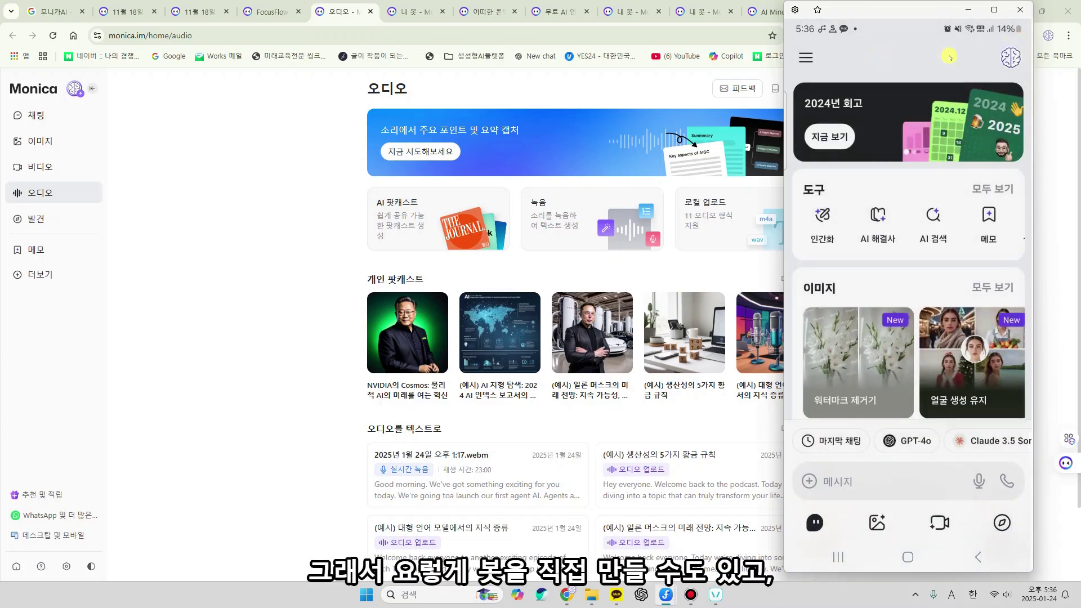
Step: Hide the mirrored phone, open the website's 팟캐스트 tool and look at its PDF / 문서 and 긴 텍스트 source options
left_click(968, 9)
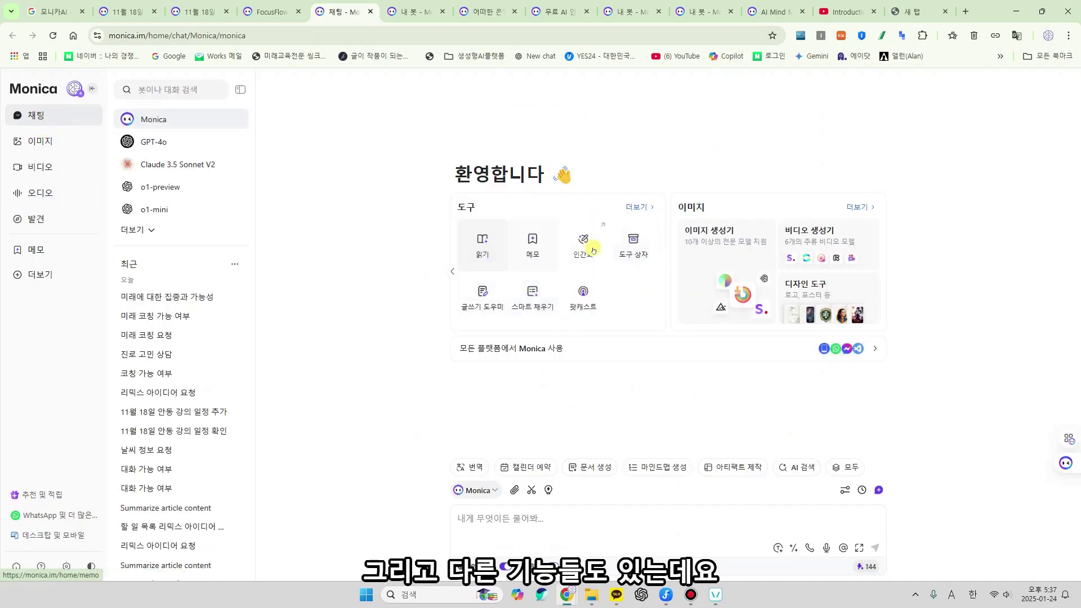
left_click(583, 295)
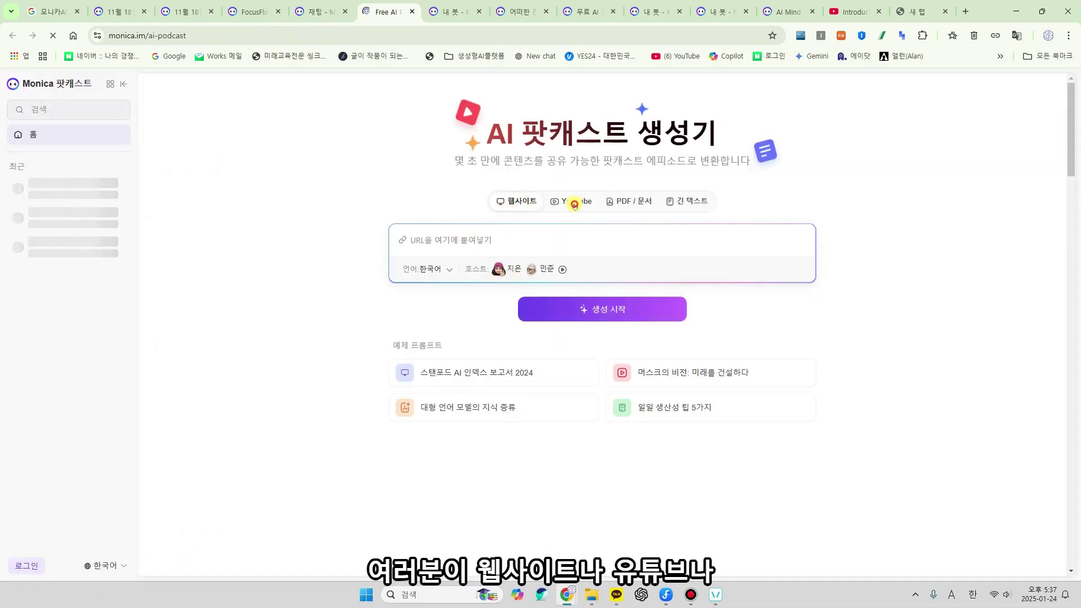
left_click(624, 203)
left_click(691, 202)
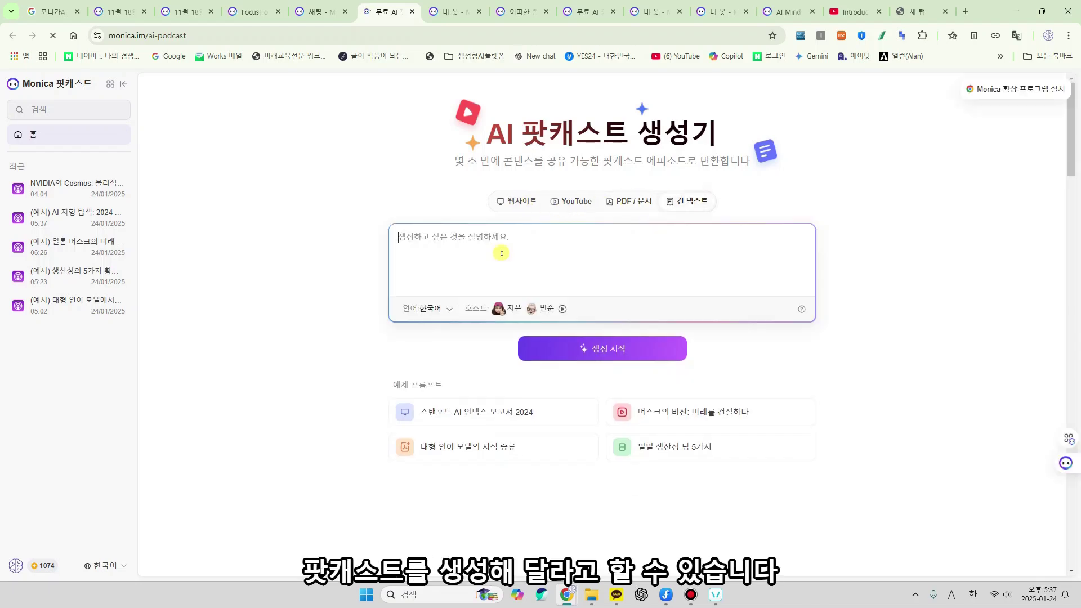
Step: Open the NVIDIA의 Cosmos podcast, play it, skip ahead to 01:13 and look through its 팟캐스트 스크립트
left_click(56, 185)
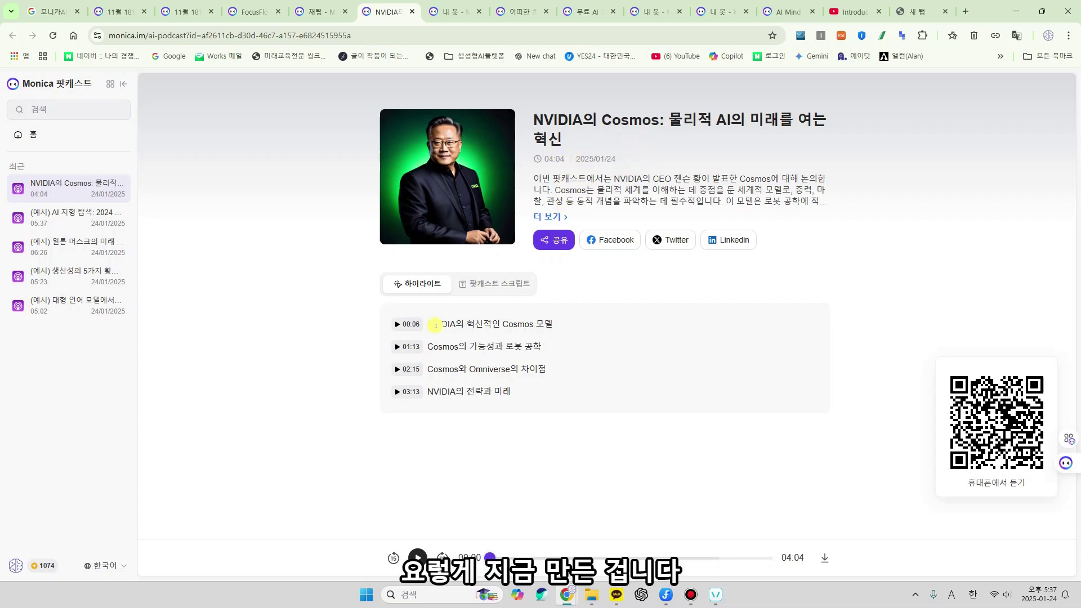
left_click(419, 558)
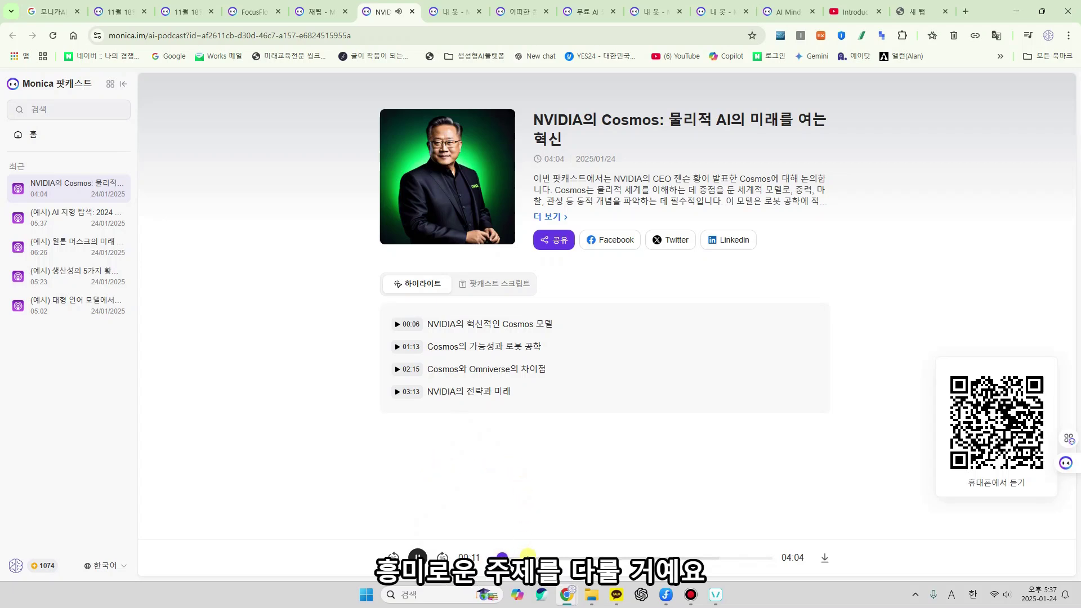
left_click(572, 557)
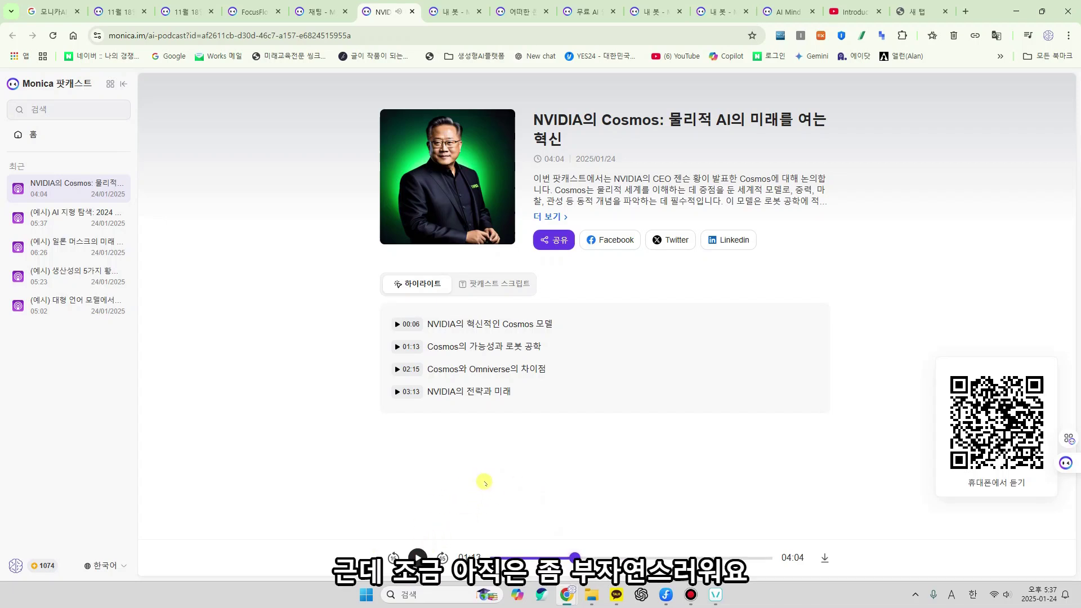
scroll(420, 363, "down", 7)
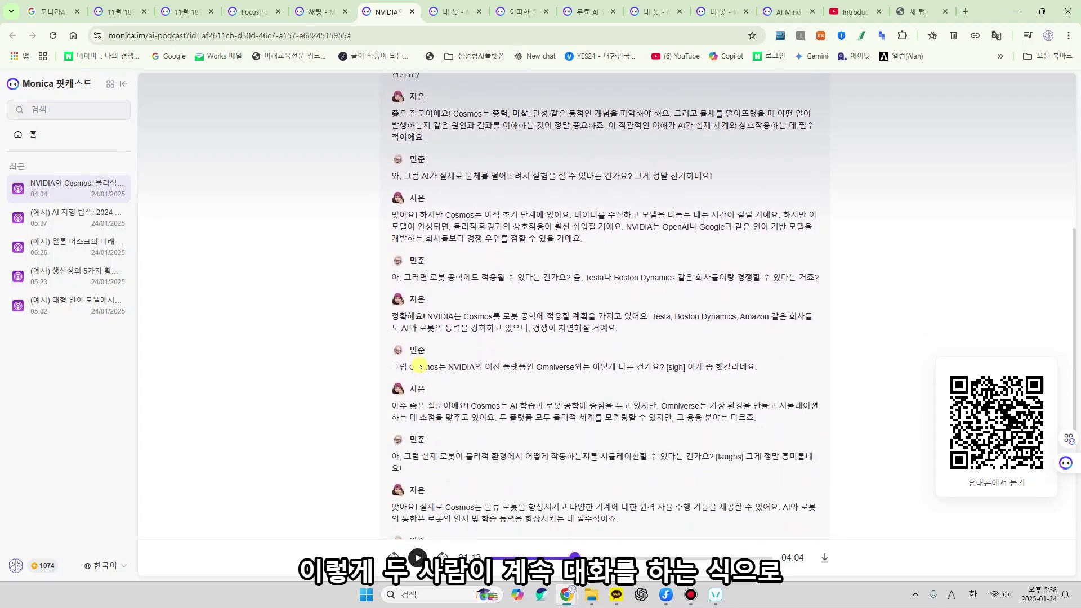
scroll(420, 372, "up", 10)
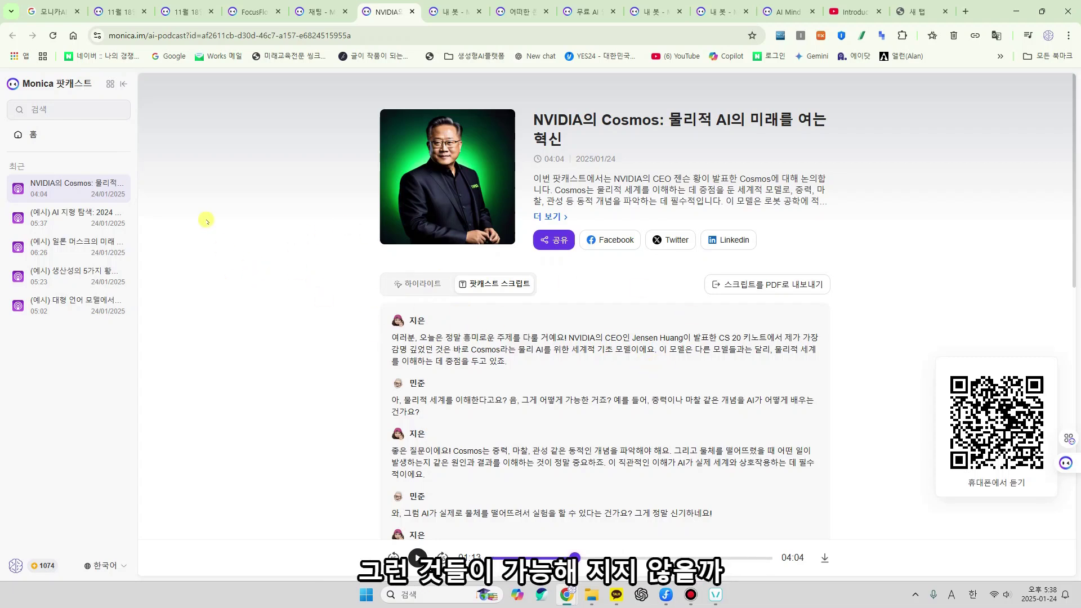
Step: Open the 이미지 section of the Monica home page, look through the models in 이미지 생성 and return to the section's overview
left_click(324, 12)
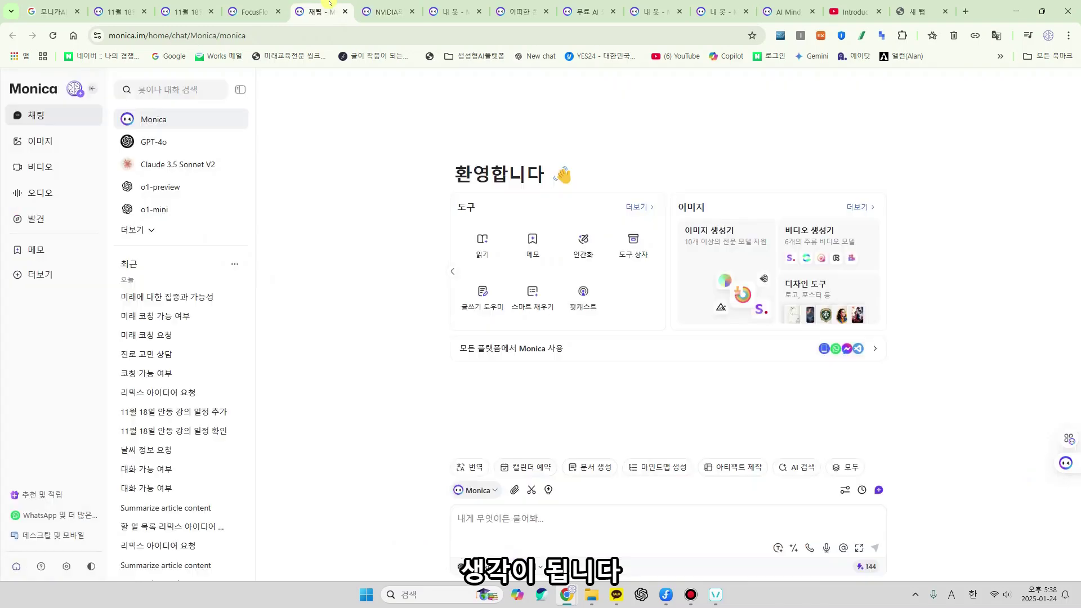
left_click(38, 144)
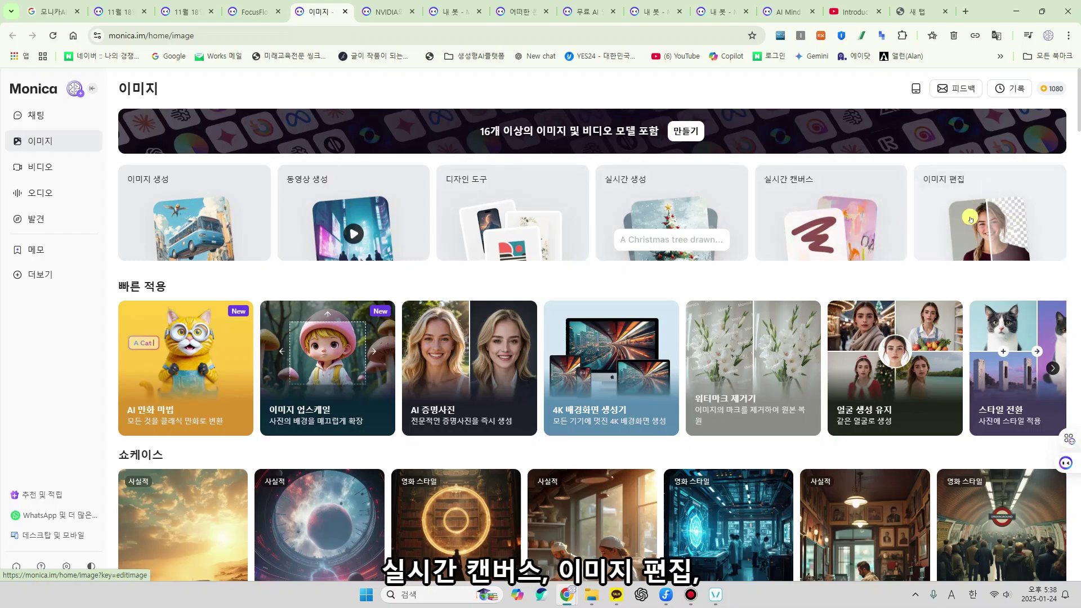
left_click(182, 233)
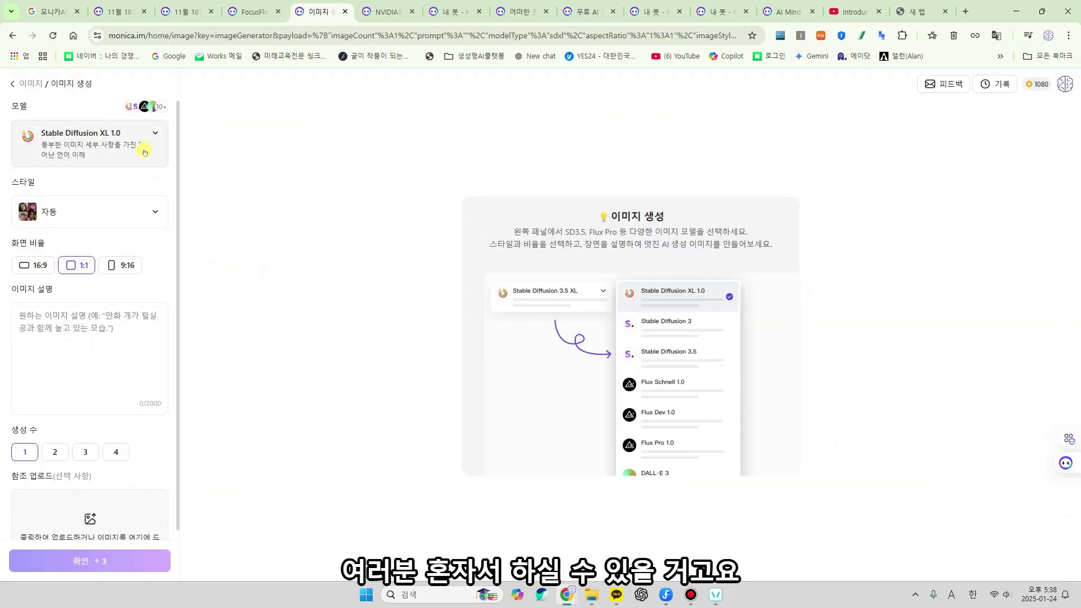
left_click(144, 149)
scroll(109, 340, "up", 5)
scroll(101, 310, "down", 5)
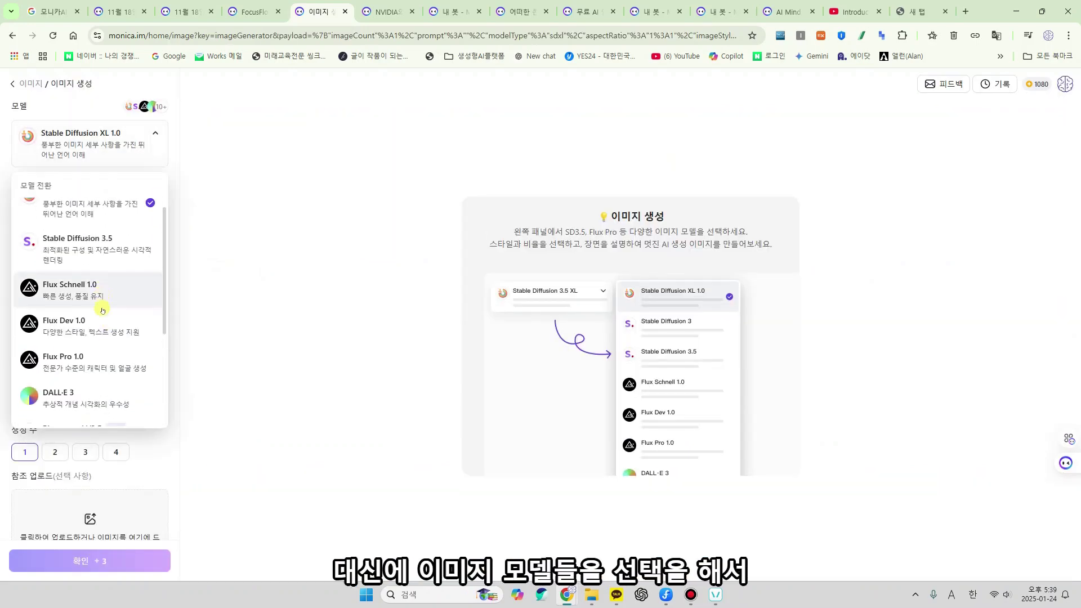
left_click(12, 85)
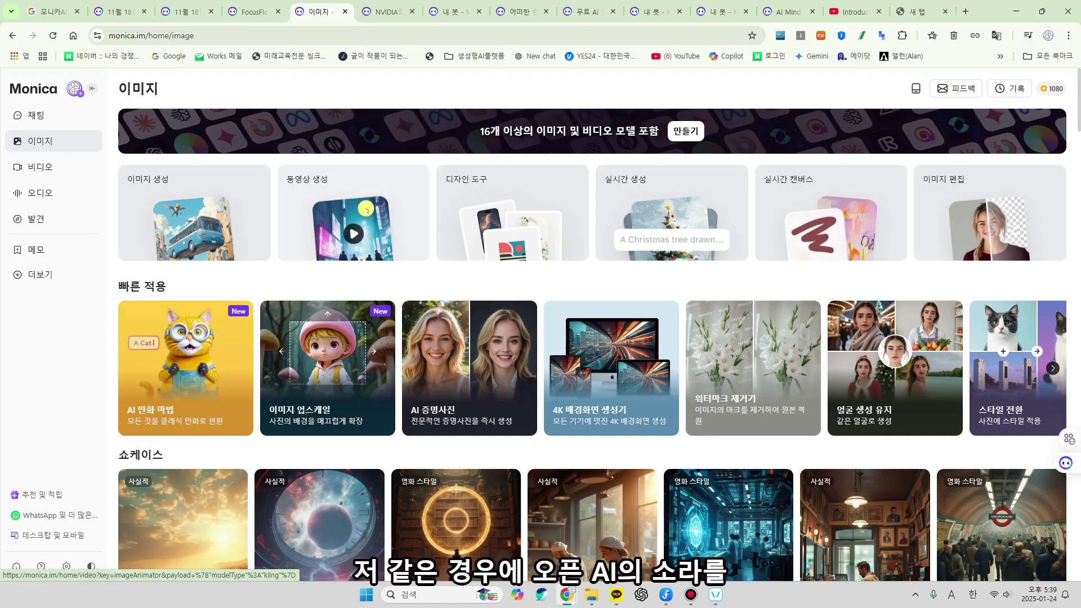
Step: Open the video section, start creating a new video and look at the available video models
left_click(360, 207)
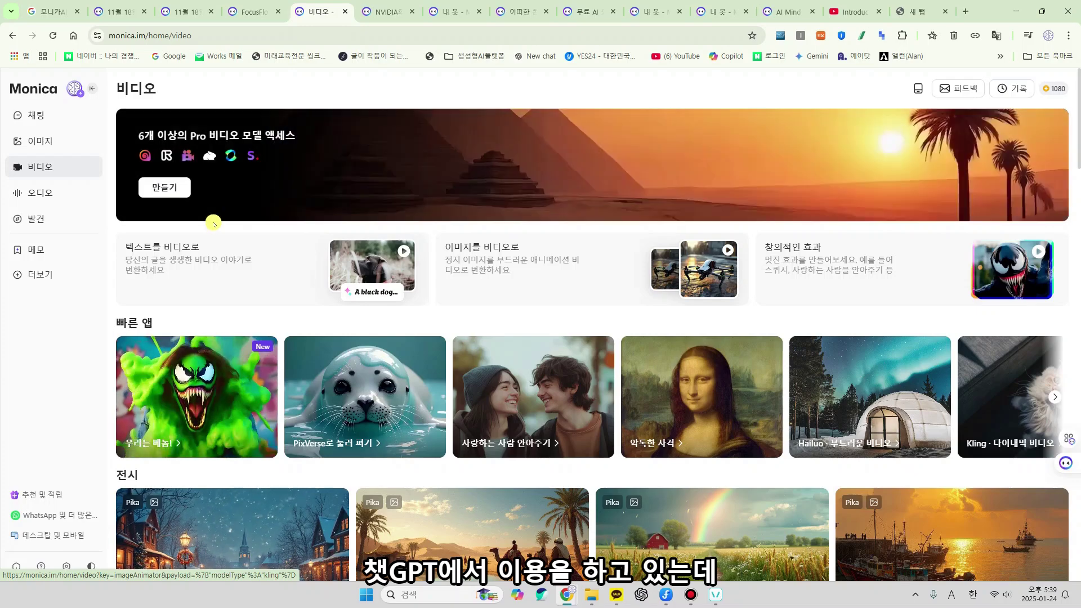
left_click(173, 190)
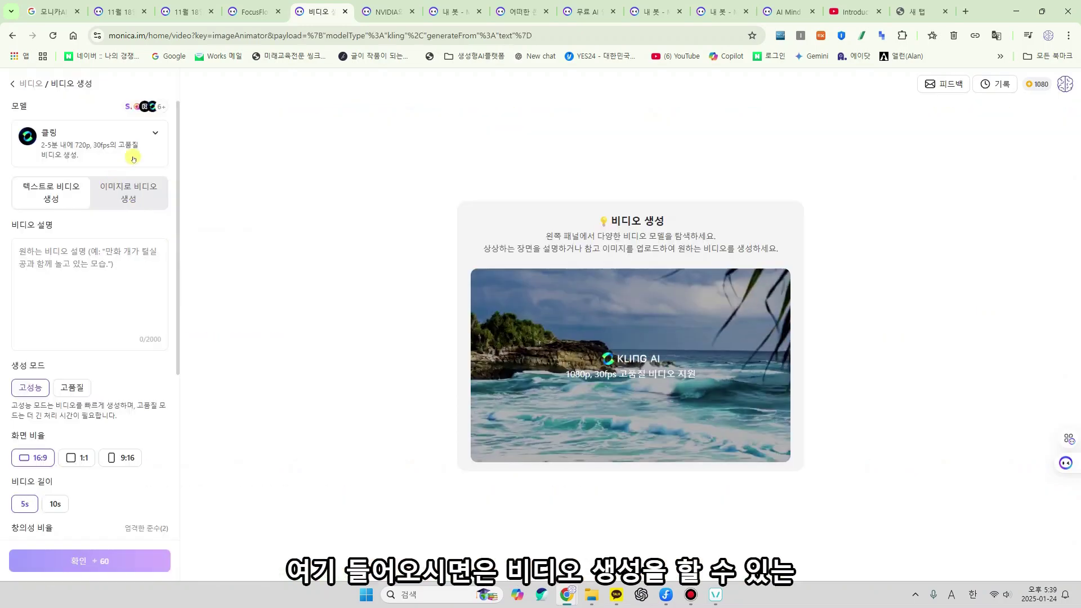
left_click(162, 135)
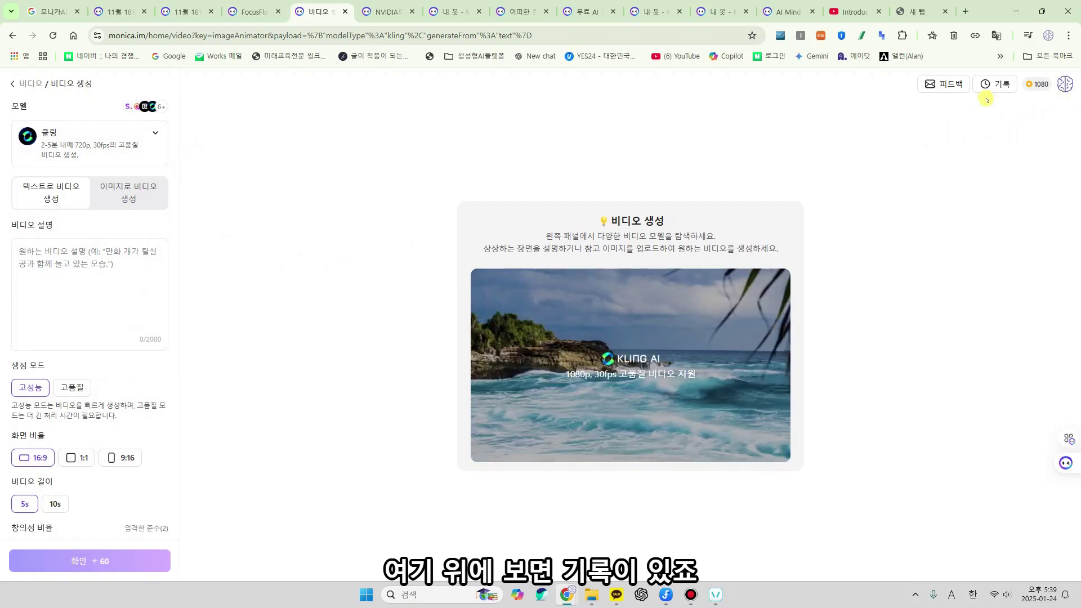
Step: Play the dancing woman and barbecue videos from the video 기록, close the history and return to the 비디오 overview
left_click(996, 84)
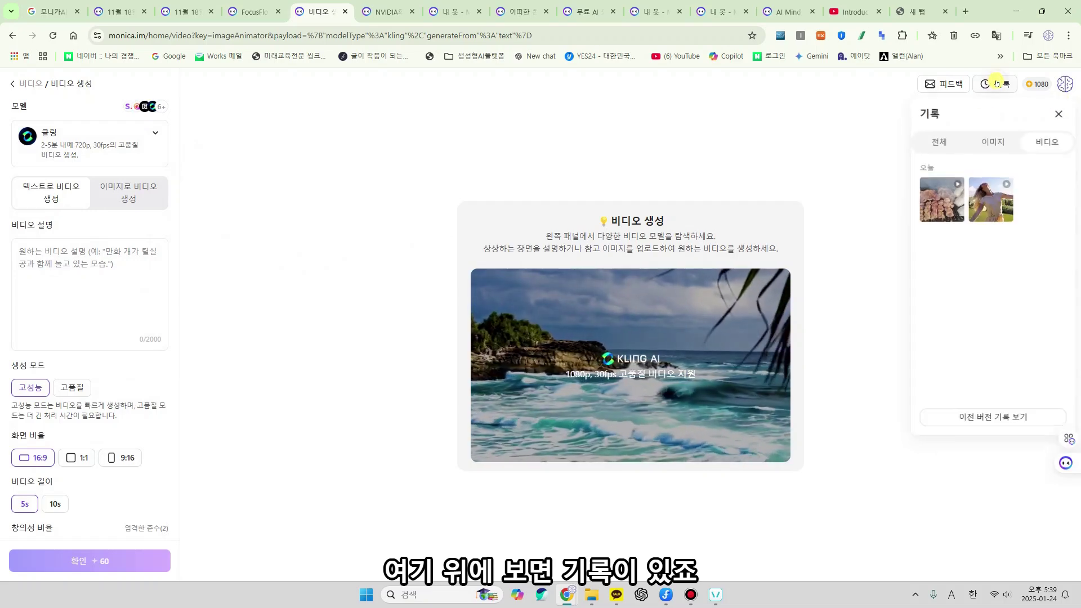
left_click(972, 197)
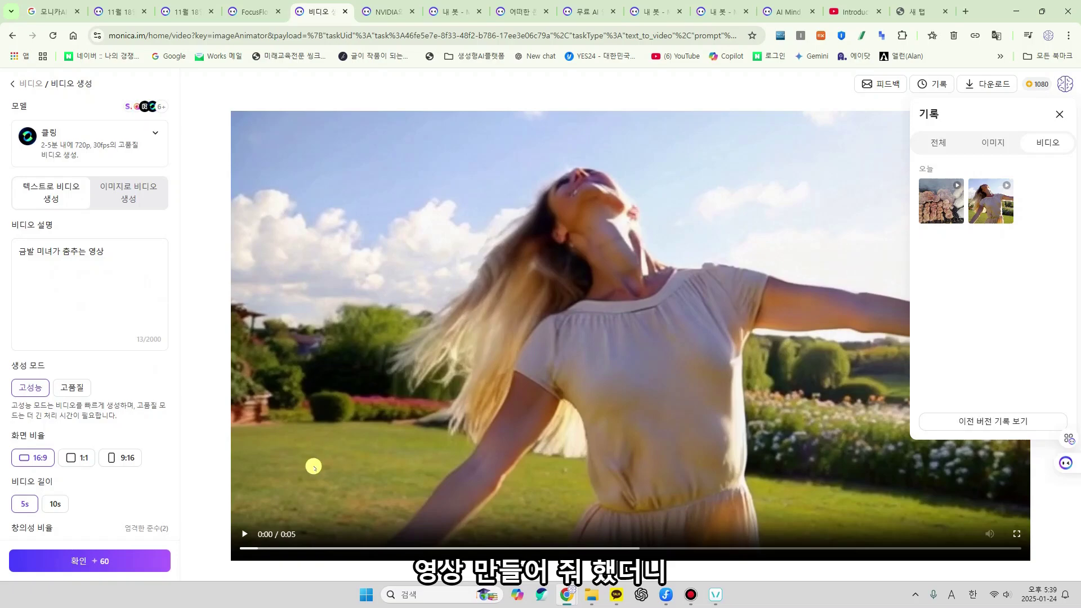
left_click(240, 533)
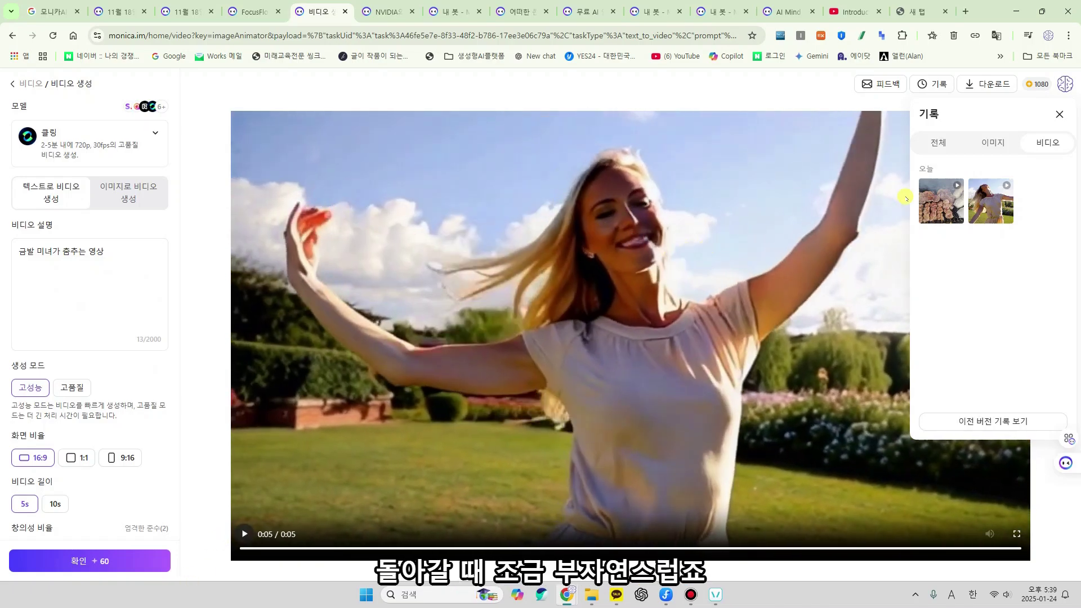
left_click(938, 202)
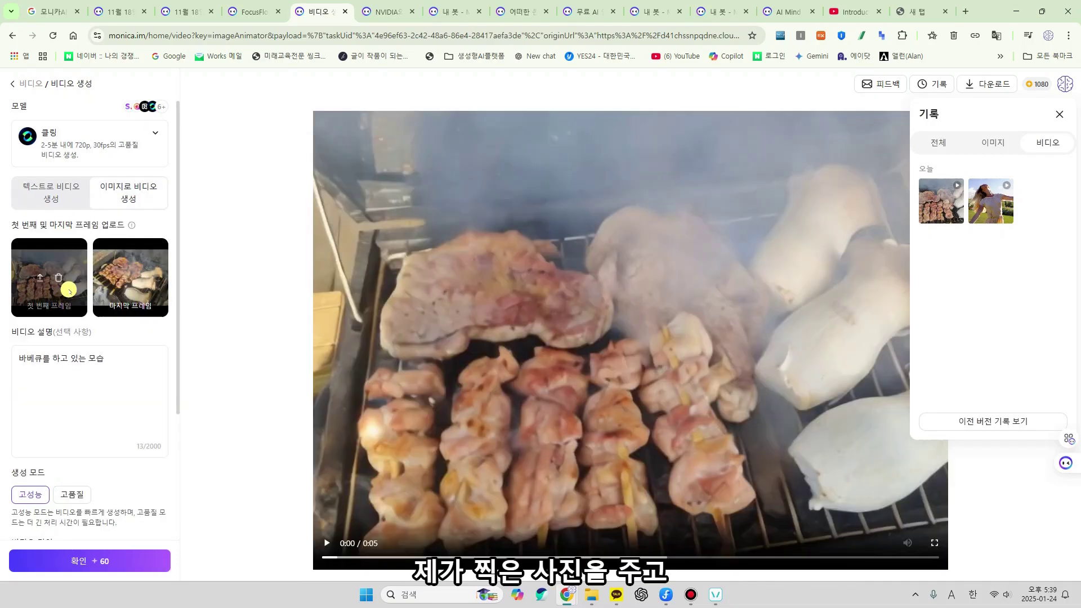
left_click(326, 539)
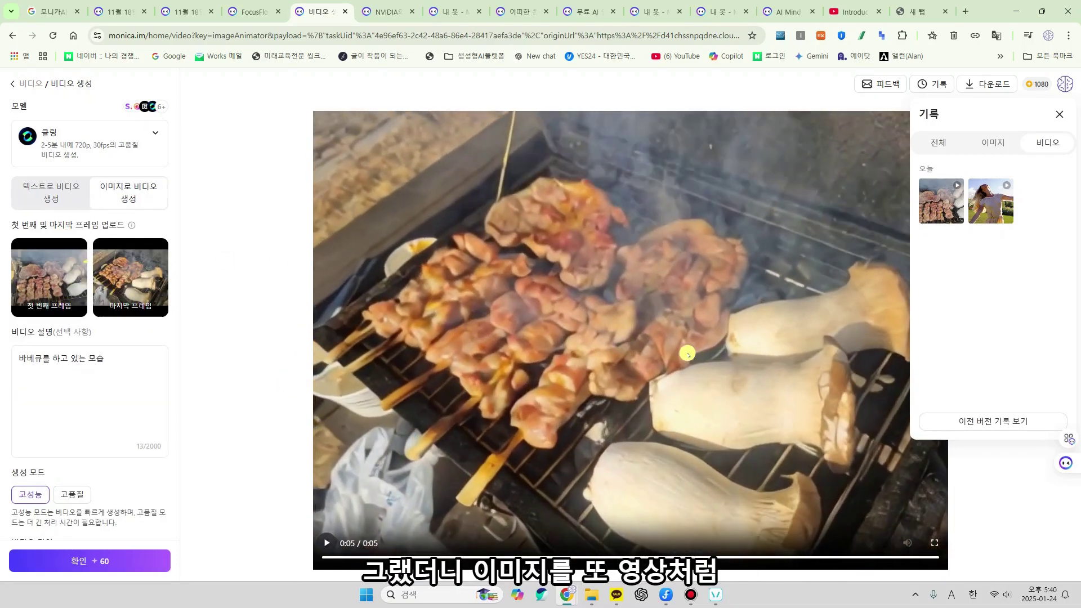
left_click(1059, 114)
left_click(15, 85)
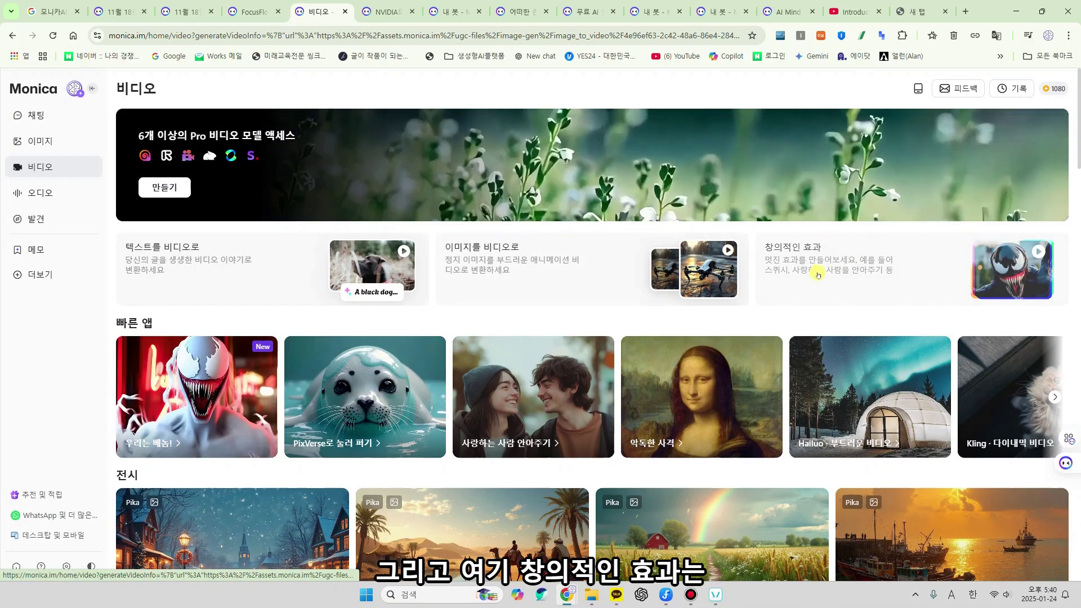
Step: Look at the 창의적인 효과 video tool and its model list, and return to the 이미지 overview
left_click(836, 252)
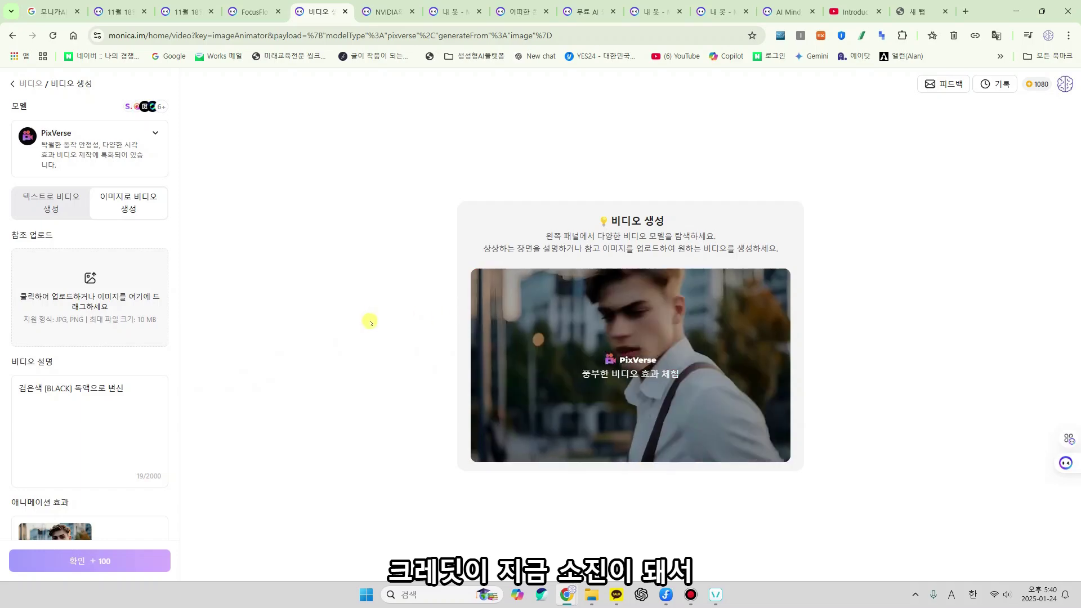
left_click(151, 150)
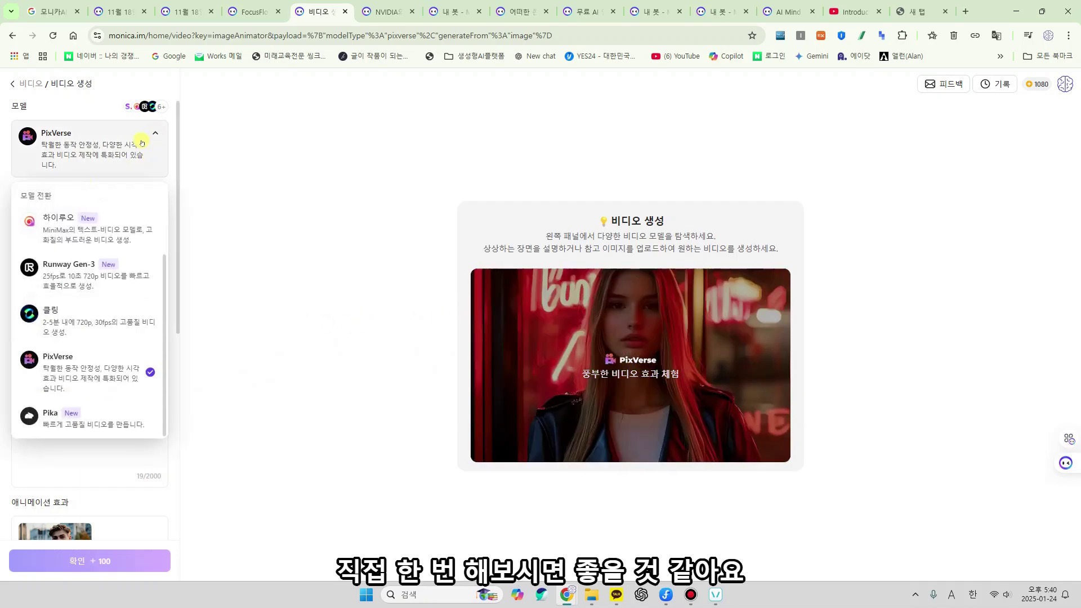
left_click(12, 83)
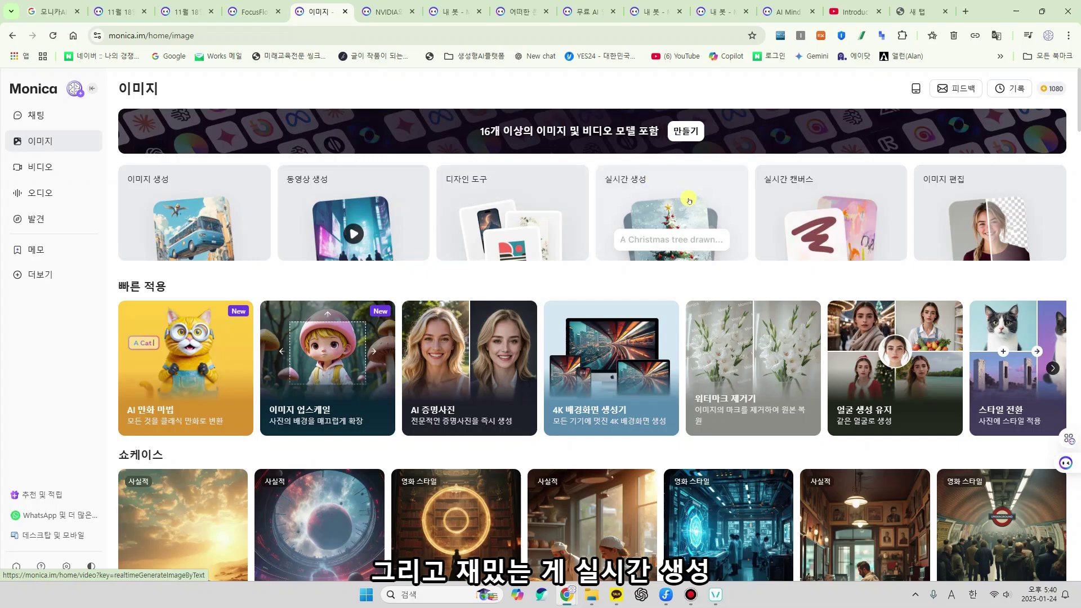
Step: Open 실시간 생성 and generate an image live from the prompt 고양이가 밥먹는
left_click(665, 209)
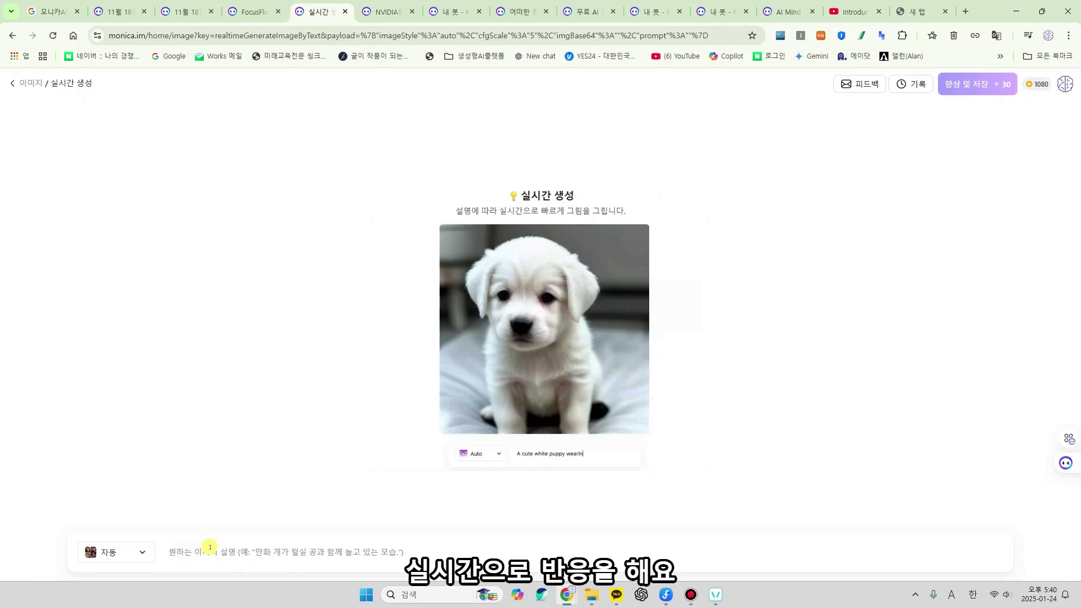
type("고양이")
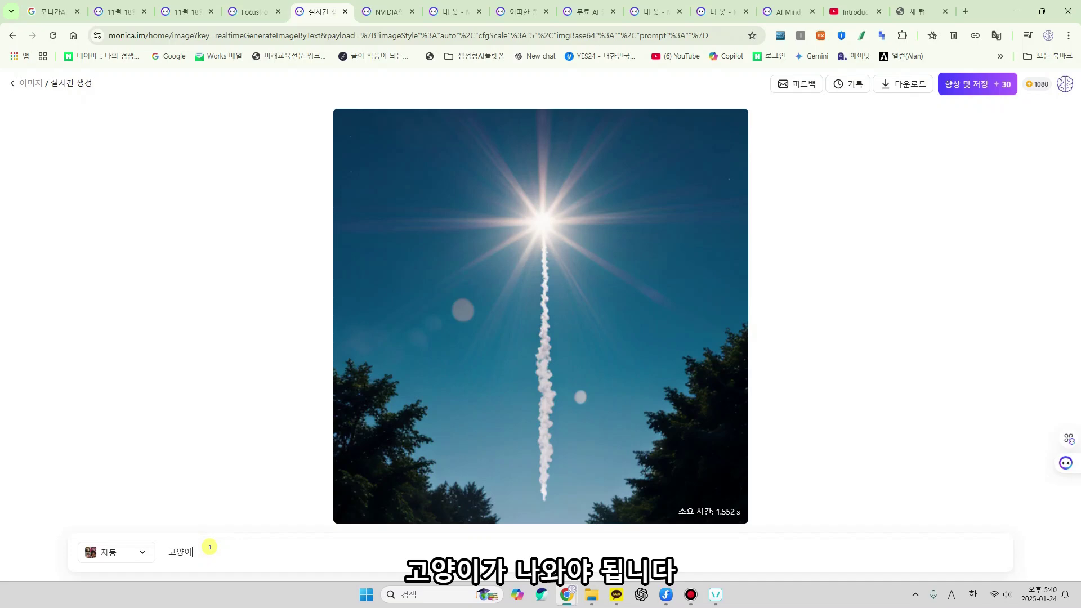
type("가 밥먹는")
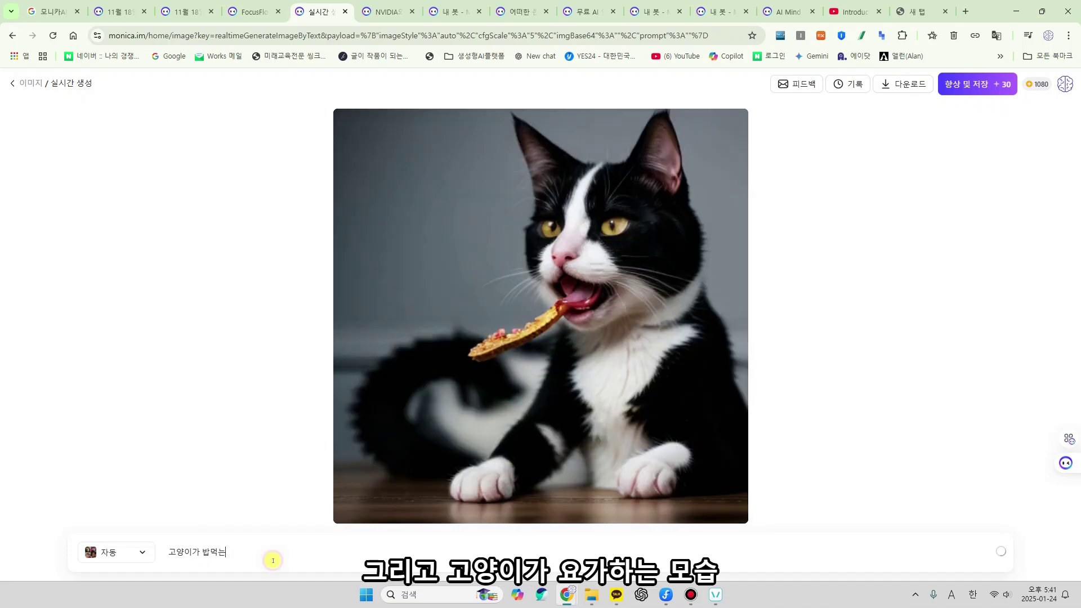
Step: Change the real-time image prompt to 고양이가 요가하는 모습
key("BackSpace")
key("BackSpace")
key("BackSpace")
type("요")
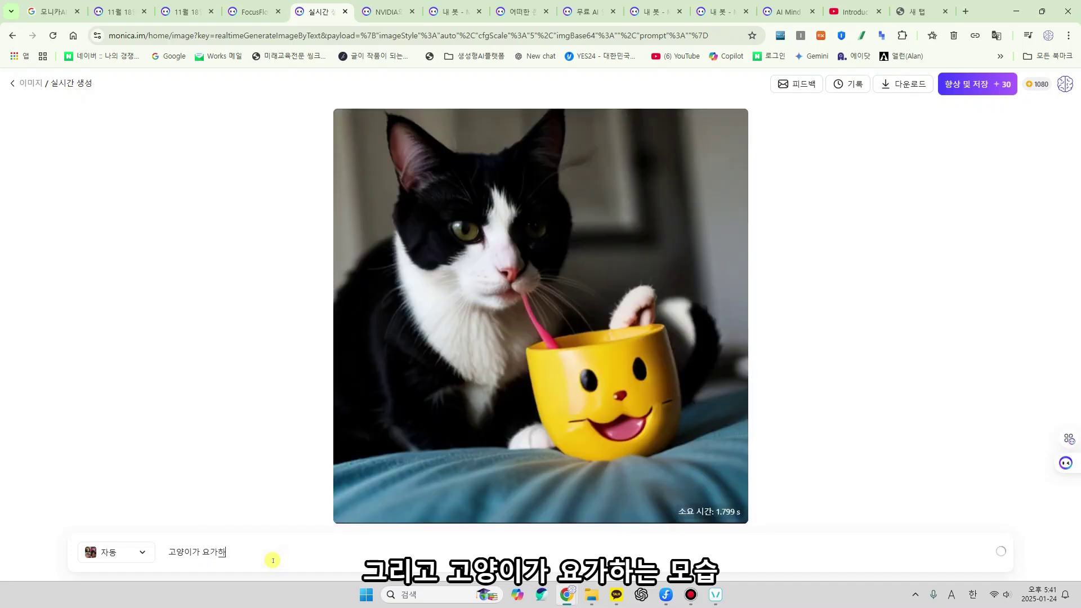
type("가하는 모습")
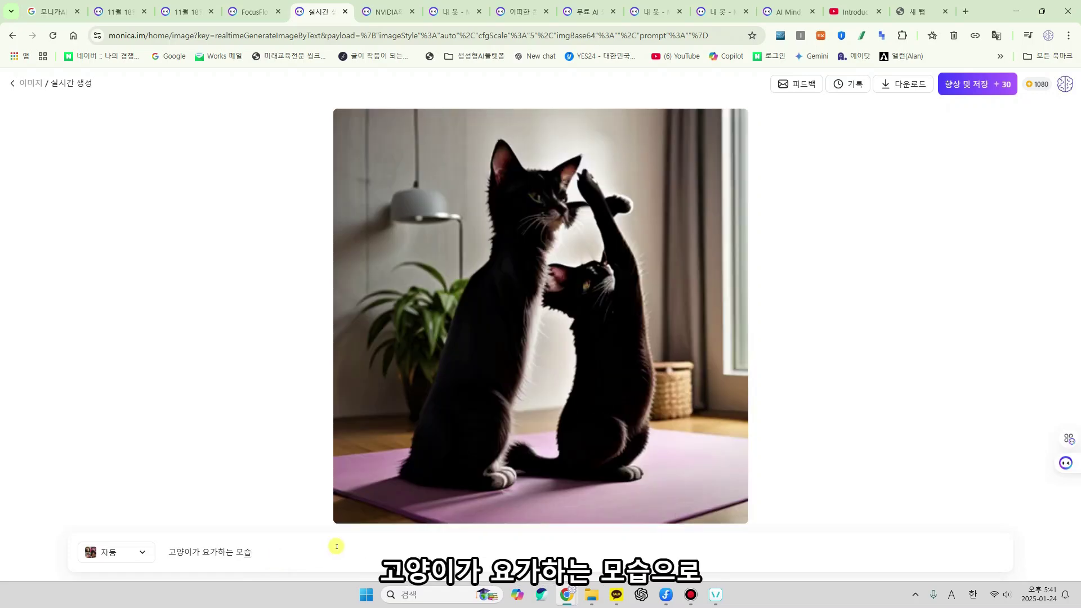
Step: Shorten the real-time image prompt to just 고양이가
left_click_drag(270, 551, 184, 549)
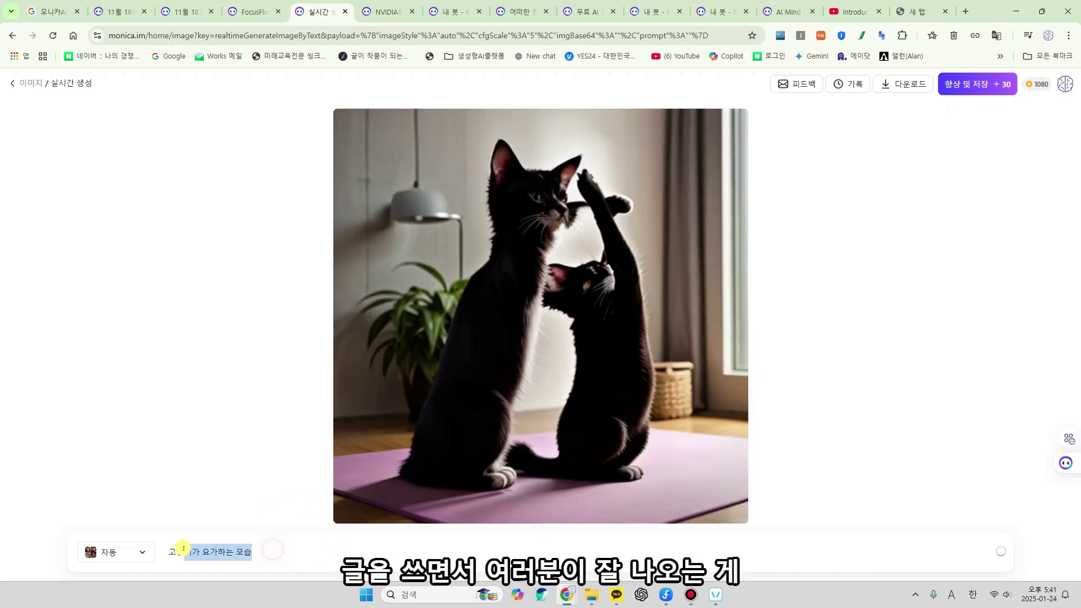
left_click(273, 552)
key("BackSpace")
key("BackSpace")
key("BackSpace")
key("BackSpace")
key("BackSpace")
key("BackSpace")
key("BackSpace")
key("BackSpace")
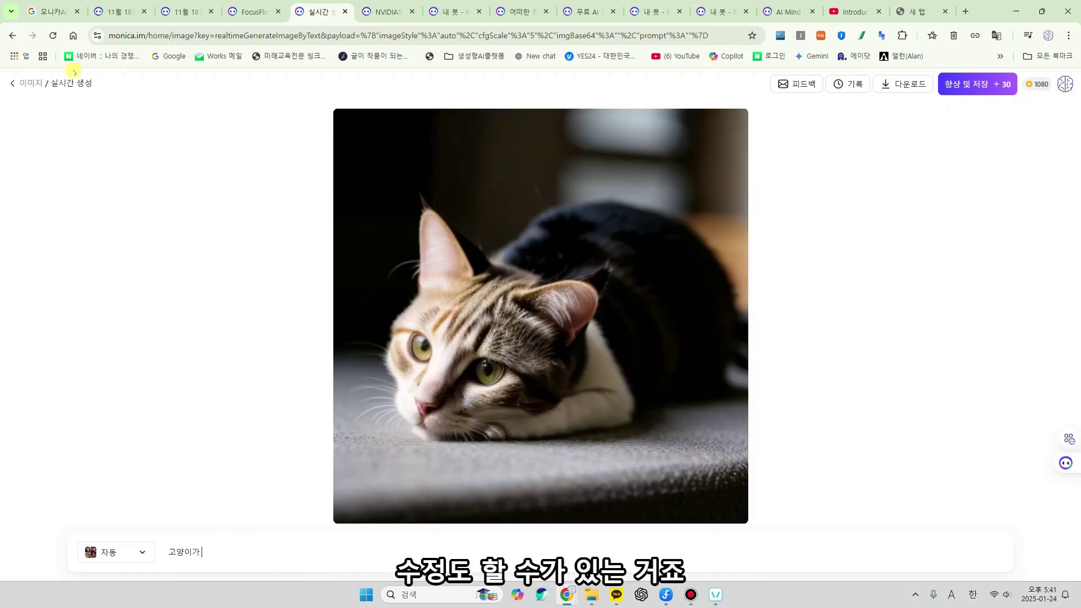
Step: Return to the image overview, open 디자인 도구 and look at its asset type options, keeping Logo
left_click(31, 82)
left_click(508, 201)
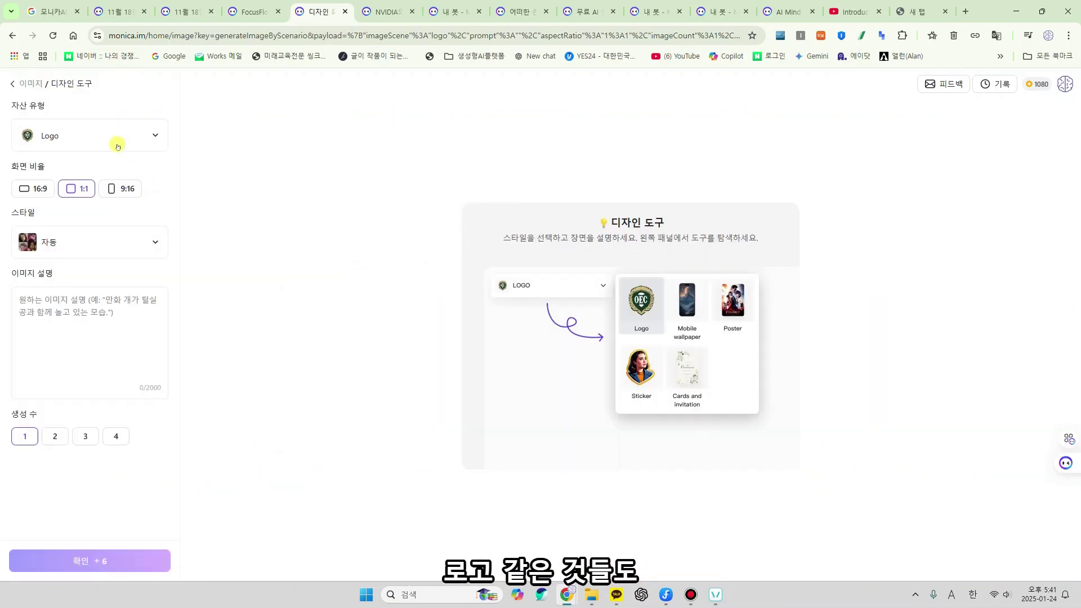
left_click(107, 143)
left_click(70, 137)
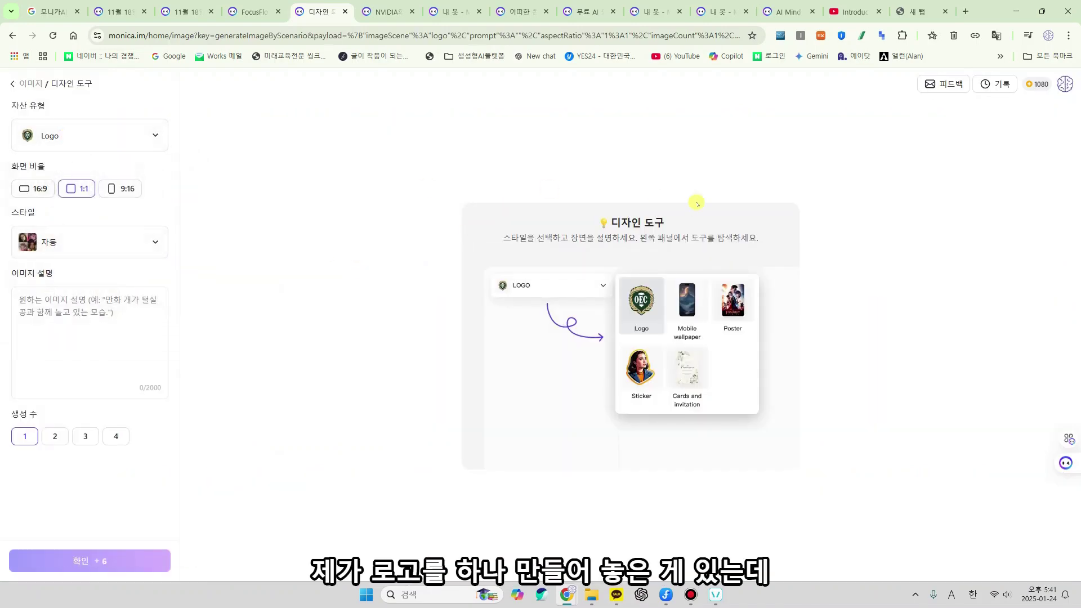
Step: Open the ring-shaped logo from the 기록 and examine the 이미지 설명 prompt used for it
left_click(1001, 84)
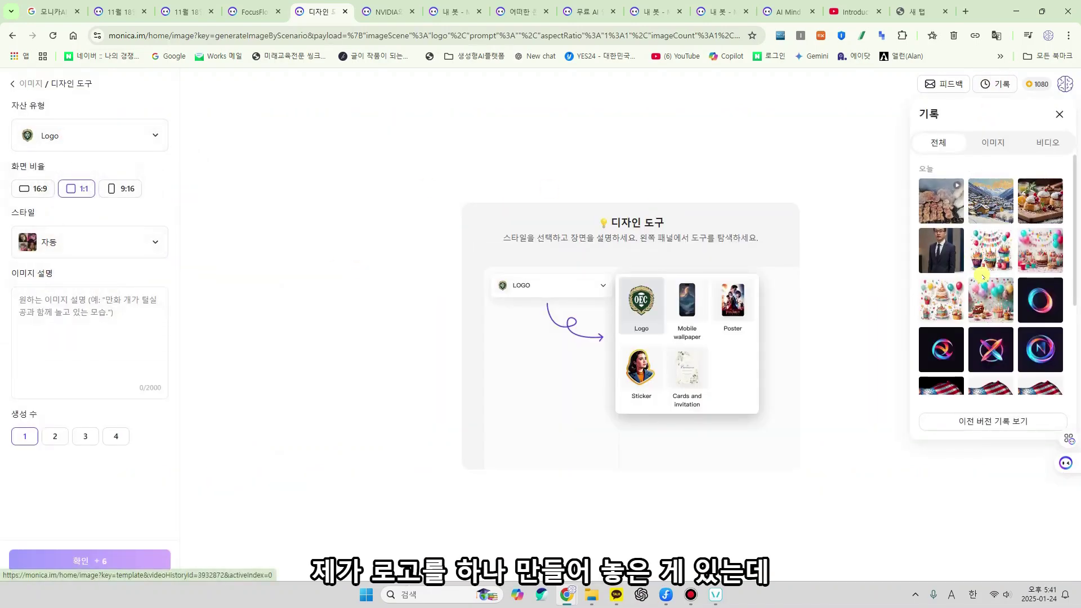
scroll(1004, 228, "down", 2)
left_click(1036, 169)
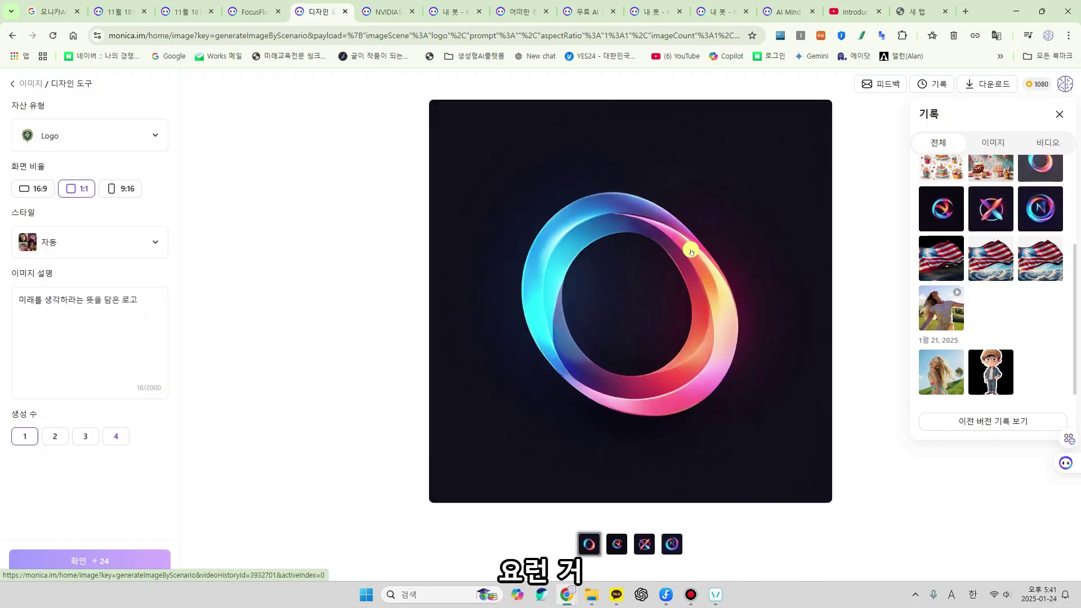
left_click(14, 297)
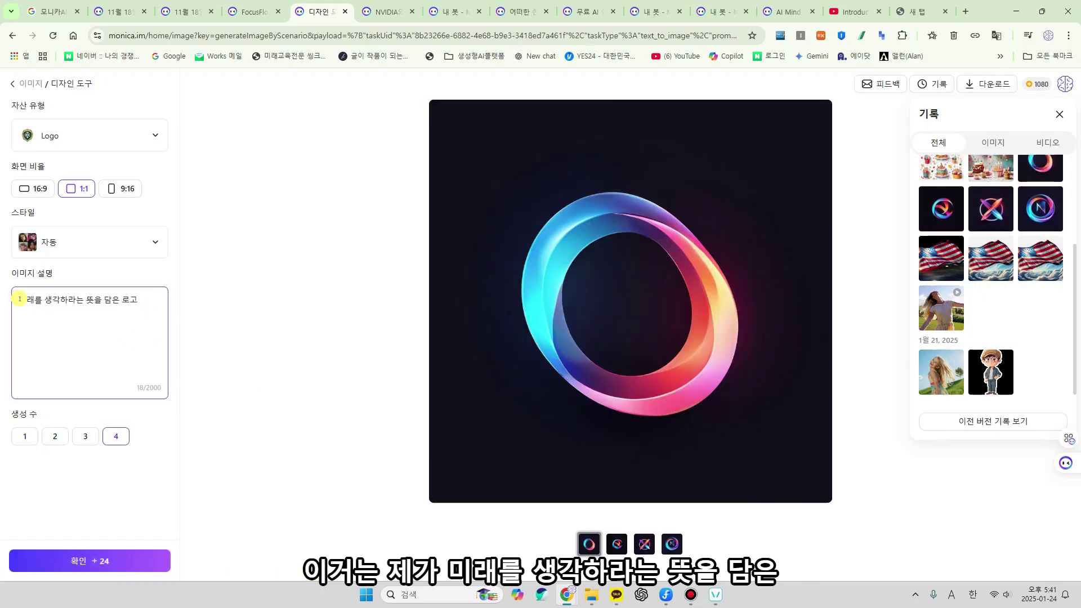
left_click_drag(19, 299, 356, 340)
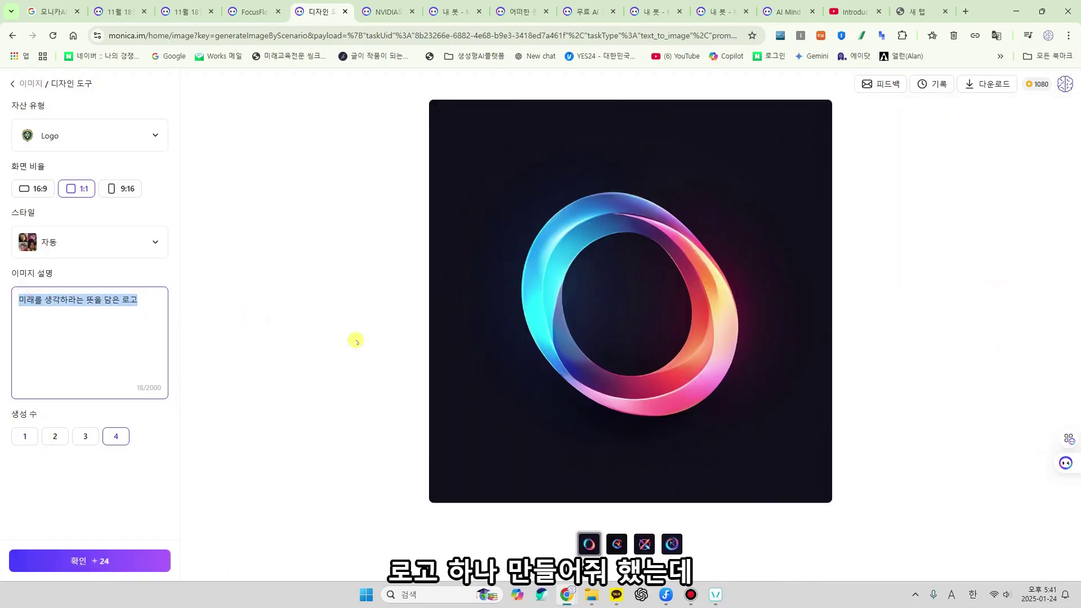
Step: Compare the four generated versions of the 미래를 생각하라는 뜻을 담은 로고 logo, ending on the first one
left_click(617, 544)
left_click(644, 544)
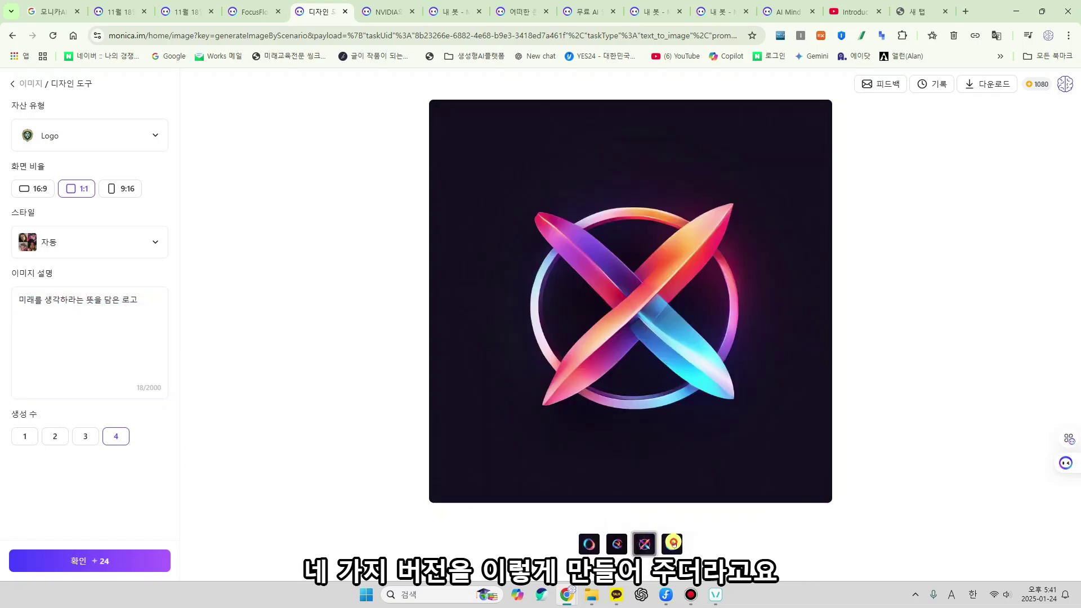
left_click(673, 544)
left_click(644, 543)
left_click(617, 543)
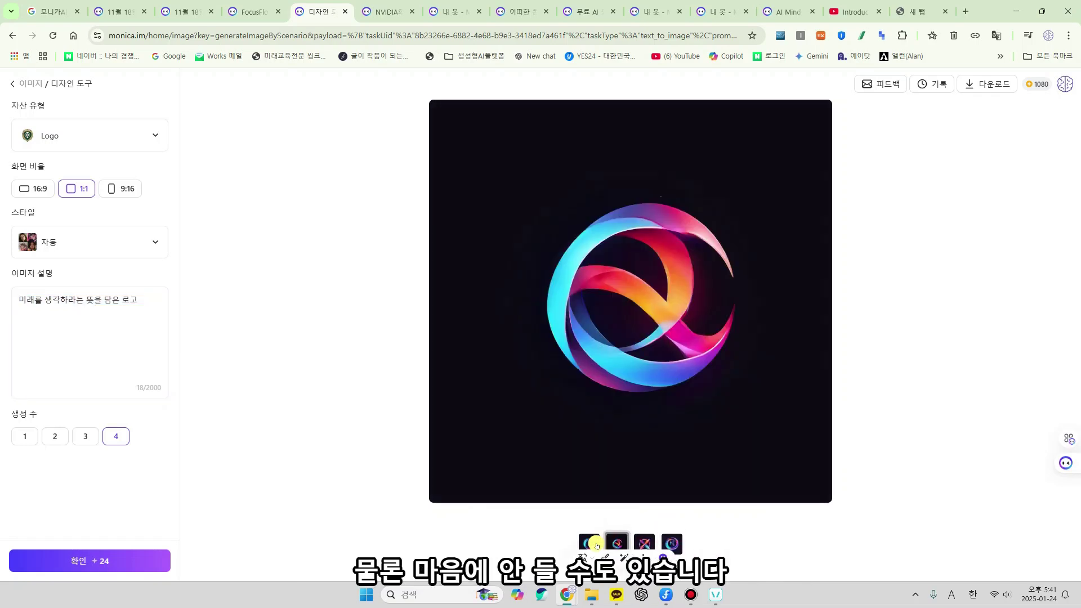
left_click(595, 544)
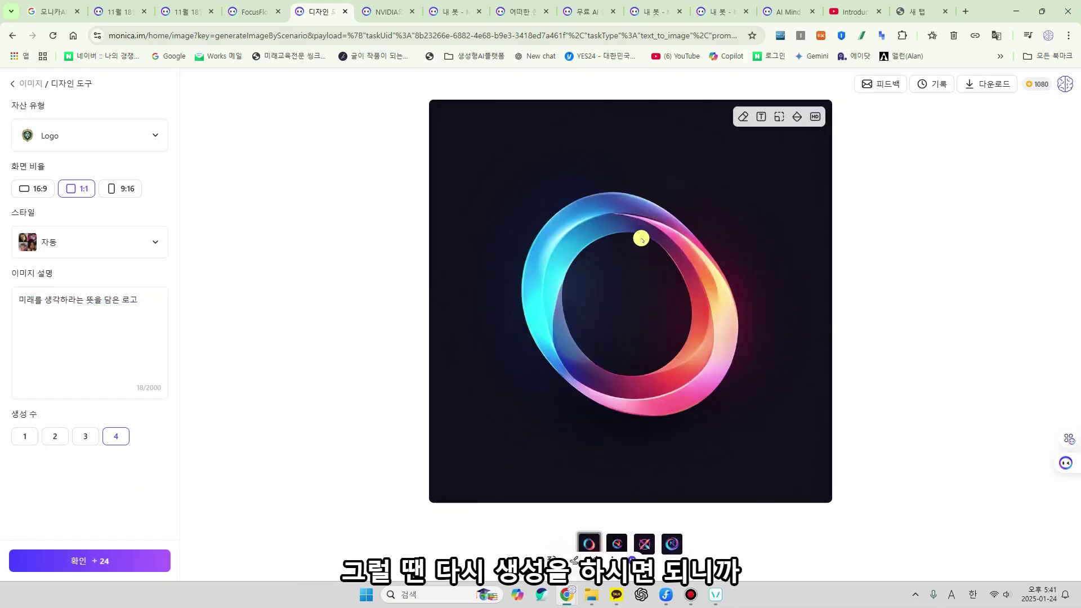
Step: Set the asset type to 카드 및 초대장 and open the cupcake birthday invitation from the 기록
left_click(94, 144)
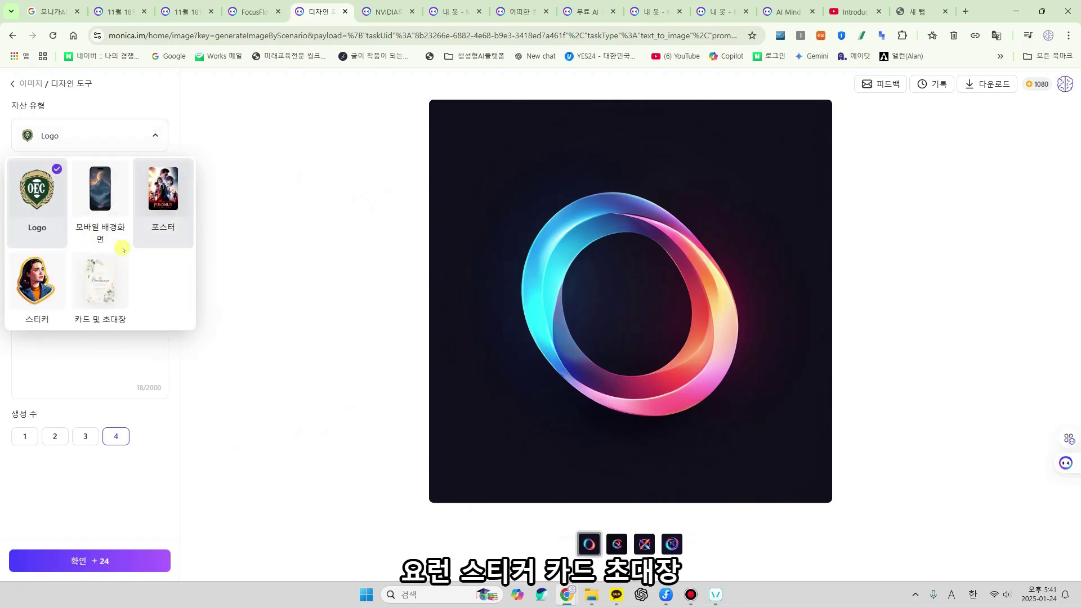
left_click(109, 300)
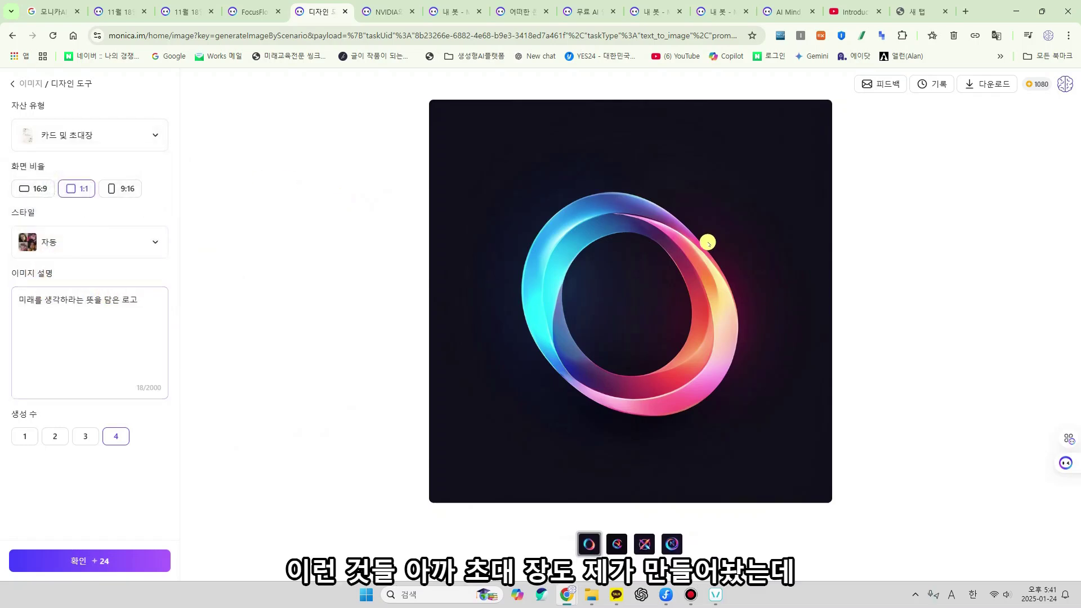
left_click(934, 86)
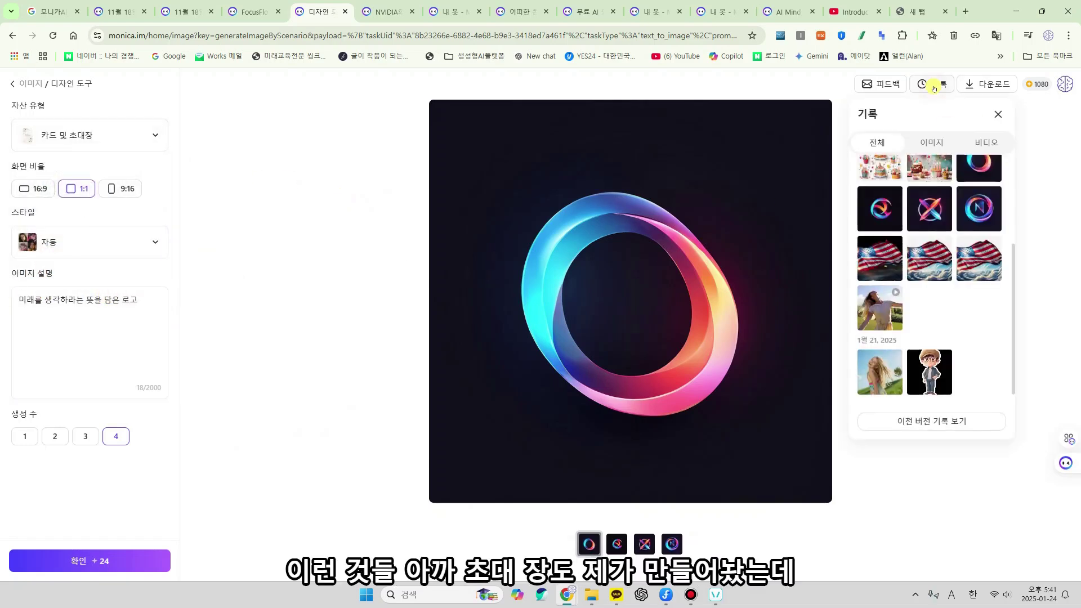
scroll(918, 247, "up", 3)
left_click(919, 249)
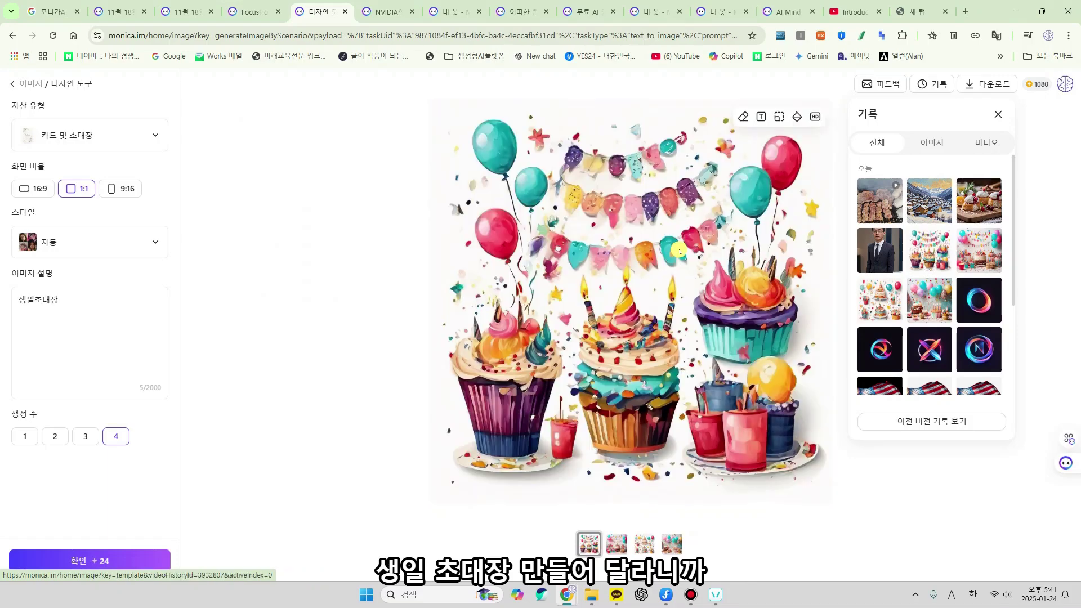
Step: Compare the generated versions of the 생일초대장 image and look at the available 스타일 options
left_click(617, 543)
left_click(644, 543)
left_click(616, 543)
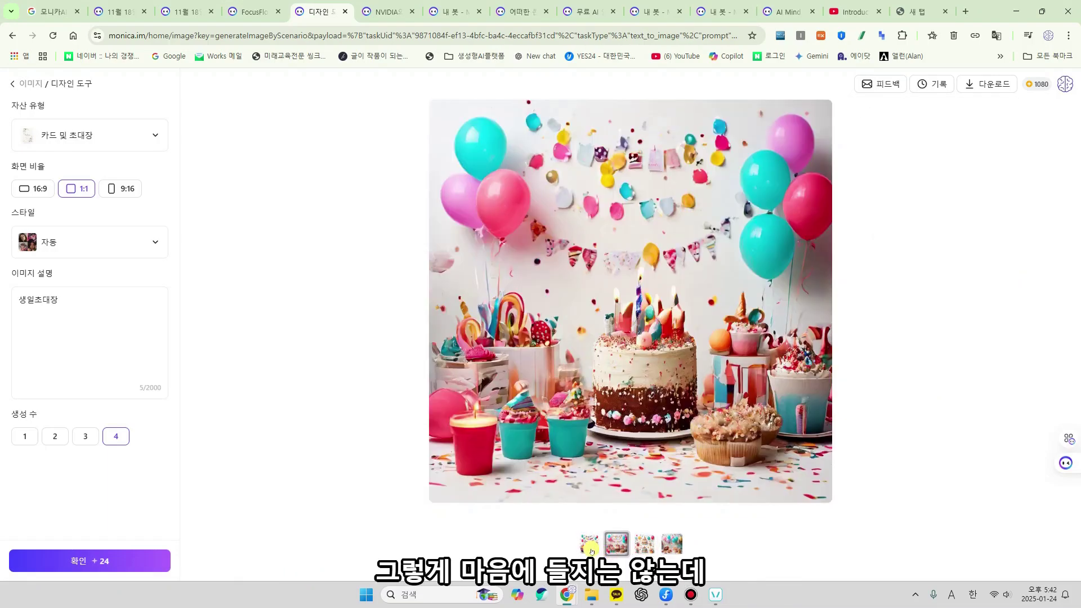
left_click(590, 543)
left_click(672, 543)
left_click(56, 243)
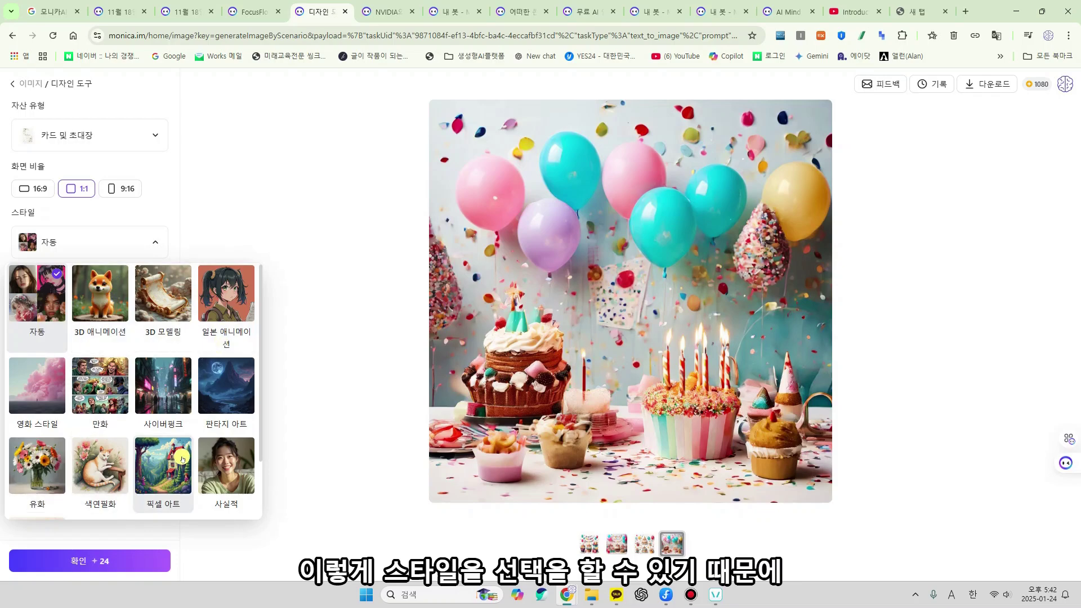
Step: Return to the image overview and upload the DALL·E American flag picture from the 다운로드 folder to the 이미지 편집 tool
key("alt+Left")
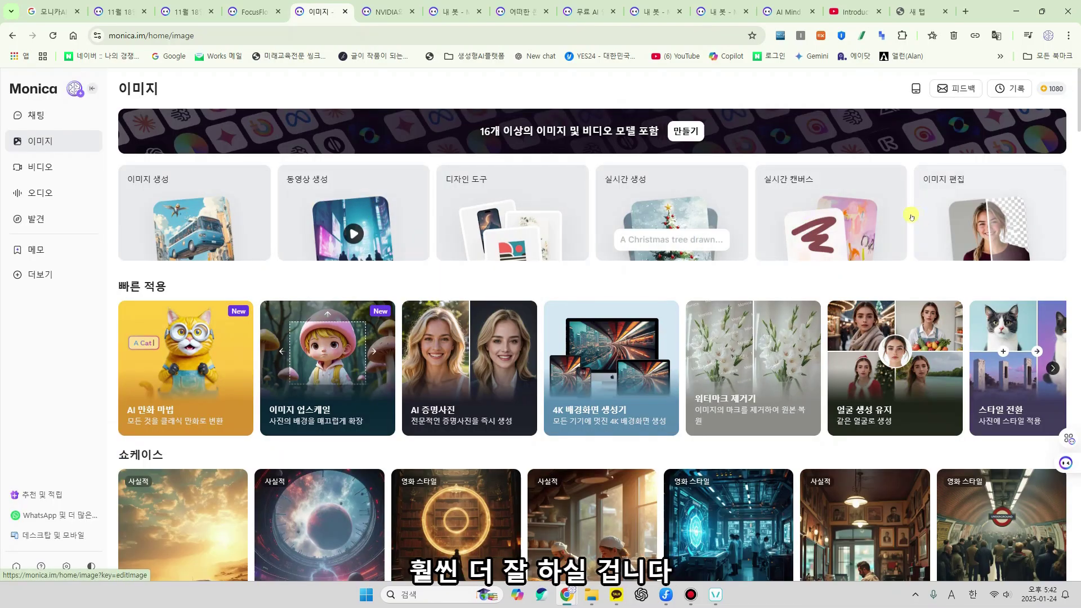
left_click(971, 206)
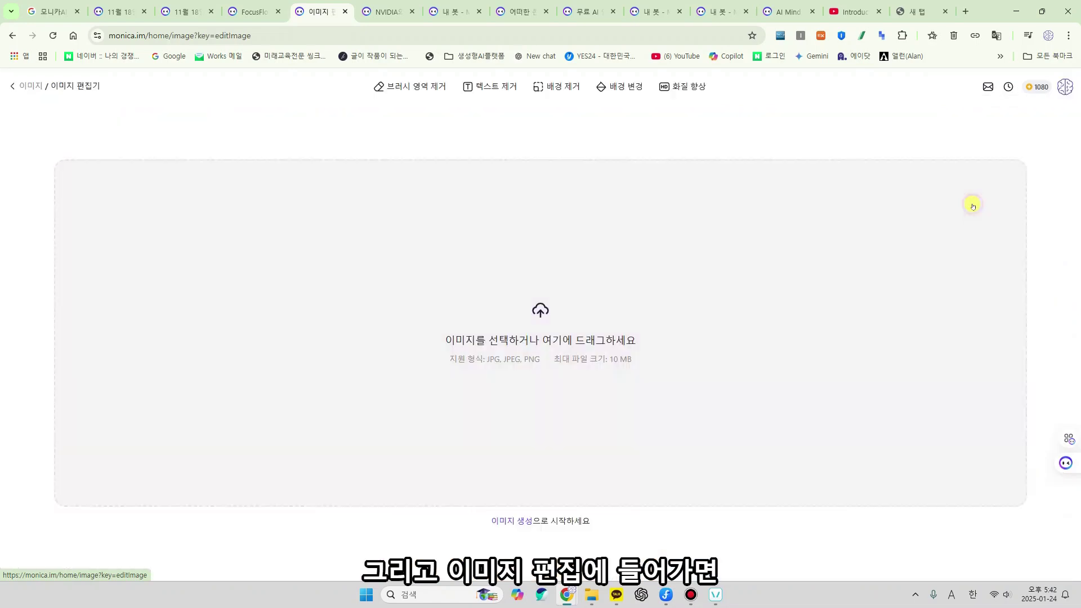
left_click(535, 328)
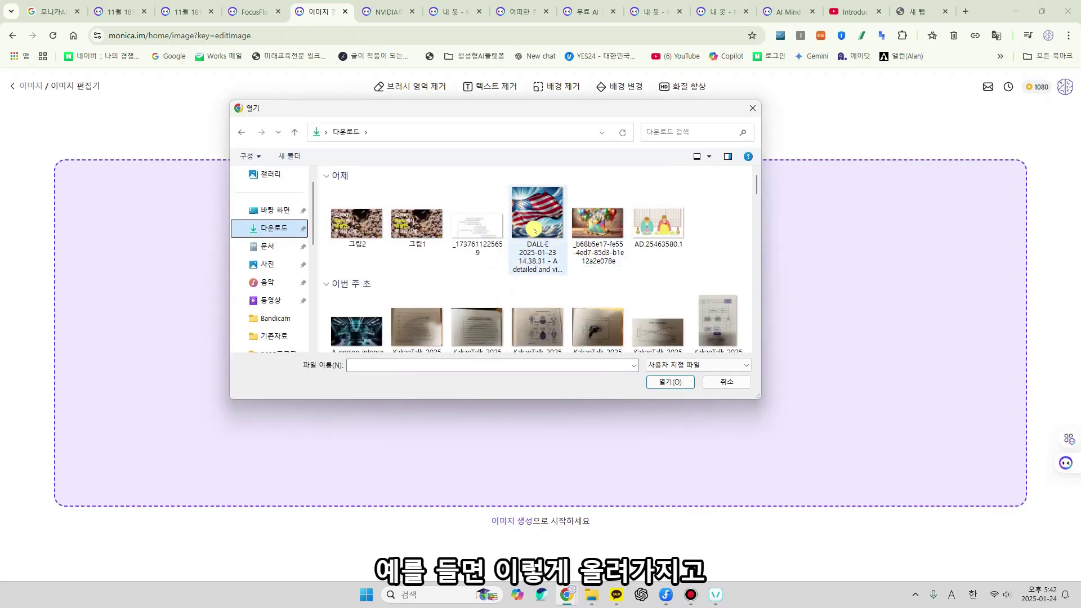
left_click(534, 222)
left_click(672, 382)
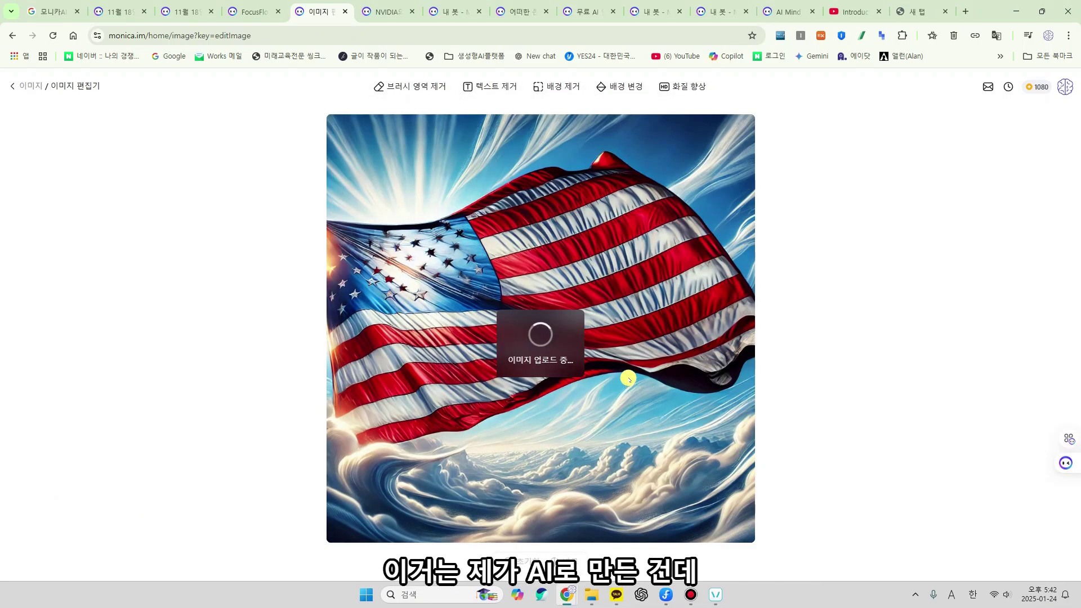
Step: Try 브러시 영역 제거 on a short stretch of sky below the flag, and leave the image editor
left_click(410, 89)
mouse_move(542, 451)
left_mouse_down()
mouse_move(608, 415)
mouse_move(570, 421)
mouse_move(557, 407)
mouse_move(639, 430)
mouse_move(597, 403)
mouse_move(615, 455)
mouse_move(574, 445)
mouse_move(565, 473)
mouse_move(624, 415)
left_mouse_up()
key("Escape")
left_click(597, 354)
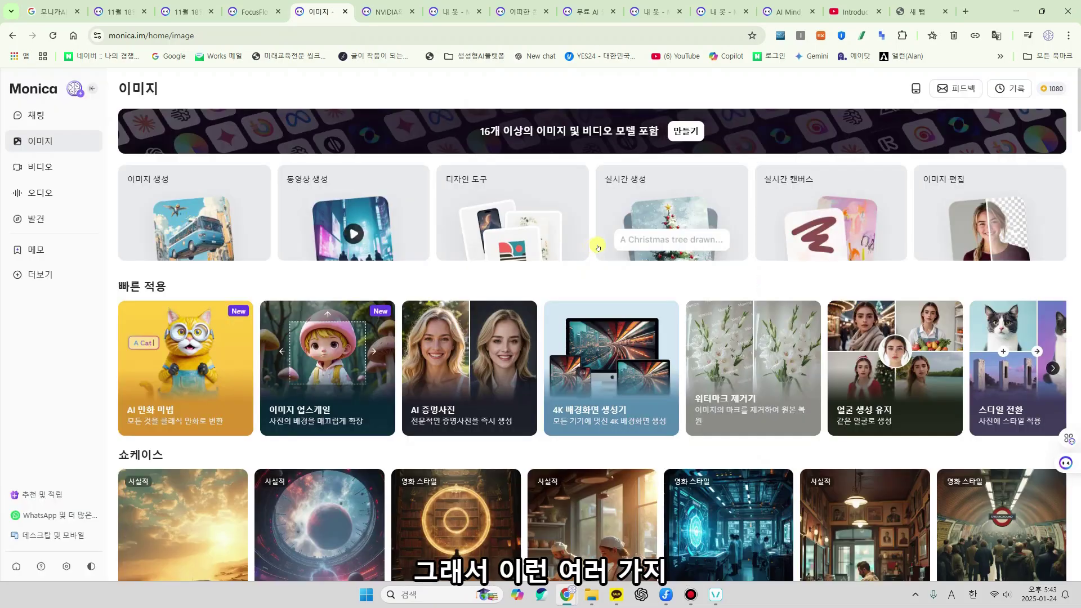
Step: Open the 비디오 section and examine its quick apps and the sample videos in the 전시 gallery
left_click(42, 172)
scroll(305, 316, "down", 1)
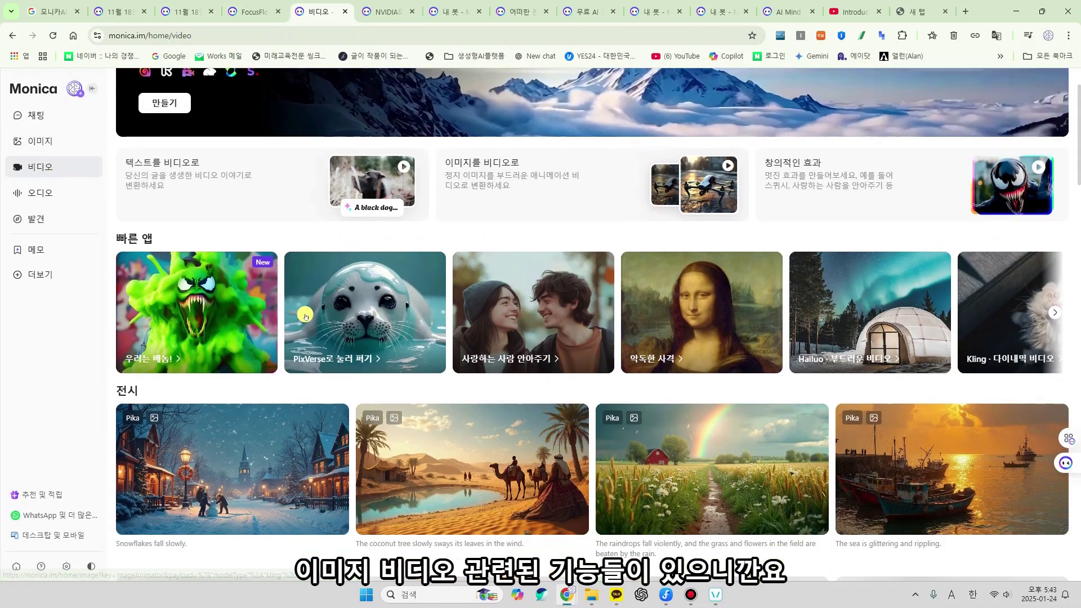
scroll(372, 321, "down", 2)
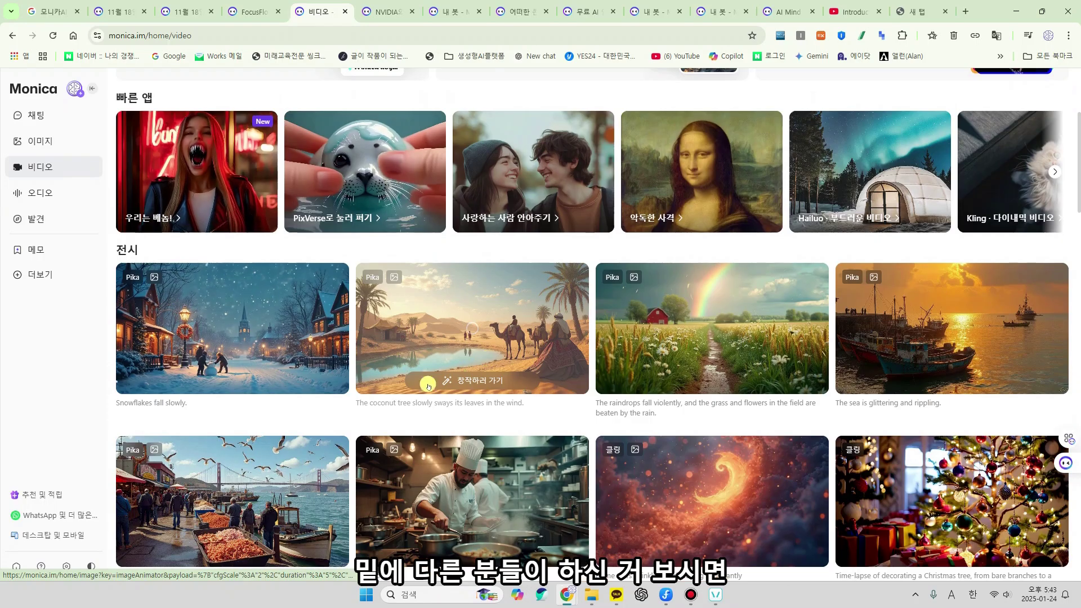
scroll(399, 450, "down", 2)
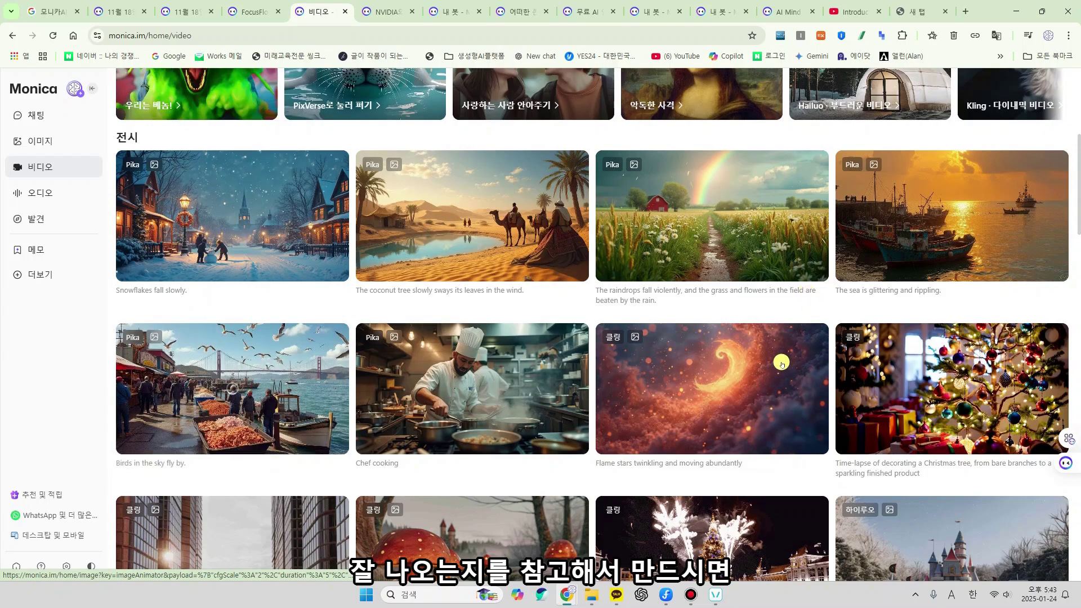
scroll(374, 405, "down", 4)
scroll(306, 413, "up", 10)
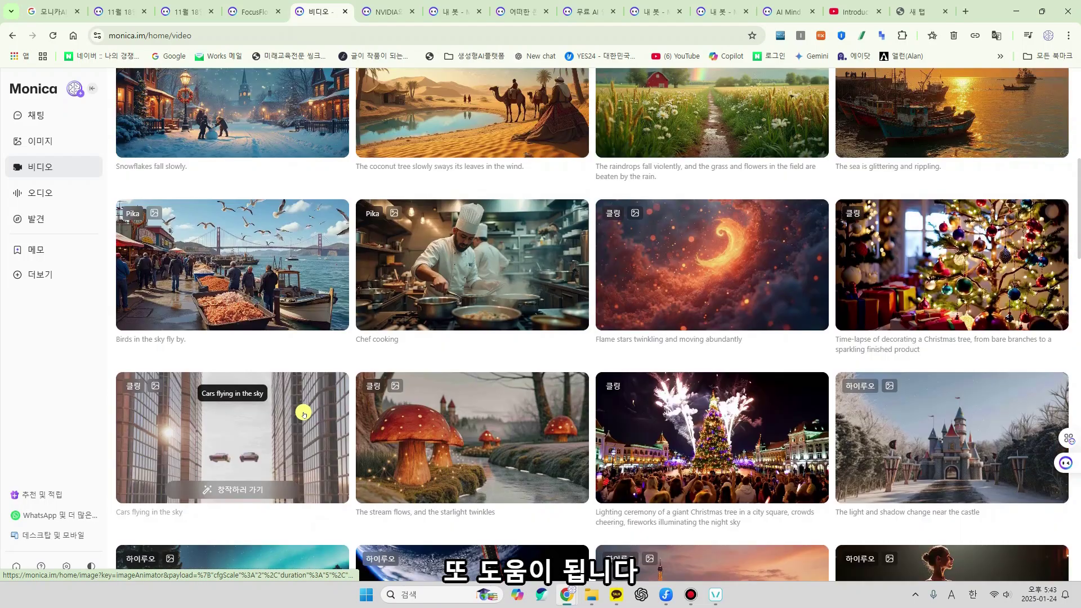
Step: Open the 녹음 audio-to-text tool from the 오디오 section and return to it from the YouTube video
left_click(41, 193)
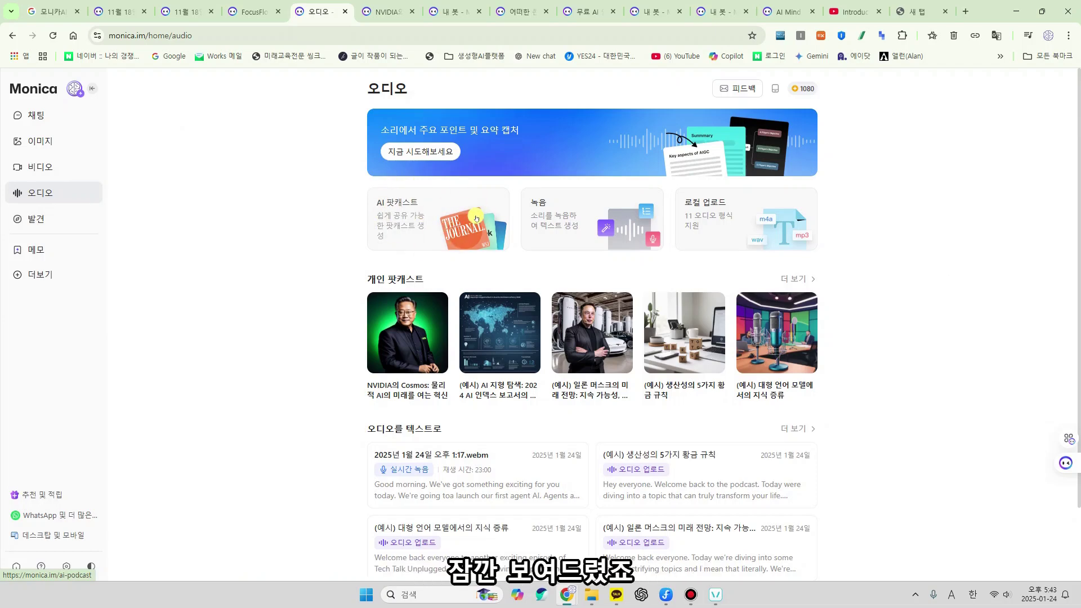
left_click(570, 219)
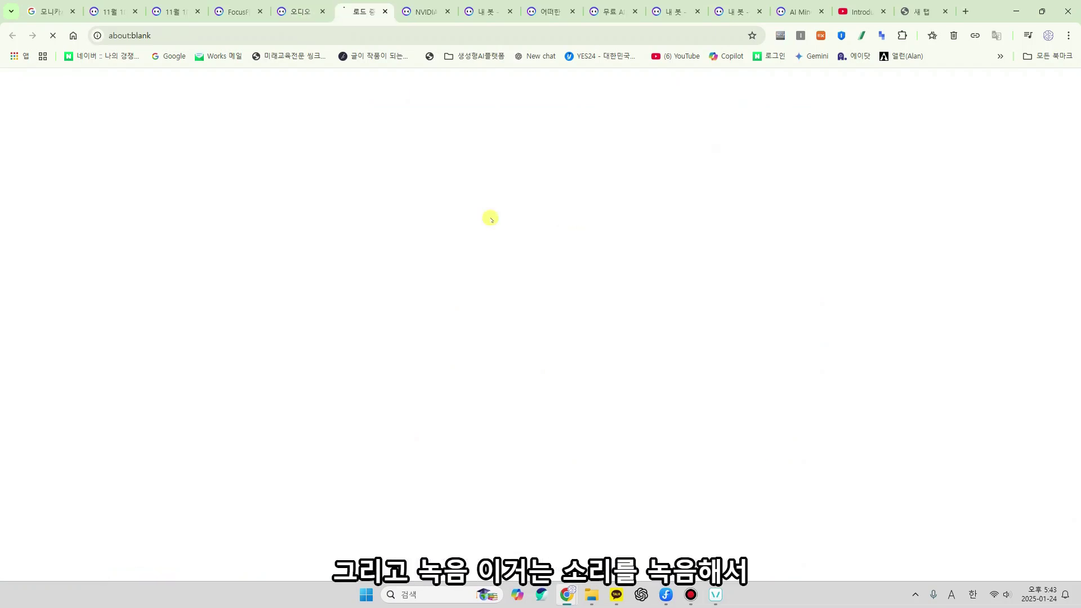
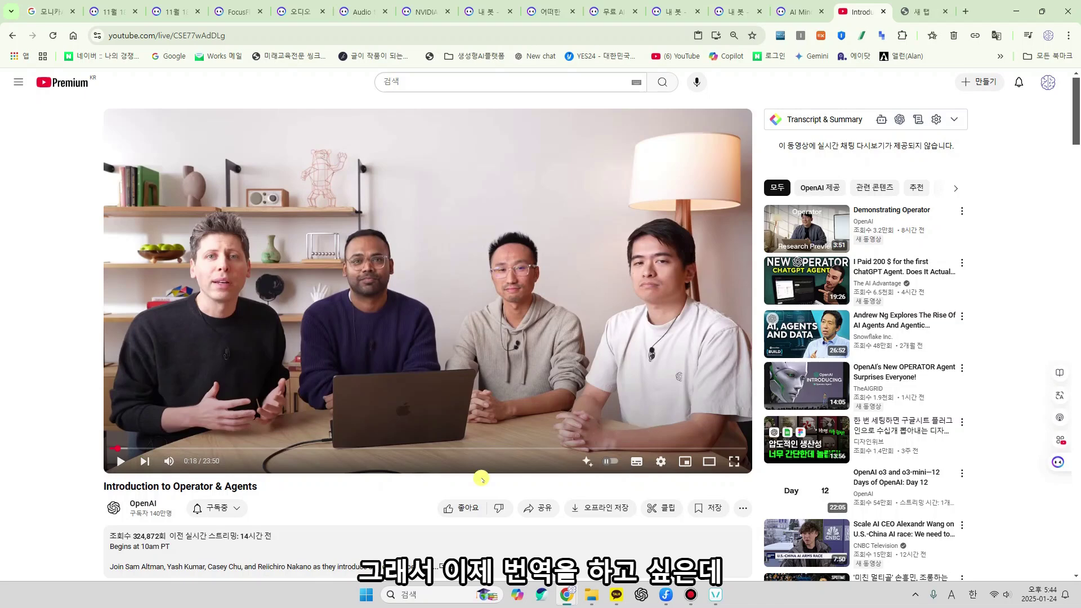
left_click(372, 21)
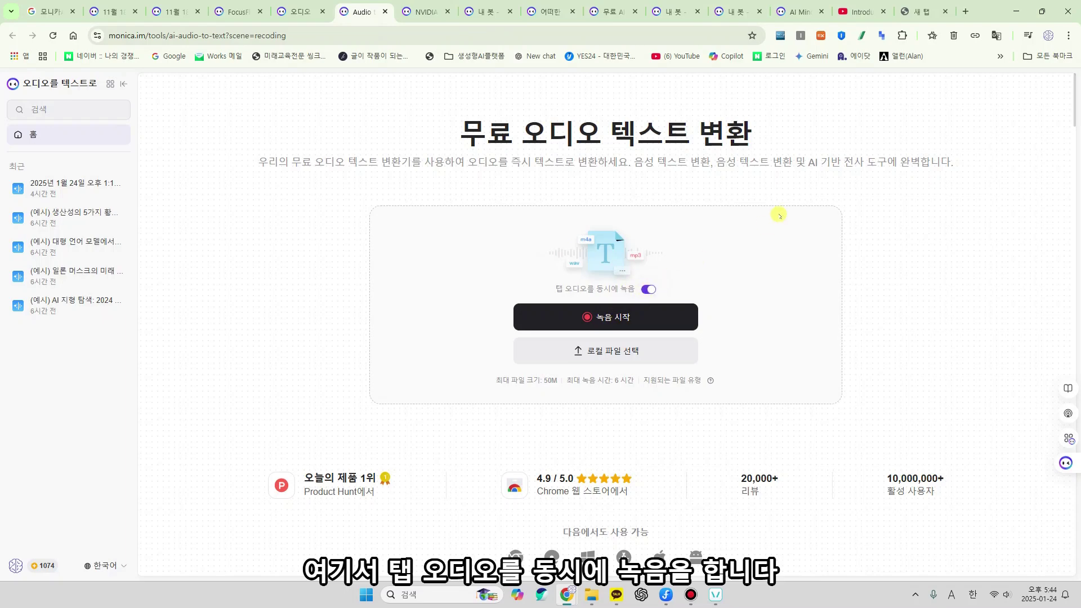
Step: Record about 20 seconds with the Introduction to Operator & Agents YouTube tab and its audio shared, and discard the finished recording
left_click(604, 319)
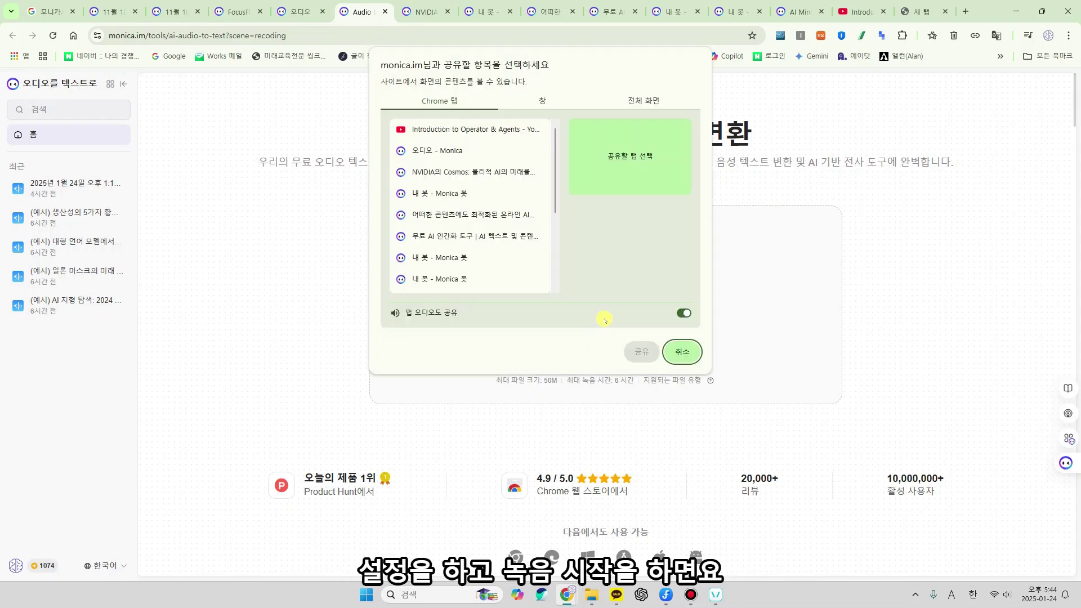
left_click(475, 131)
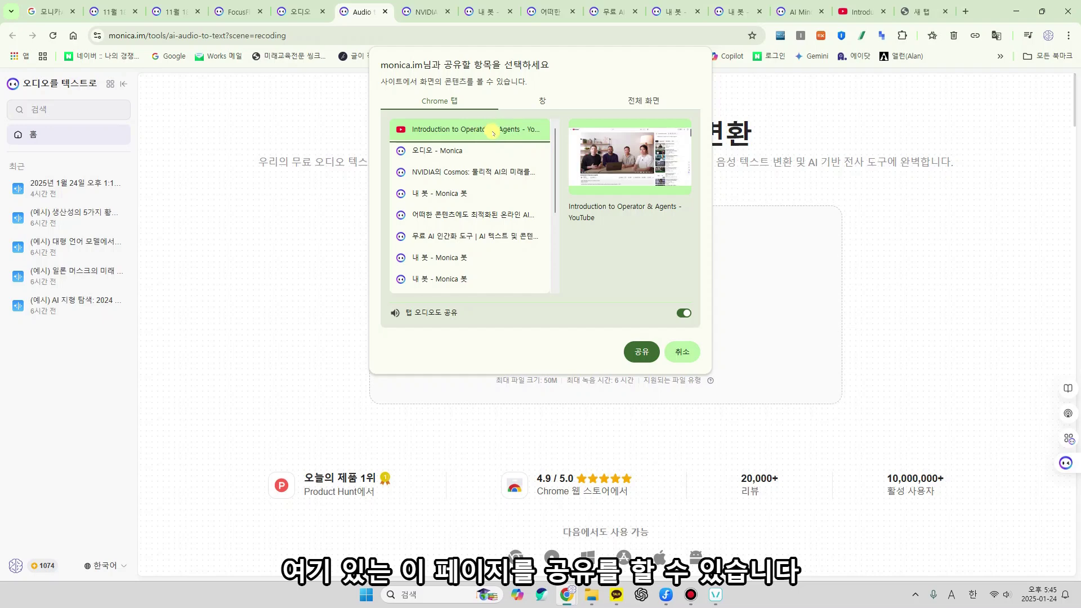
left_click(634, 353)
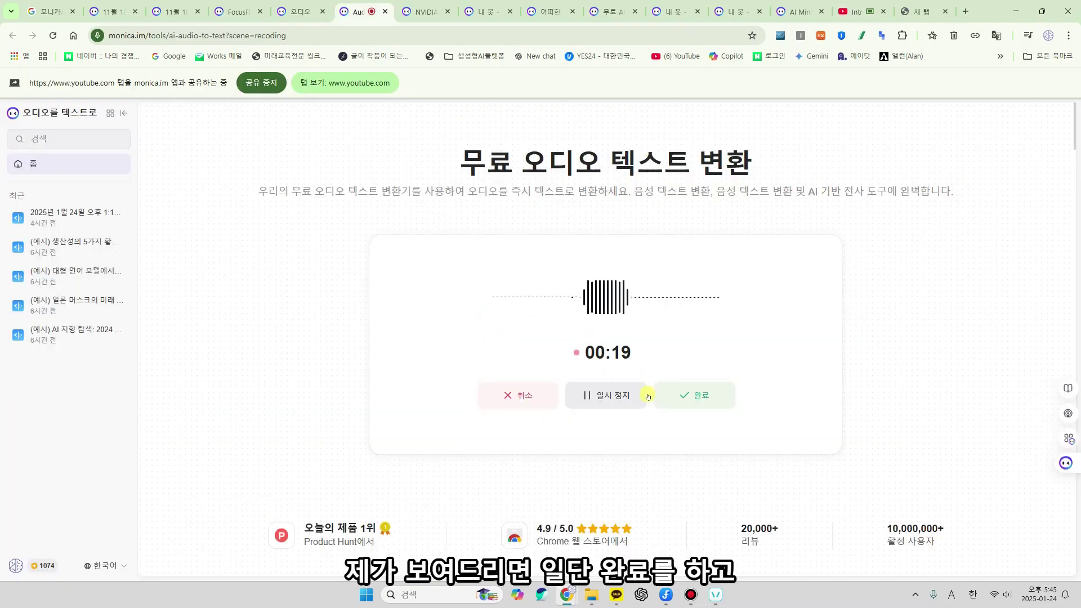
left_click(681, 395)
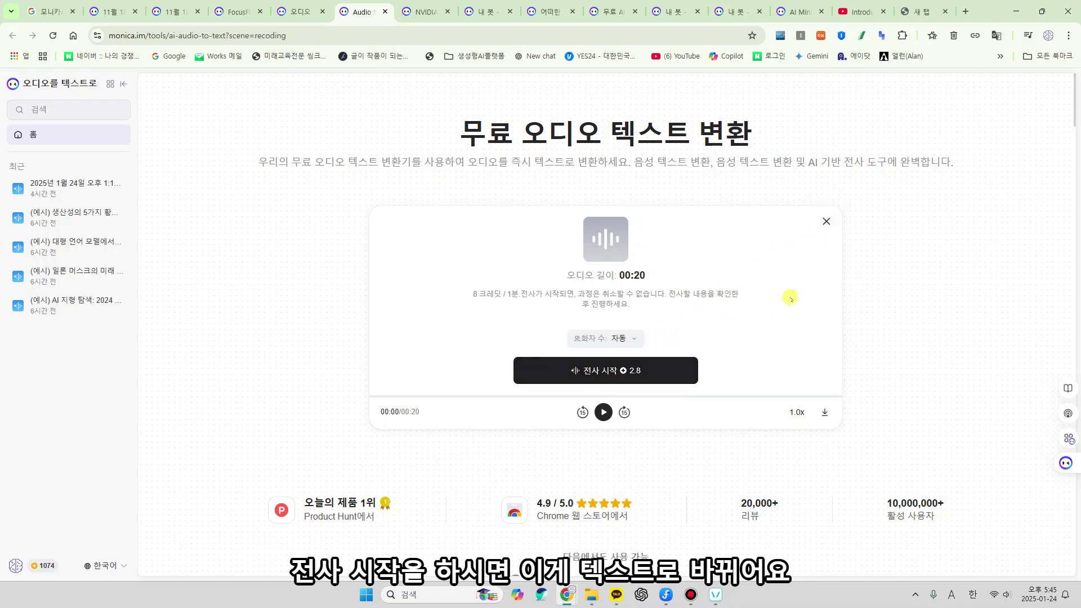
left_click(826, 222)
left_click(602, 354)
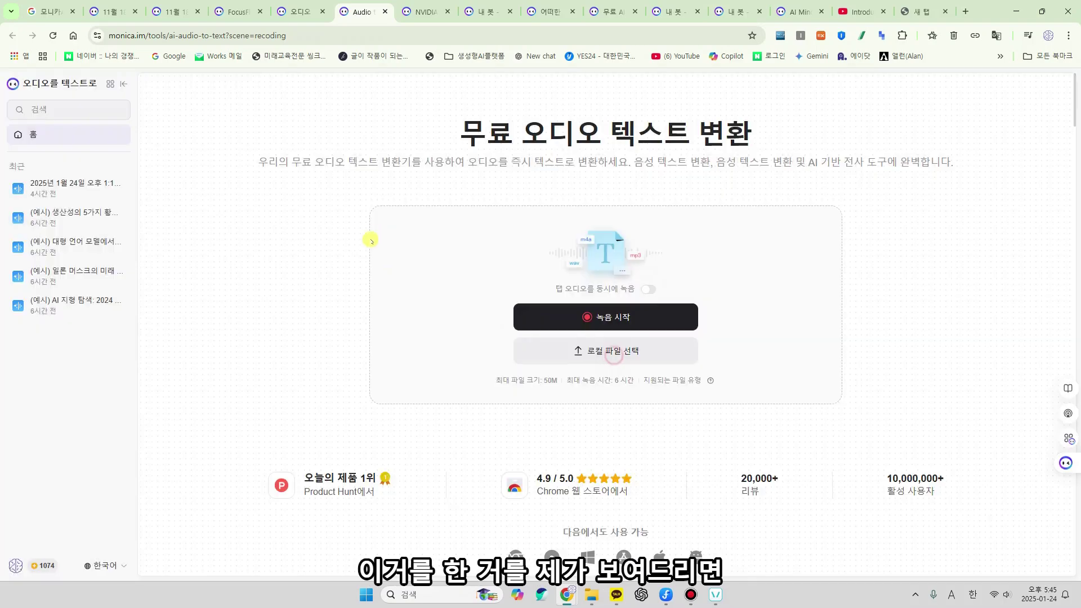
Step: Open the saved 2025년 1월 24일 recording and review its speaker-by-speaker transcript and the summary beside it
left_click(75, 186)
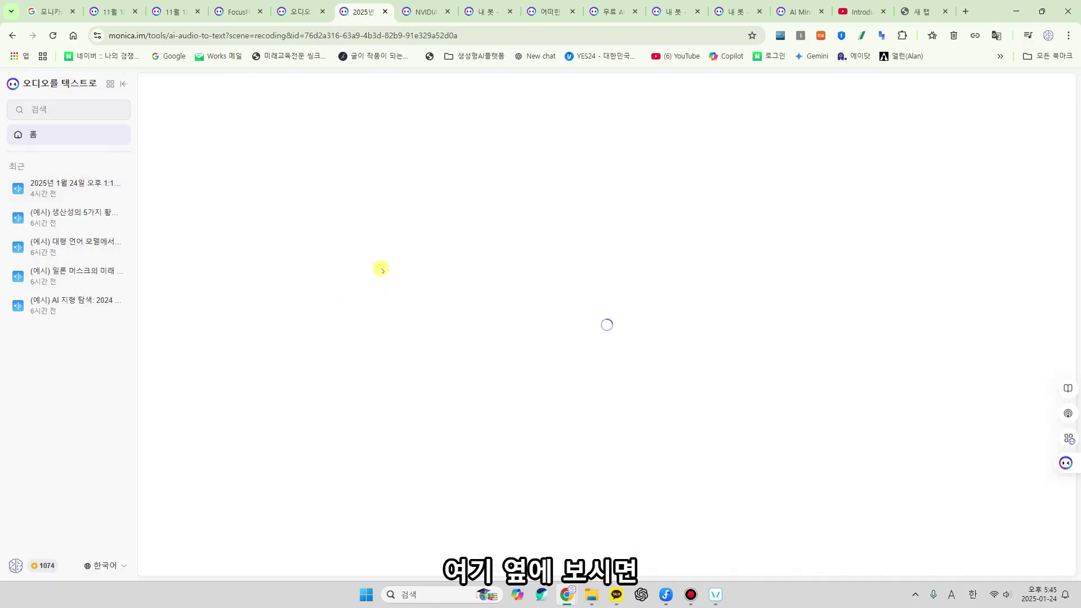
scroll(426, 339, "down", 15)
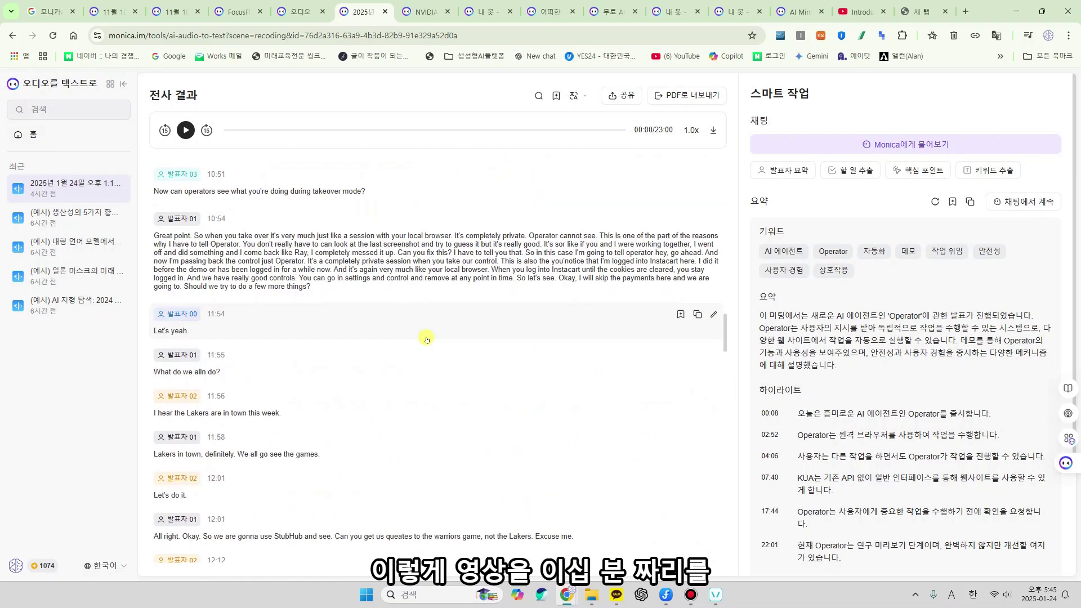
scroll(427, 339, "up", 15)
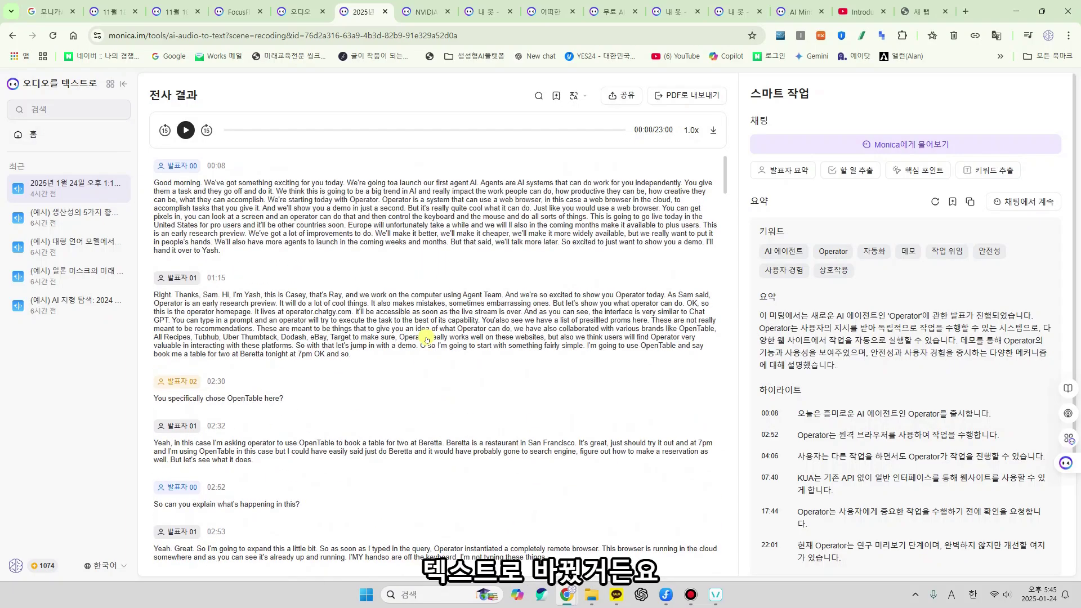
scroll(426, 339, "down", 11)
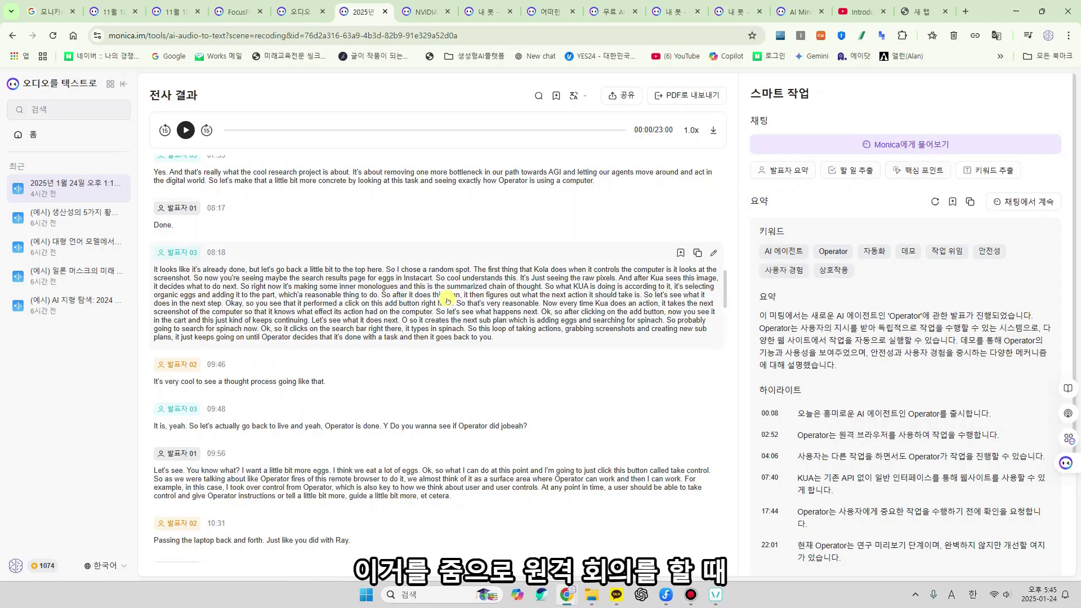
scroll(337, 273, "up", 4)
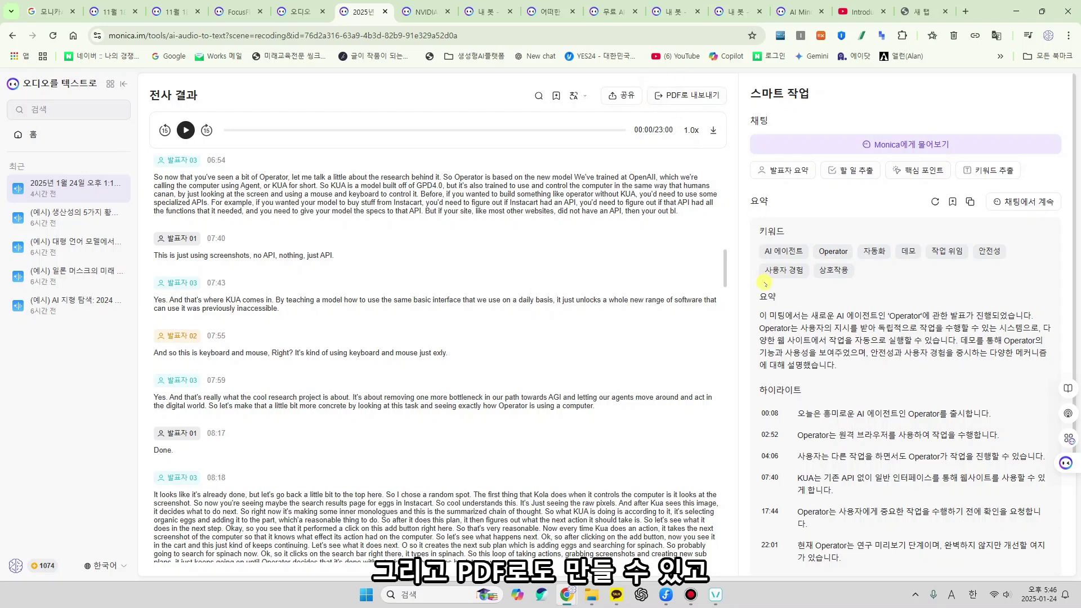
left_click(1019, 204)
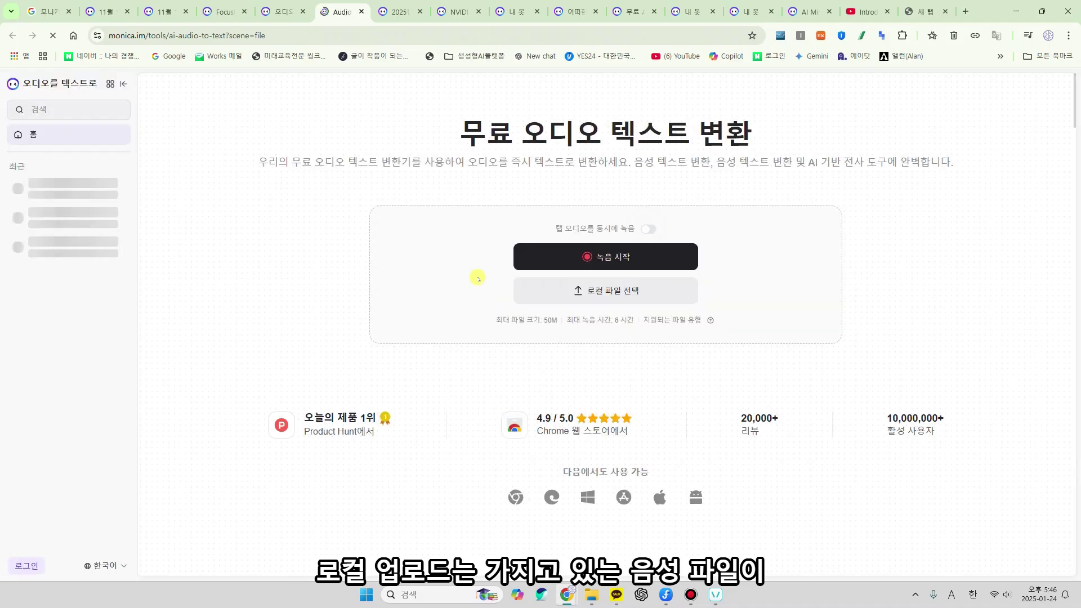
Step: Close the local audio file upload page and open the 발견 section
key("ctrl+w")
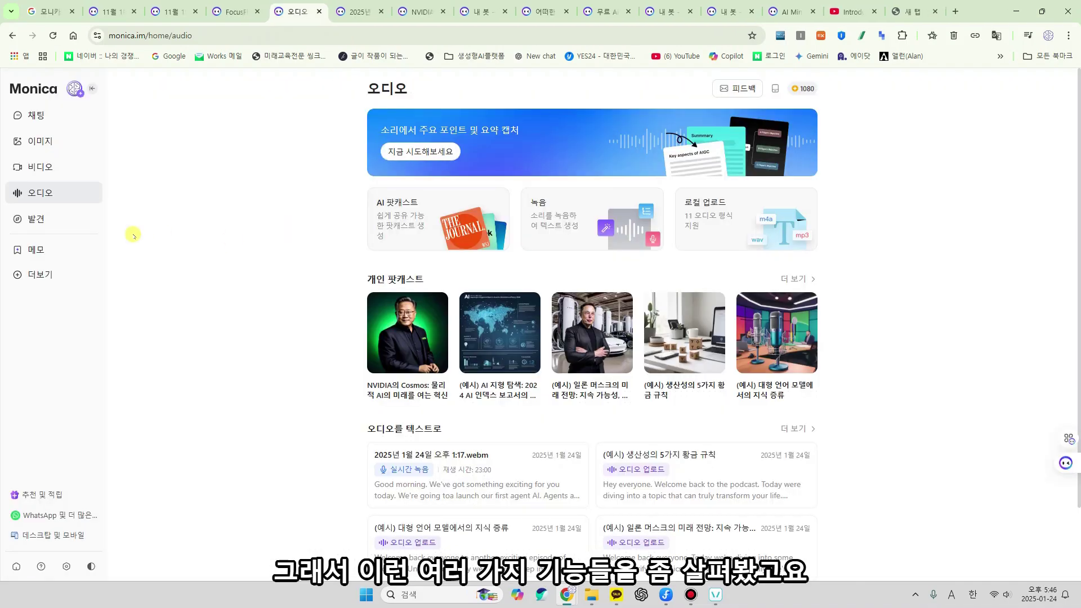
left_click(42, 220)
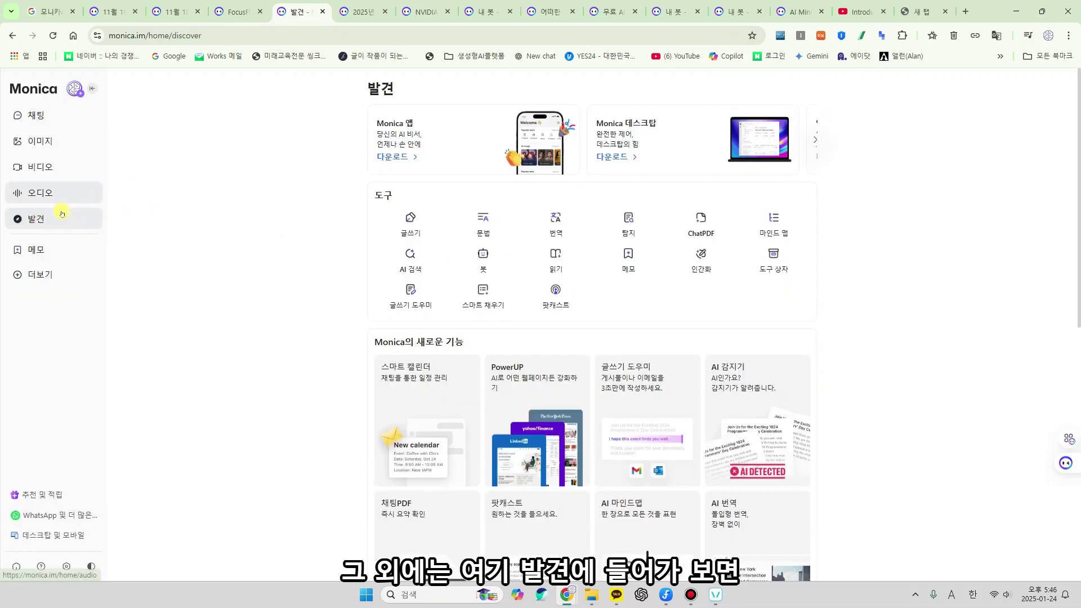
Step: Look over the new-feature cards in the 발견 section and open the 리뷰 인사이트 tool
scroll(540, 259, "down", 6)
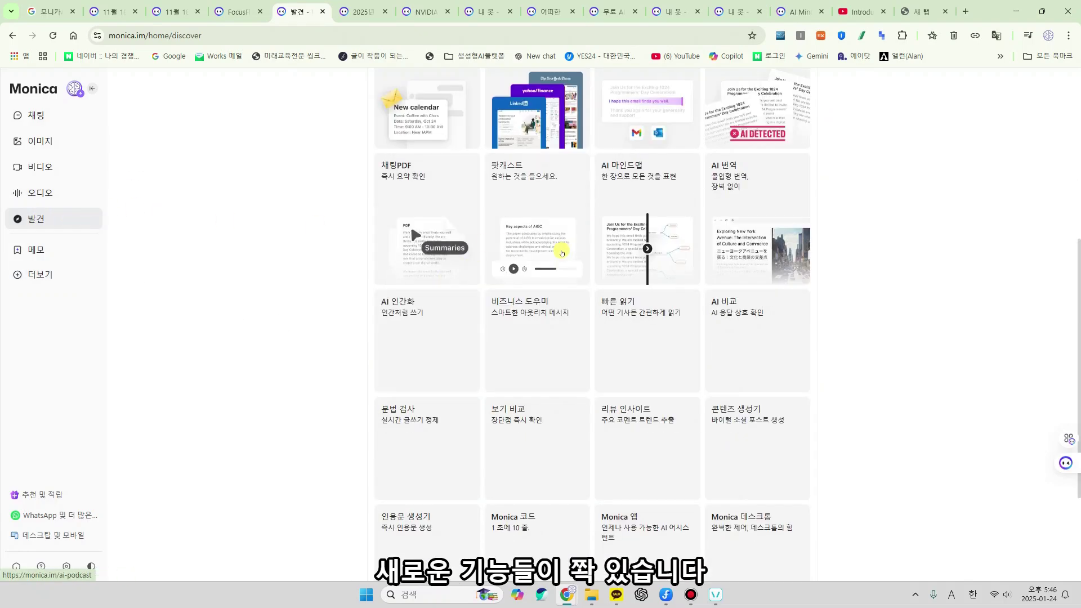
scroll(561, 253, "up", 2)
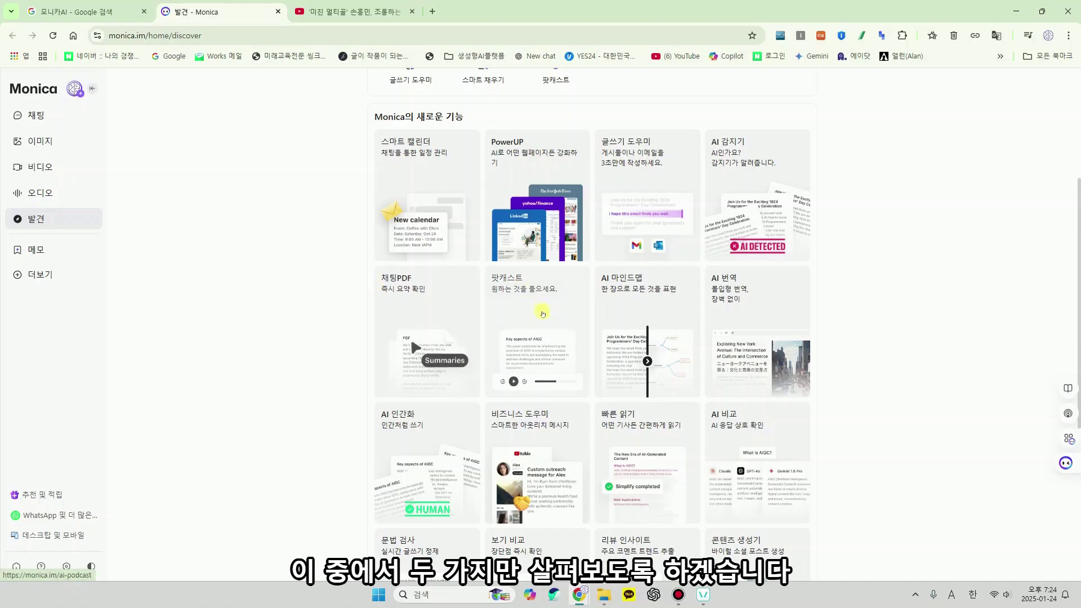
scroll(546, 307, "down", 2)
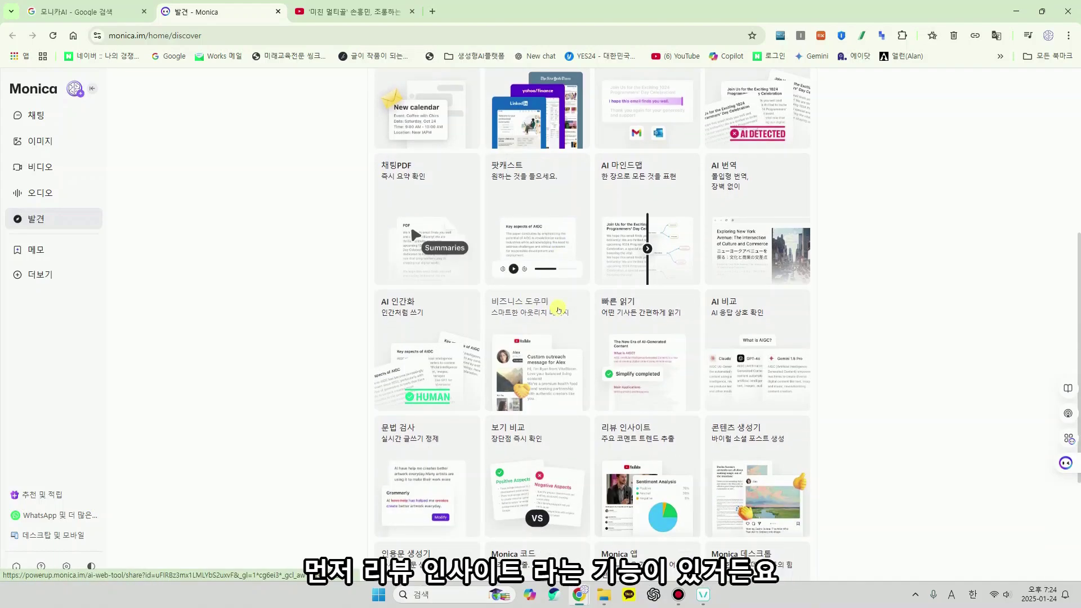
scroll(647, 381, "down", 1)
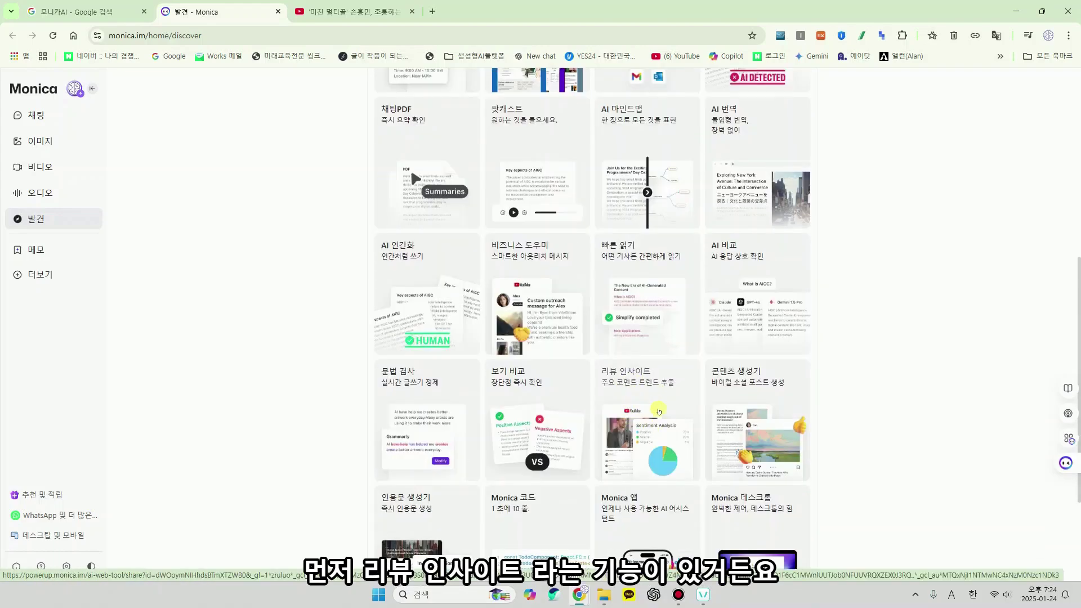
left_click(651, 412)
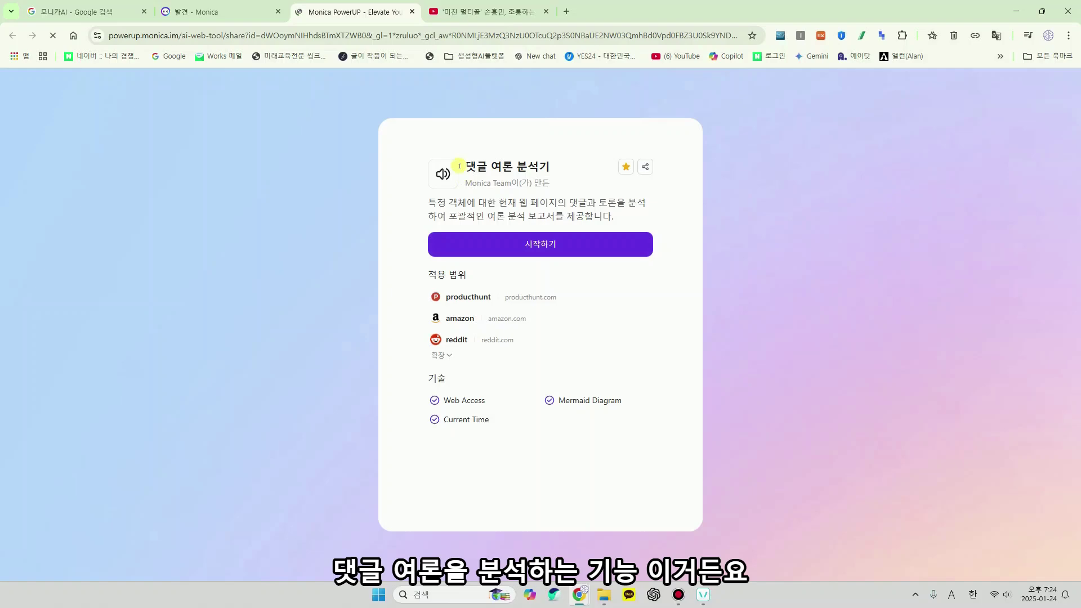
Step: Start the 댓글 여론 분석기 and review its comment-opinion report for the Harvard Professor YouTube video
left_click(525, 249)
left_click(545, 11)
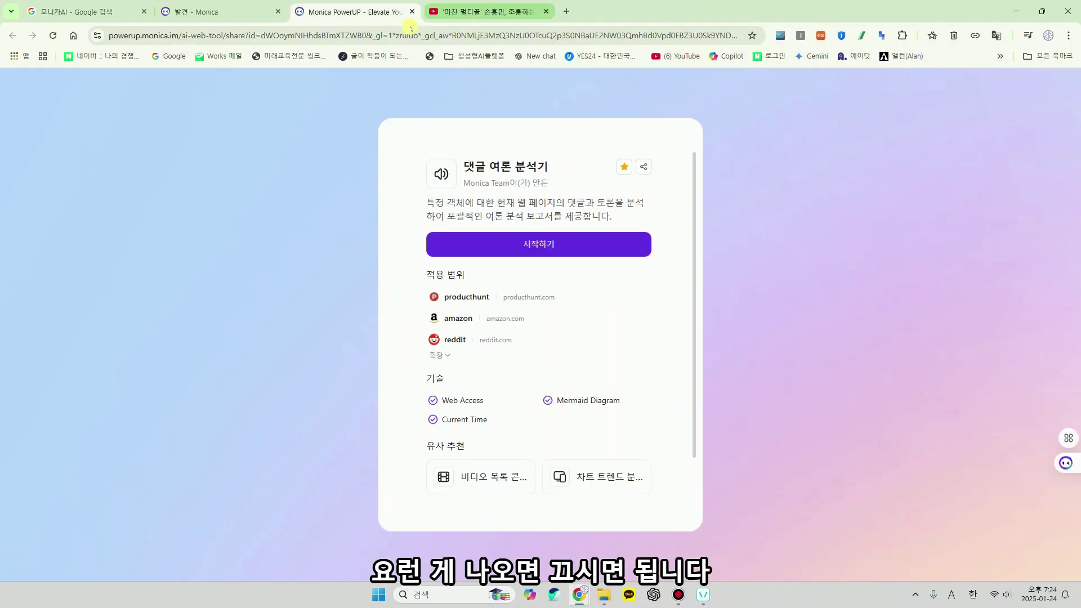
left_click(515, 242)
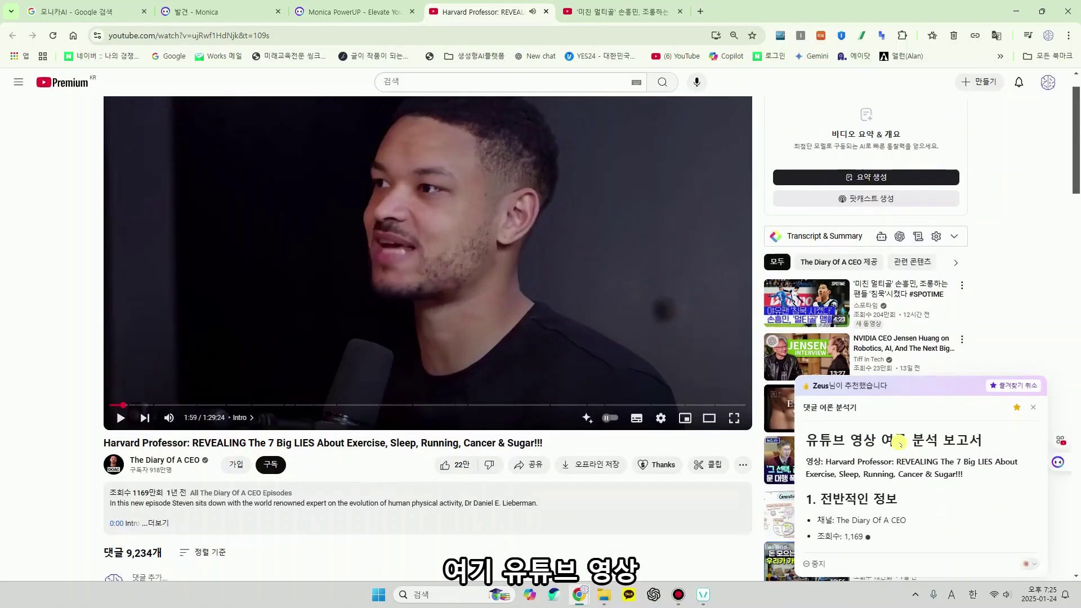
scroll(899, 444, "down", 2)
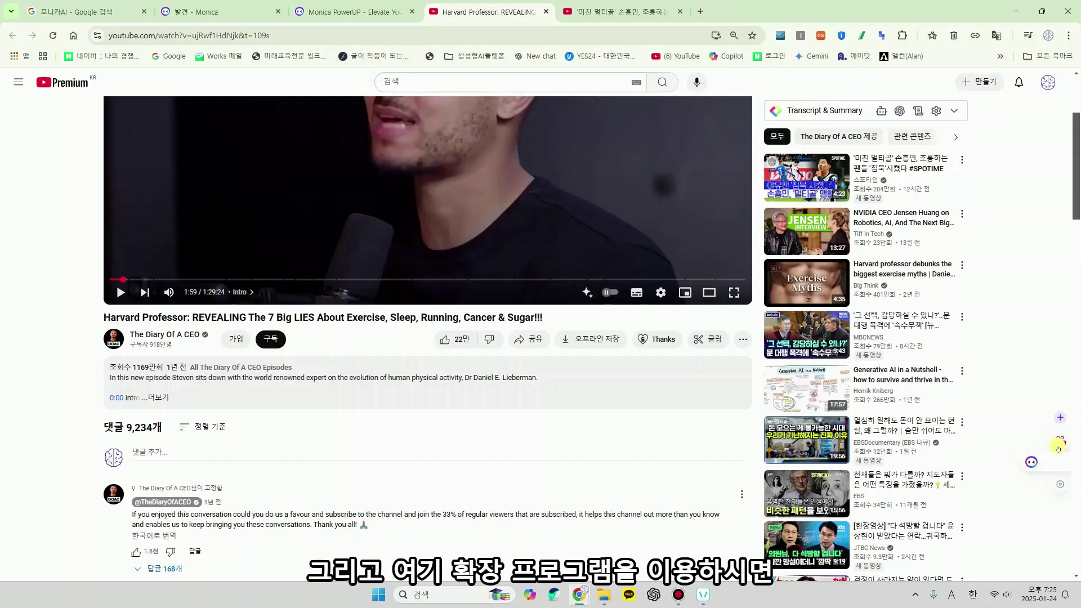
Step: Run the 댓글 여론 분석기 from the YouTube PowerUPs on the SPOTIME football video, review its report against the comments and close it
left_click(1058, 441)
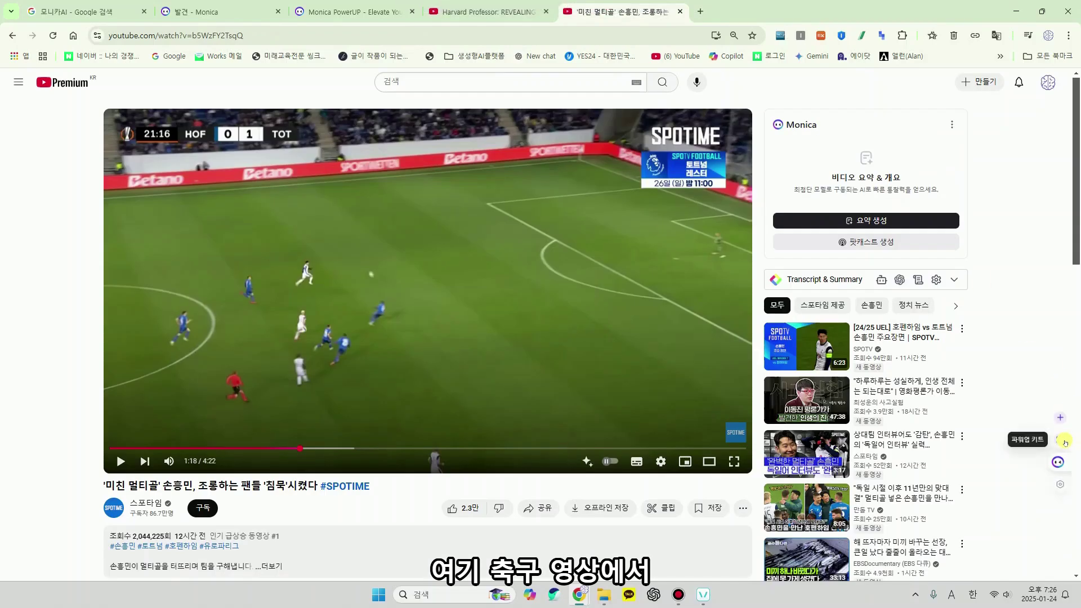
left_click(1061, 440)
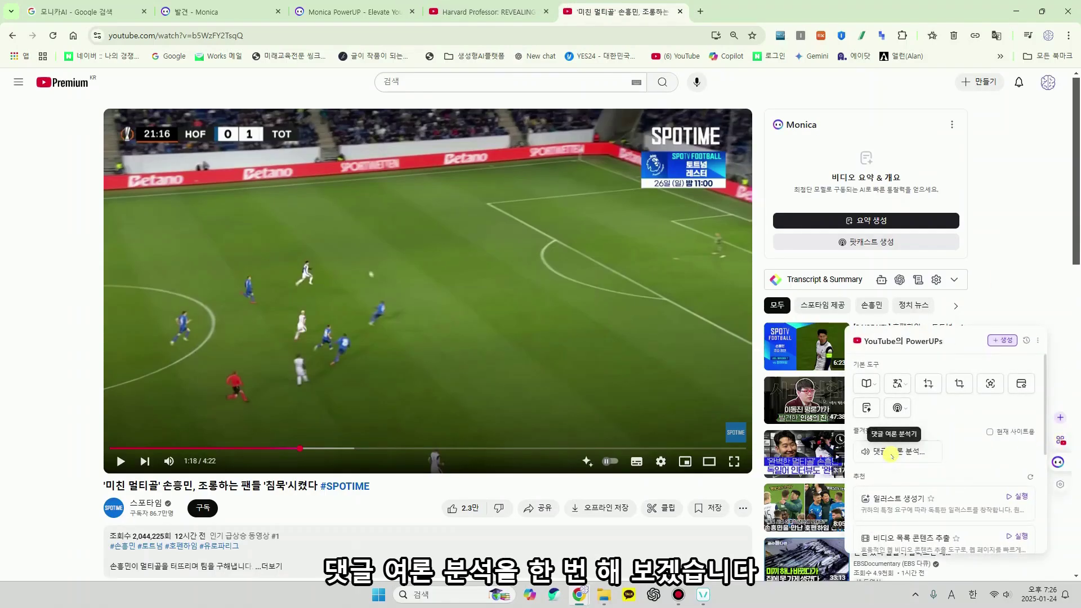
left_click(891, 454)
scroll(883, 475, "down", 7)
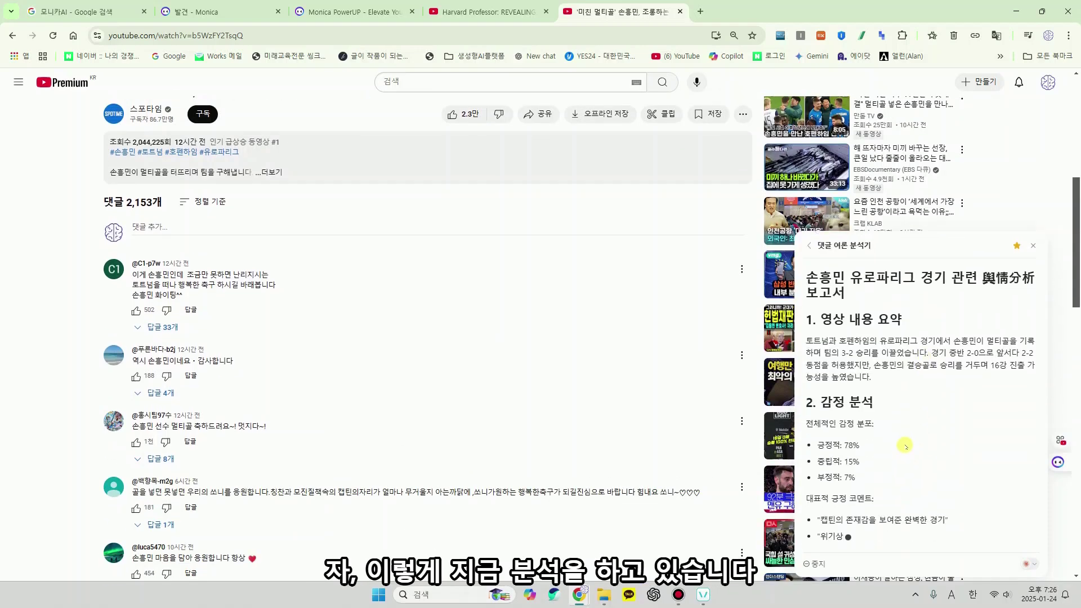
scroll(573, 339, "up", 4)
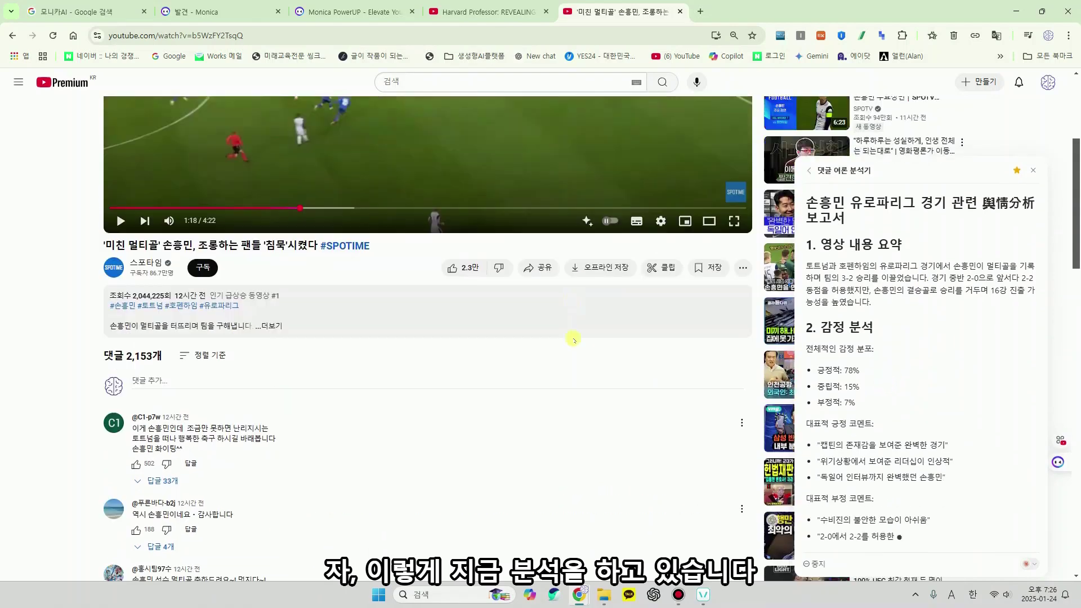
scroll(453, 388, "down", 1)
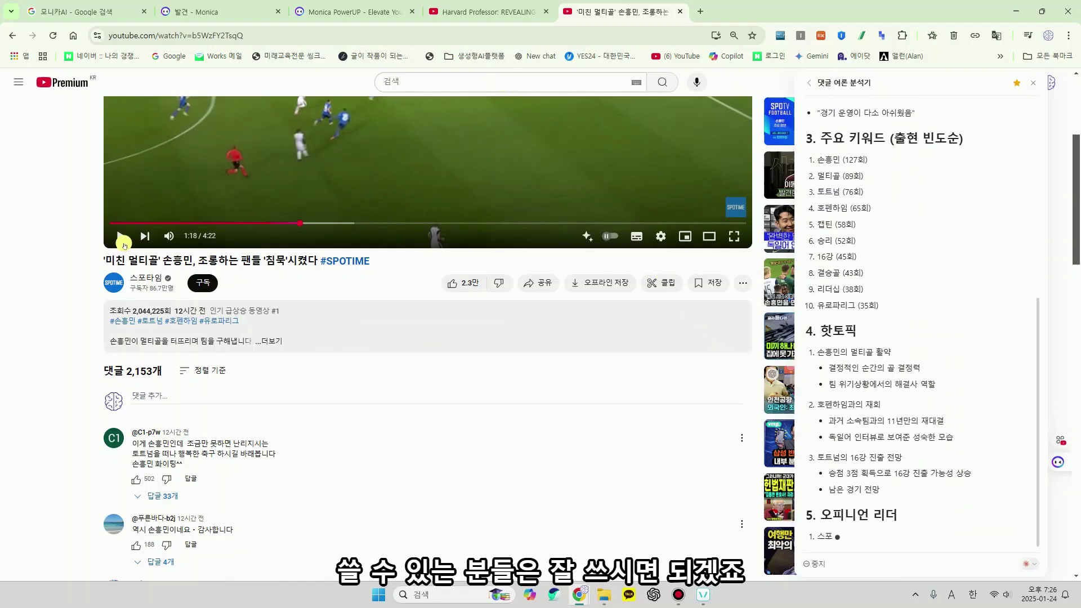
left_click(1035, 85)
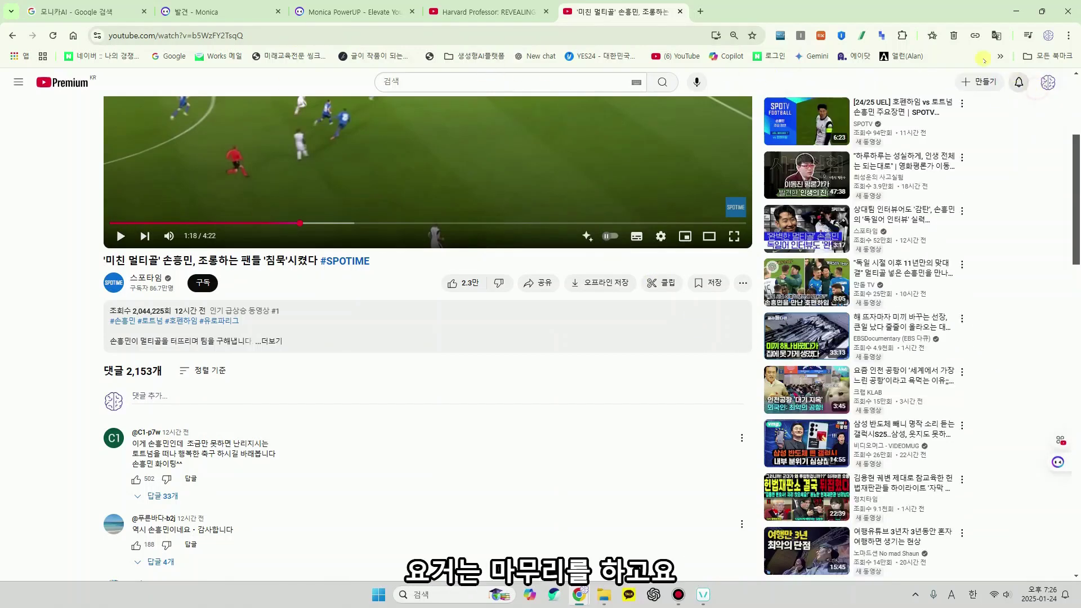
Step: Return to the 발견 page, open the 비즈니스 도우미 tool and start it on a YouTube channel page
left_click(349, 12)
left_click(197, 11)
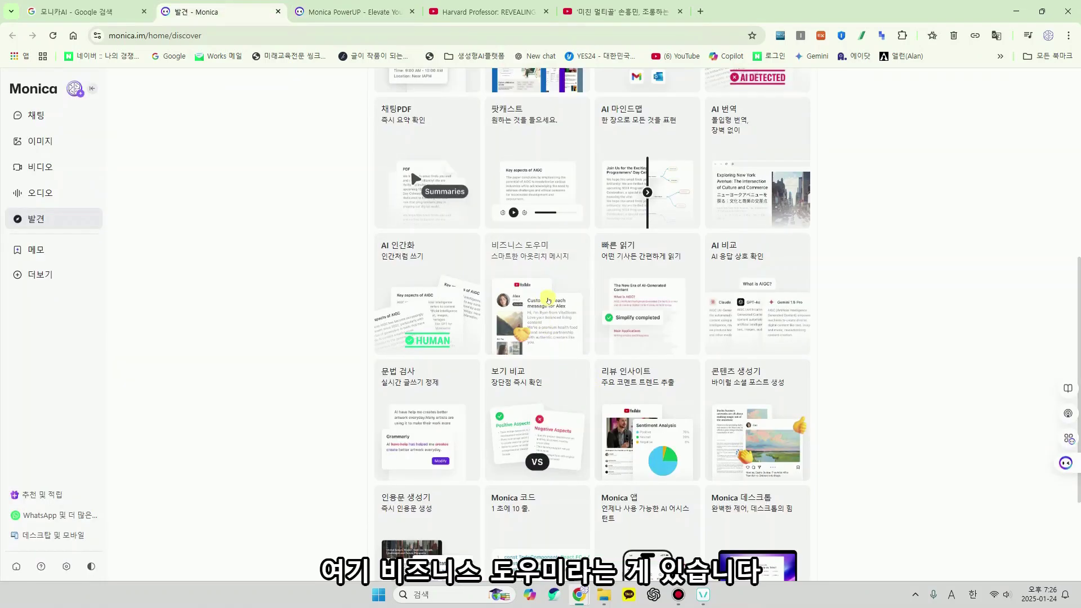
left_click(536, 295)
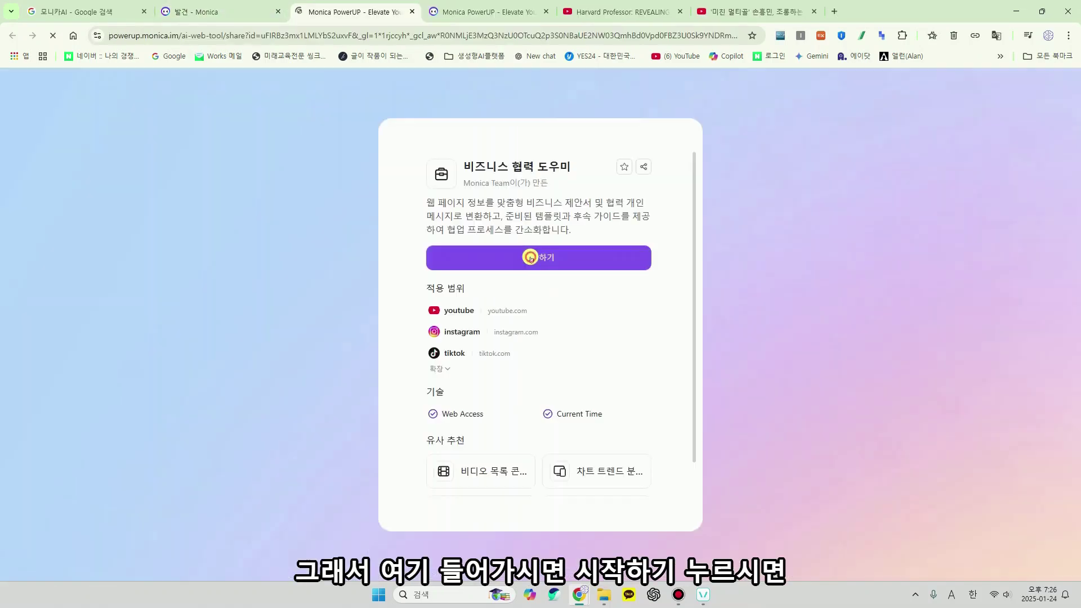
left_click(530, 257)
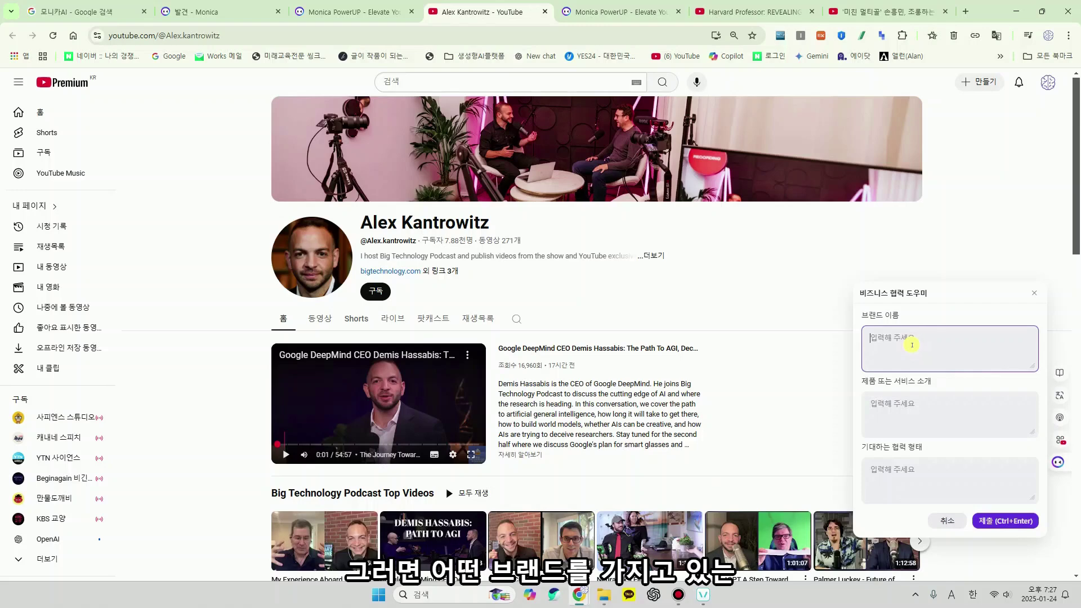
Step: Generate a collaboration proposal for brand 애플, product 새로운 스마트폰 and expected collaboration 새로운 스마트폰 5대를 증정하는 이벤트 하고 싶음
type("애플")
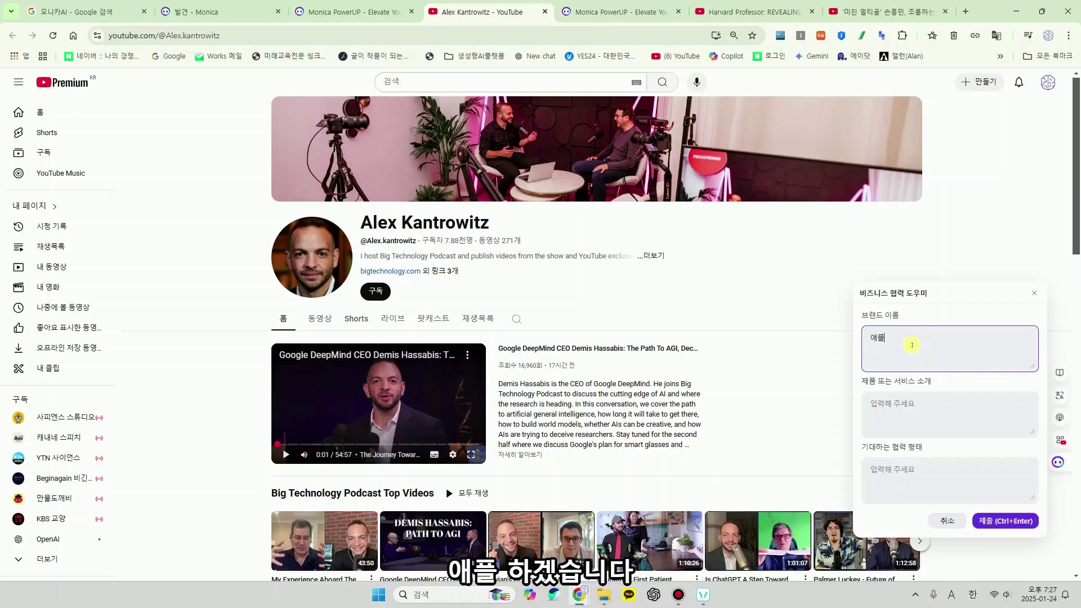
left_click(944, 411)
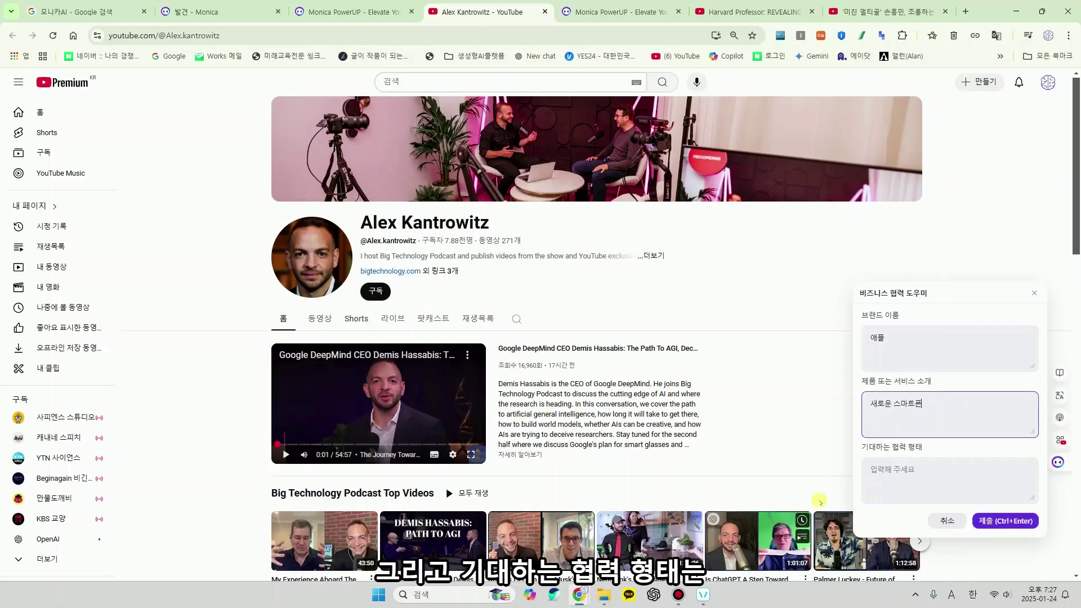
left_click(893, 482)
type("새롭")
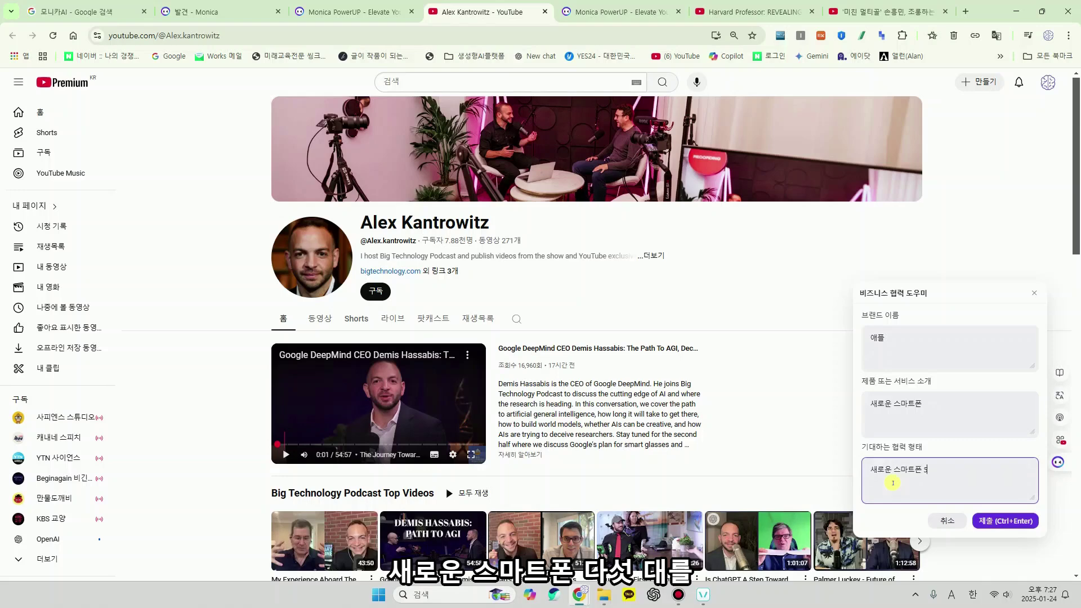
type("운 스마트폰 5대를 지")
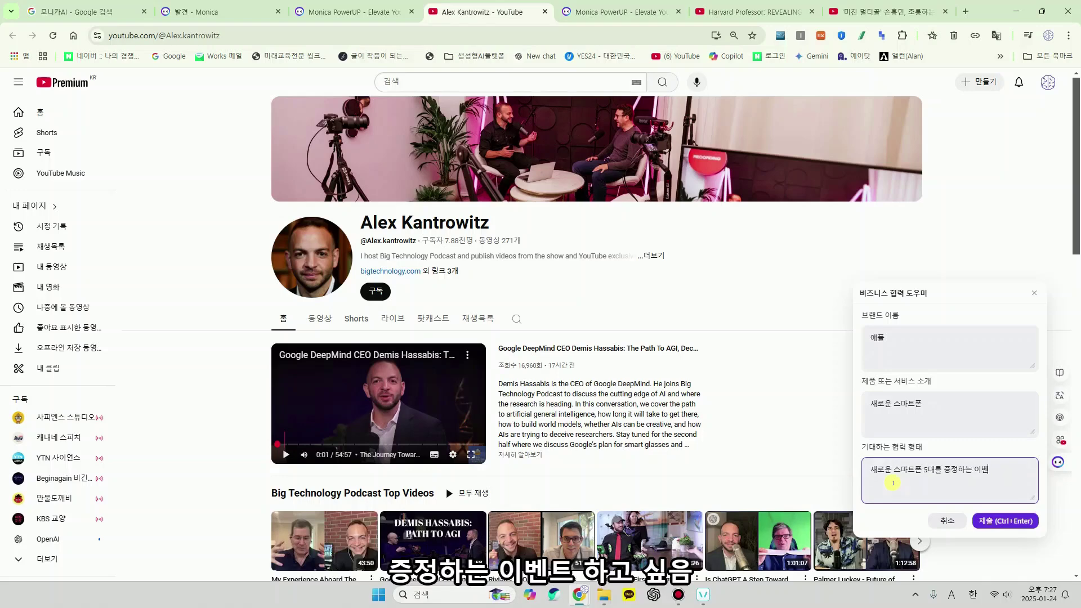
type("정하는 이벤트 하고 싶음")
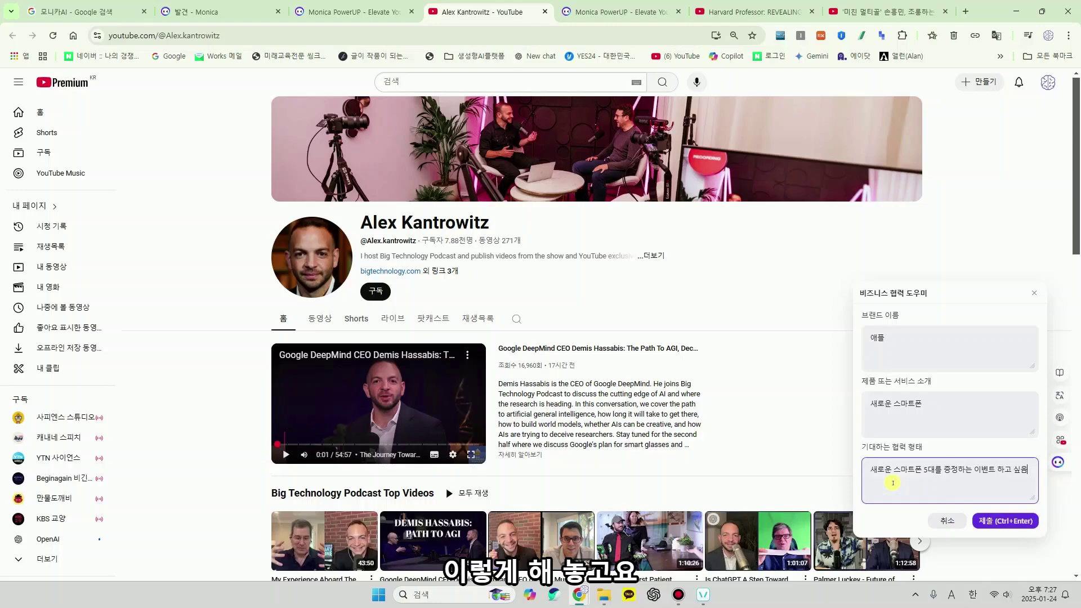
left_click(991, 520)
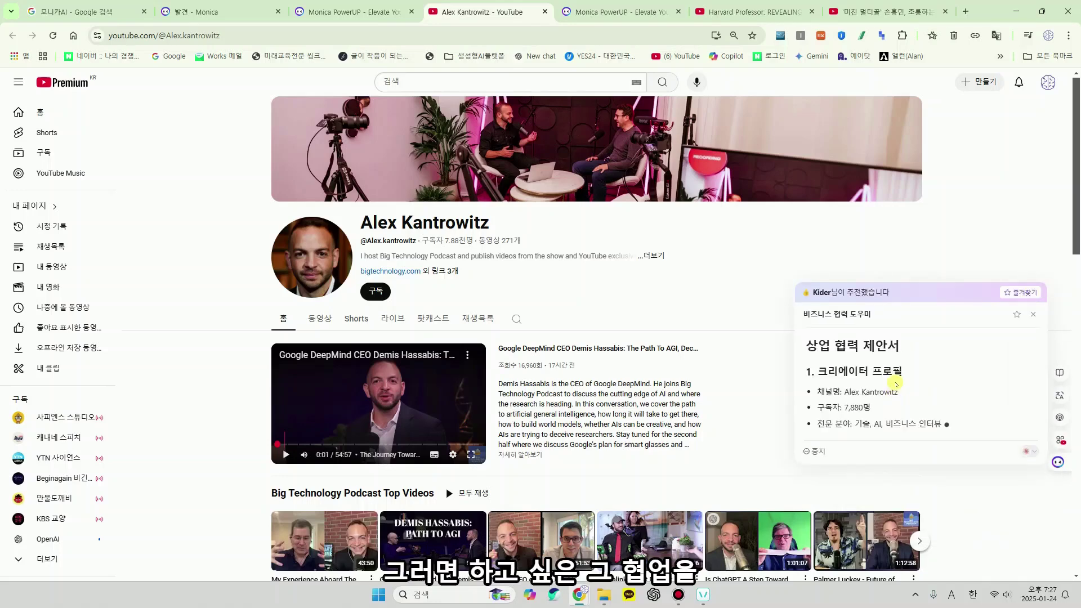
scroll(895, 384, "down", 1)
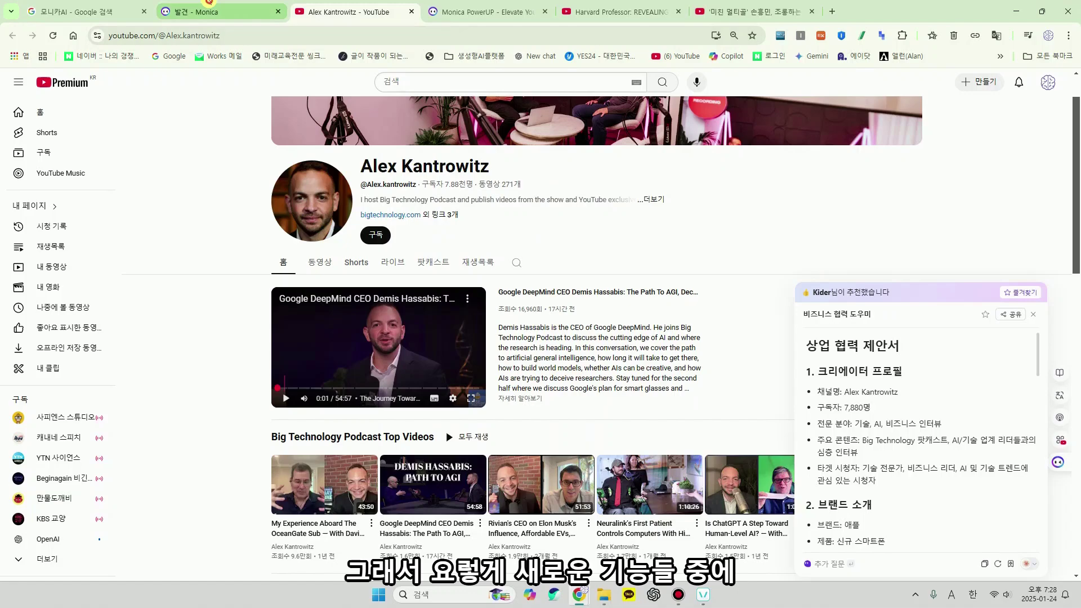
Step: Browse the remaining 발견 cards, open WhatsApp 및 더 to view the messaging app connections, and close that account page
left_click(220, 12)
scroll(582, 428, "down", 2)
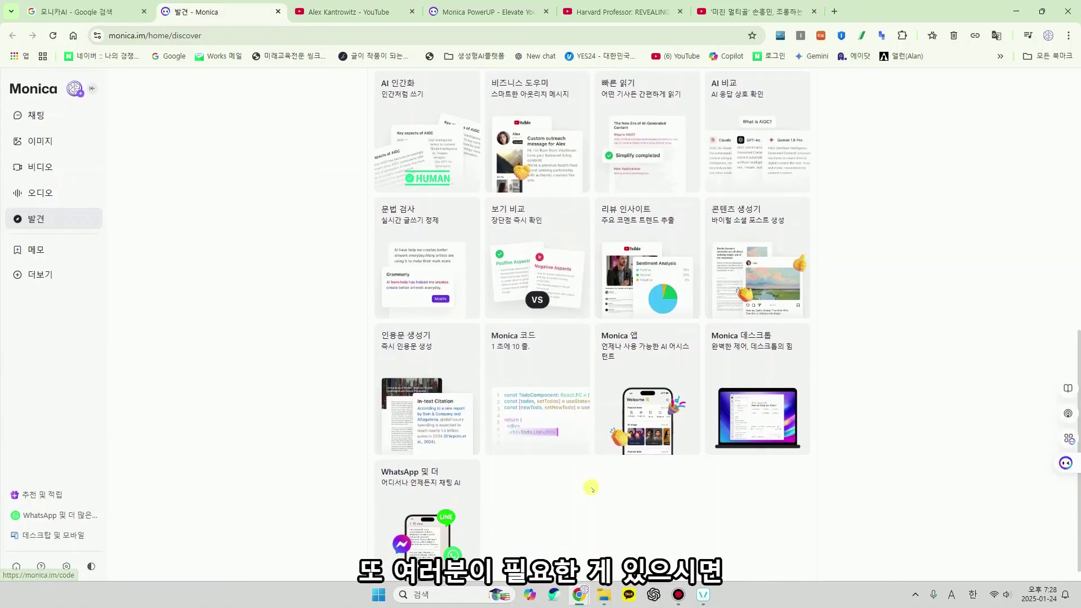
scroll(588, 485, "up", 3)
scroll(591, 485, "up", 2)
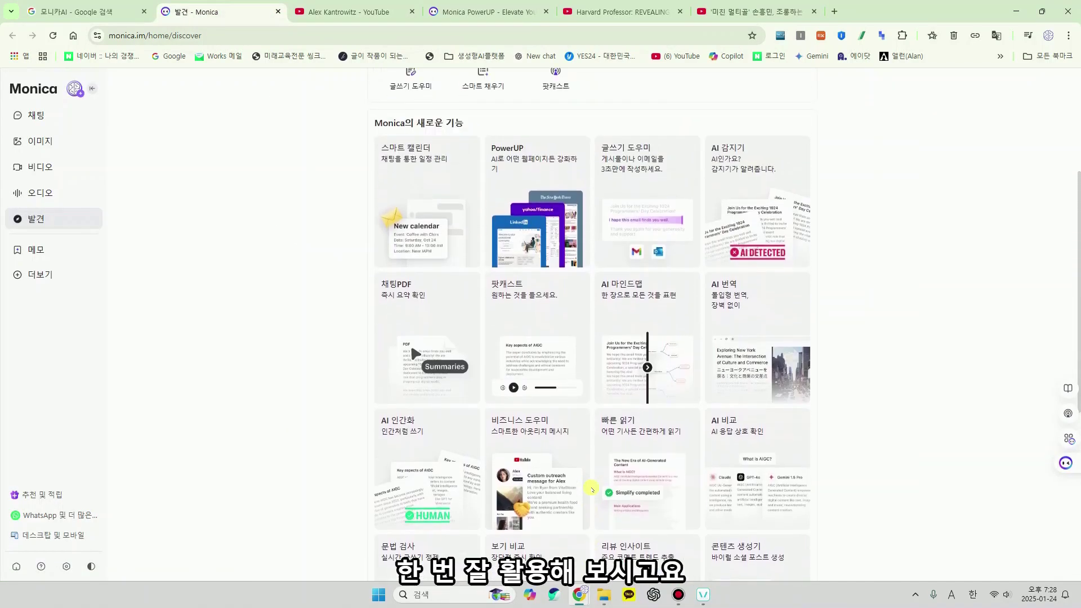
scroll(591, 484, "down", 6)
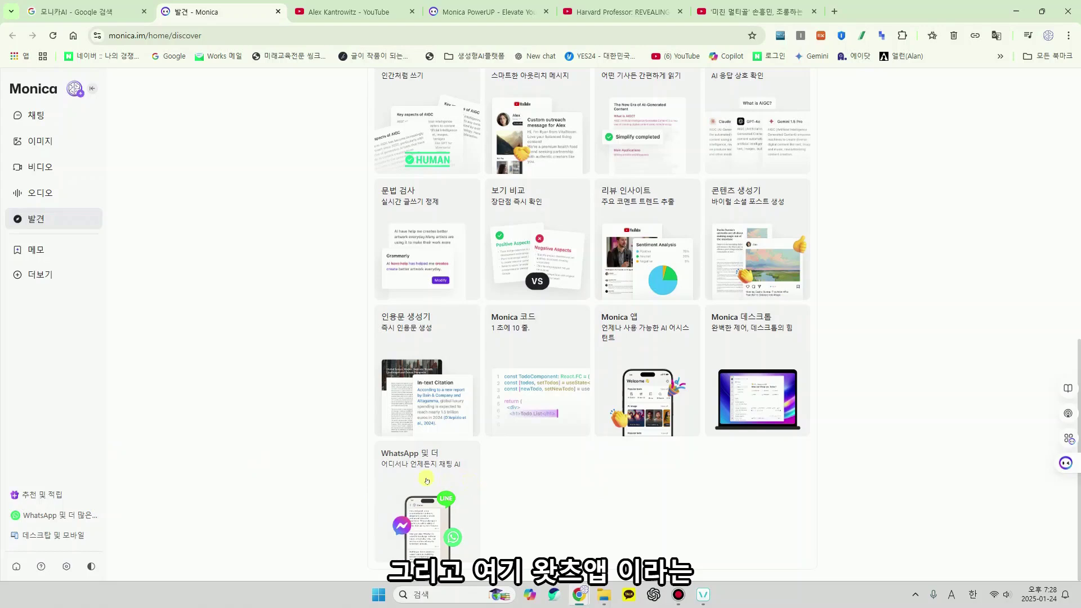
left_click(416, 454)
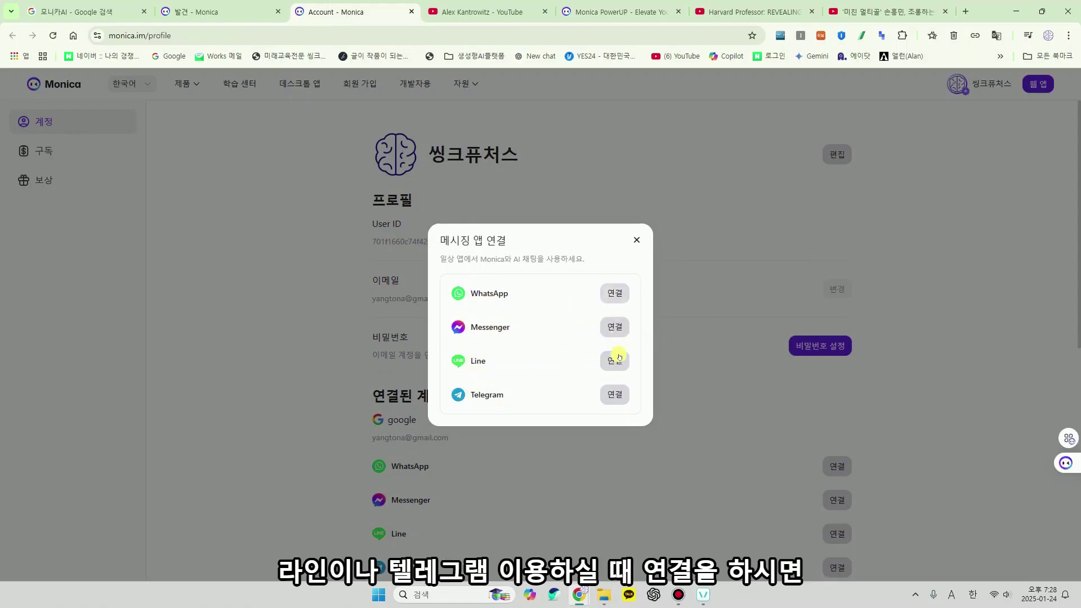
left_click(409, 12)
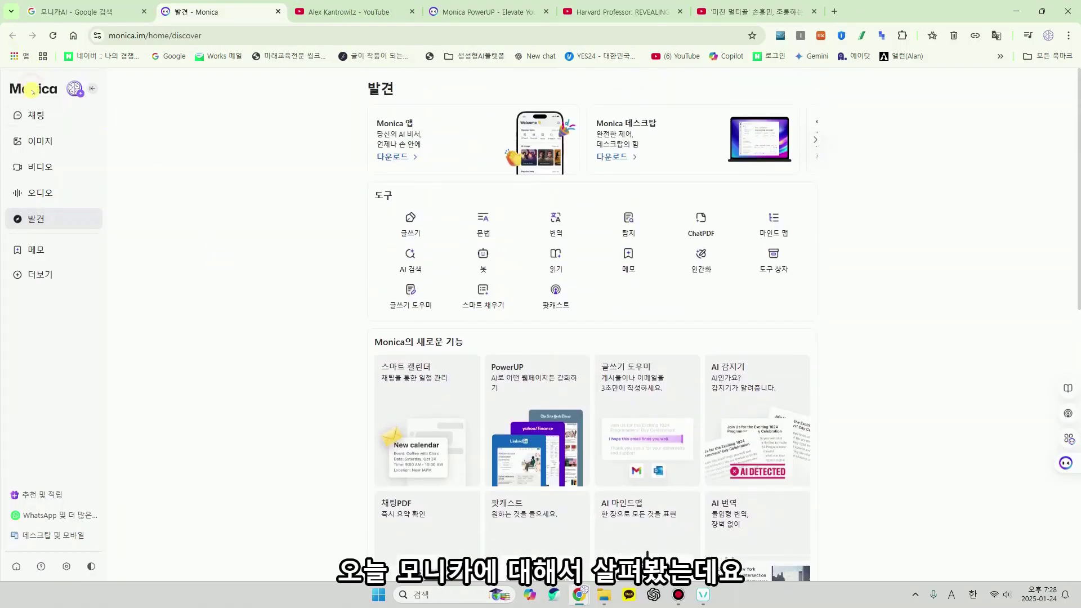
Step: Return to the 채팅 section, leave the 아티팩트 제작 mode and close the FocusFlow preview
left_click(35, 115)
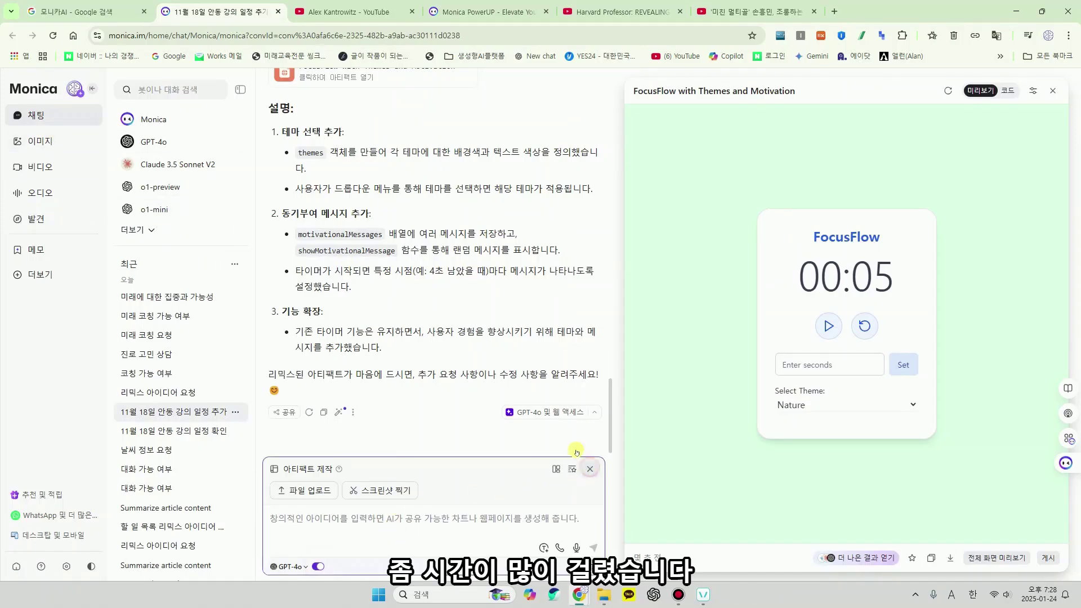
left_click(590, 468)
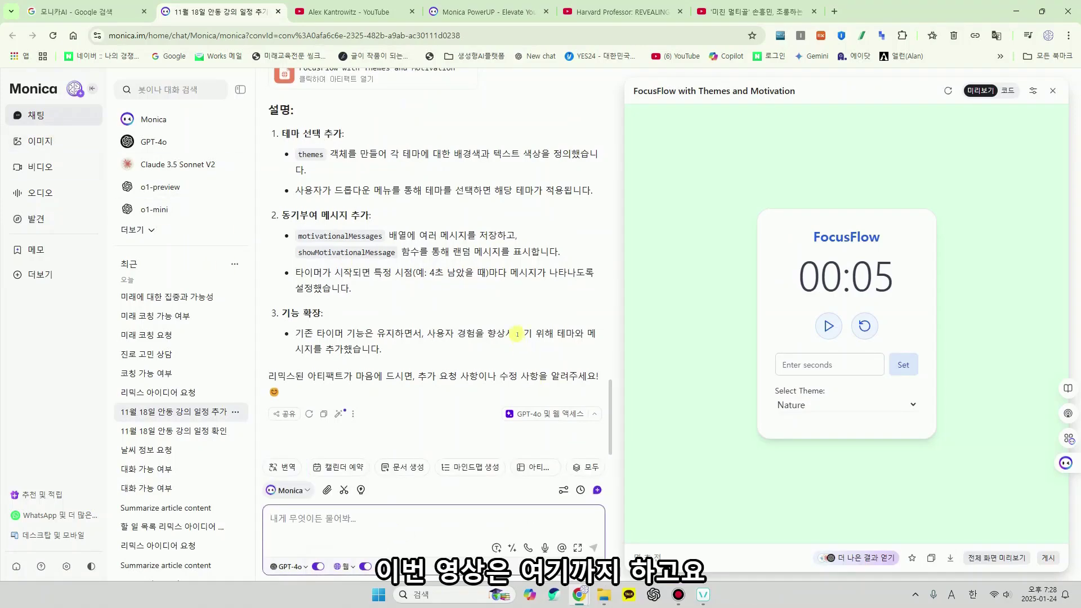
left_click(1054, 94)
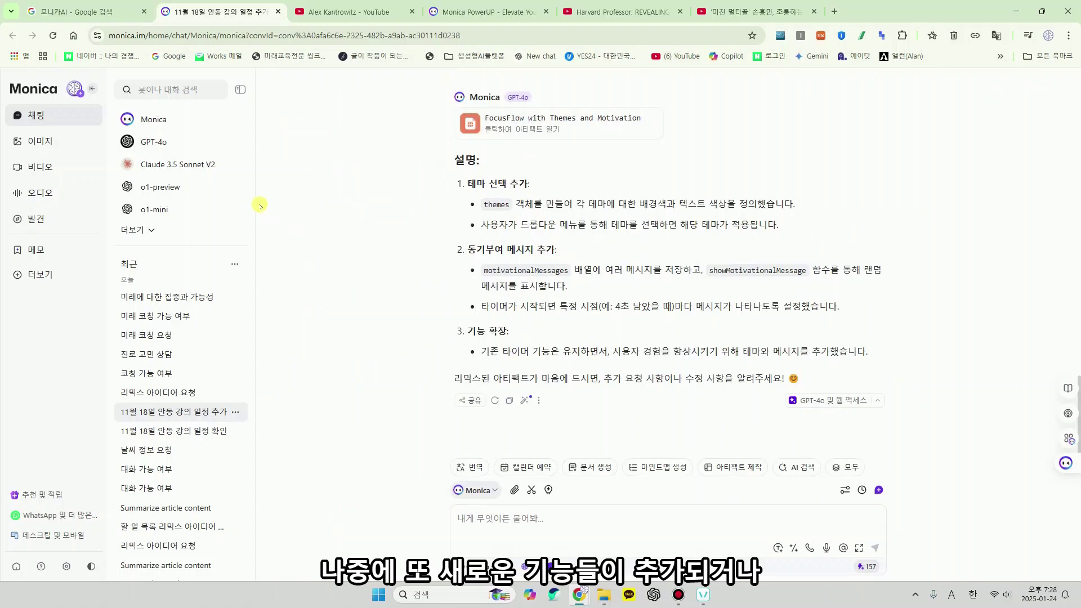